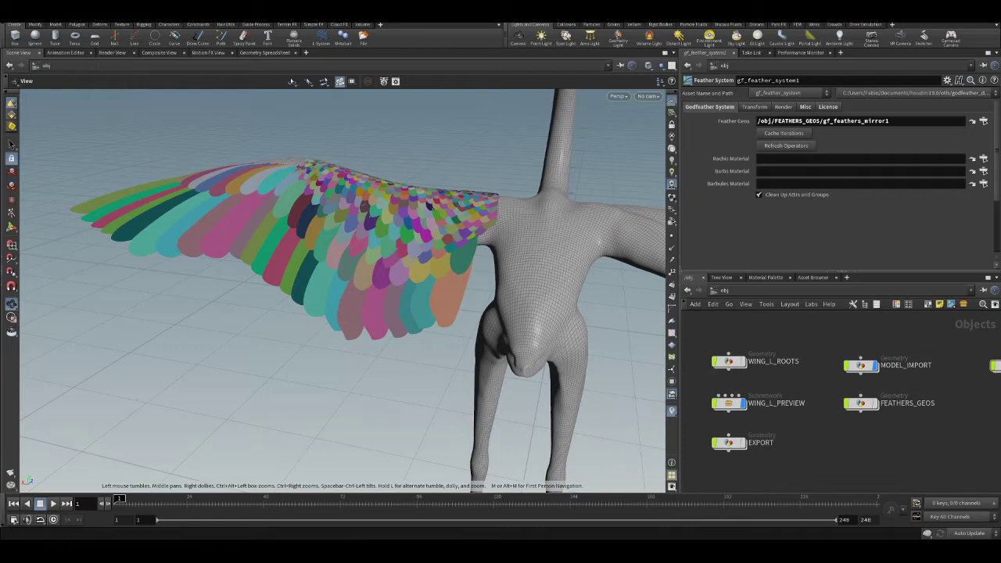
# - Turn off WING_L_PREVIEW's display so its coloured wing feathers are hidden, leaving the bare body
pyautogui.moveTo(367, 234); pyautogui.dragTo(407, 258)
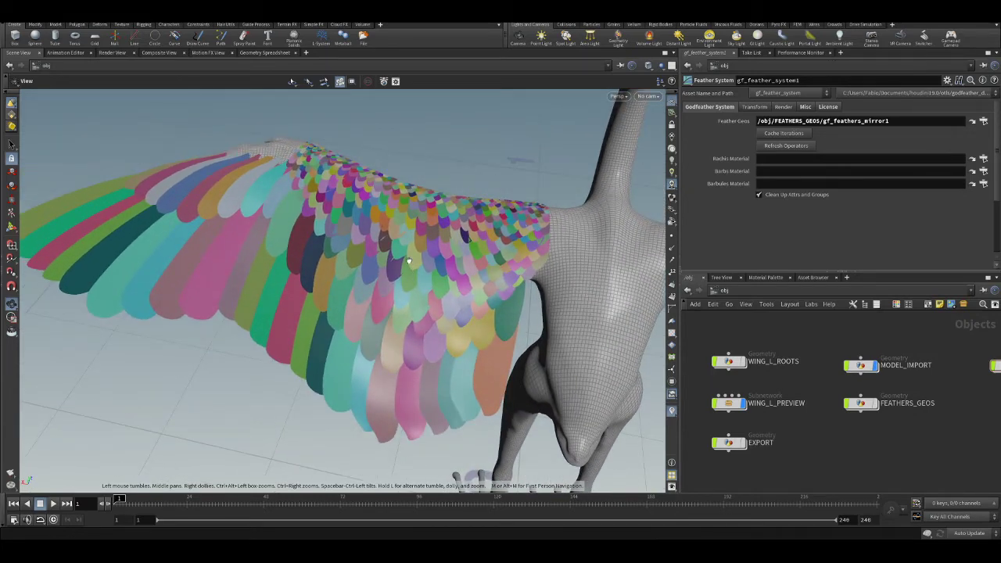
pyautogui.moveTo(386, 254); pyautogui.dragTo(409, 256)
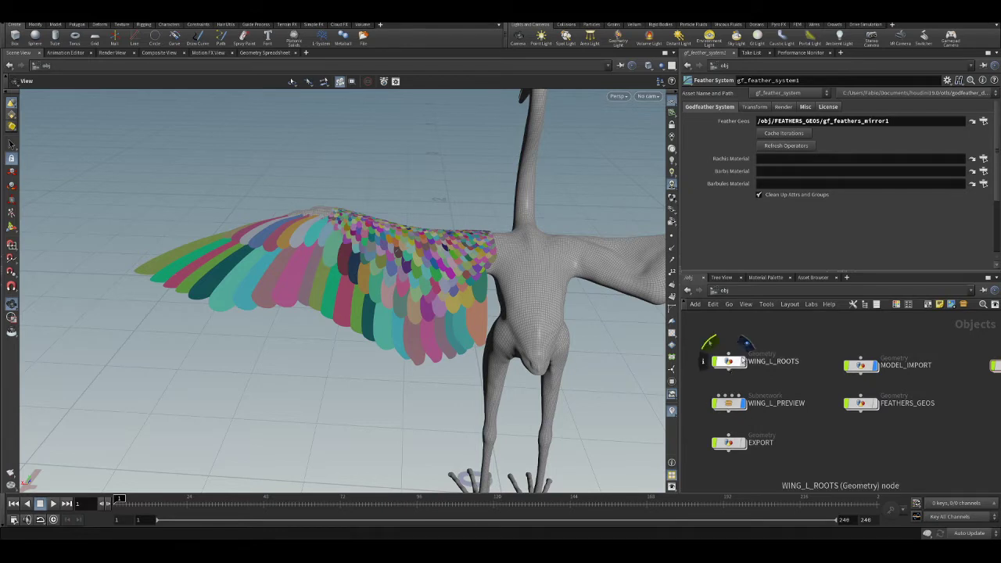
pyautogui.click(745, 405)
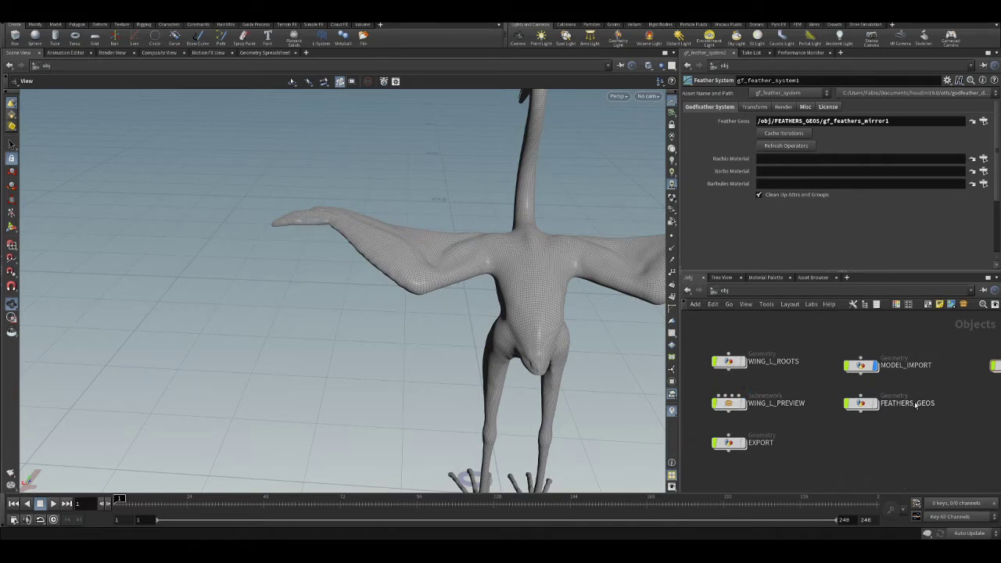
pyautogui.moveTo(884, 422); pyautogui.dragTo(797, 409, button='middle')
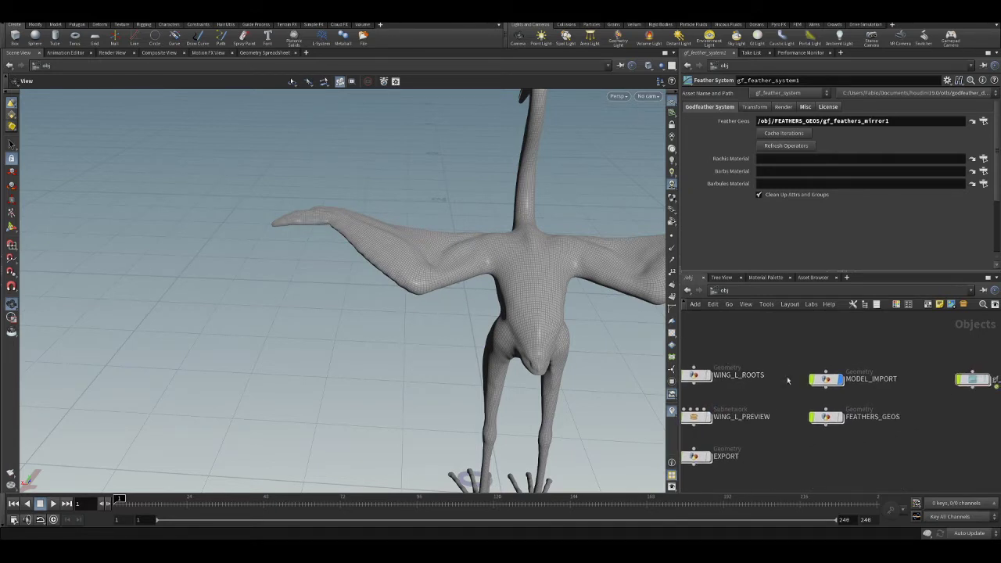
pyautogui.doubleClick(835, 420)
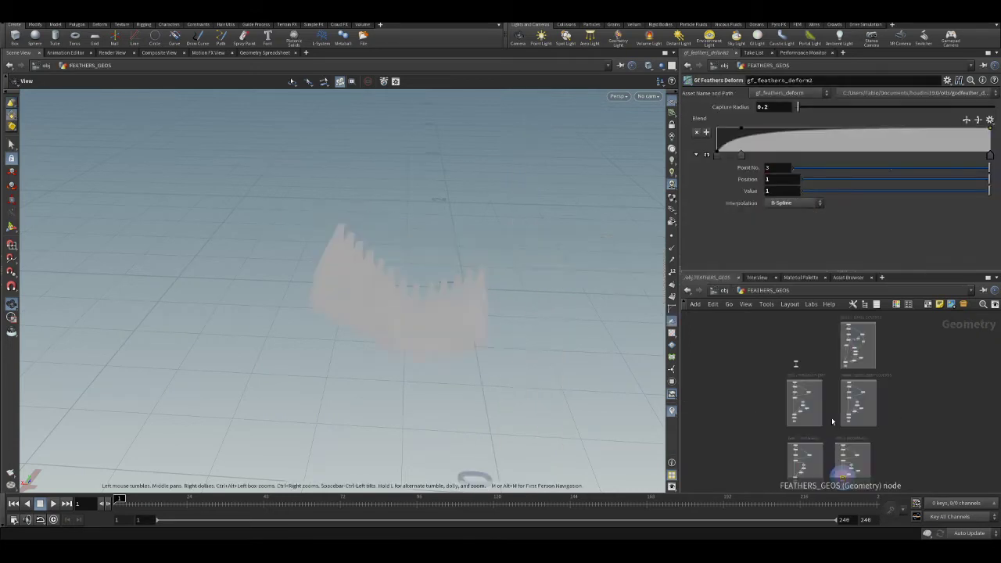
pyautogui.scroll(-3, 872, 350)
pyautogui.scroll(5, 866, 353)
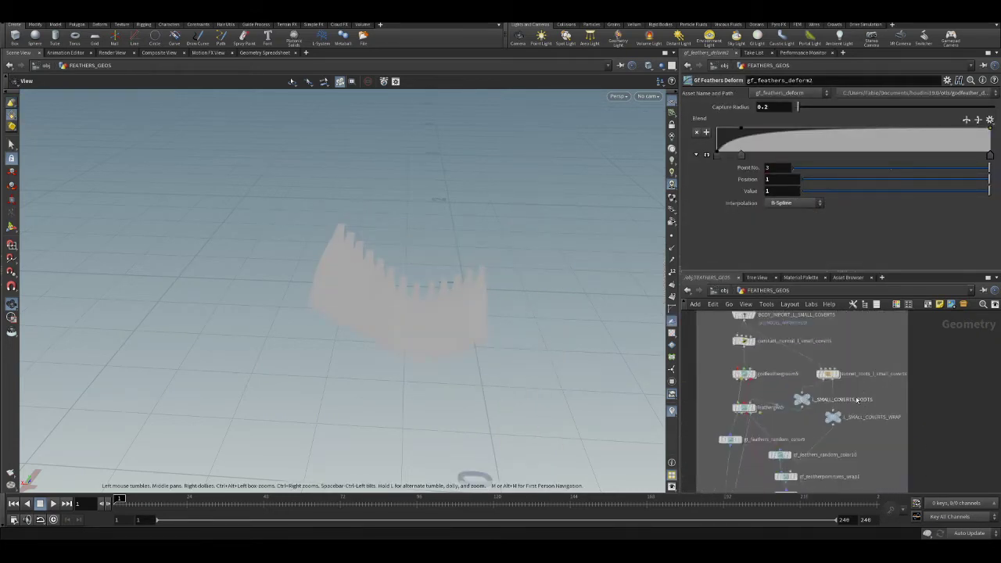
pyautogui.doubleClick(821, 372)
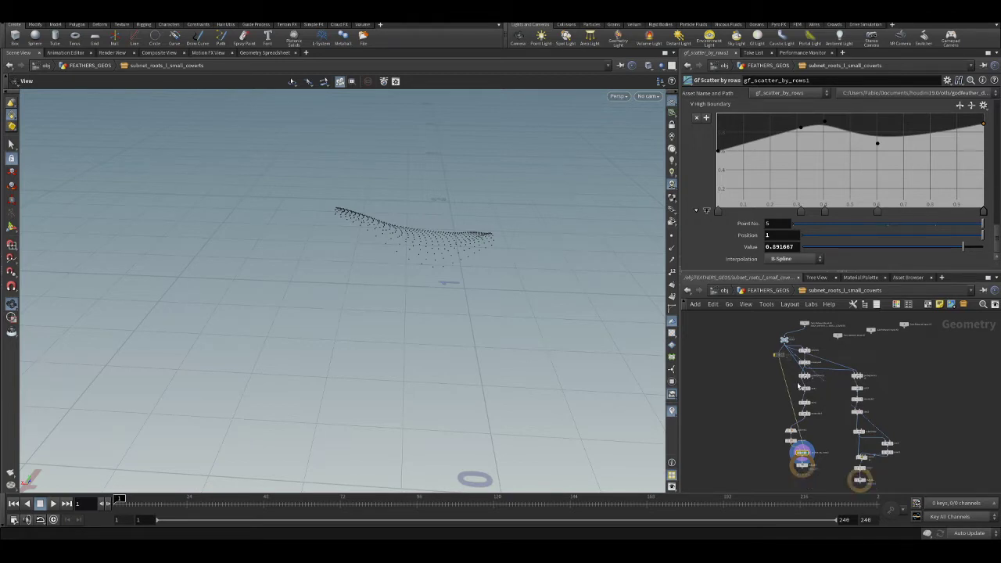
pyautogui.click(724, 291)
pyautogui.press('h')
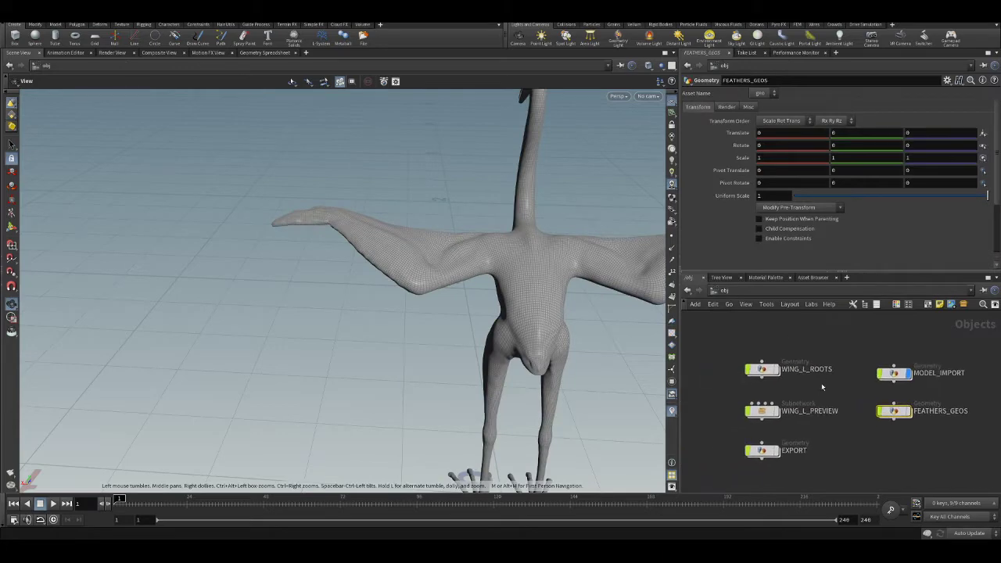
# - Display the WING_L_ROOTS root points on the wing, then dive into the WING_L_ROOTS network
pyautogui.click(773, 367)
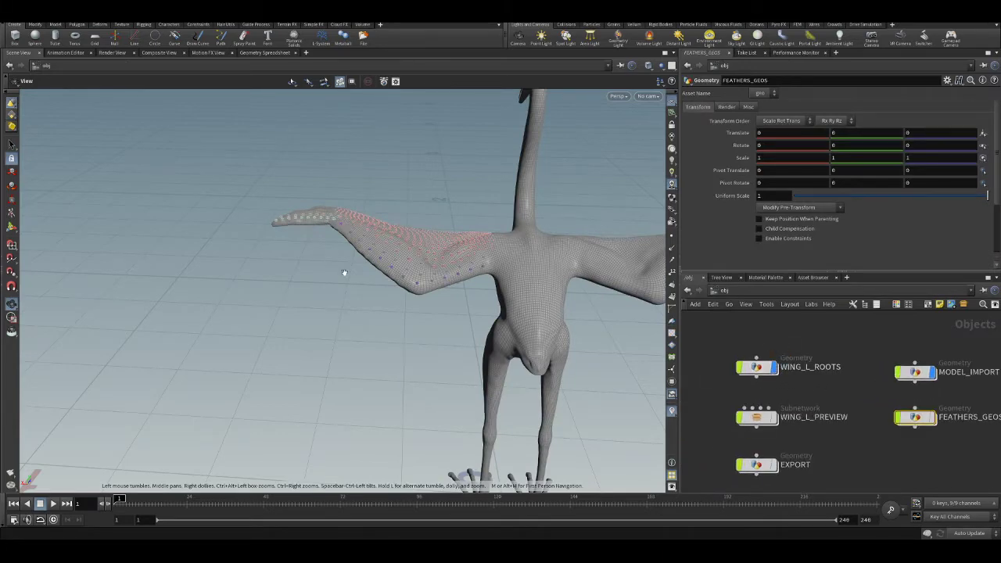
pyautogui.scroll(3, 344, 254)
pyautogui.scroll(10, 371, 242)
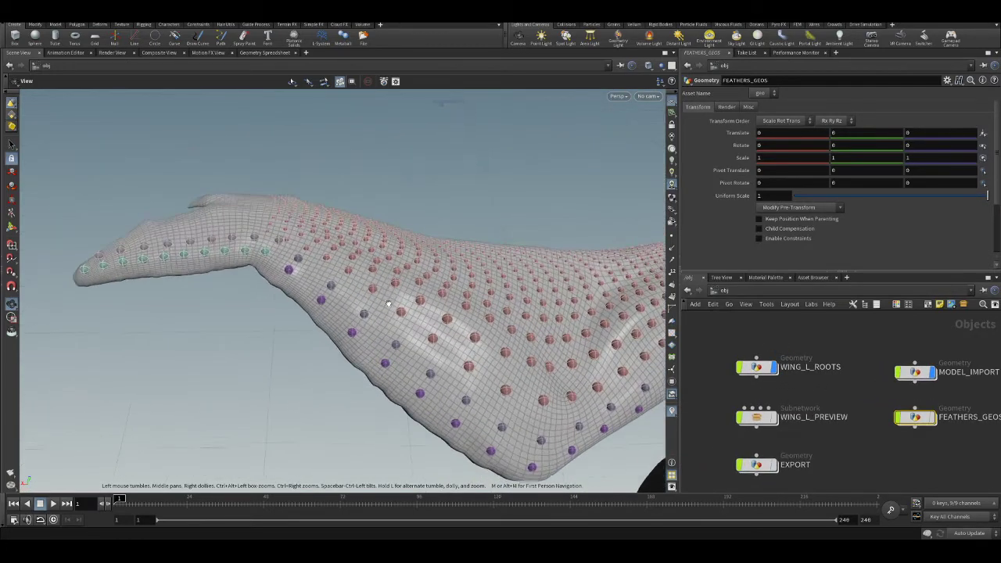
pyautogui.moveTo(324, 285); pyautogui.dragTo(360, 308)
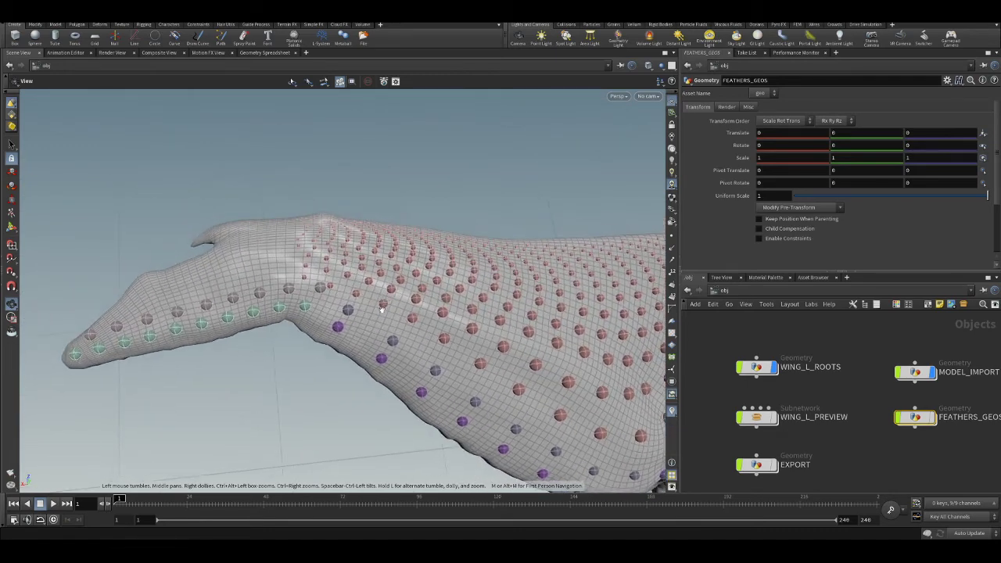
pyautogui.moveTo(757, 372)
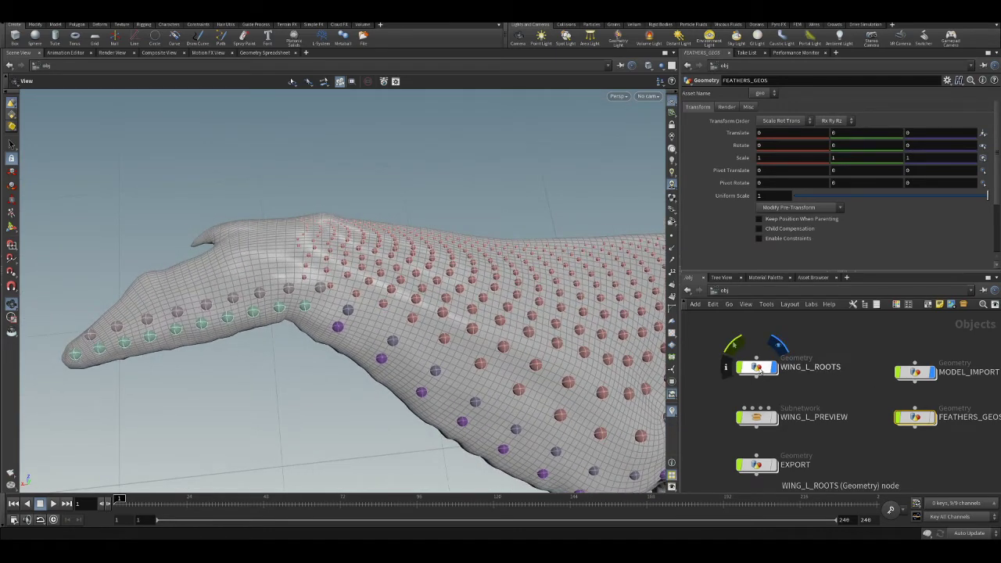
pyautogui.doubleClick(757, 370)
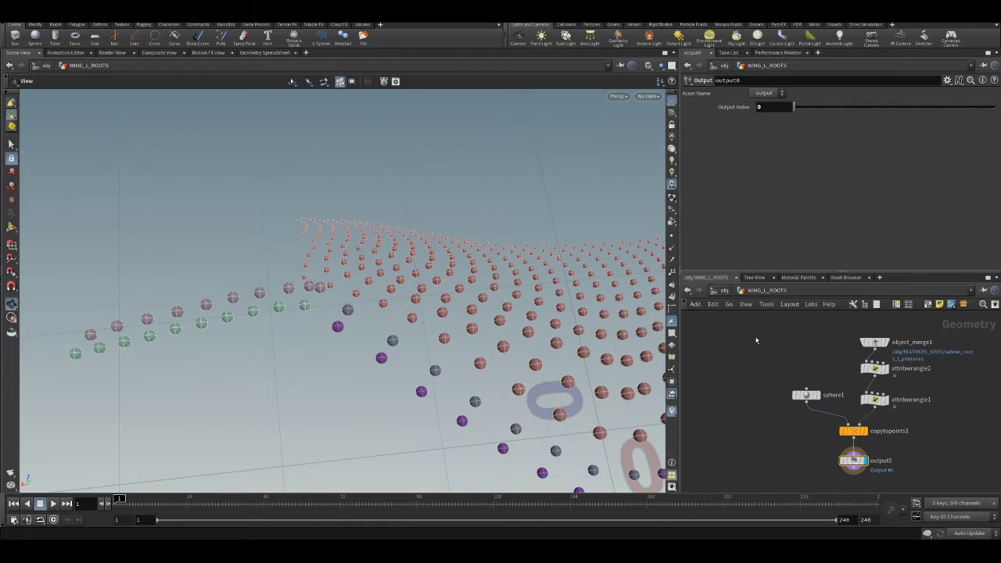
# - Select object_merge1 to view its merge of five FEATHERS_GEOS root subnets, starting with subnet_roots_l_primaries
pyautogui.moveTo(535, 314); pyautogui.dragTo(453, 274)
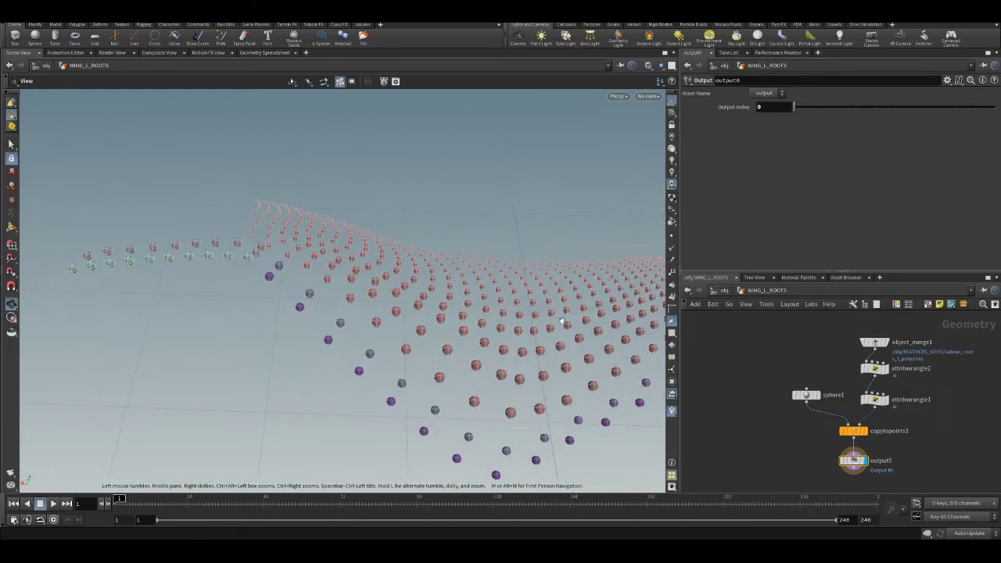
pyautogui.moveTo(815, 394)
pyautogui.moveTo(539, 316); pyautogui.dragTo(344, 380)
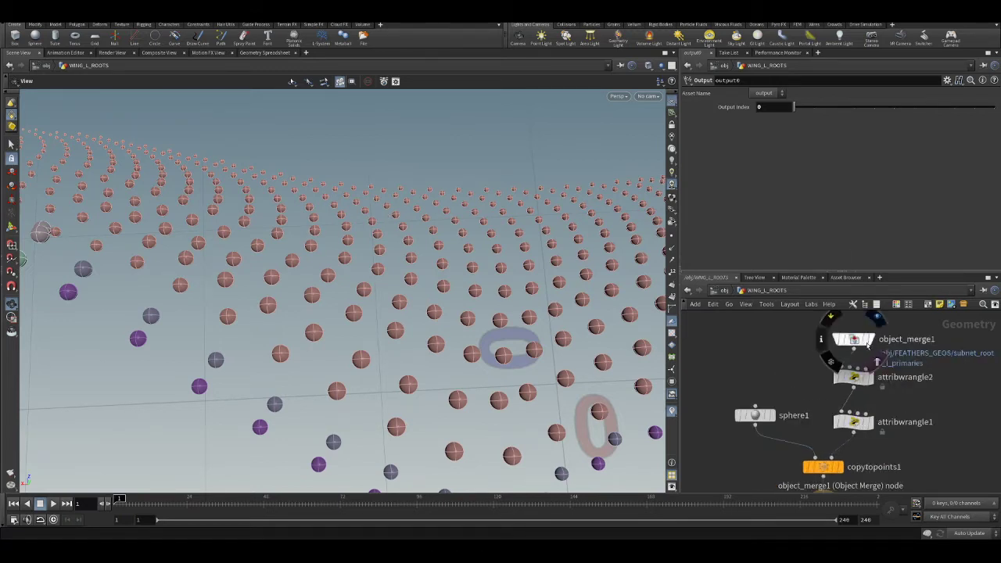
pyautogui.scroll(2, 827, 369)
pyautogui.click(823, 373)
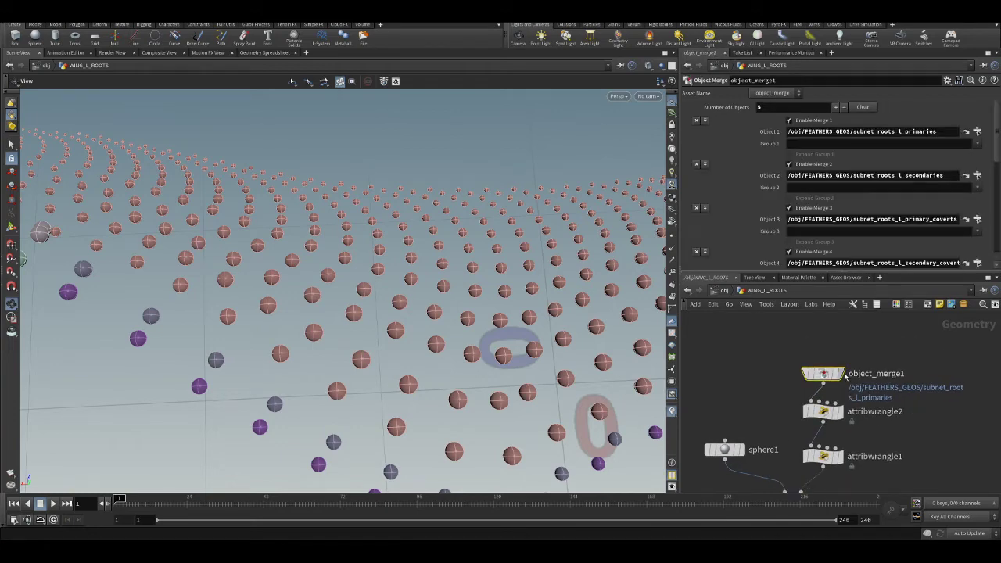
pyautogui.click(840, 373)
pyautogui.moveTo(474, 234); pyautogui.dragTo(400, 226)
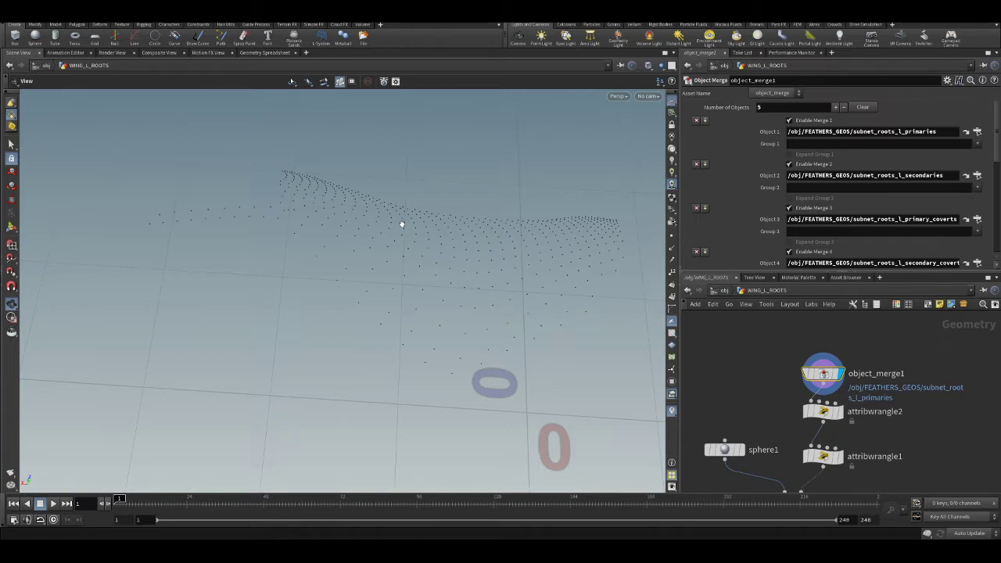
pyautogui.click(823, 412)
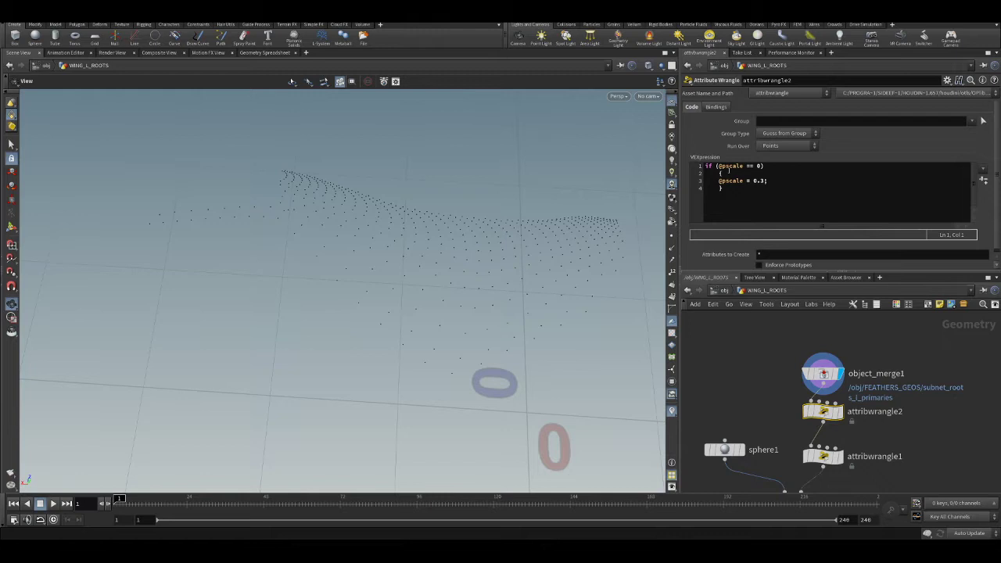
# - Review attribwrangle1's random colour code, then display copytopoints1 and output0 to show coloured root spheres
pyautogui.moveTo(829, 460)
pyautogui.click(829, 460)
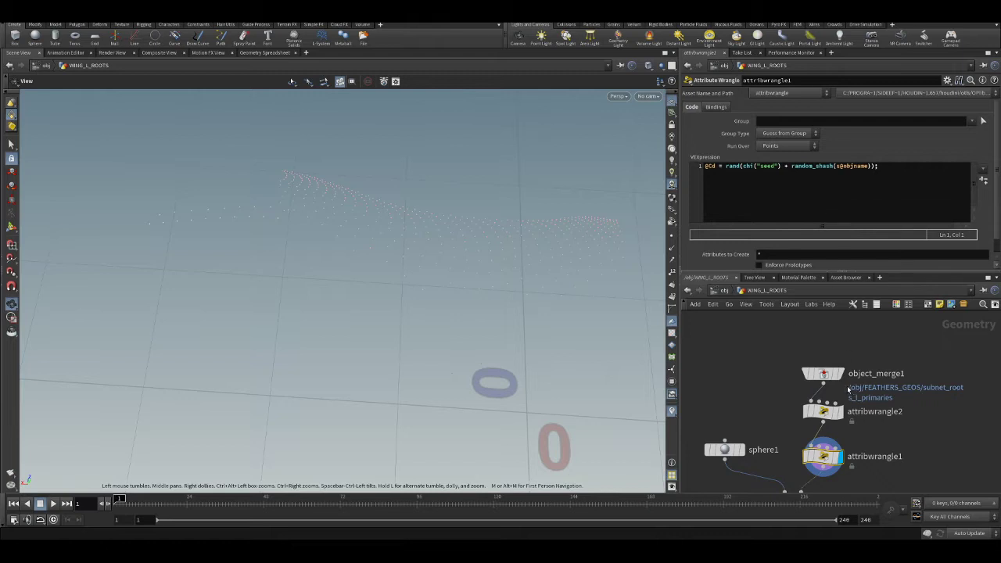
pyautogui.moveTo(907, 442); pyautogui.dragTo(914, 355, button='middle')
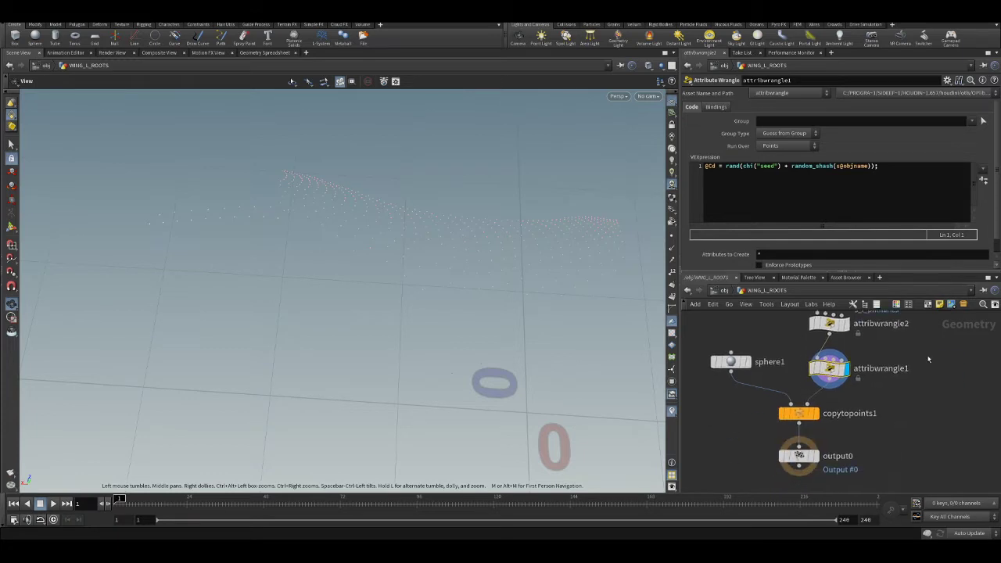
pyautogui.click(815, 412)
pyautogui.click(814, 456)
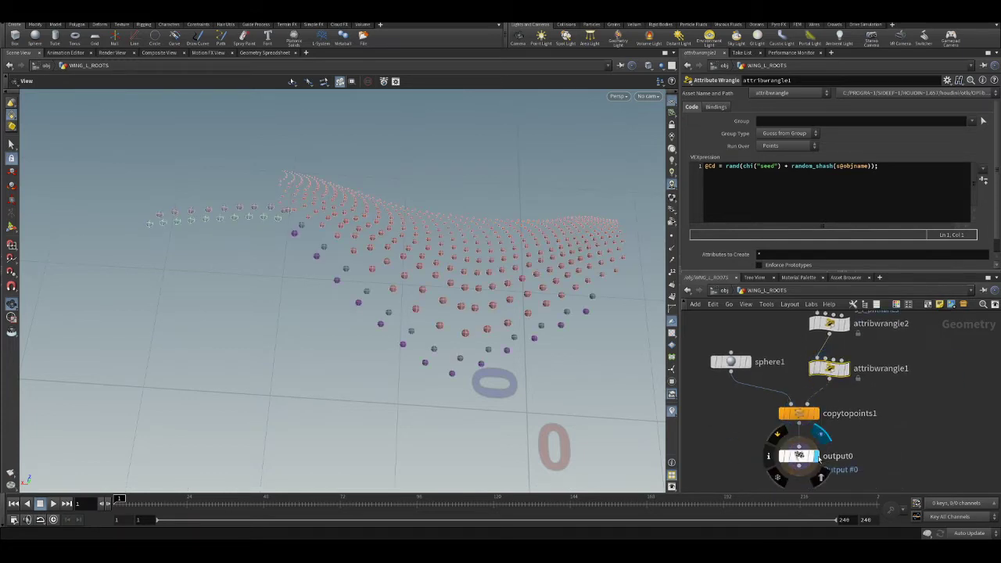
pyautogui.scroll(3, 307, 246)
pyautogui.moveTo(305, 245)
pyautogui.mouseDown()
pyautogui.moveTo(375, 180)
pyautogui.moveTo(453, 167)
pyautogui.moveTo(308, 231)
pyautogui.mouseUp()
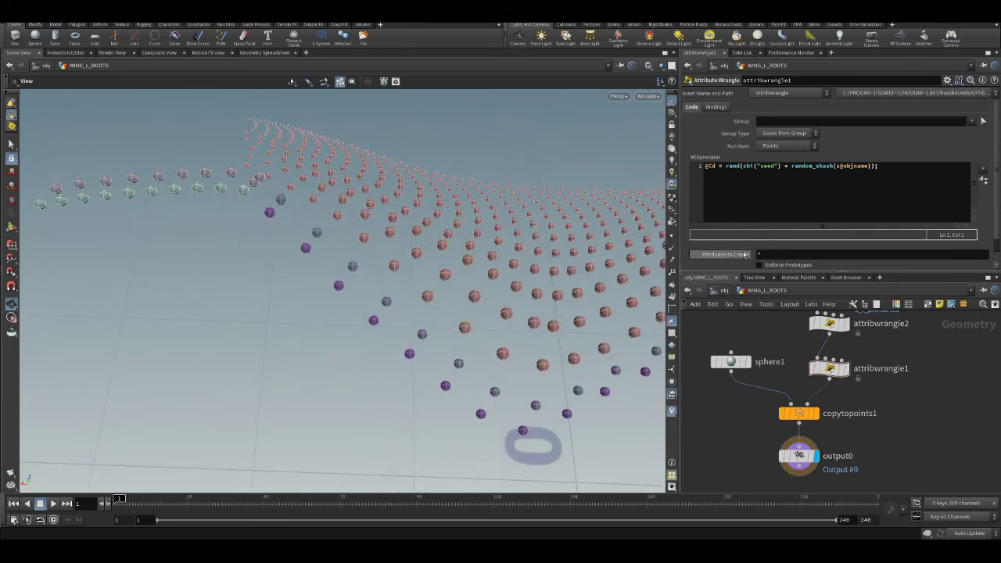
# - Return to object level and dive through FEATHERS_GEOS into subnet_roots_l_small_coverts
pyautogui.click(721, 292)
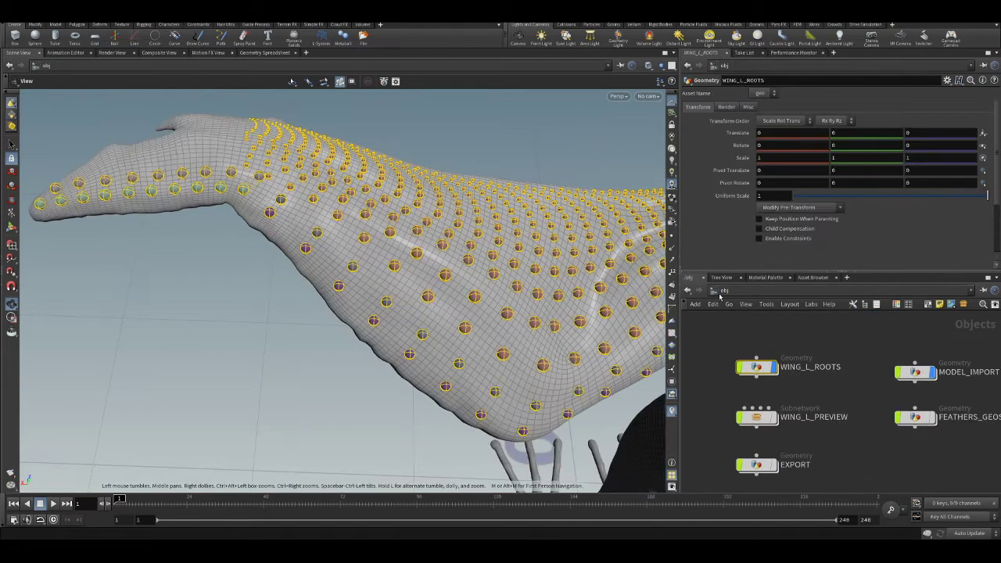
pyautogui.click(831, 330)
pyautogui.press('h')
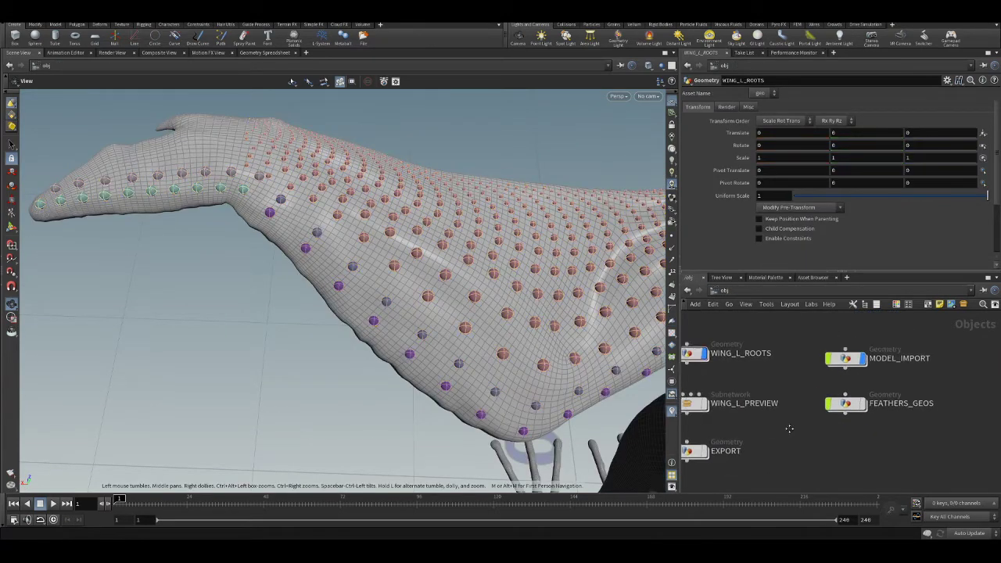
pyautogui.doubleClick(876, 403)
pyautogui.doubleClick(822, 338)
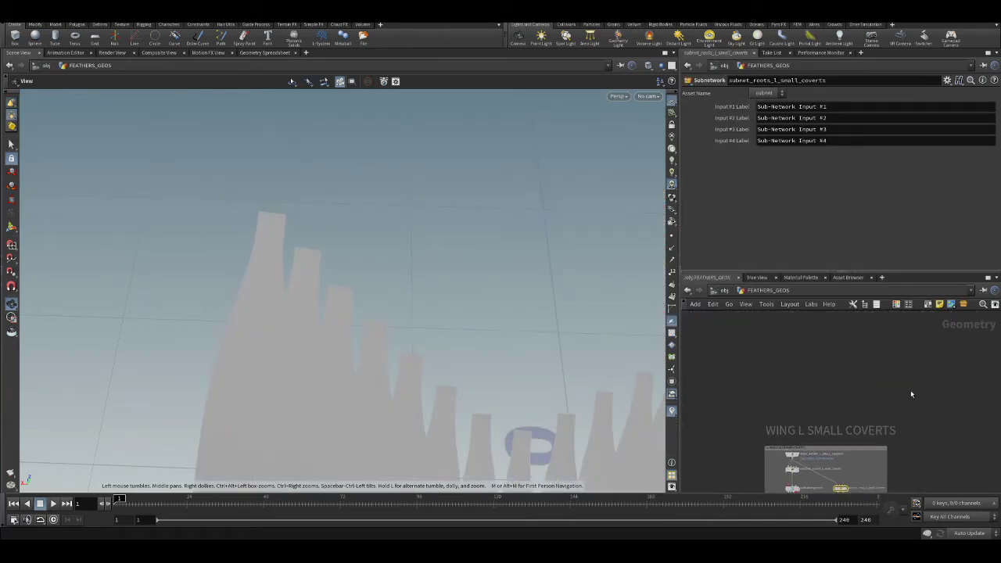
pyautogui.scroll(5, 924, 354)
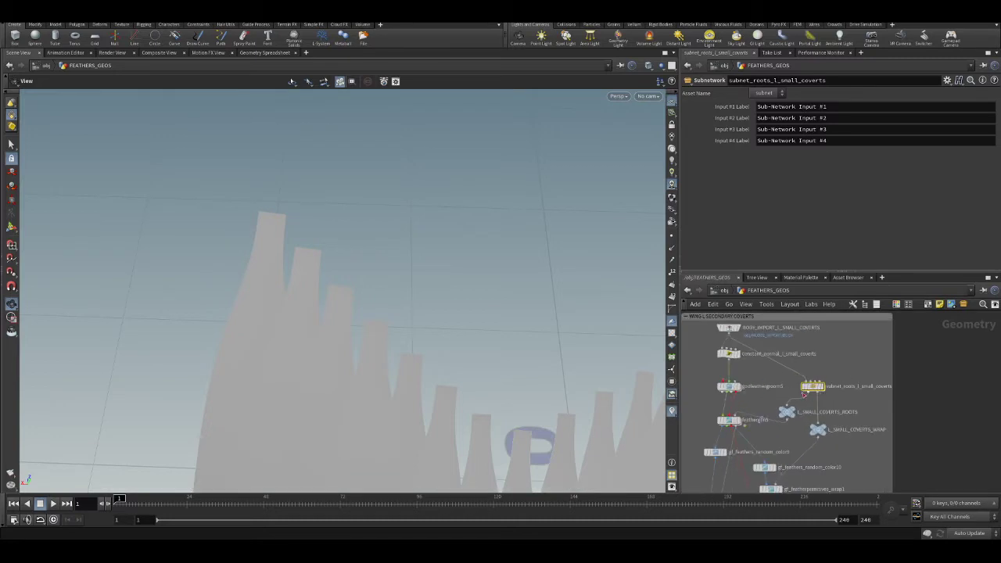
pyautogui.doubleClick(811, 386)
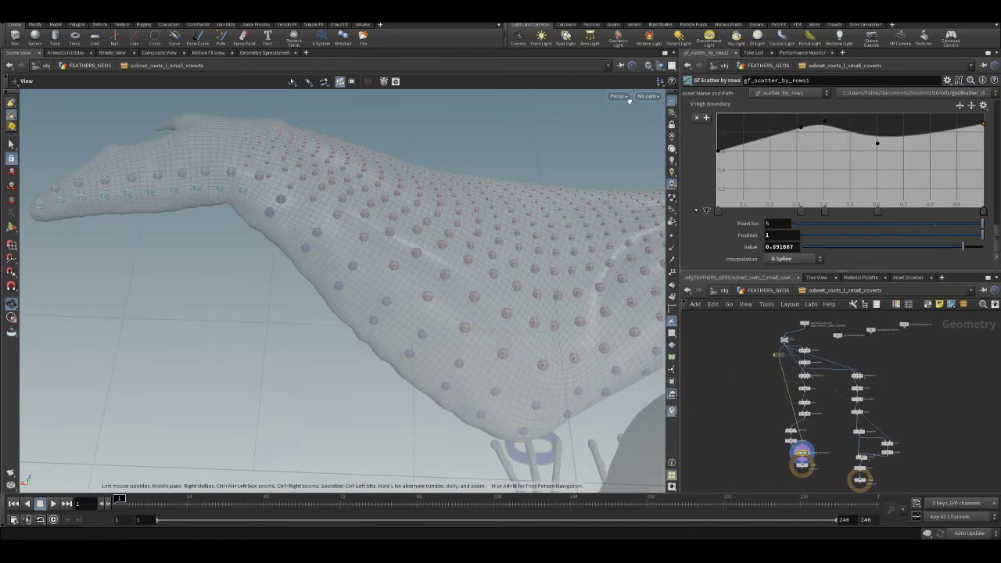
# - Display guidegroom1's white guide curves on the wing and select it to load its Guide Groom parameters
pyautogui.scroll(4, 440, 219)
pyautogui.moveTo(445, 229); pyautogui.dragTo(425, 253)
pyautogui.scroll(2, 894, 352)
pyautogui.scroll(4, 893, 352)
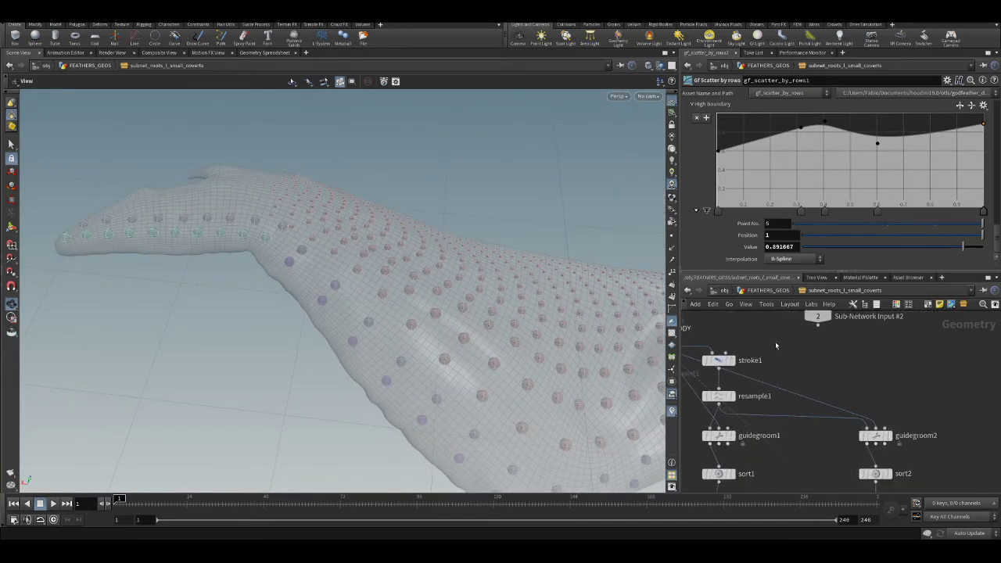
pyautogui.moveTo(422, 227); pyautogui.dragTo(423, 254)
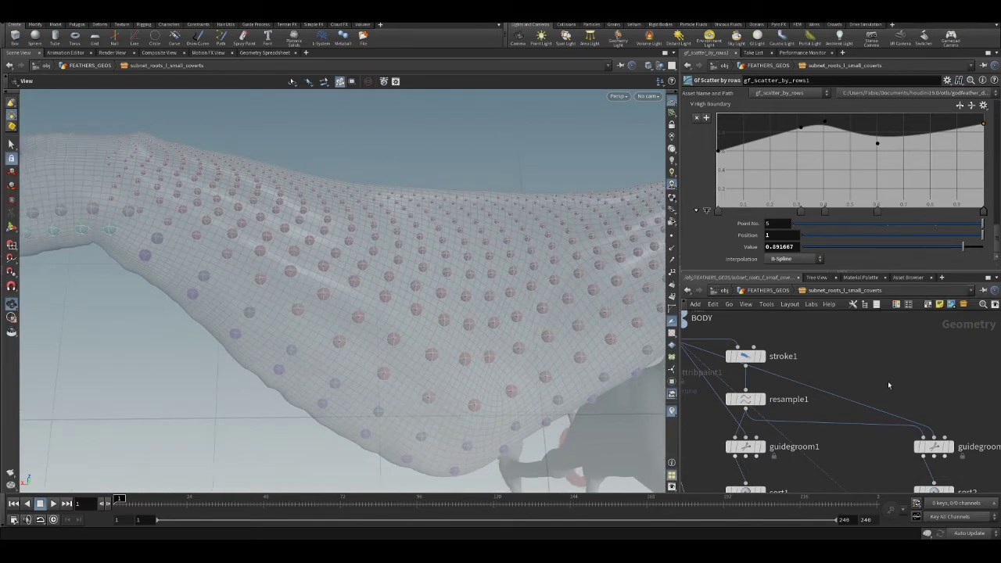
pyautogui.click(769, 426)
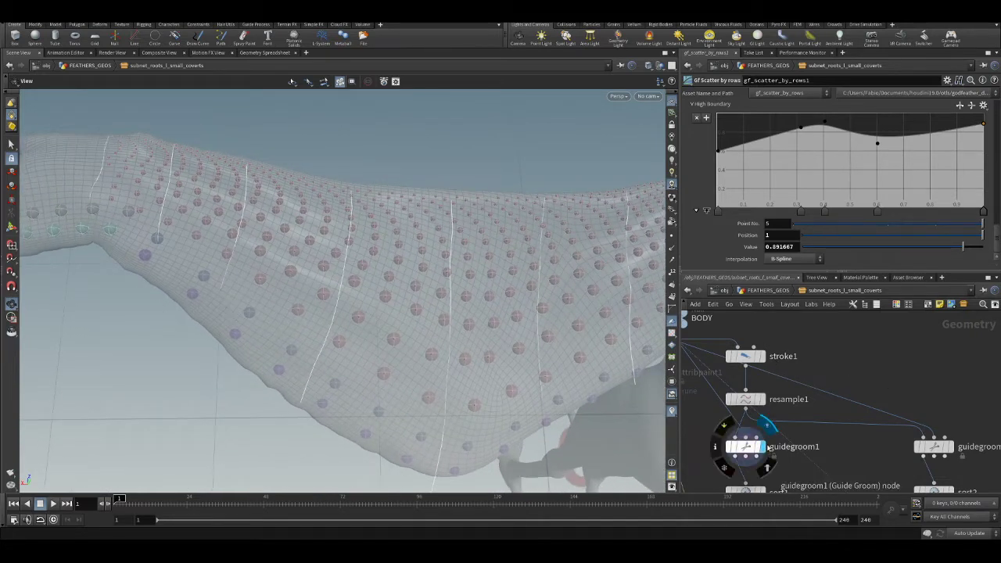
pyautogui.moveTo(745, 450); pyautogui.dragTo(802, 420, button='middle')
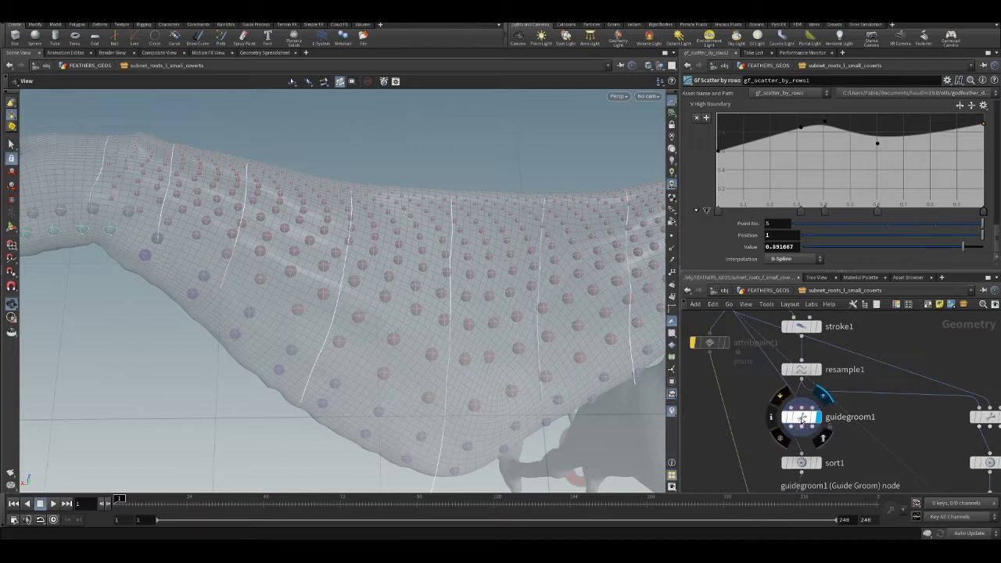
pyautogui.click(802, 418)
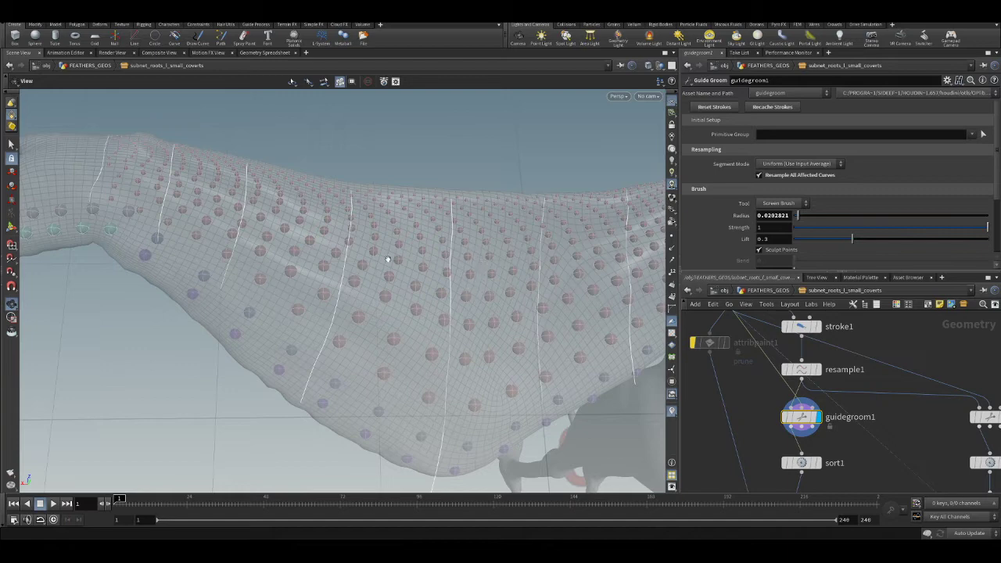
# - Use the Guide Groom stroke brush with a larger radius to comb the guides from several angles
pyautogui.keyDown('alt'); pyautogui.moveTo(493, 286); pyautogui.dragTo(286, 281); pyautogui.keyUp('alt')
pyautogui.keyDown('alt'); pyautogui.moveTo(436, 283); pyautogui.dragTo(194, 255); pyautogui.keyUp('alt')
pyautogui.press('Return')
pyautogui.scroll(3, 290, 250)
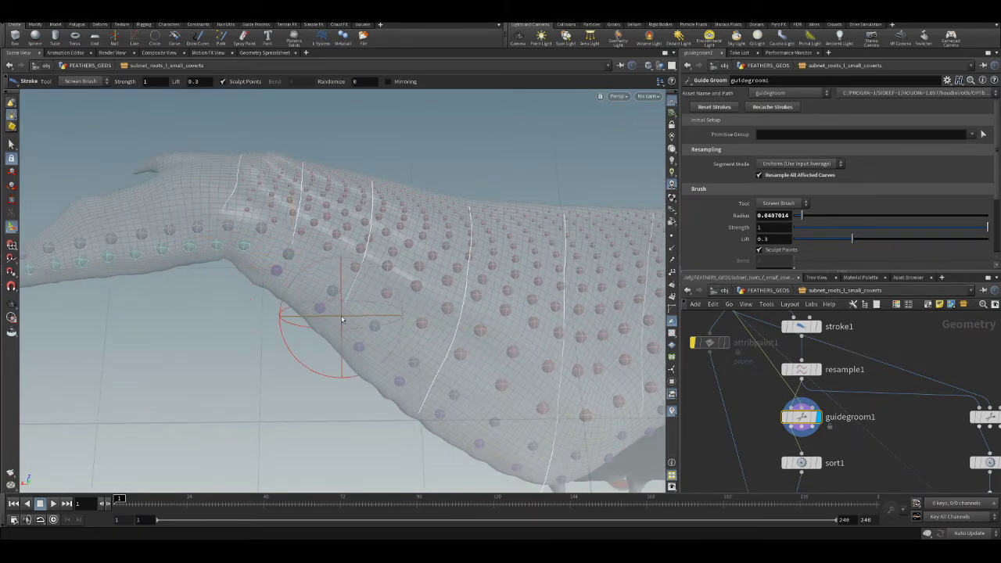
pyautogui.press('Escape')
pyautogui.moveTo(295, 358); pyautogui.dragTo(371, 323)
pyautogui.press('Return')
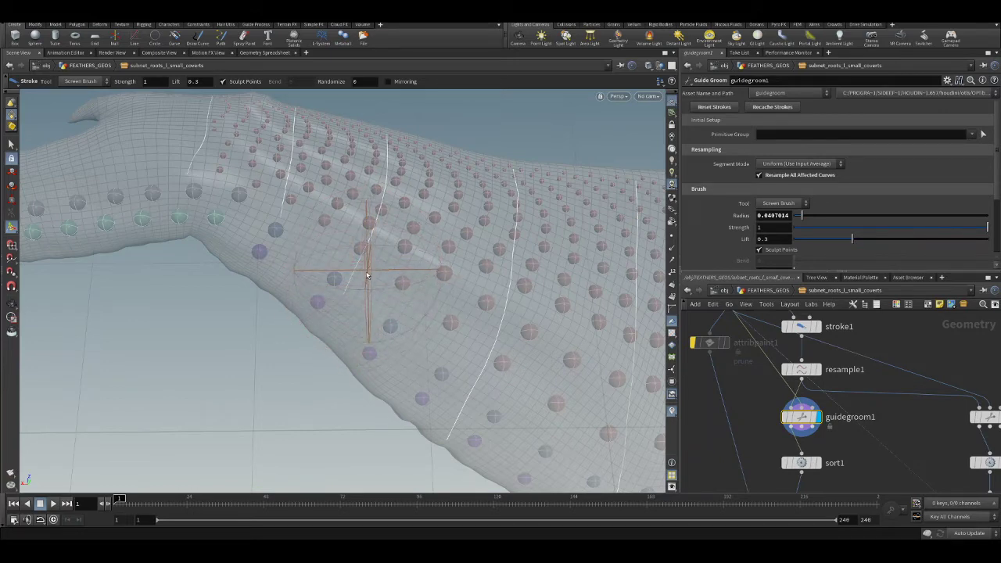
pyautogui.press('Escape')
pyautogui.moveTo(425, 290)
pyautogui.mouseDown()
pyautogui.moveTo(395, 265)
pyautogui.moveTo(330, 263)
pyautogui.moveTo(423, 336)
pyautogui.mouseUp()
pyautogui.press('Return')
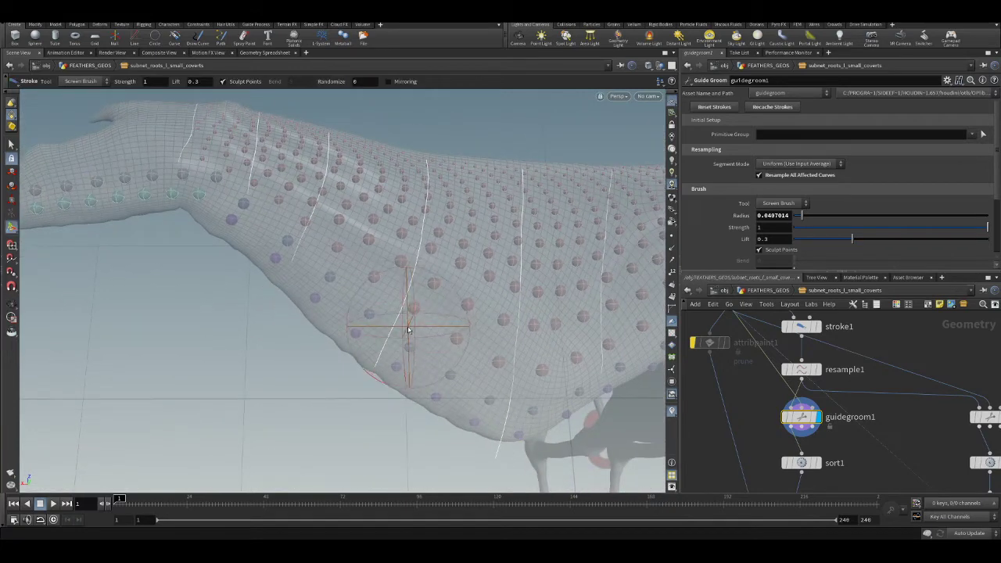
pyautogui.keyDown('alt'); pyautogui.moveTo(508, 341); pyautogui.dragTo(476, 306); pyautogui.keyUp('alt')
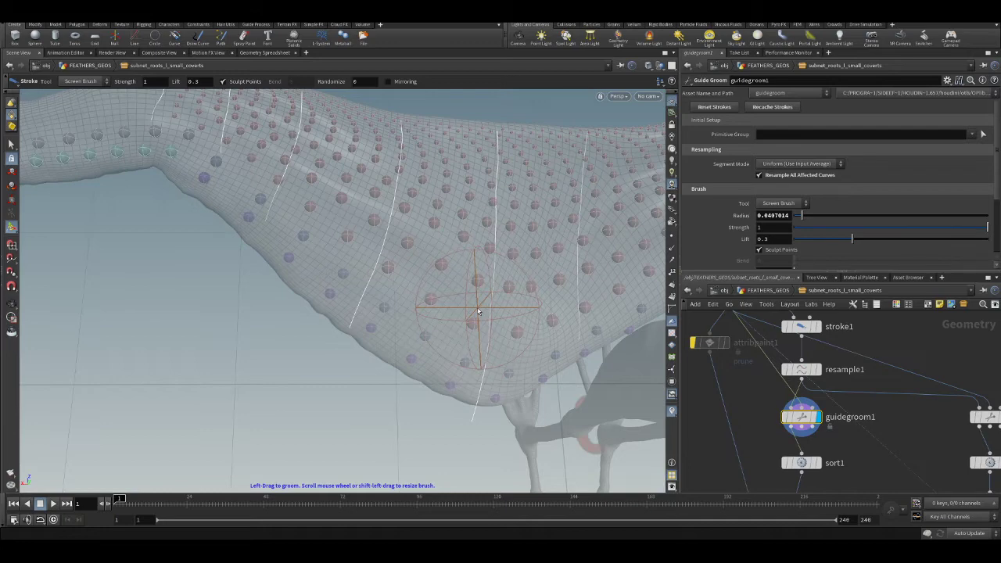
pyautogui.press('Escape')
pyautogui.moveTo(415, 188); pyautogui.dragTo(360, 222)
pyautogui.moveTo(465, 240); pyautogui.dragTo(368, 253)
pyautogui.moveTo(613, 234); pyautogui.dragTo(469, 259)
pyautogui.press('Return')
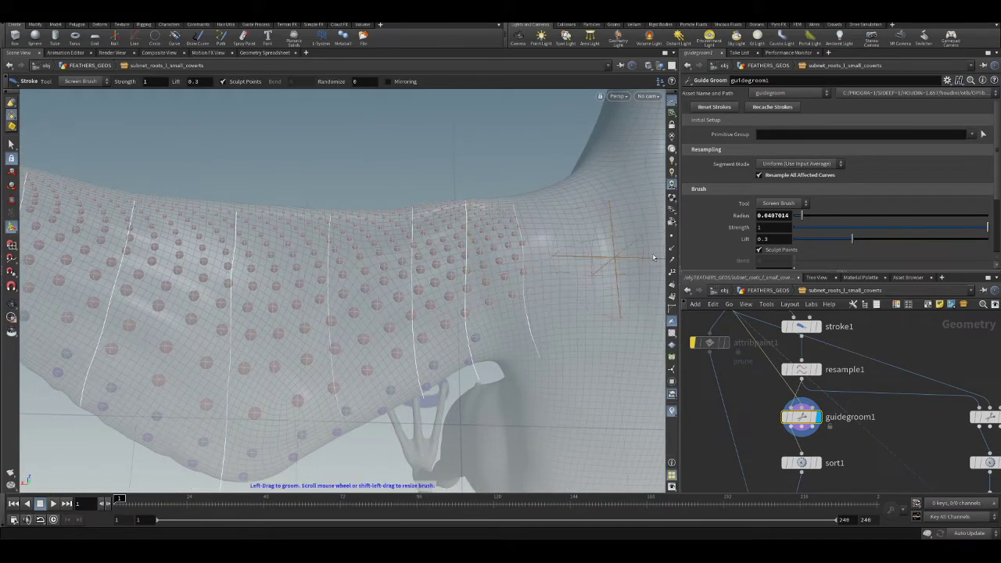
pyautogui.moveTo(820, 463)
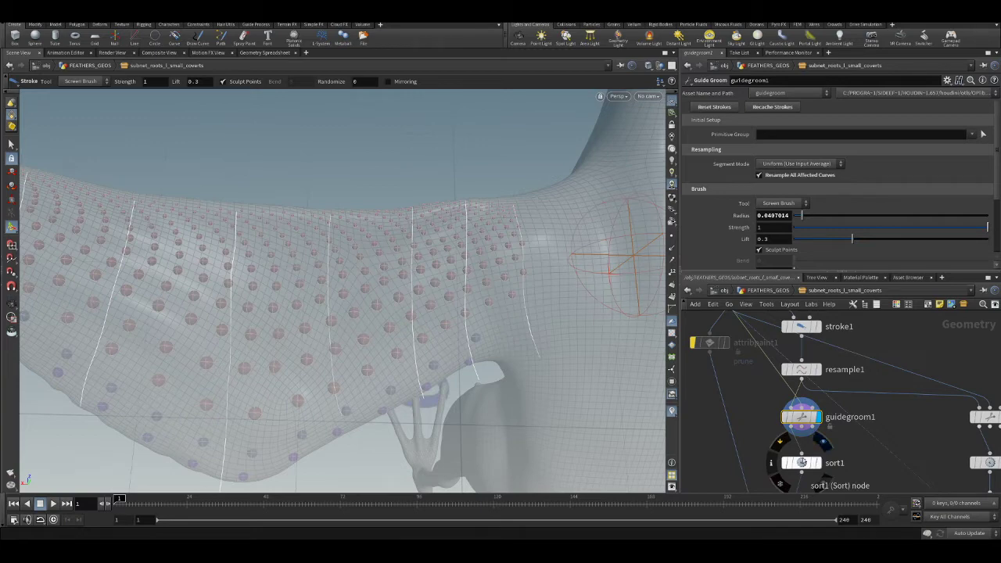
# - Keep combing the guides from new angles, undo one bad stroke, then select gf_scatter_by_rows1
pyautogui.press('Escape')
pyautogui.moveTo(336, 286)
pyautogui.mouseDown()
pyautogui.moveTo(330, 249)
pyautogui.moveTo(380, 284)
pyautogui.moveTo(324, 268)
pyautogui.moveTo(407, 285)
pyautogui.moveTo(402, 185)
pyautogui.mouseUp()
pyautogui.press('Return')
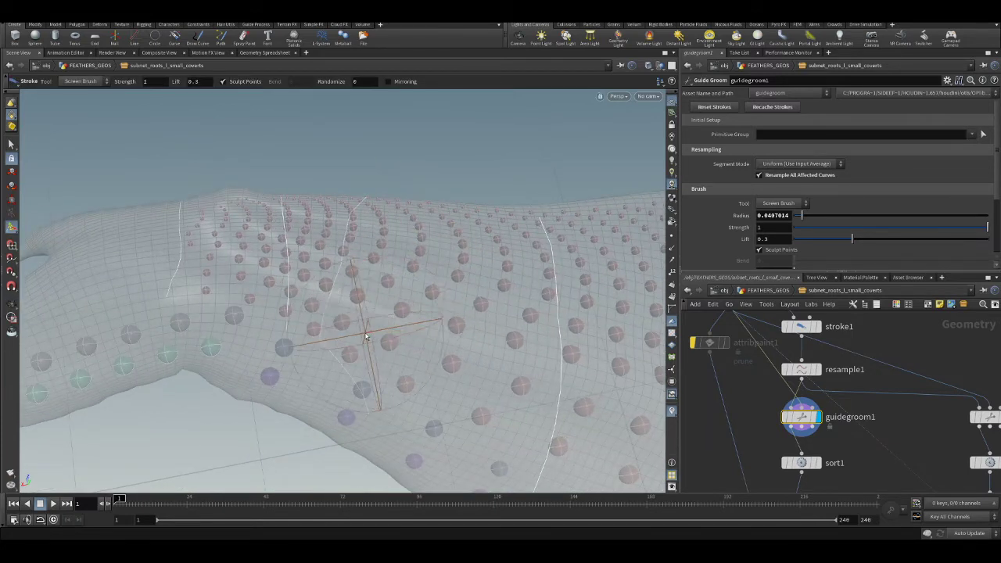
pyautogui.hotkey('ctrl', 'z')
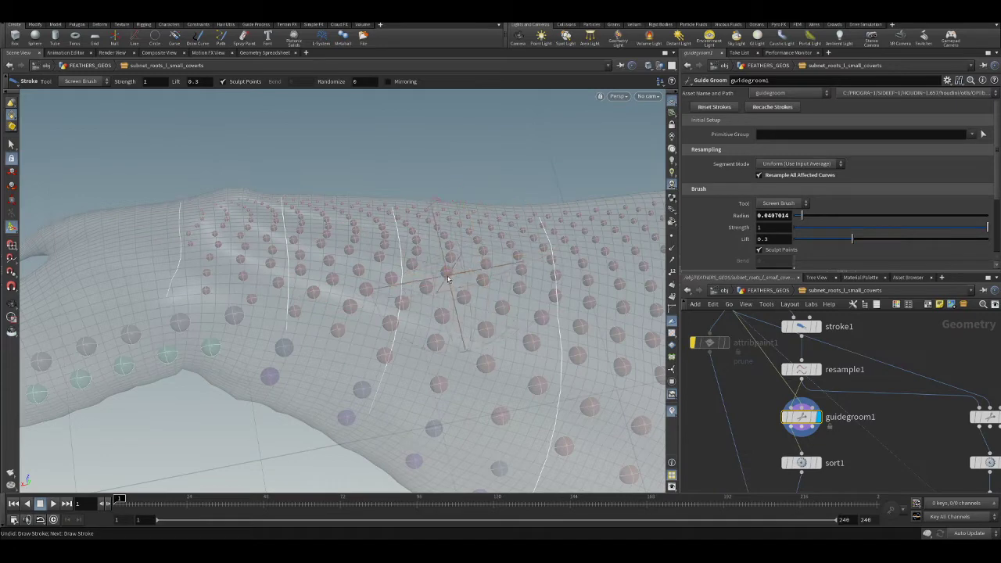
pyautogui.press('Escape')
pyautogui.moveTo(475, 273)
pyautogui.mouseDown()
pyautogui.moveTo(384, 274)
pyautogui.moveTo(344, 262)
pyautogui.moveTo(375, 253)
pyautogui.moveTo(409, 271)
pyautogui.moveTo(393, 294)
pyautogui.moveTo(393, 211)
pyautogui.mouseUp()
pyautogui.press('Return')
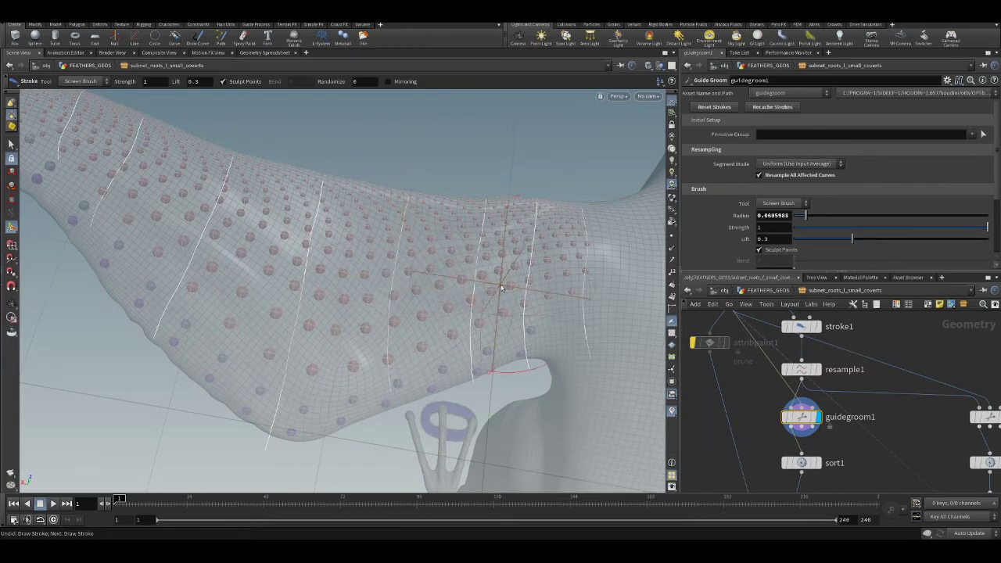
pyautogui.press('Escape')
pyautogui.moveTo(481, 258)
pyautogui.mouseDown()
pyautogui.moveTo(460, 295)
pyautogui.moveTo(476, 252)
pyautogui.moveTo(563, 257)
pyautogui.moveTo(561, 239)
pyautogui.mouseUp()
pyautogui.press('Return')
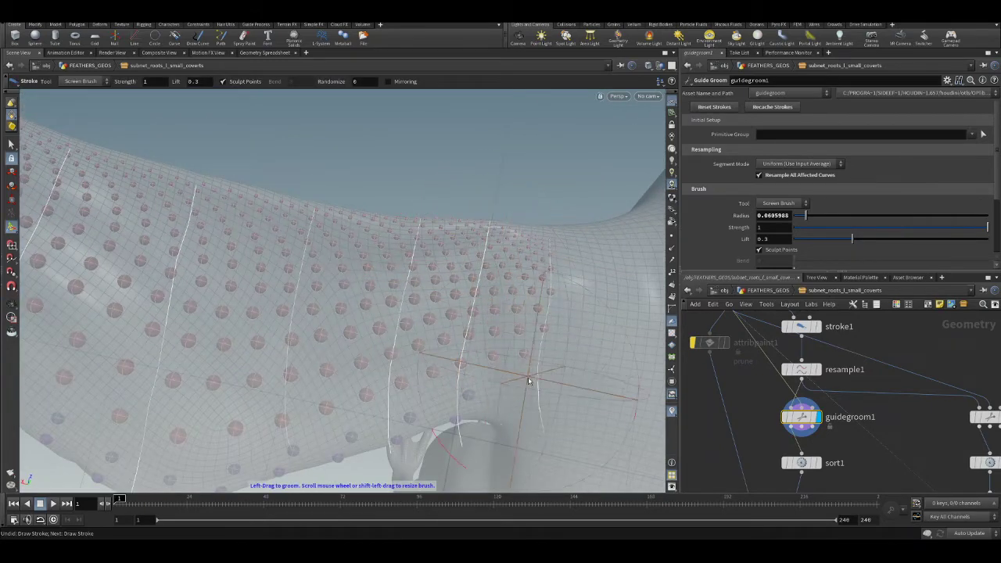
pyautogui.press('Escape')
pyautogui.moveTo(424, 346)
pyautogui.mouseDown()
pyautogui.moveTo(290, 297)
pyautogui.moveTo(394, 303)
pyautogui.moveTo(418, 246)
pyautogui.mouseUp()
pyautogui.press('Return')
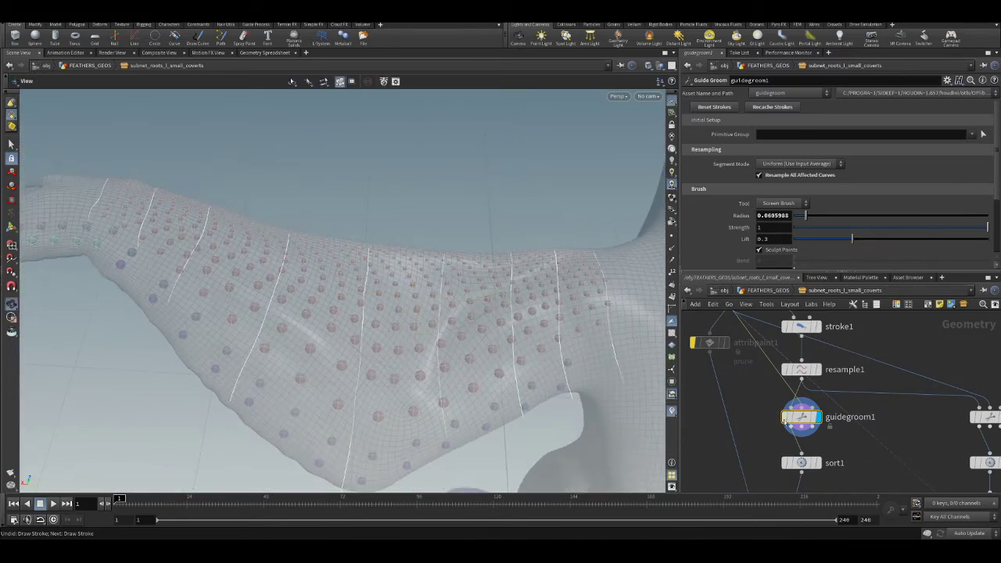
pyautogui.scroll(-5, 846, 457)
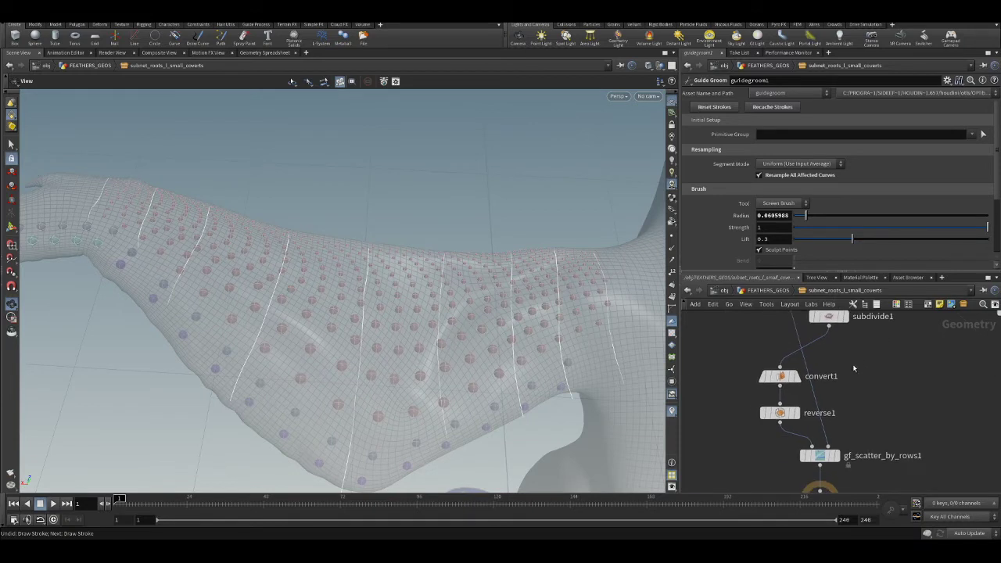
pyautogui.click(820, 456)
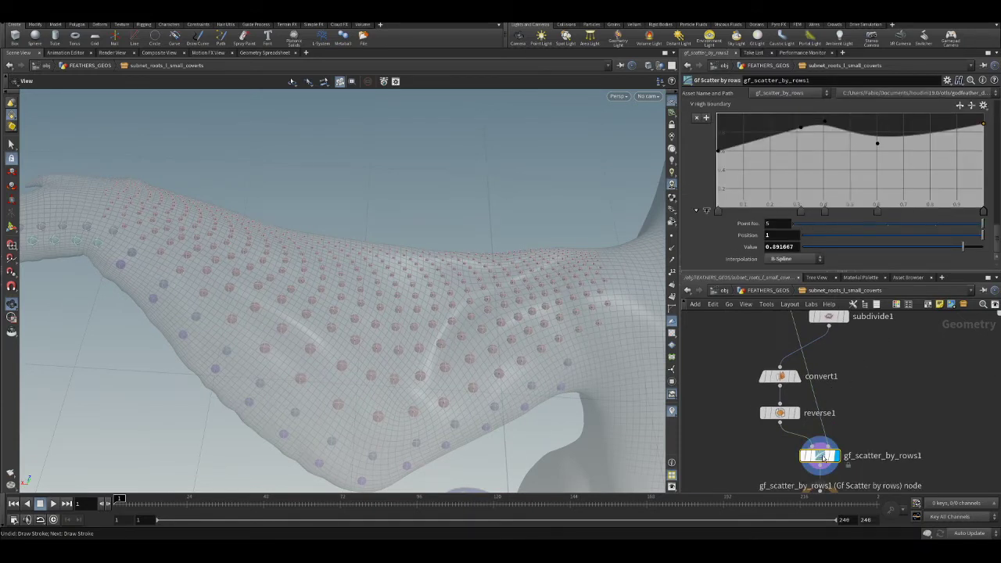
# - Review gf_scatter_by_rows1's Density ramps and scroll down to its Scale Ramps
pyautogui.scroll(-5, 993, 128)
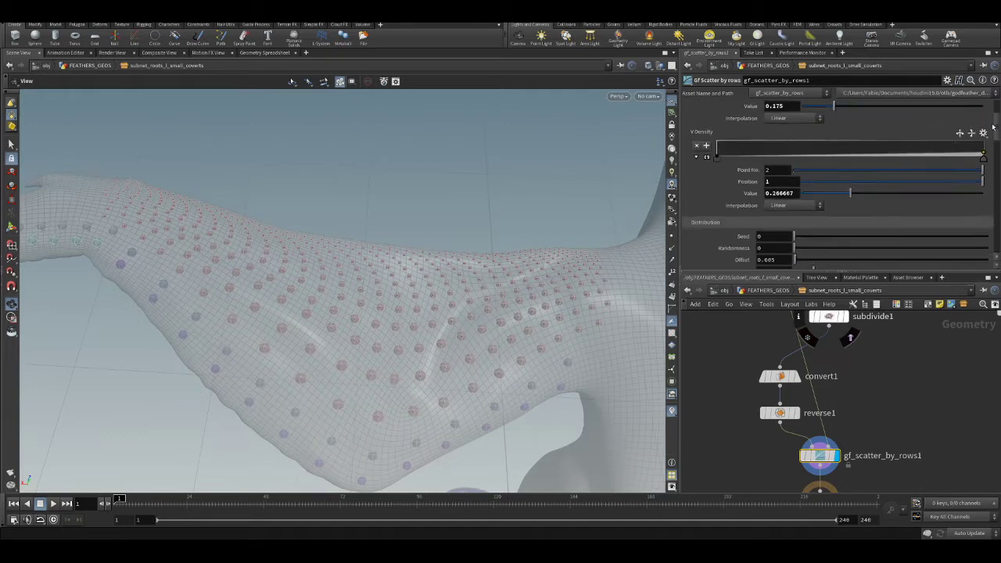
pyautogui.scroll(3, 994, 127)
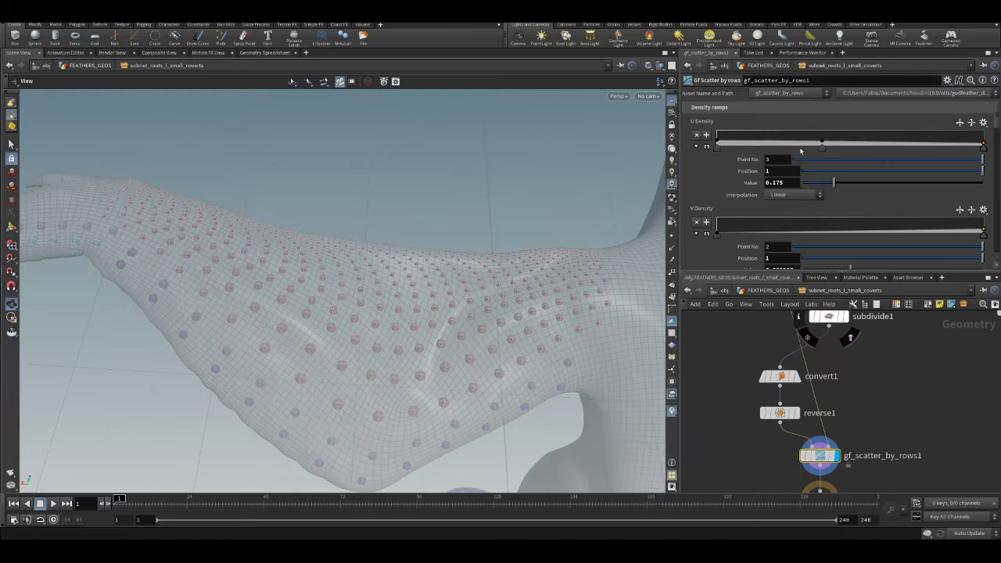
pyautogui.scroll(-8, 997, 139)
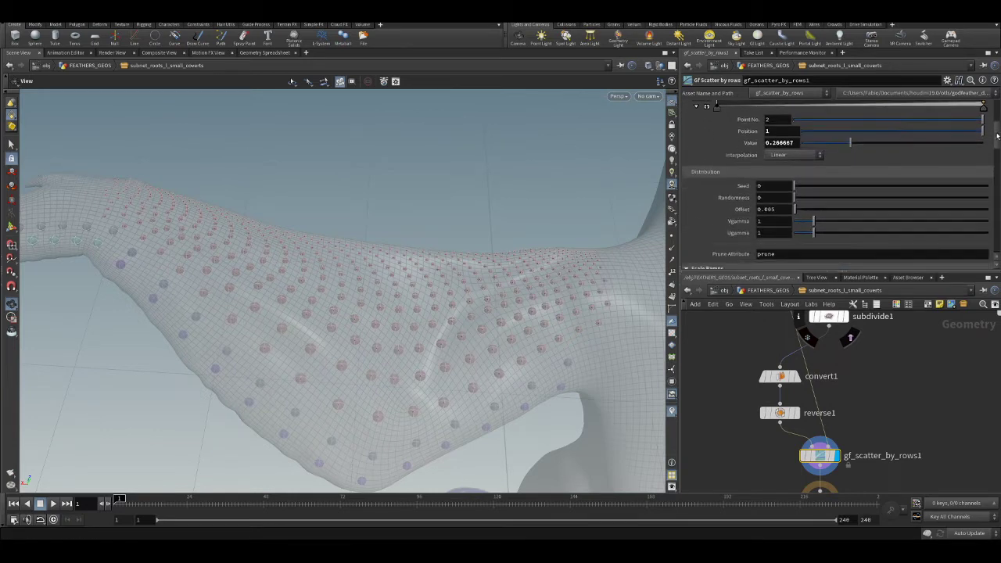
pyautogui.scroll(-5, 997, 139)
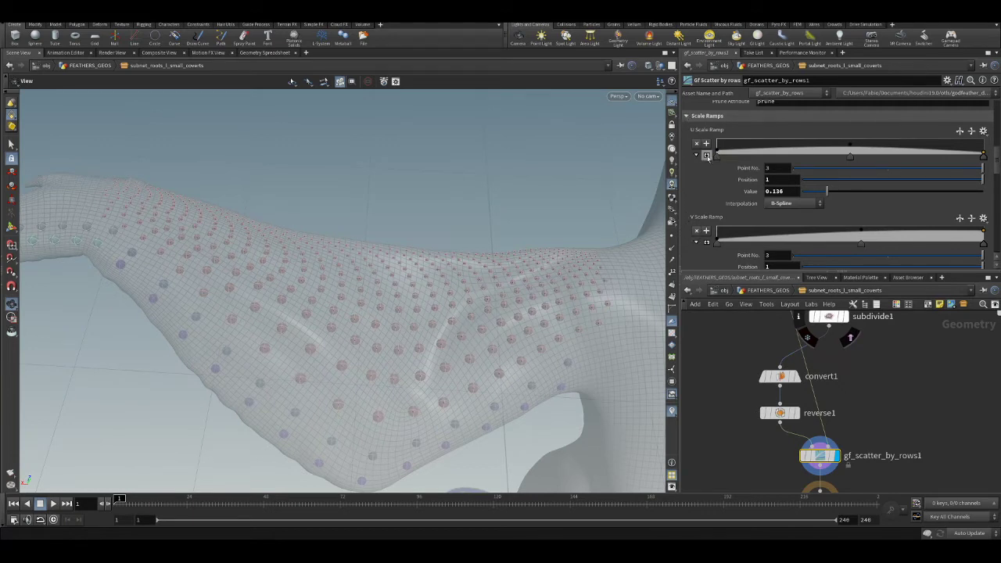
# - Expand the U Scale Ramp into a full graph and scroll down to the V Scale Ramp
pyautogui.click(706, 155)
pyautogui.scroll(2, 699, 145)
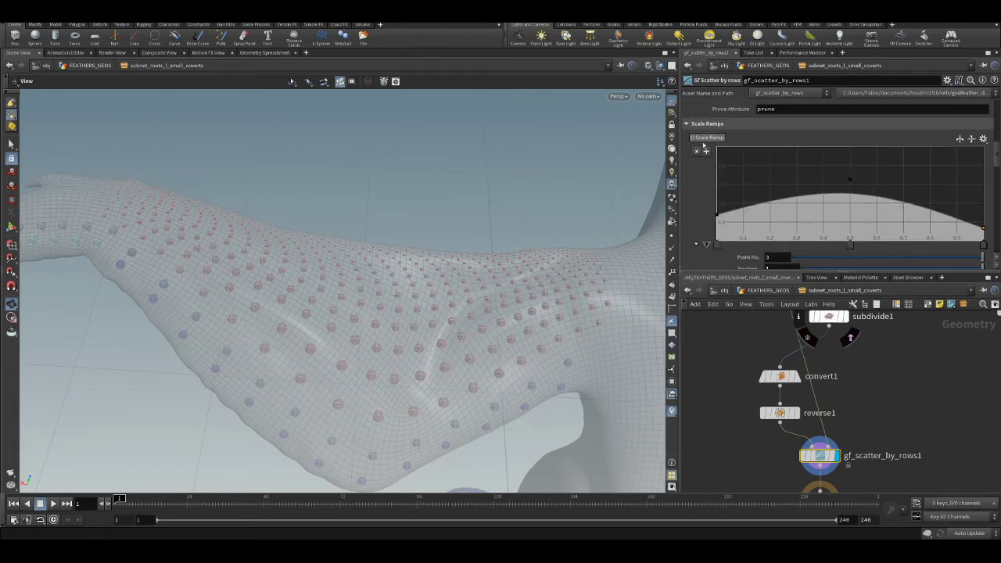
pyautogui.scroll(-5, 698, 155)
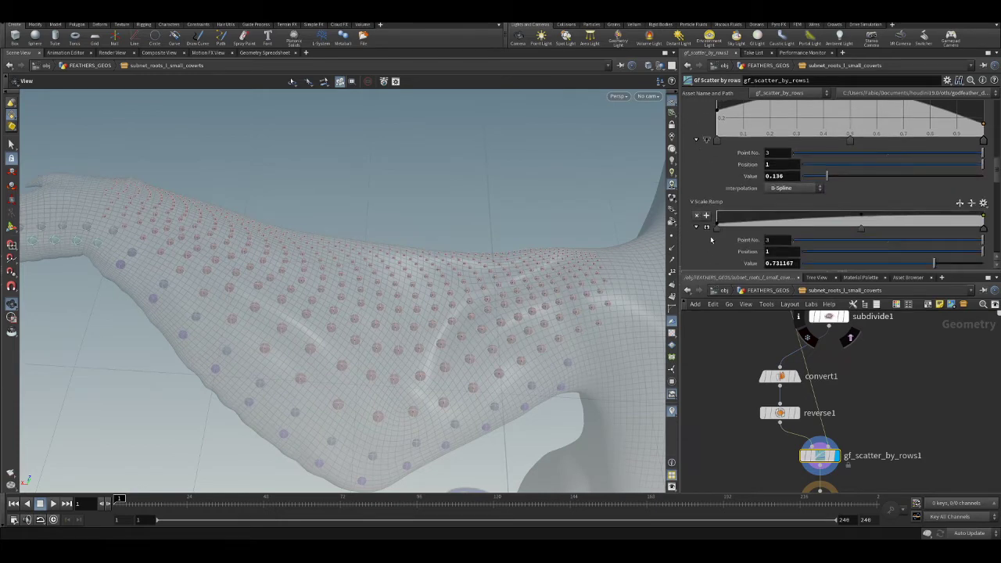
pyautogui.scroll(-2, 708, 232)
pyautogui.moveTo(412, 222); pyautogui.dragTo(418, 250)
pyautogui.scroll(3, 418, 250)
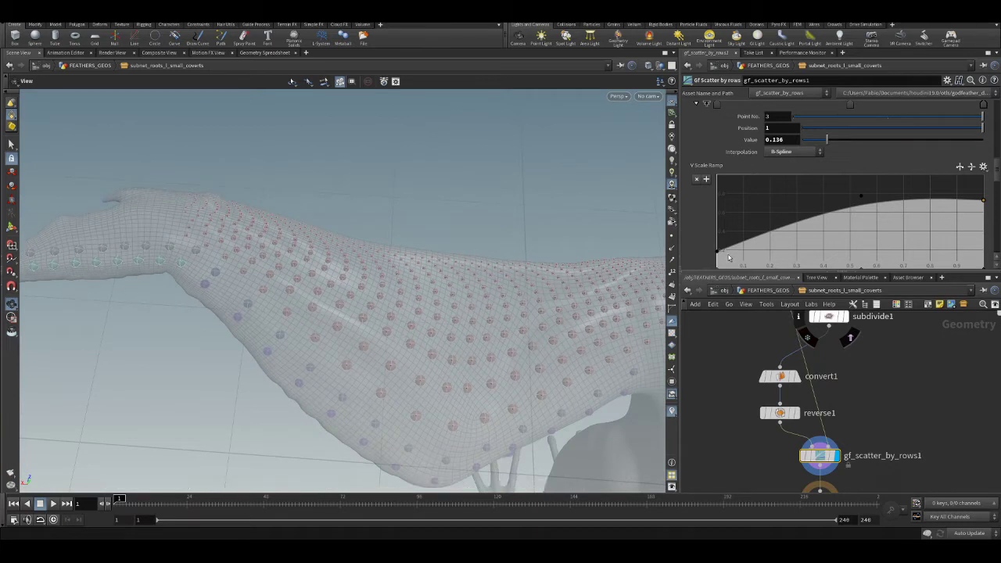
# - Raise the V Scale Ramp's first key slightly, checking the larger spheres on the wing
pyautogui.moveTo(717, 252); pyautogui.dragTo(717, 219)
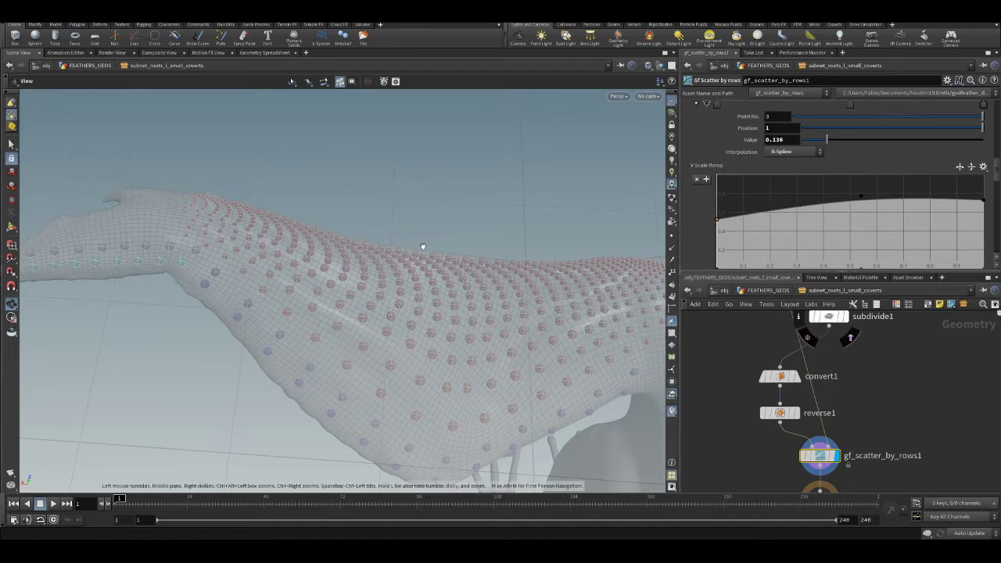
pyautogui.scroll(6, 426, 252)
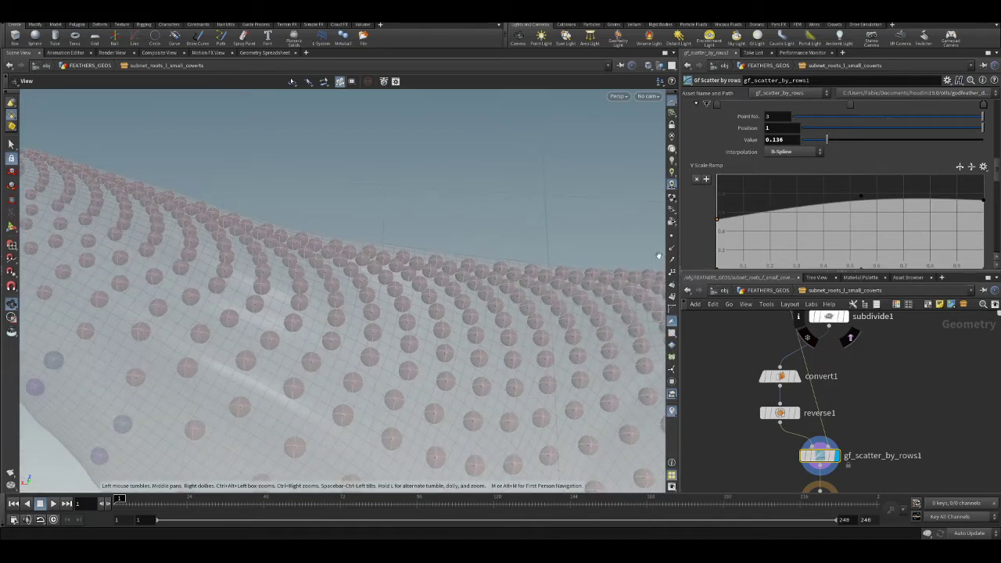
pyautogui.moveTo(717, 219); pyautogui.dragTo(708, 240)
pyautogui.moveTo(412, 198); pyautogui.dragTo(429, 201)
pyautogui.scroll(3, 870, 140)
pyautogui.scroll(3, 832, 195)
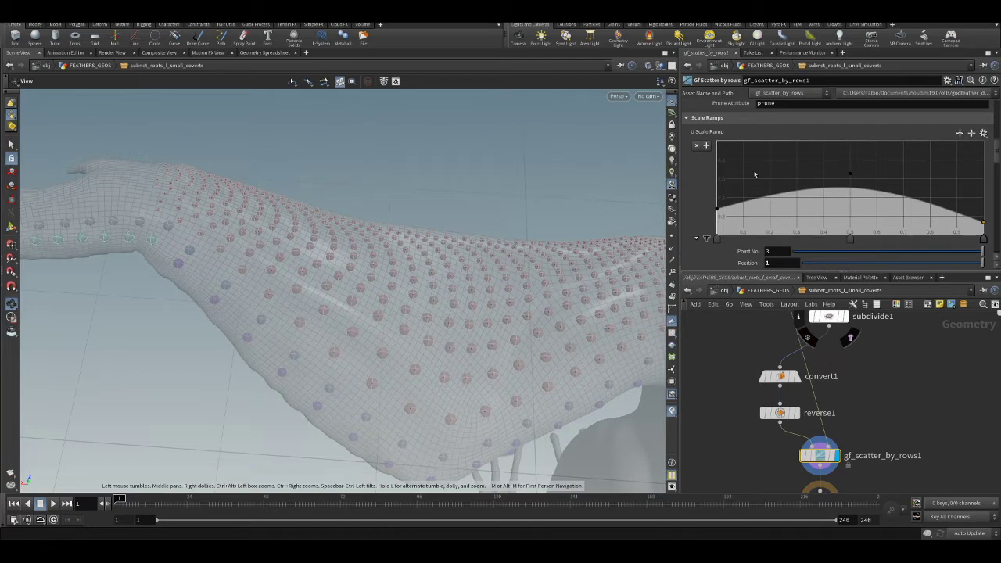
# - Show feathergen5's randomly coloured feathers on the wing and view them from another angle
pyautogui.click(768, 292)
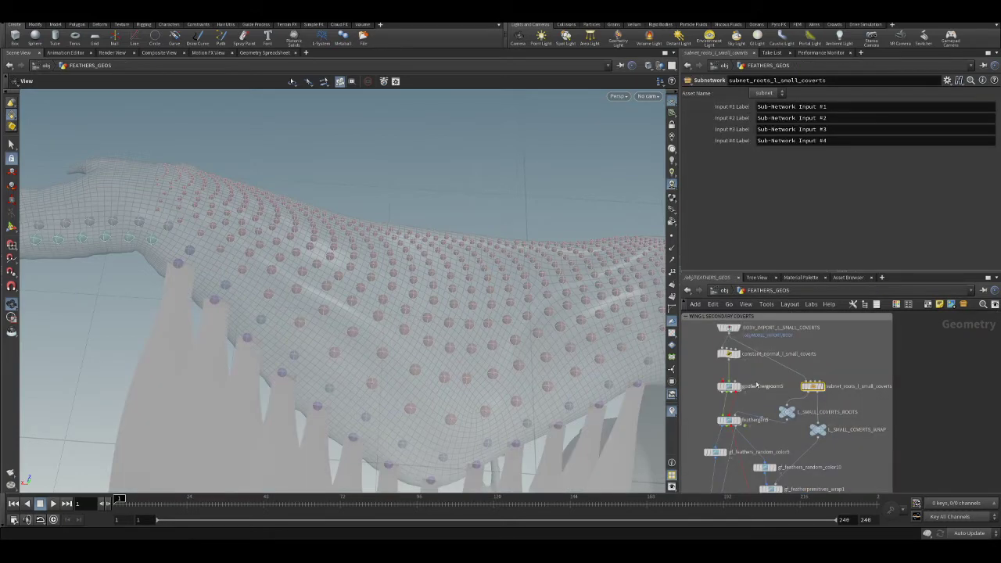
pyautogui.scroll(5, 777, 353)
pyautogui.moveTo(761, 352)
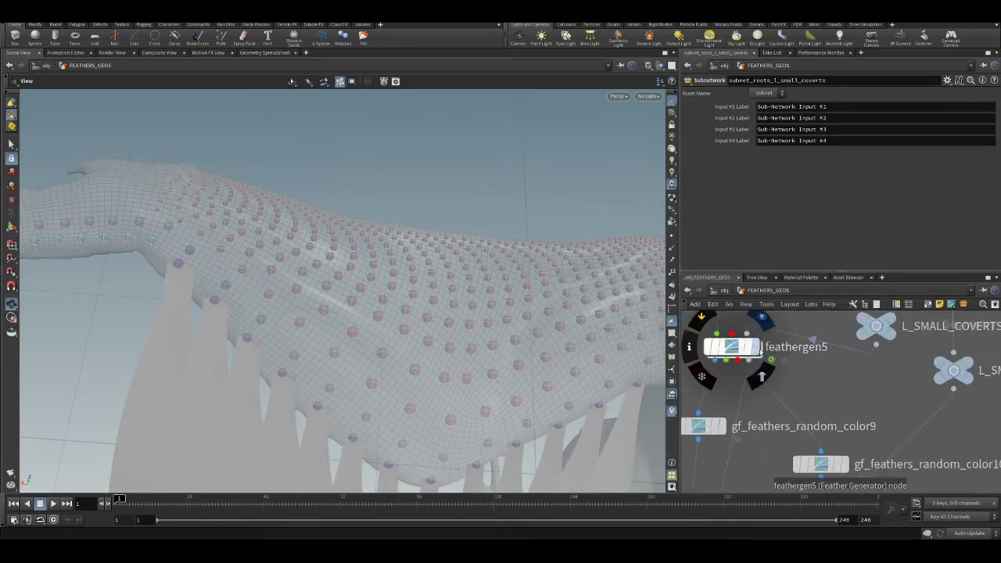
pyautogui.click(756, 347)
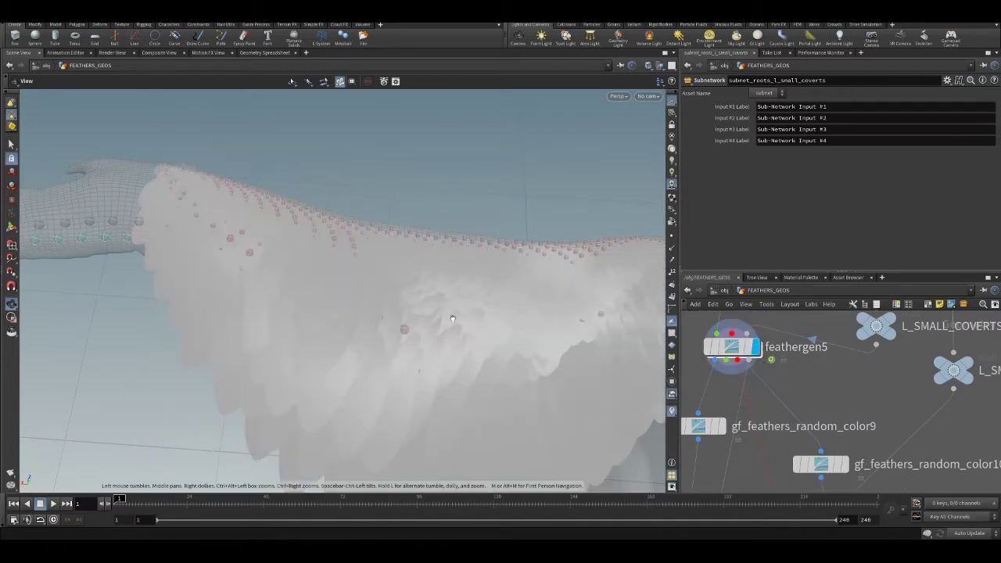
pyautogui.click(721, 426)
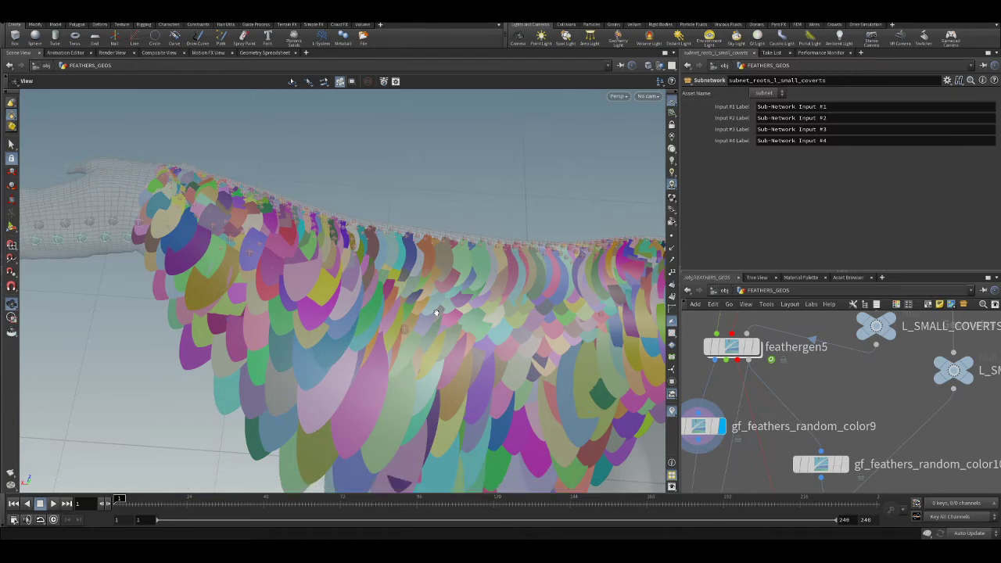
pyautogui.moveTo(475, 346); pyautogui.dragTo(454, 250)
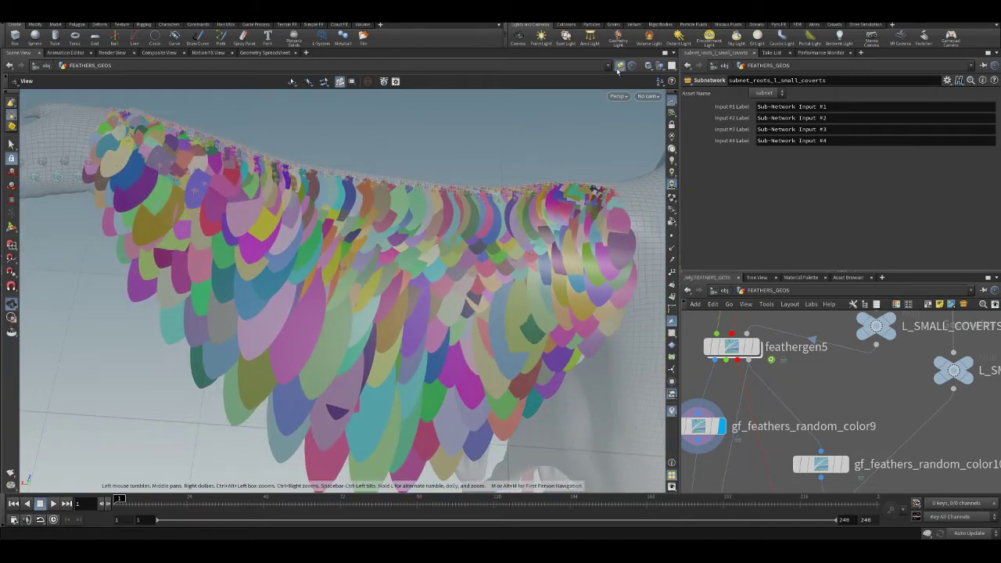
# - Inside subnet_roots_l_small_coverts, raise the U Scale Ramp's left point so the coverts grow larger
pyautogui.moveTo(842, 375); pyautogui.dragTo(820, 482, button='middle')
pyautogui.moveTo(860, 351); pyautogui.dragTo(849, 385, button='middle')
pyautogui.moveTo(909, 399); pyautogui.dragTo(854, 407, button='middle')
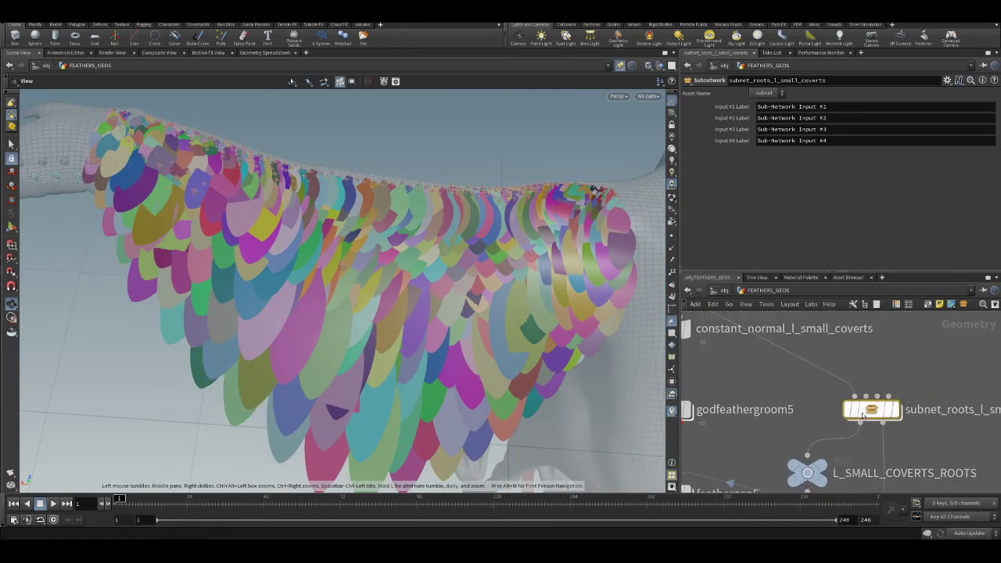
pyautogui.doubleClick(852, 408)
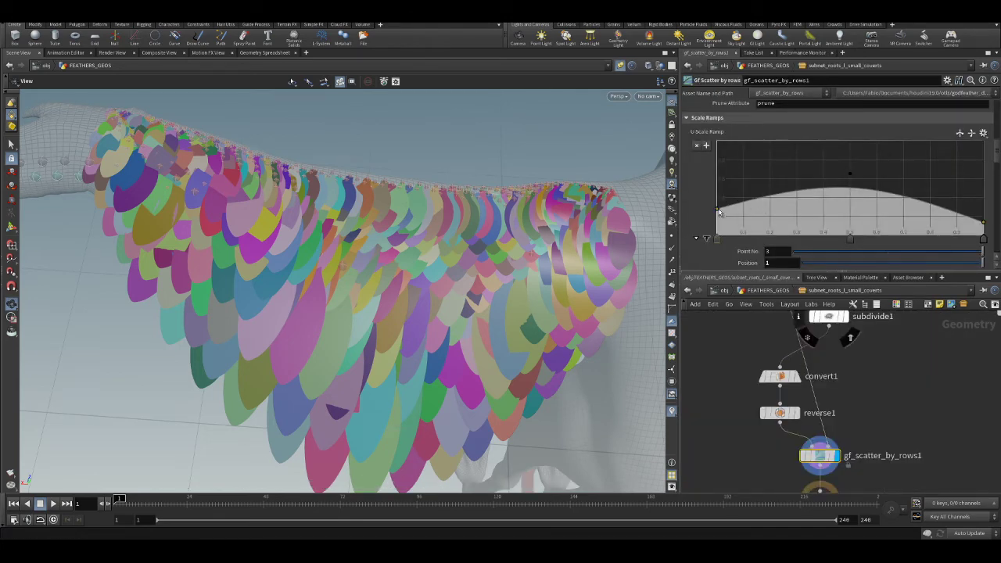
pyautogui.moveTo(718, 211); pyautogui.dragTo(716, 187)
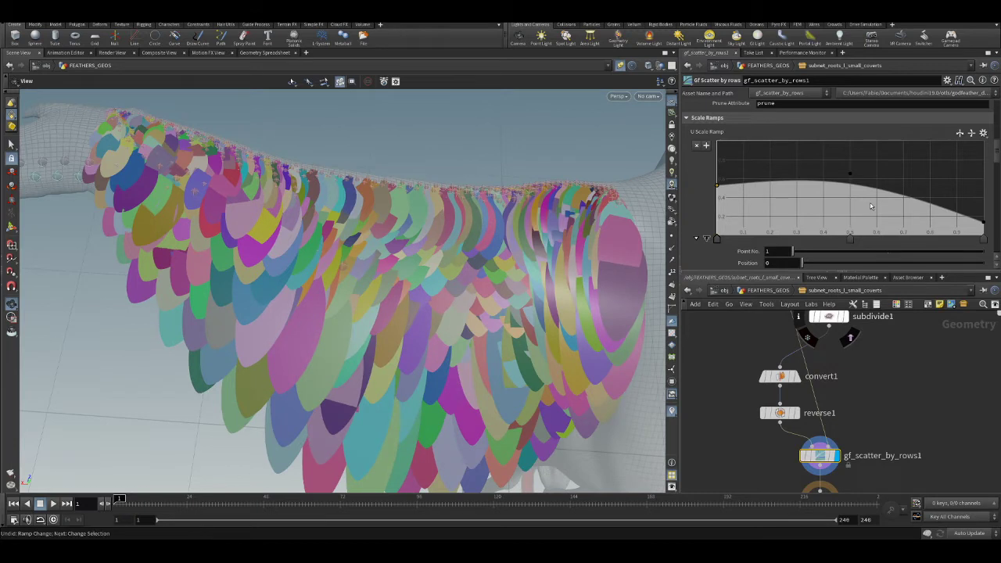
pyautogui.scroll(3, 807, 211)
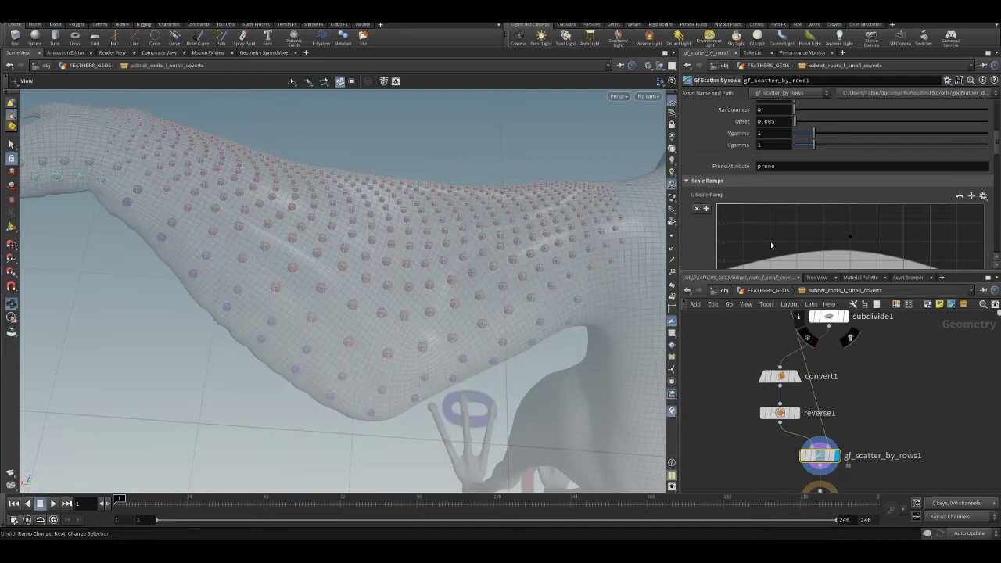
# - Back in FEATHERS_GEOS, dive into the feathergen5 feather generator
pyautogui.click(767, 290)
pyautogui.moveTo(732, 376); pyautogui.dragTo(837, 322, button='middle')
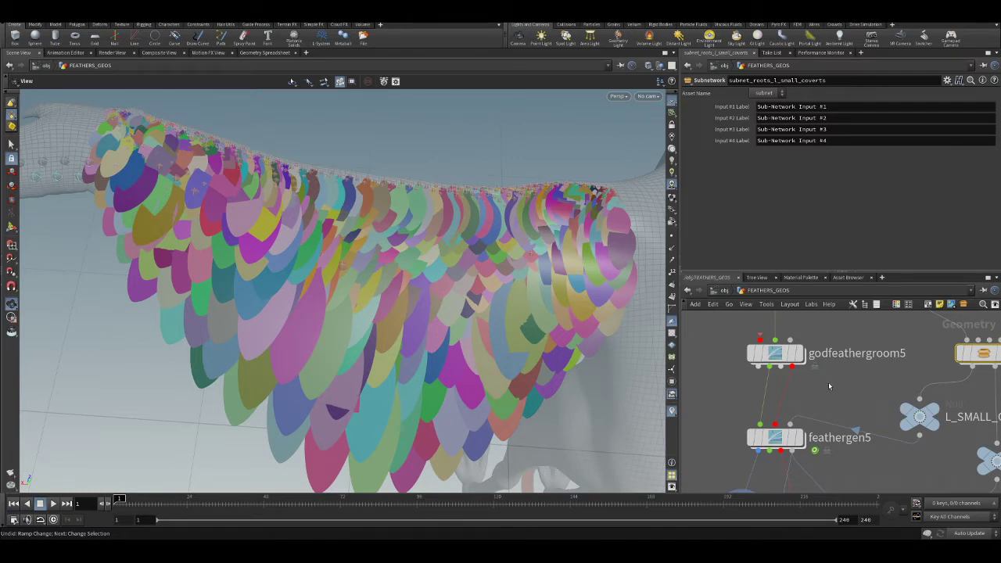
pyautogui.moveTo(829, 381); pyautogui.dragTo(829, 327, button='middle')
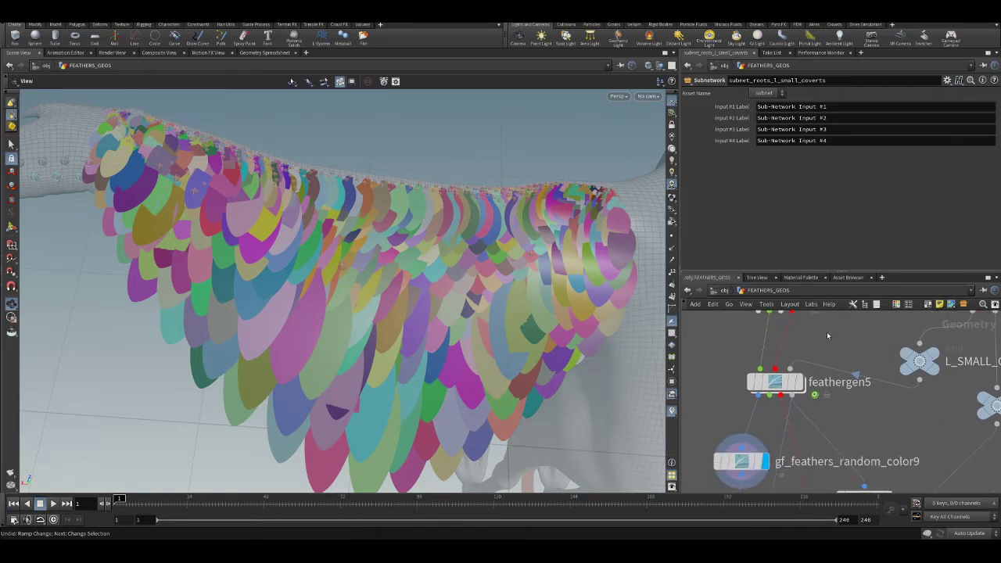
pyautogui.moveTo(774, 383)
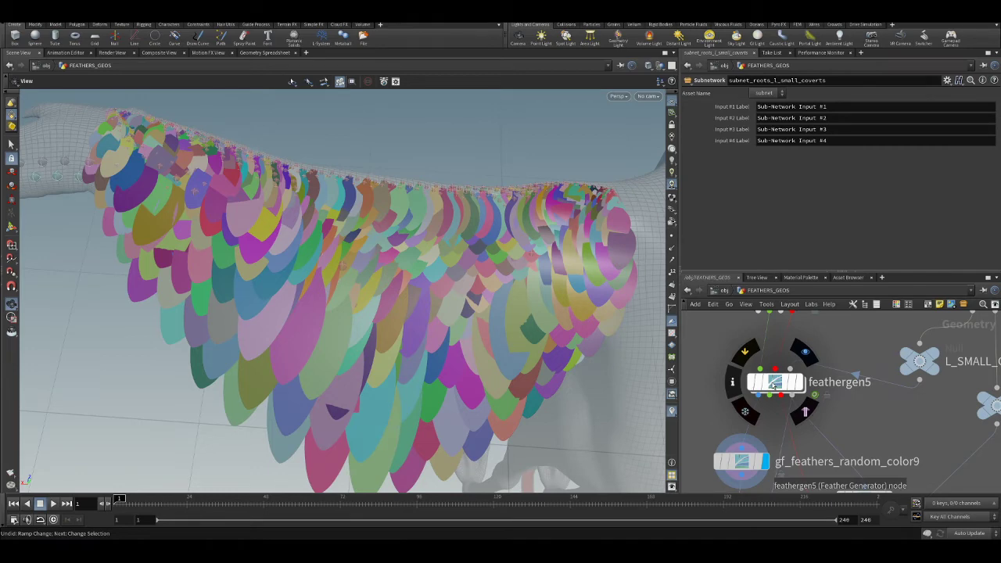
pyautogui.doubleClick(770, 383)
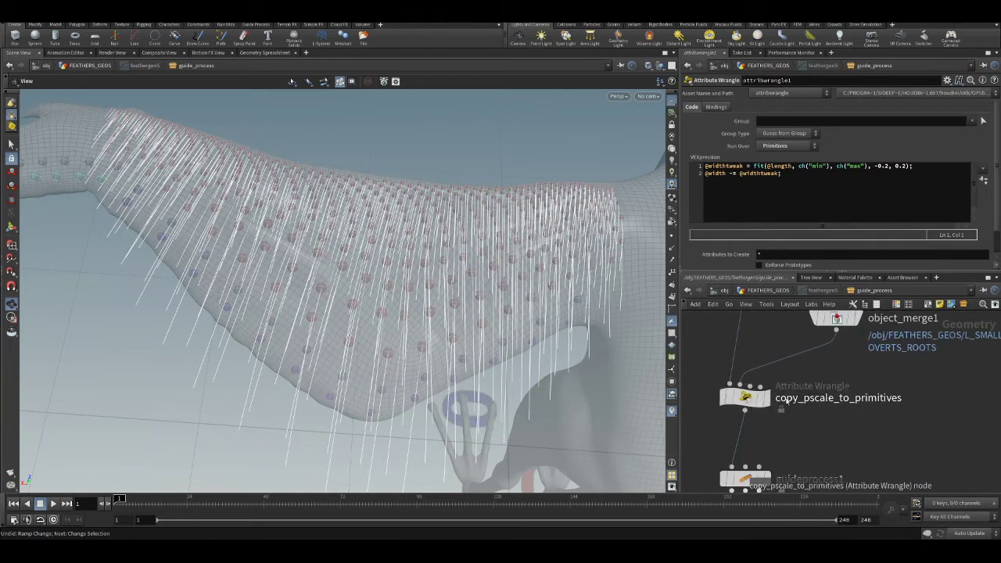
# - Inspect the copy_pscale_to_primitives wrangle code and guideprocess1's length settings
pyautogui.click(744, 396)
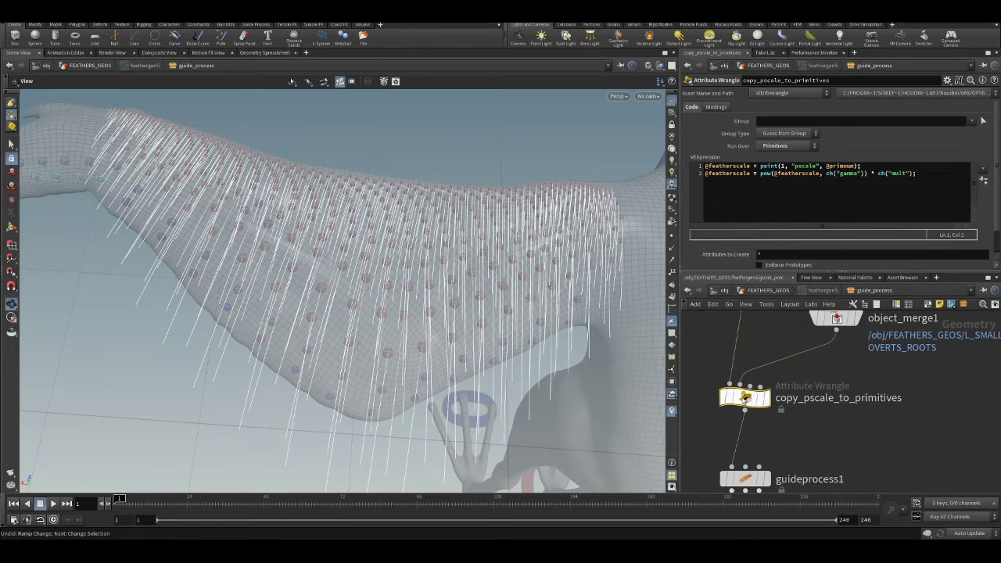
pyautogui.scroll(-3, 853, 433)
pyautogui.click(742, 383)
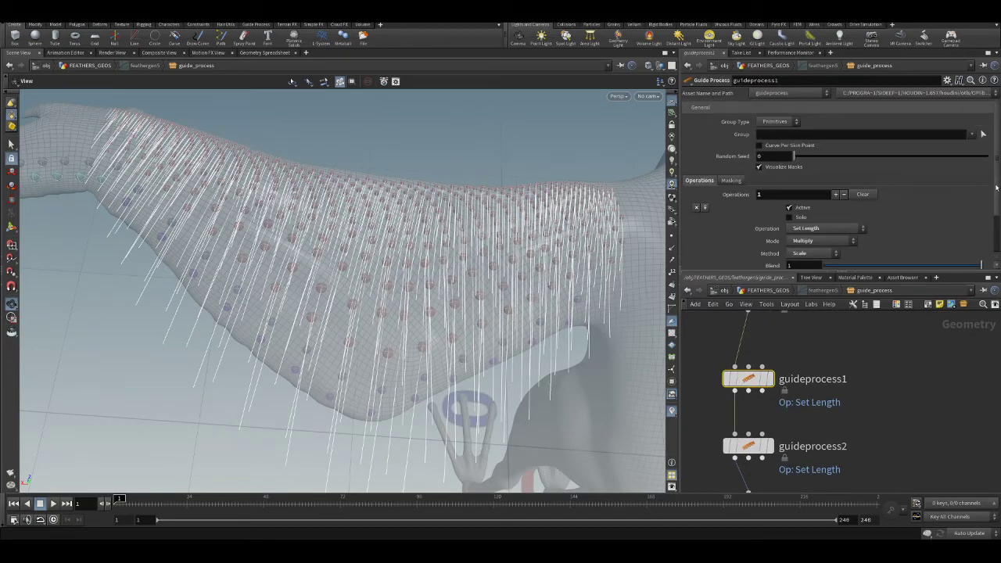
pyautogui.moveTo(995, 190); pyautogui.dragTo(993, 244)
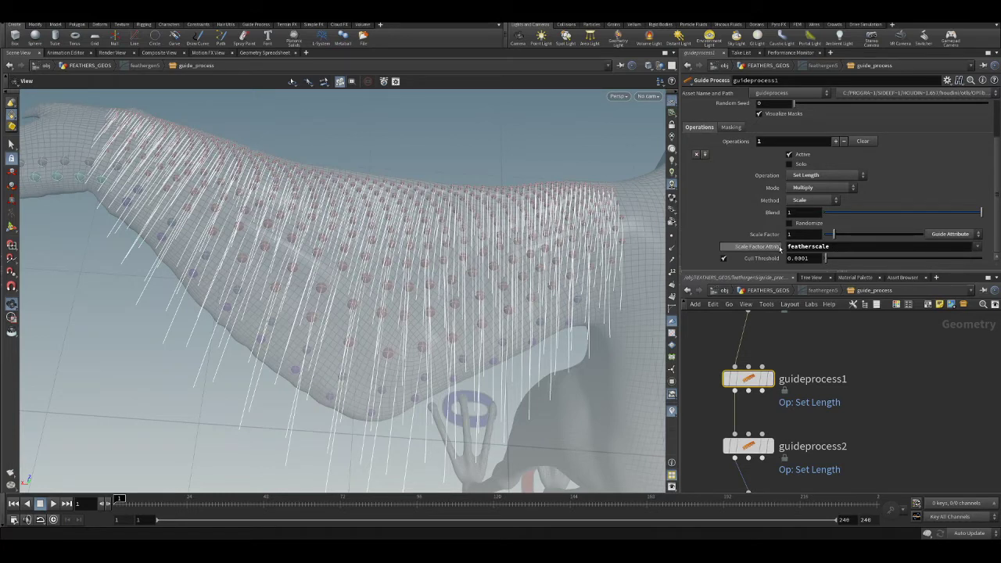
pyautogui.moveTo(804, 341); pyautogui.dragTo(817, 407, button='middle')
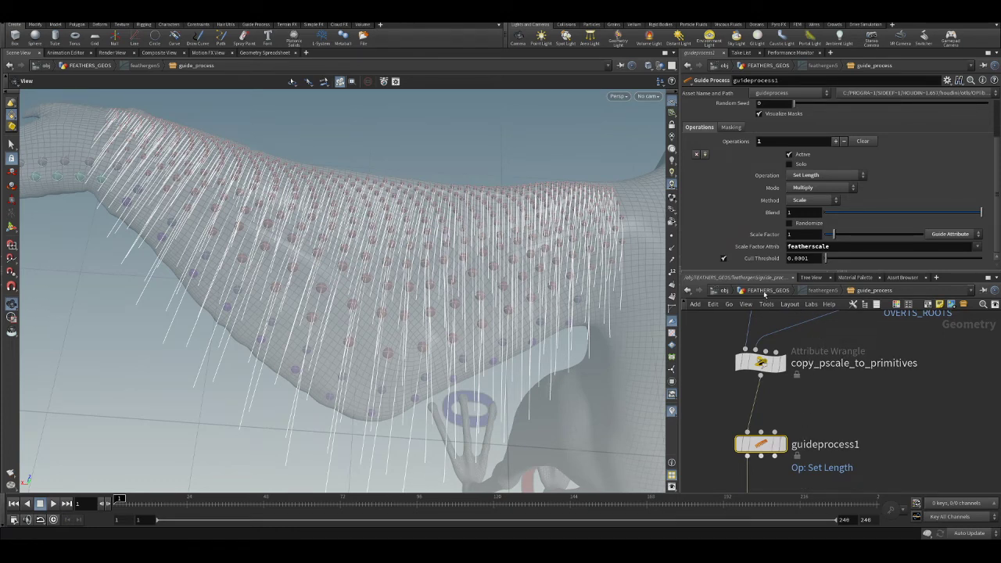
# - Return to FEATHERS_GEOS and re-enter subnet_roots_l_small_coverts to see its scatter points
pyautogui.click(767, 291)
pyautogui.scroll(-3, 876, 393)
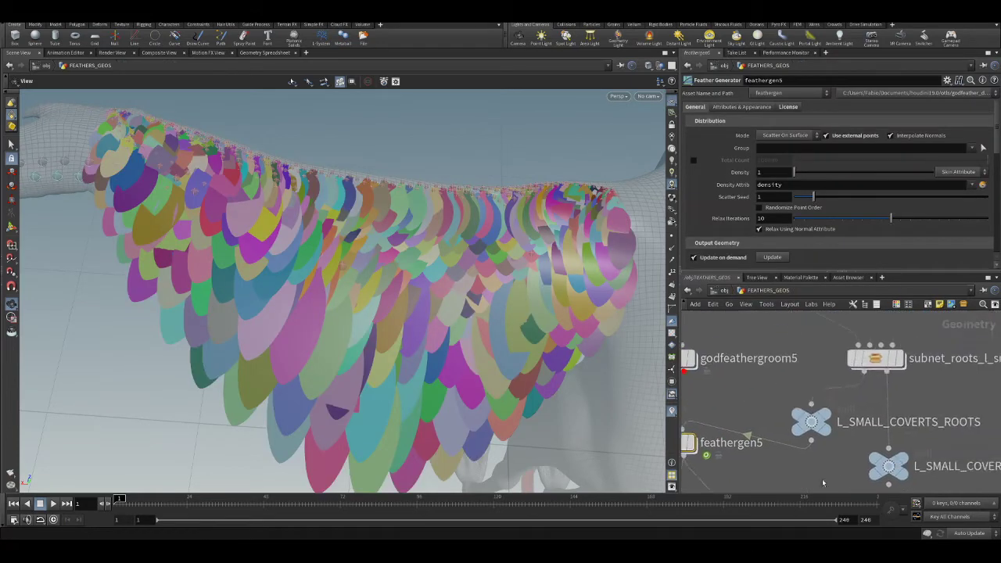
pyautogui.scroll(3, 868, 394)
pyautogui.doubleClick(863, 394)
pyautogui.scroll(-3, 794, 391)
pyautogui.scroll(2, 791, 395)
pyautogui.scroll(1, 788, 394)
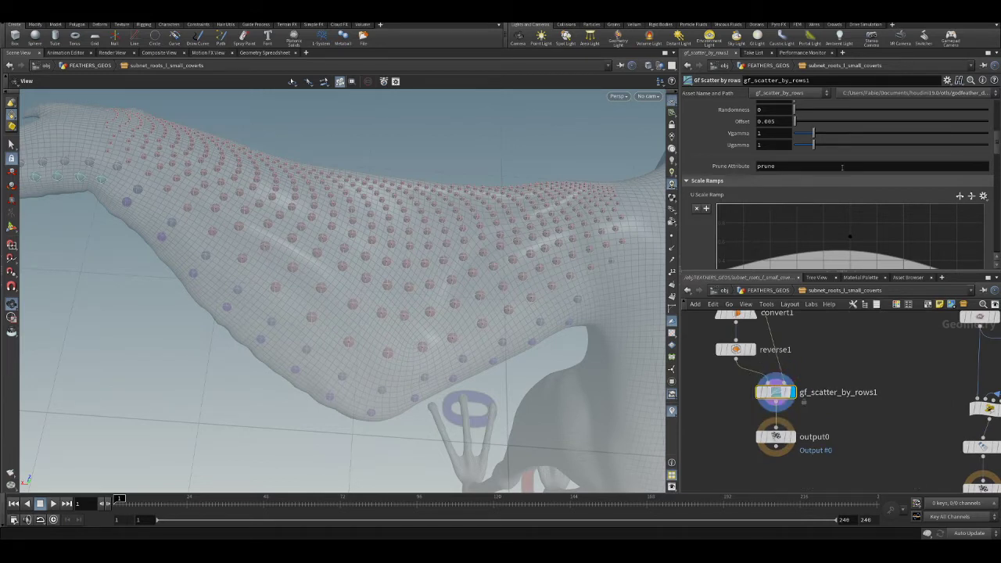
# - Scroll gf_scatter_by_rows1's parameters down to the Boundaries section
pyautogui.scroll(-6, 734, 193)
pyautogui.scroll(-2, 734, 193)
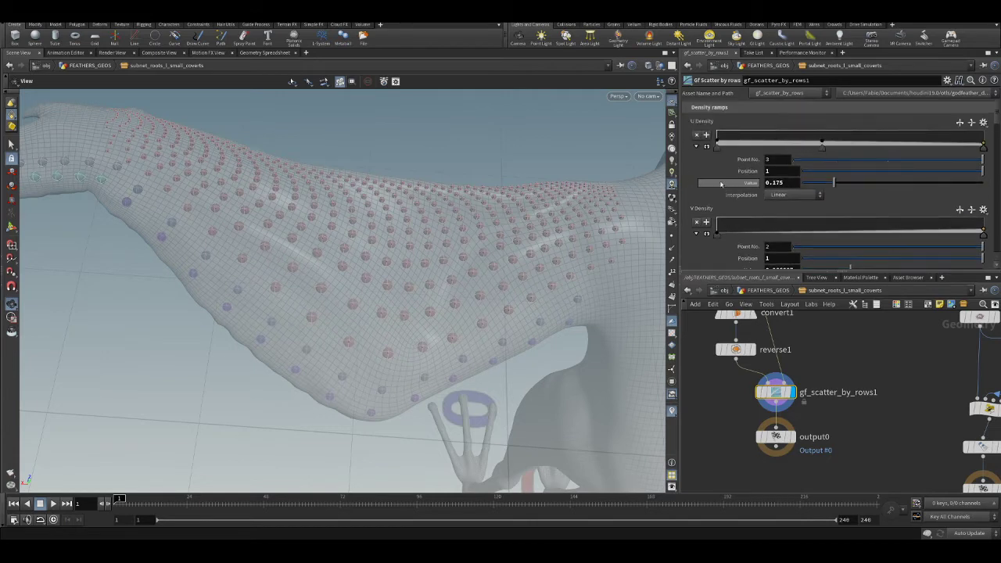
pyautogui.scroll(-3, 741, 149)
pyautogui.scroll(-8, 741, 153)
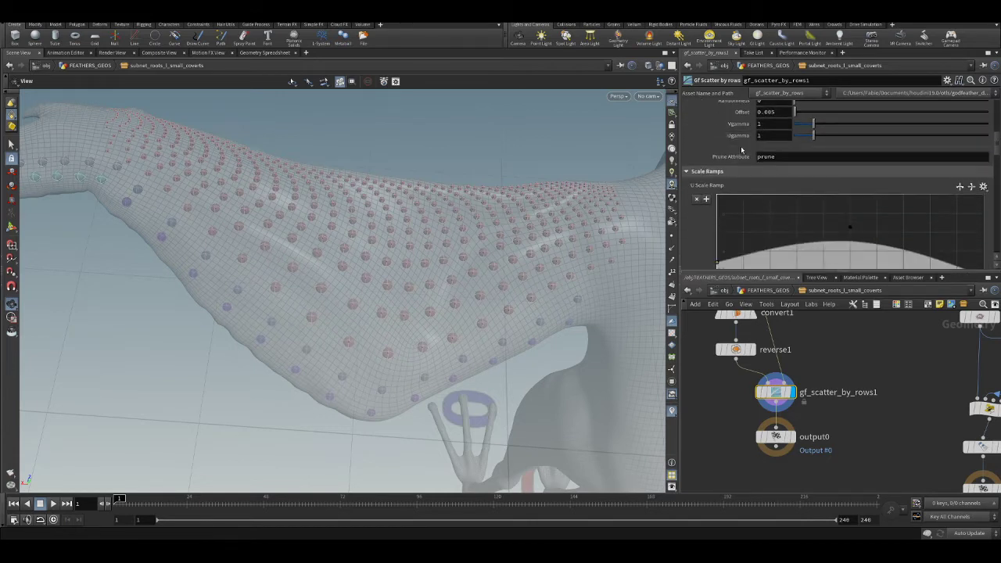
pyautogui.scroll(-3, 741, 166)
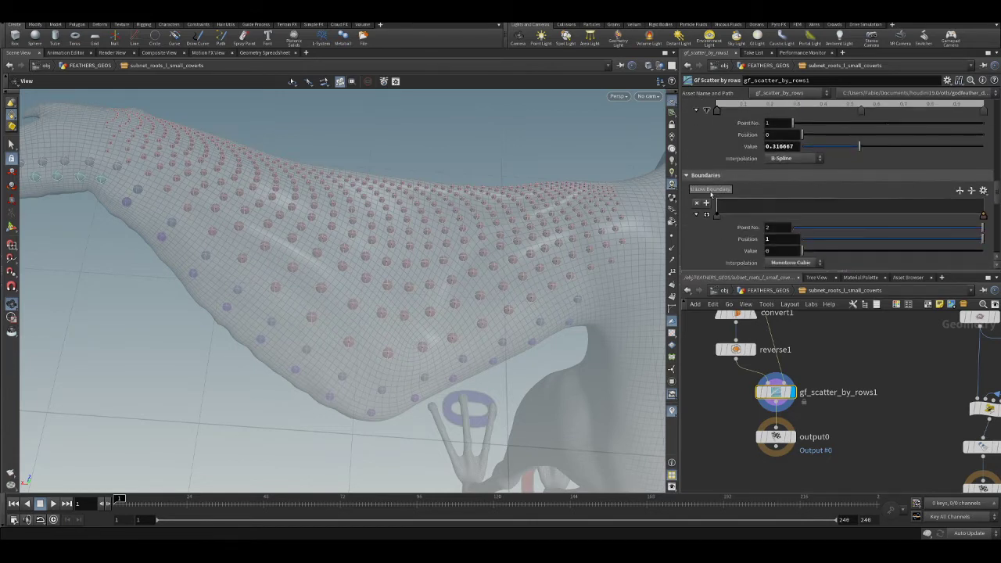
pyautogui.moveTo(409, 175); pyautogui.dragTo(469, 227)
pyautogui.scroll(-2, 787, 195)
pyautogui.scroll(-6, 787, 194)
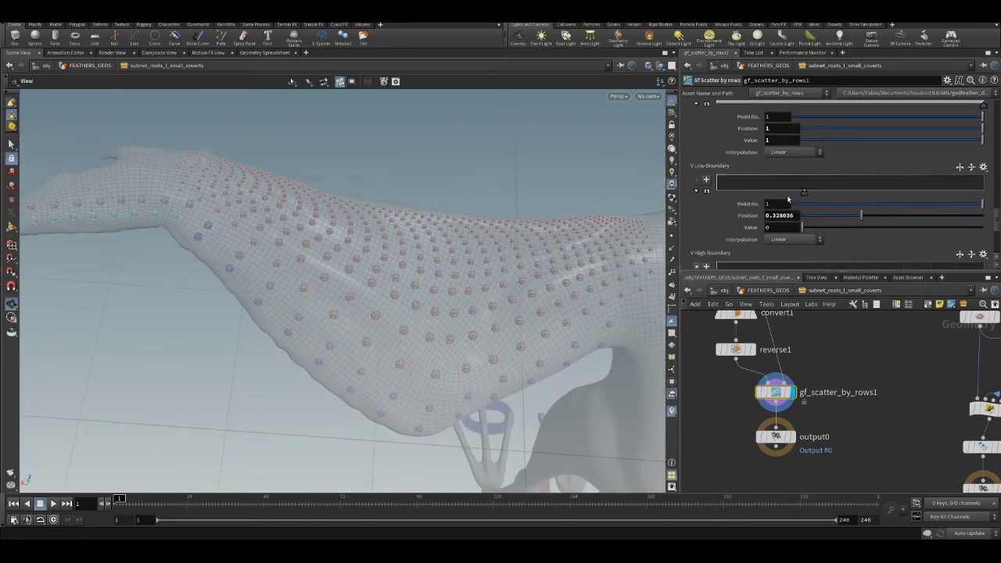
pyautogui.scroll(-1, 700, 171)
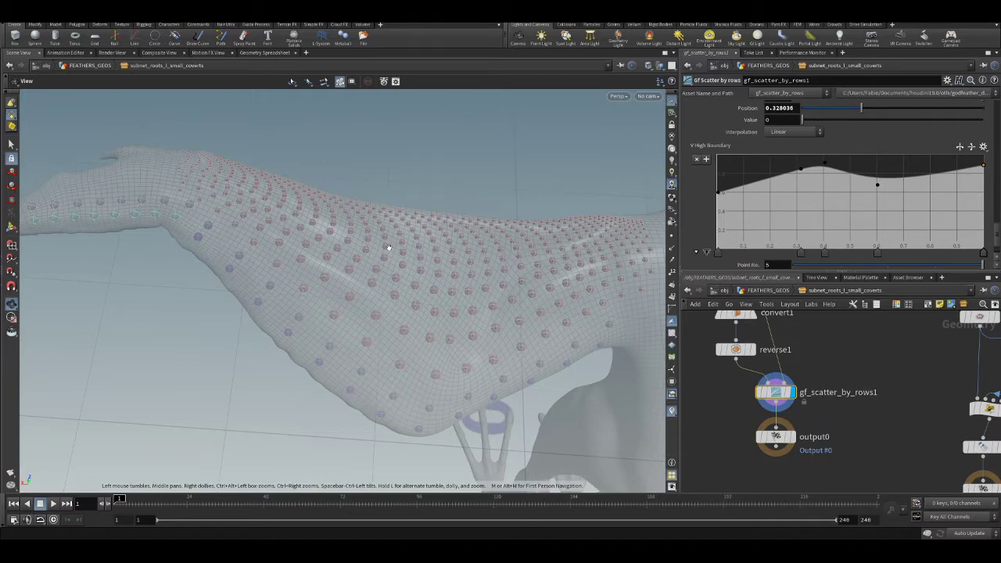
pyautogui.scroll(3, 383, 239)
pyautogui.moveTo(383, 239); pyautogui.dragTo(442, 250)
# - Drag the V High Boundary ramp's second point to reshape the small covert root scatter
pyautogui.click(801, 168)
pyautogui.moveTo(801, 169); pyautogui.dragTo(793, 193)
pyautogui.moveTo(500, 282); pyautogui.dragTo(456, 270)
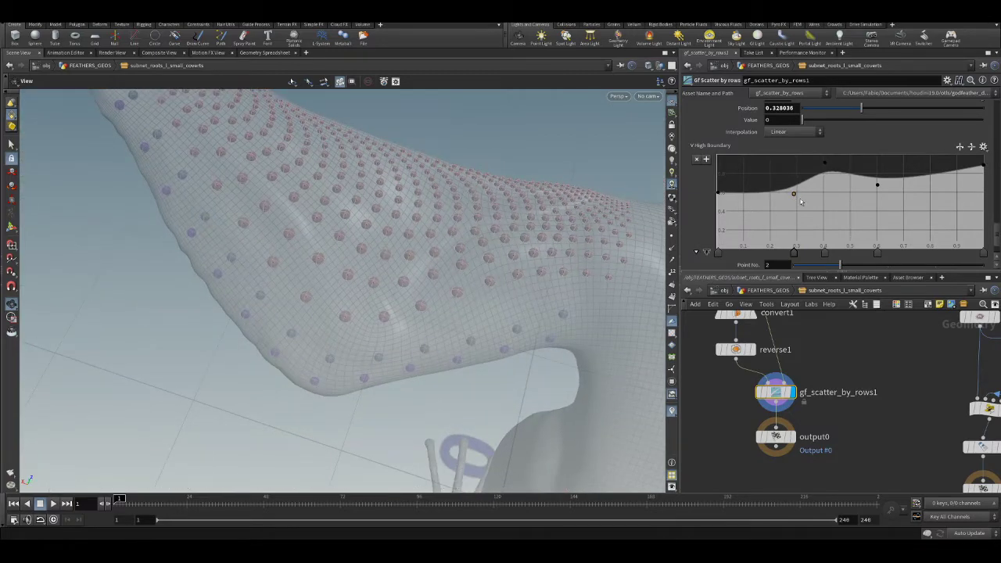
pyautogui.moveTo(795, 197); pyautogui.dragTo(777, 179)
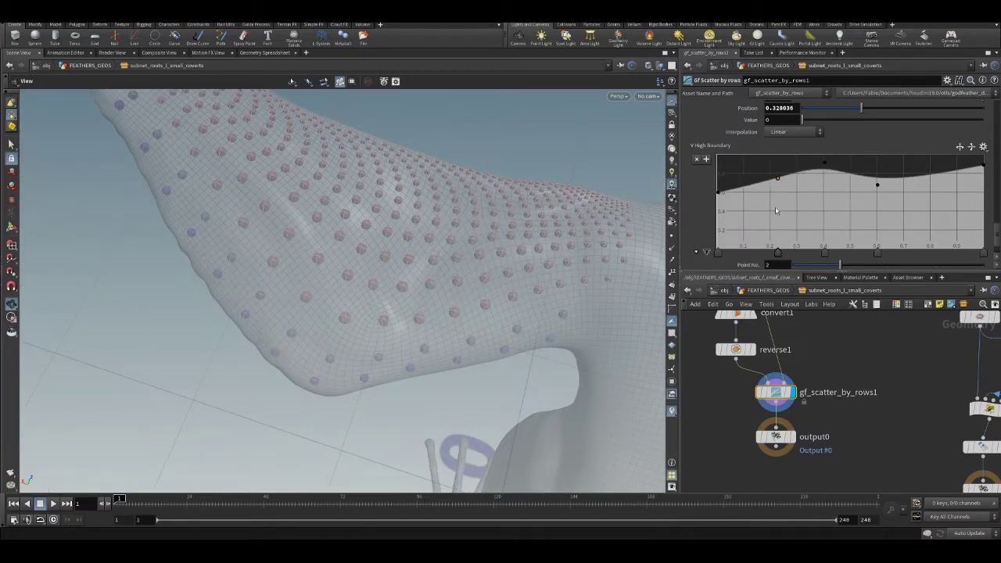
pyautogui.moveTo(420, 274); pyautogui.dragTo(482, 263)
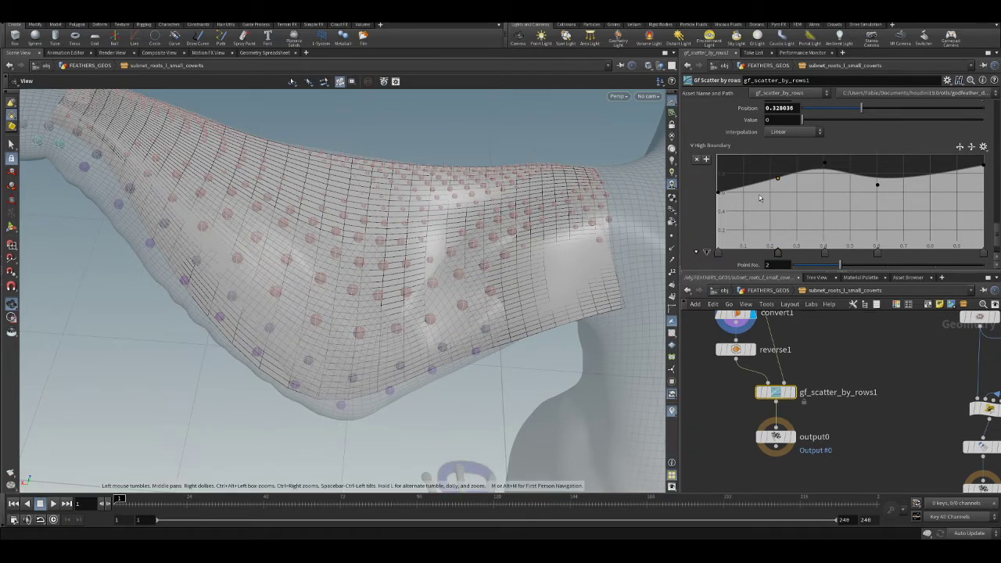
pyautogui.moveTo(777, 179); pyautogui.dragTo(758, 171)
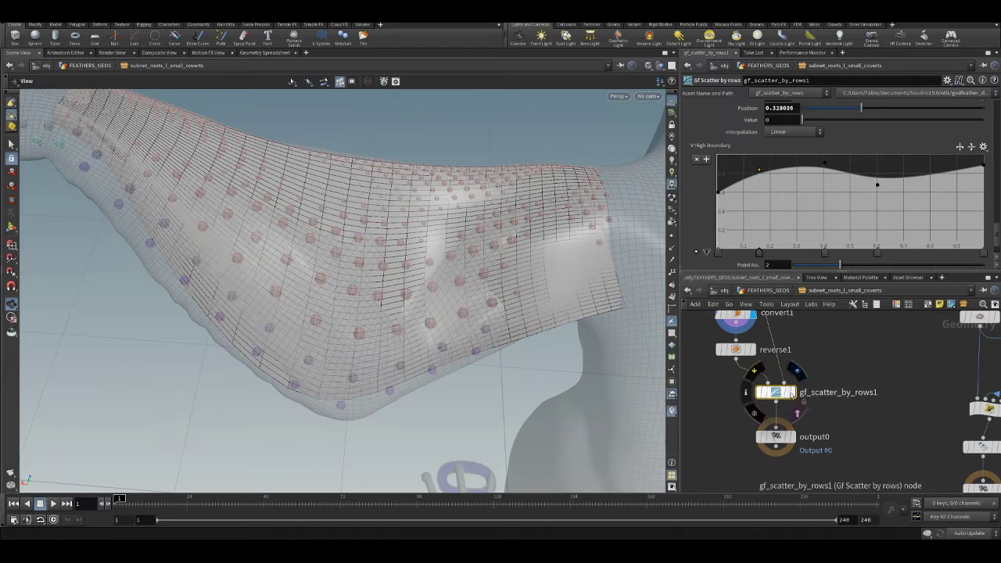
# - Display gf_scatter_by_rows1's result and orbit the wing to inspect the scatter points
pyautogui.click(794, 392)
pyautogui.moveTo(201, 179); pyautogui.dragTo(352, 318)
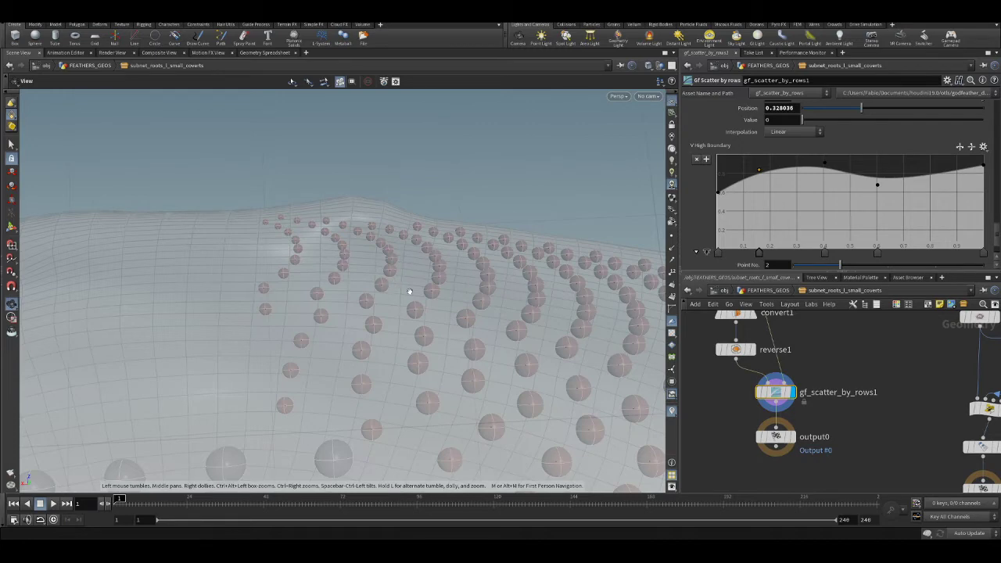
pyautogui.moveTo(427, 309); pyautogui.dragTo(455, 300)
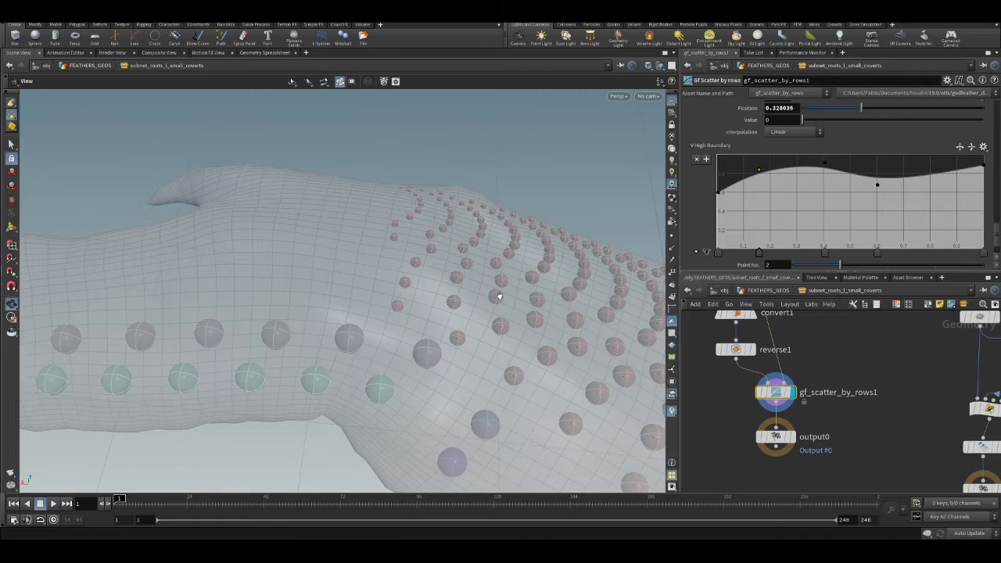
pyautogui.moveTo(470, 308); pyautogui.dragTo(458, 262)
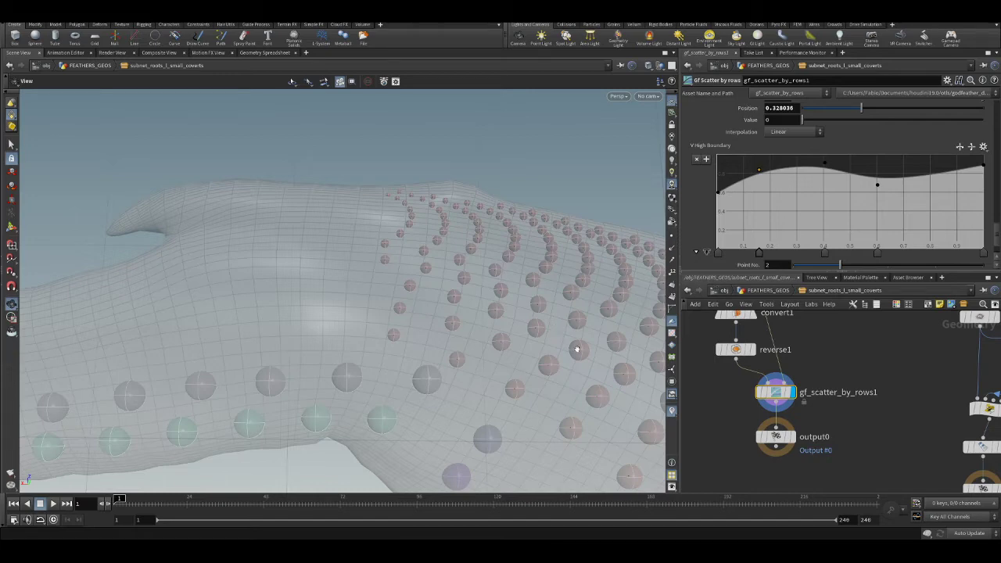
pyautogui.moveTo(556, 212); pyautogui.dragTo(405, 268)
# - Pull the V High Boundary ramp's last point down
pyautogui.scroll(1, 883, 199)
pyautogui.scroll(-2, 875, 188)
pyautogui.scroll(1, 876, 168)
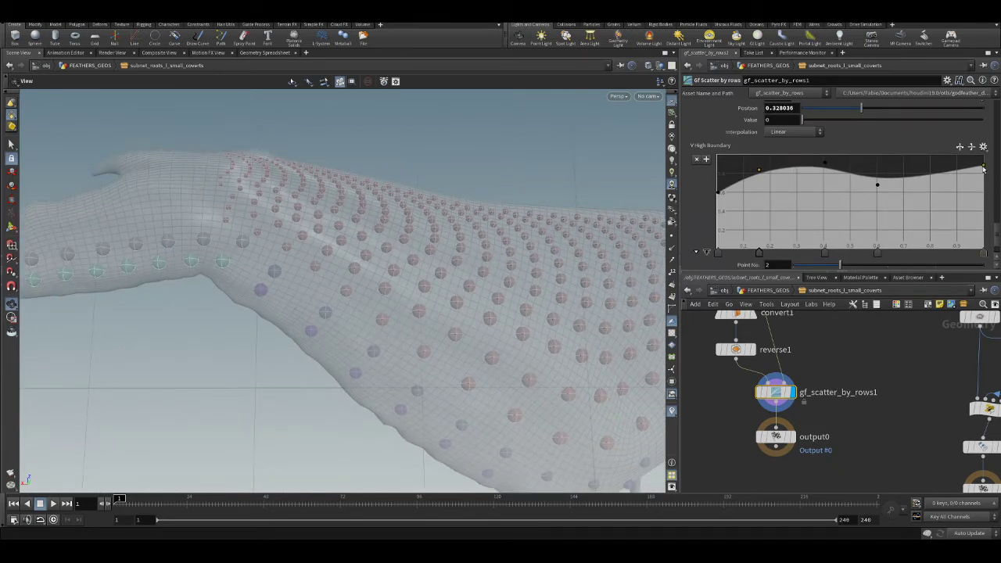
pyautogui.moveTo(983, 166); pyautogui.dragTo(984, 209)
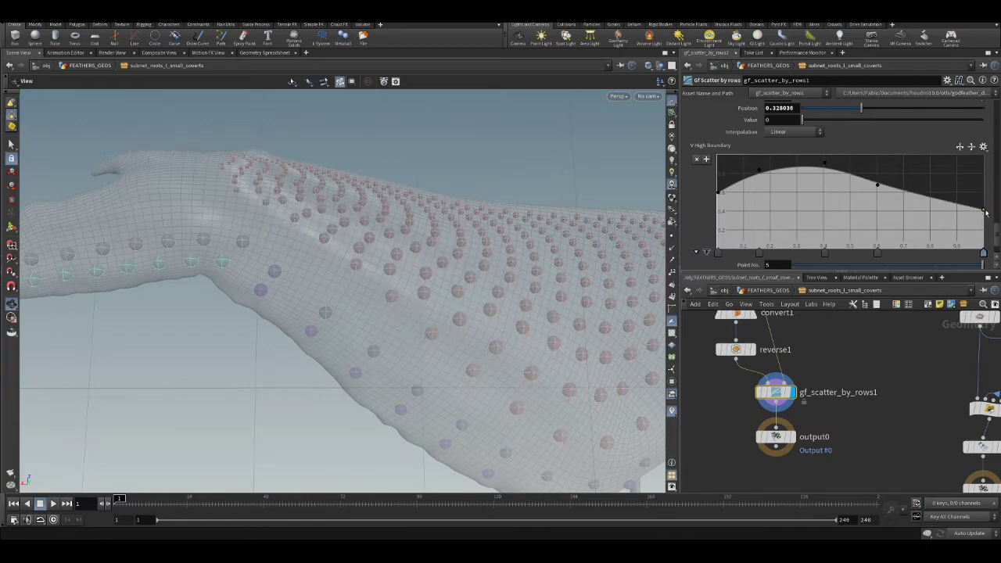
# - Drag the V High Boundary ramp's last point up and down to test its height
pyautogui.moveTo(476, 242); pyautogui.dragTo(341, 257)
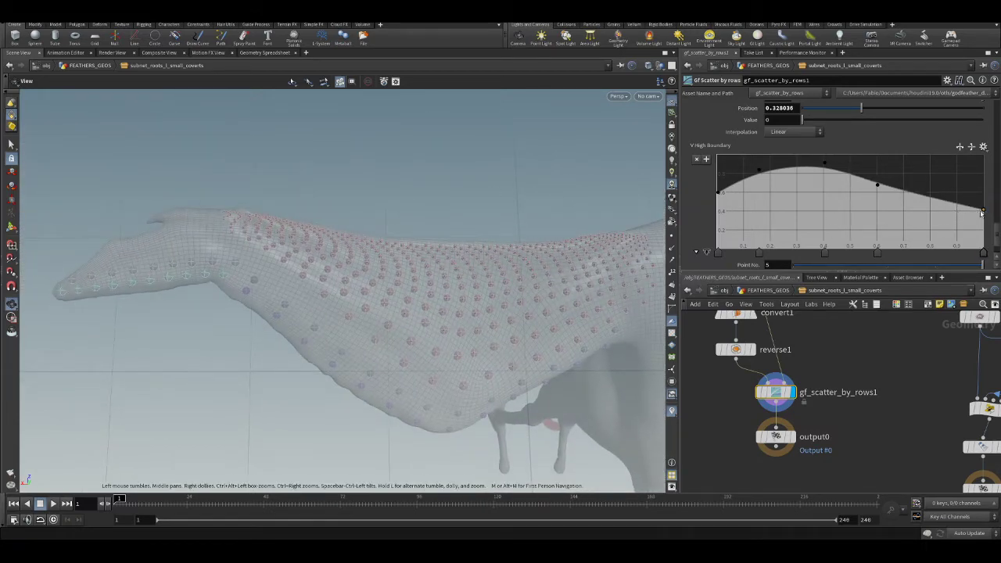
pyautogui.moveTo(984, 209)
pyautogui.mouseDown()
pyautogui.moveTo(989, 175)
pyautogui.moveTo(987, 212)
pyautogui.mouseUp()
pyautogui.moveTo(168, 266); pyautogui.dragTo(314, 258)
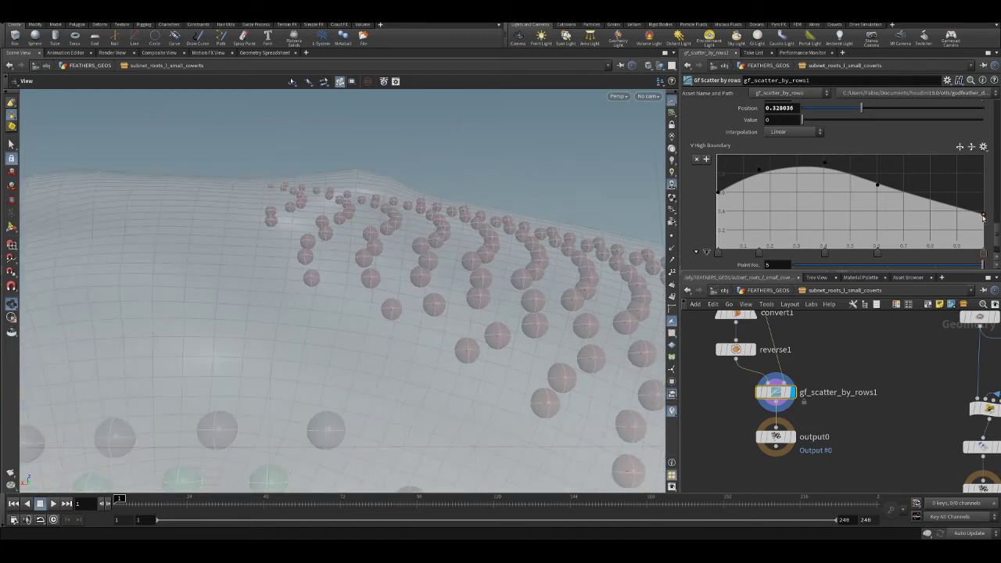
pyautogui.moveTo(984, 218); pyautogui.dragTo(987, 204)
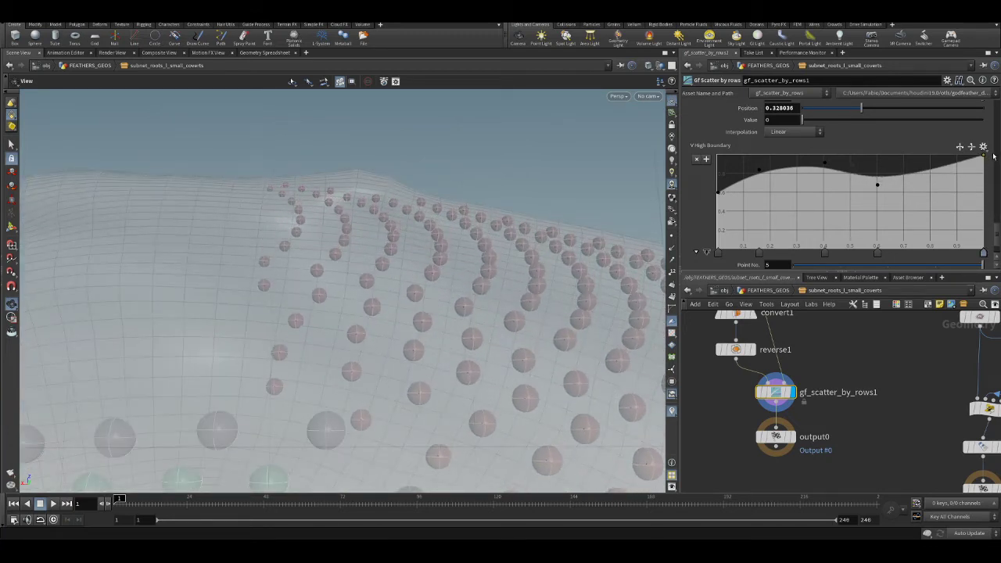
pyautogui.moveTo(351, 229); pyautogui.dragTo(375, 266)
# - Step Point 5's value up from 1.2 through 1.9, then enter 3.4
pyautogui.scroll(-2, 691, 214)
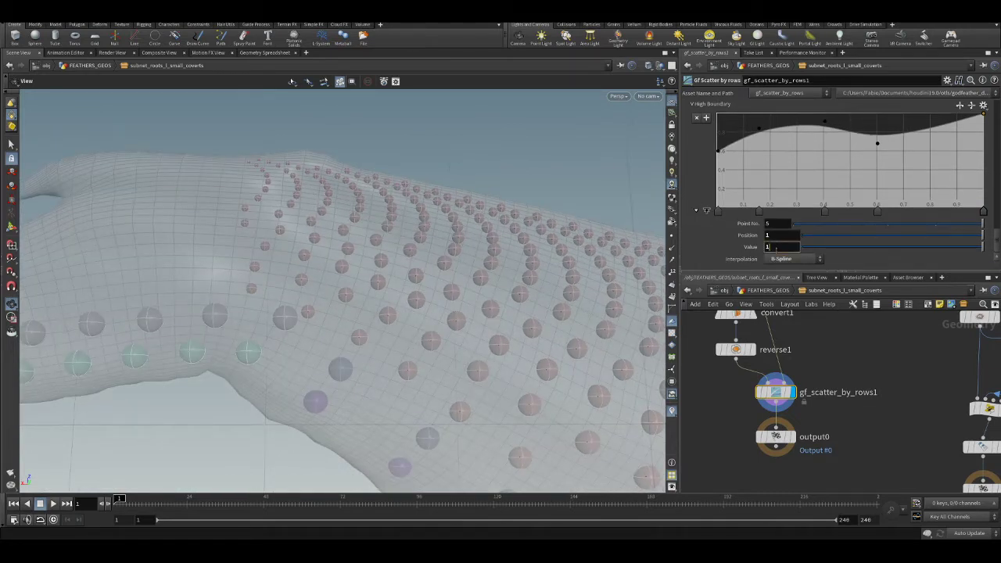
pyautogui.write('.2')
pyautogui.press('BackSpace')
pyautogui.write('3')
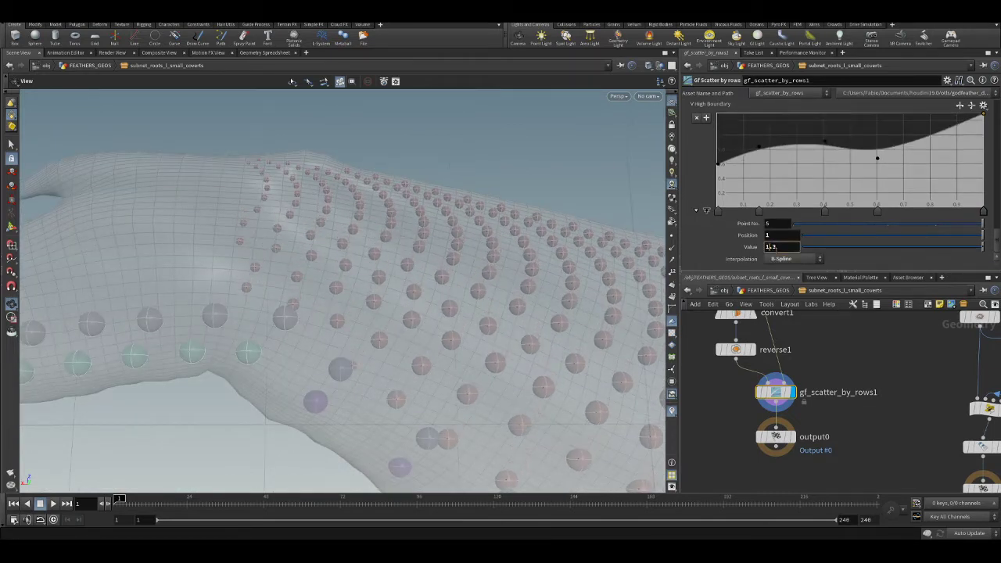
pyautogui.press('BackSpace')
pyautogui.write('4')
pyautogui.press('BackSpace')
pyautogui.write('6')
pyautogui.press('BackSpace')
pyautogui.write('7')
pyautogui.press('BackSpace')
pyautogui.write('8')
pyautogui.press('BackSpace')
pyautogui.write('9')
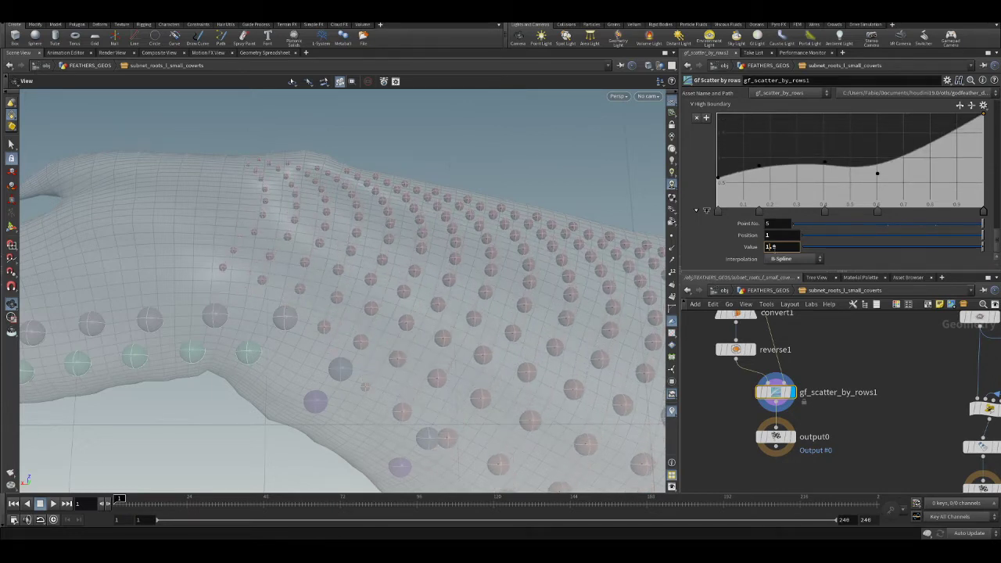
pyautogui.press('BackSpace')
pyautogui.press('BackSpace')
pyautogui.press('BackSpace')
pyautogui.write('3')
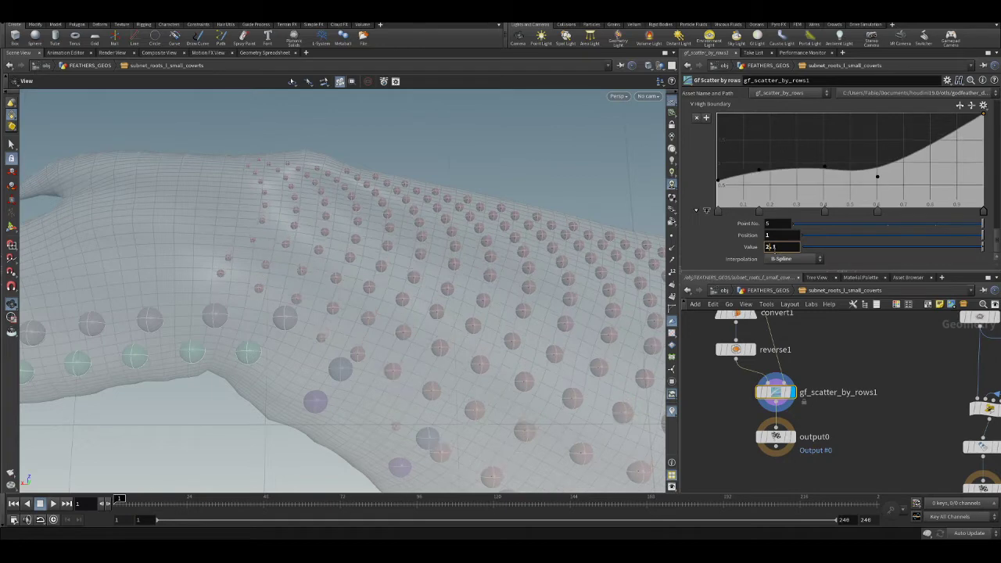
pyautogui.write('.4')
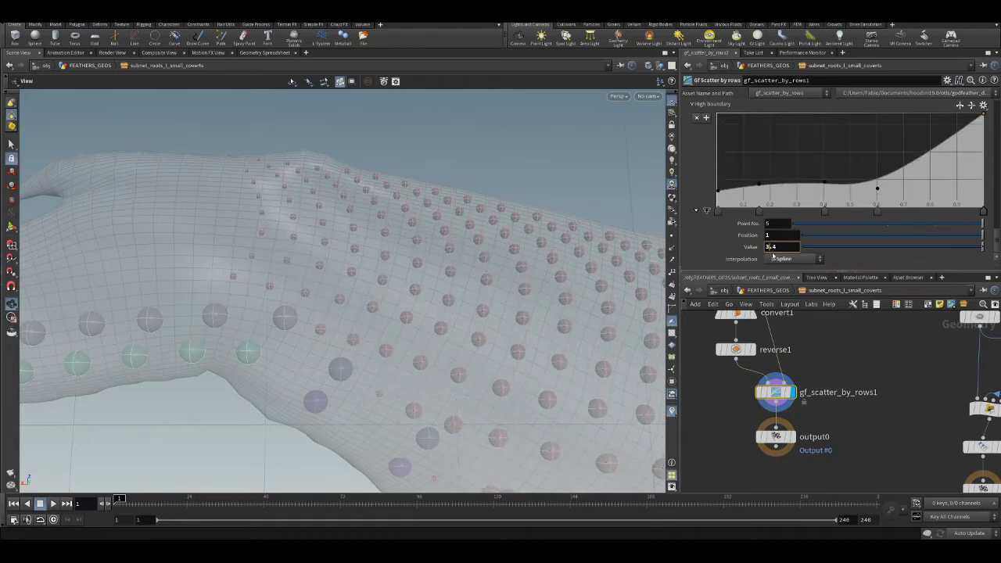
# - Settle Point 5's value at 3.5 and inspect the denser feather roots
pyautogui.moveTo(431, 298); pyautogui.dragTo(344, 321)
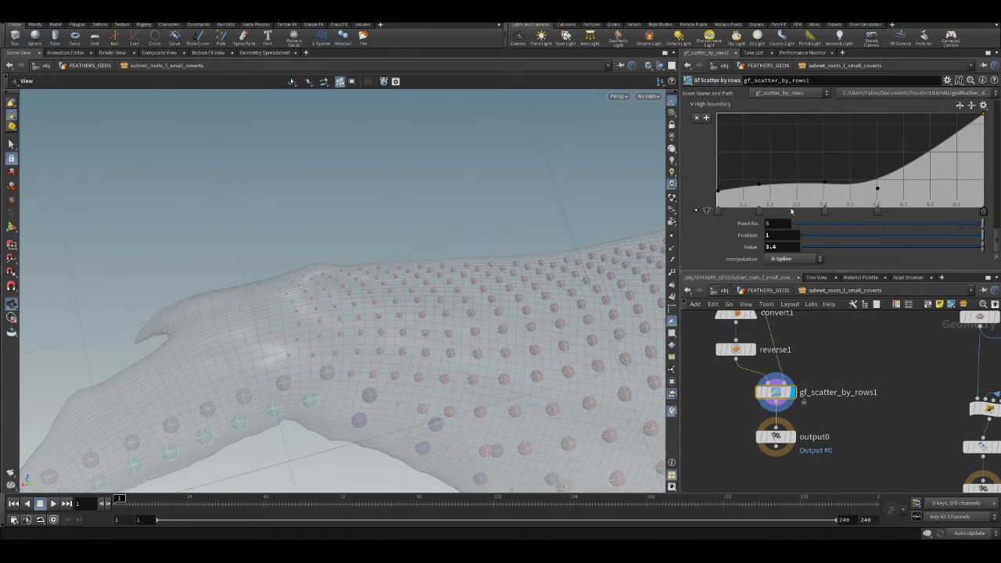
pyautogui.click(790, 249)
pyautogui.press('BackSpace')
pyautogui.write('6')
pyautogui.press('Return')
pyautogui.press('BackSpace')
pyautogui.write('5')
pyautogui.press('Return')
pyautogui.moveTo(391, 368); pyautogui.dragTo(429, 332)
pyautogui.moveTo(879, 341); pyautogui.dragTo(880, 399, button='middle')
pyautogui.moveTo(765, 382); pyautogui.dragTo(863, 434, button='middle')
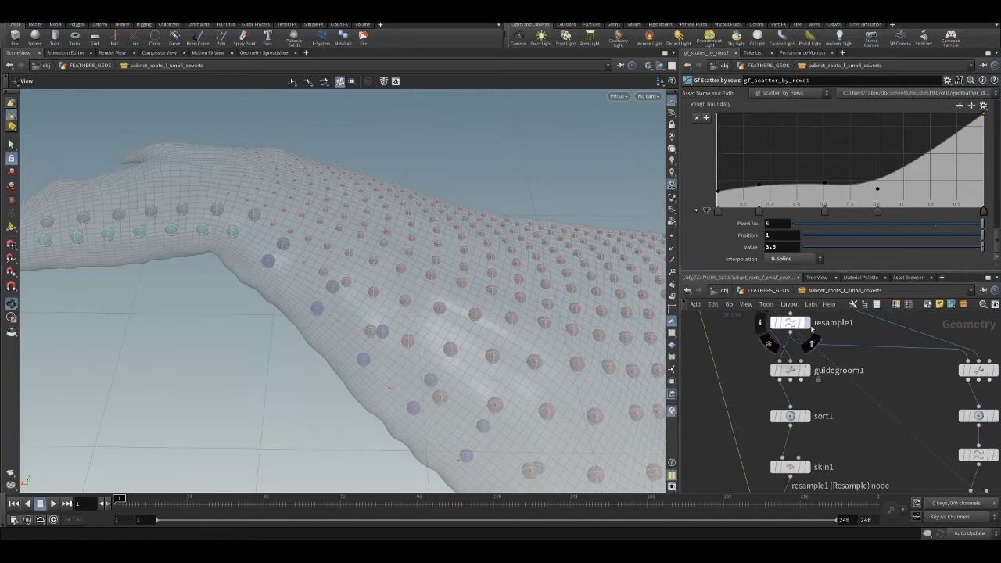
# - Display guidegroom1's white guide curves and enter its Screen Brush grooming state
pyautogui.click(805, 370)
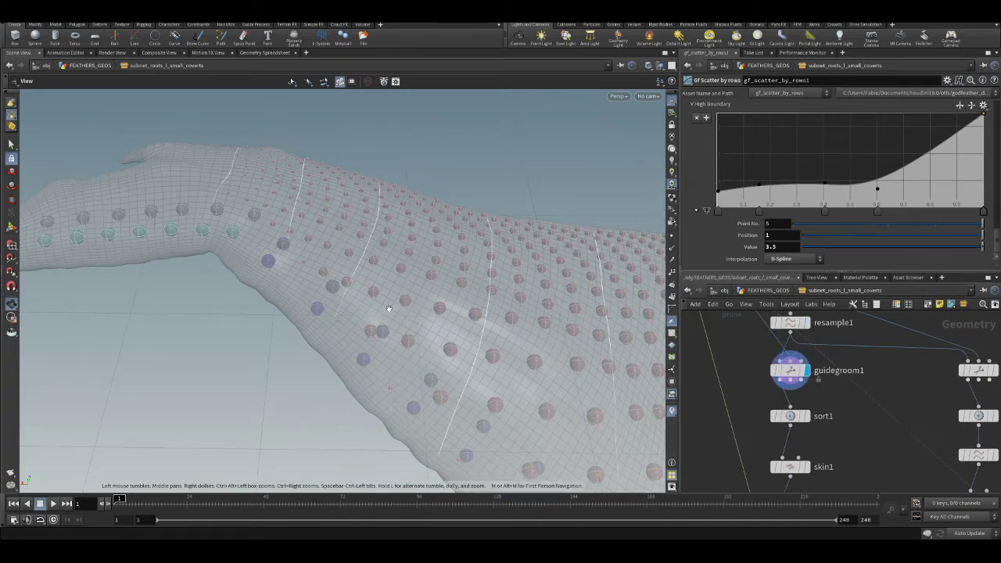
pyautogui.moveTo(416, 325); pyautogui.dragTo(306, 271)
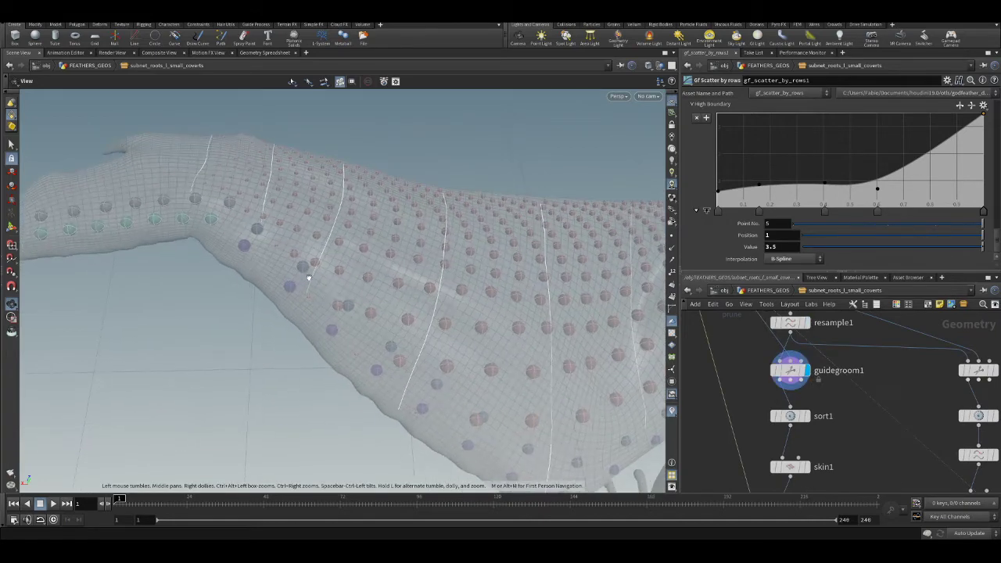
pyautogui.click(13, 227)
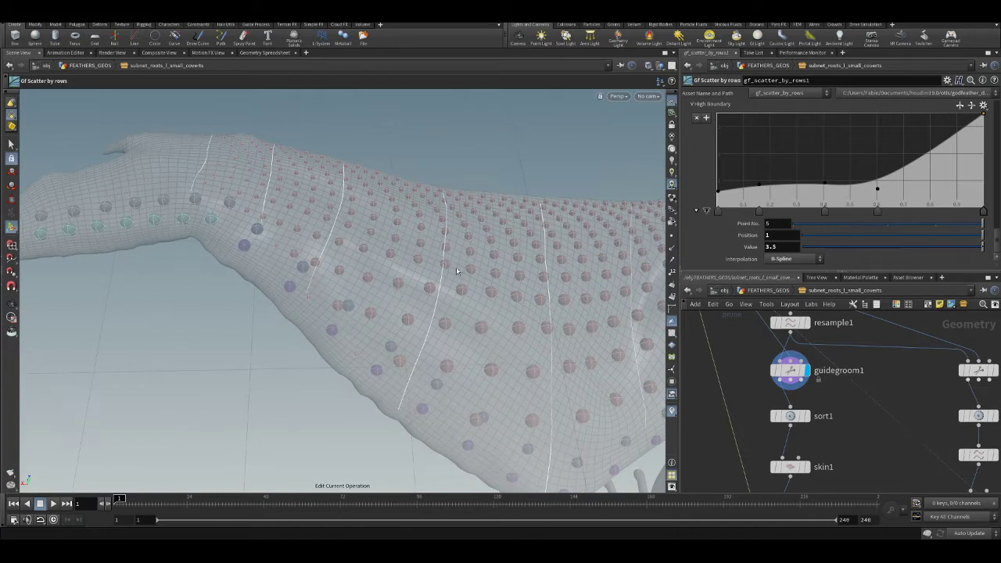
pyautogui.click(790, 370)
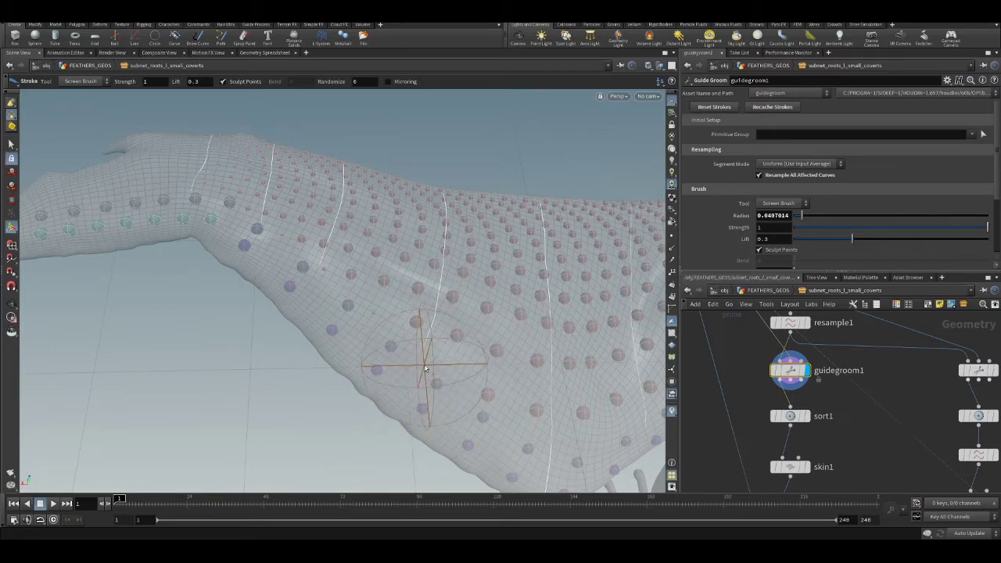
pyautogui.keyDown('alt'); pyautogui.moveTo(433, 361); pyautogui.dragTo(508, 454); pyautogui.keyUp('alt')
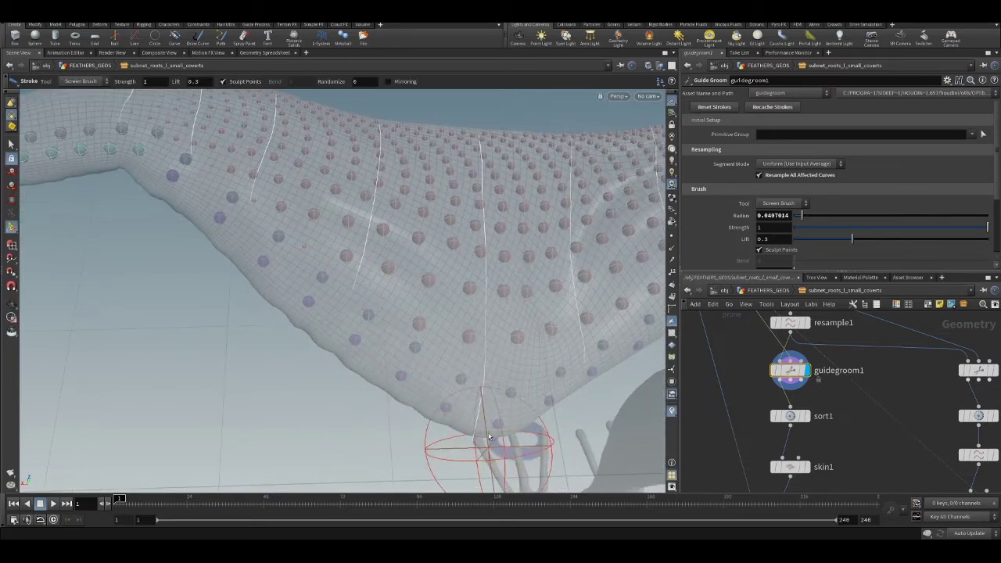
# - Orbit beneath the wing, then leave the brush and bring the guidegroom2 branch into view
pyautogui.press('Escape')
pyautogui.moveTo(487, 398)
pyautogui.mouseDown()
pyautogui.moveTo(392, 365)
pyautogui.moveTo(283, 271)
pyautogui.mouseUp()
pyautogui.press('Return')
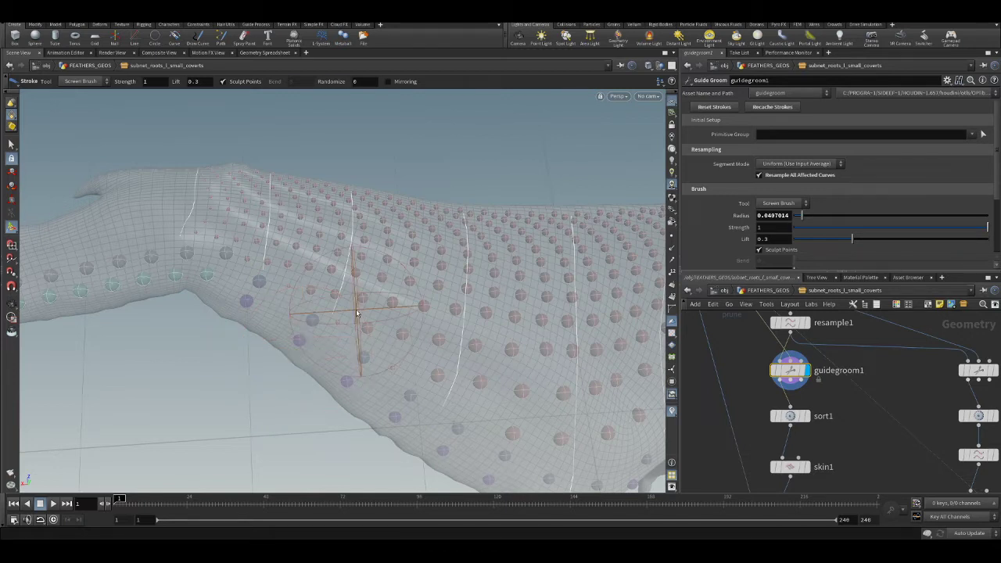
pyautogui.press('Escape')
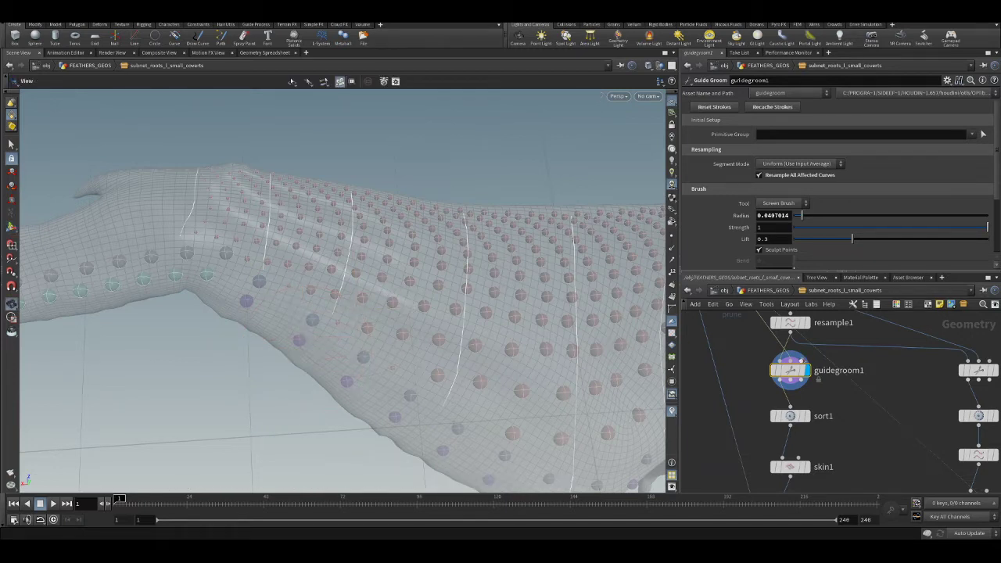
pyautogui.scroll(-5, 803, 426)
pyautogui.scroll(5, 812, 371)
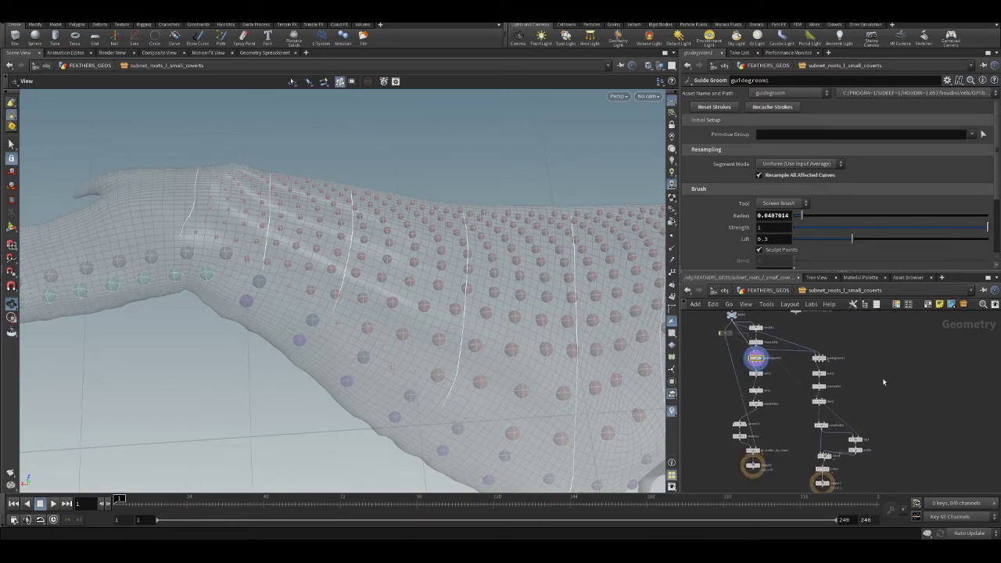
# - Display guidegroom2's and resample2's guide curves with other geometry hidden
pyautogui.moveTo(784, 327)
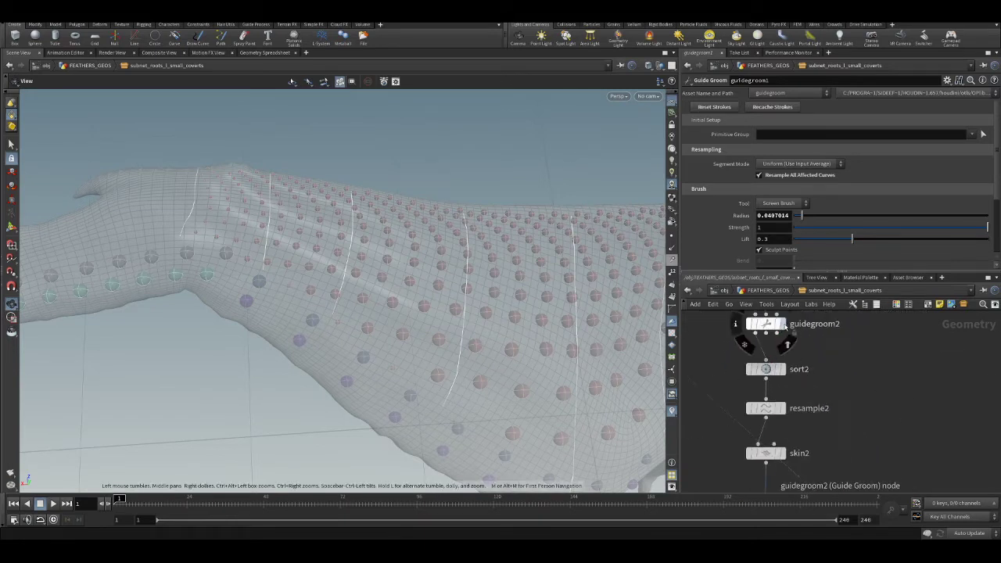
pyautogui.click(780, 324)
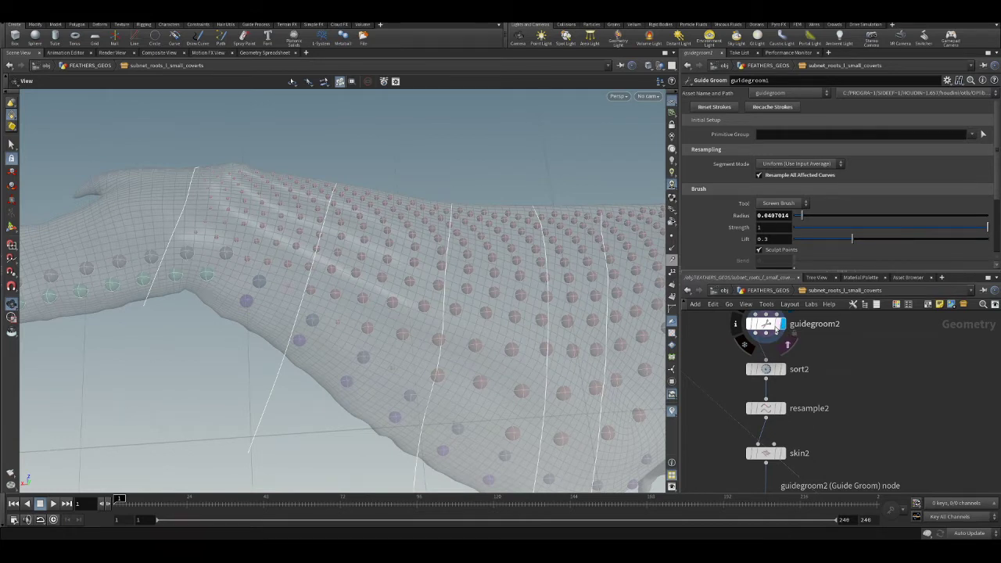
pyautogui.click(672, 98)
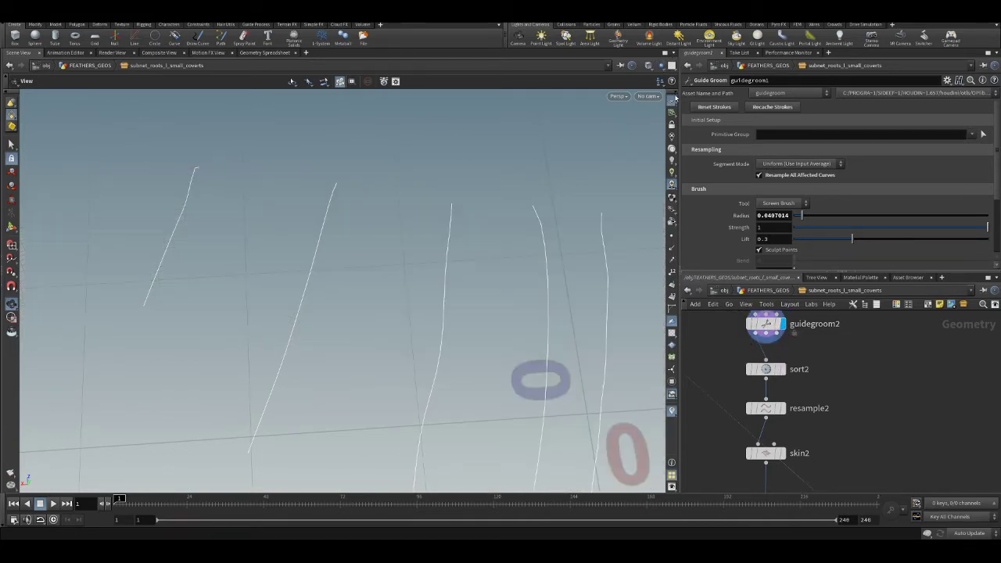
pyautogui.click(782, 408)
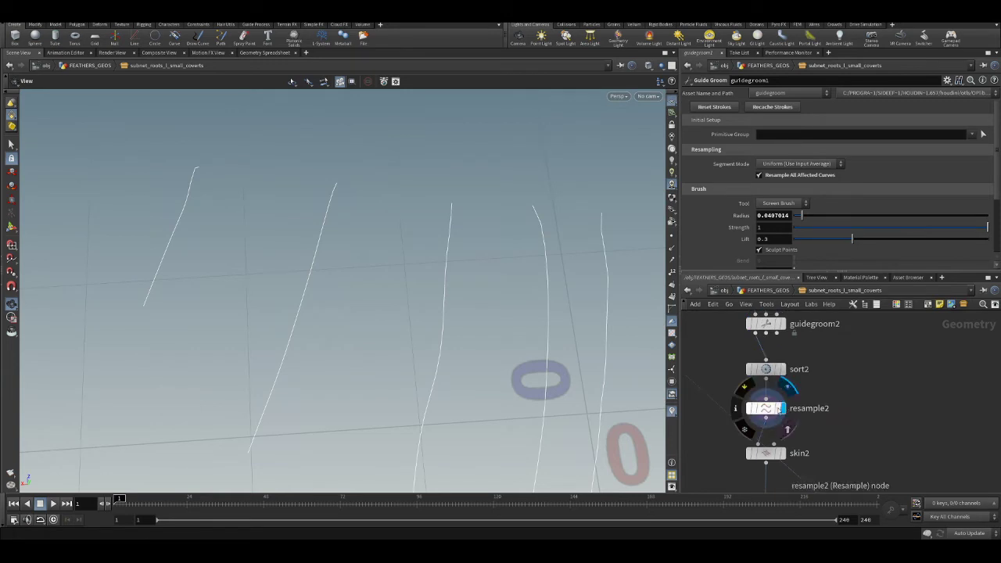
pyautogui.moveTo(509, 284); pyautogui.dragTo(326, 259, button='right')
pyautogui.moveTo(326, 258); pyautogui.dragTo(297, 217)
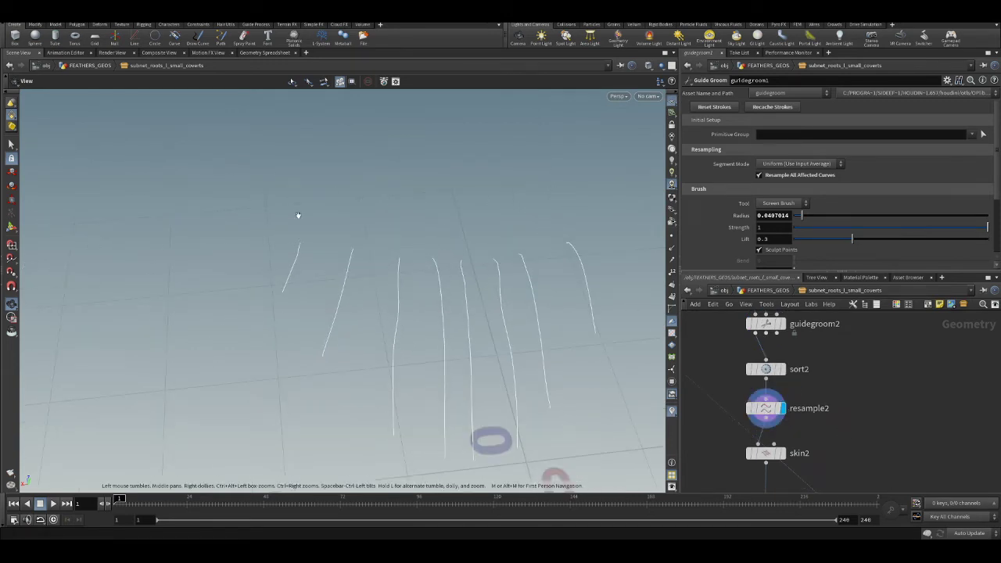
pyautogui.moveTo(857, 380); pyautogui.dragTo(885, 455, button='middle')
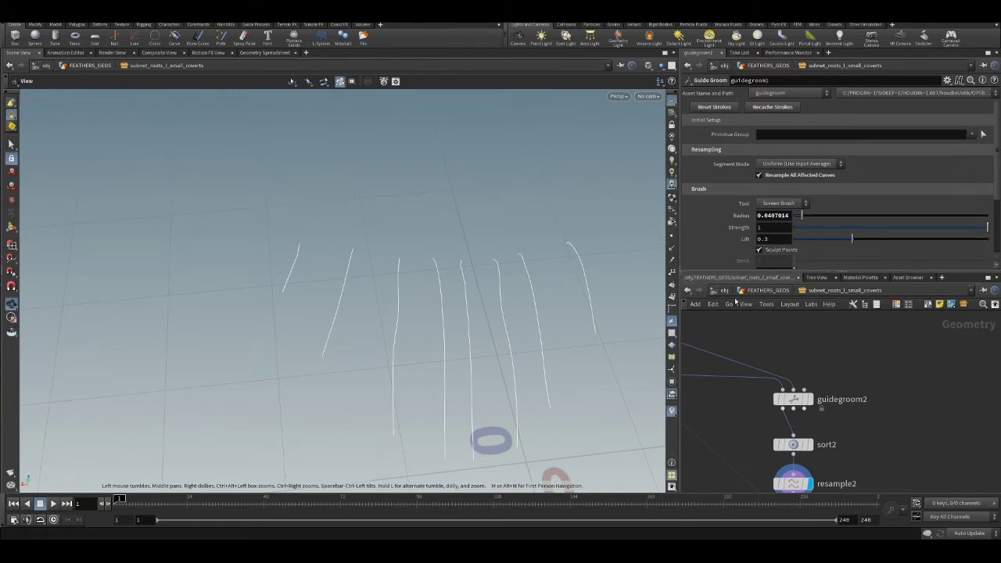
pyautogui.scroll(-5, 834, 431)
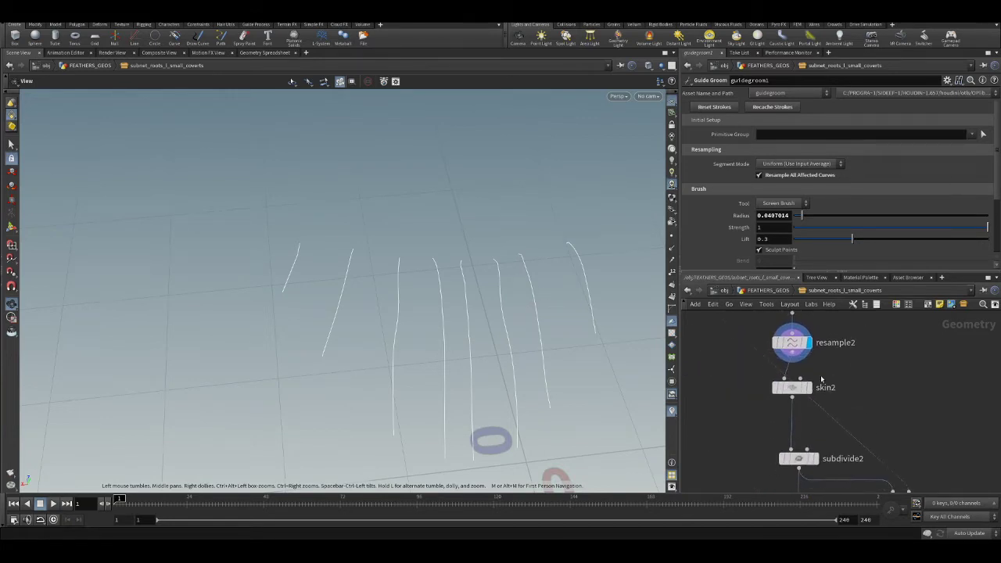
# - Display skin2 and then the subdivided surface with the bird body shown, inspecting the neck
pyautogui.click(809, 388)
pyautogui.moveTo(860, 342); pyautogui.dragTo(842, 416, button='middle')
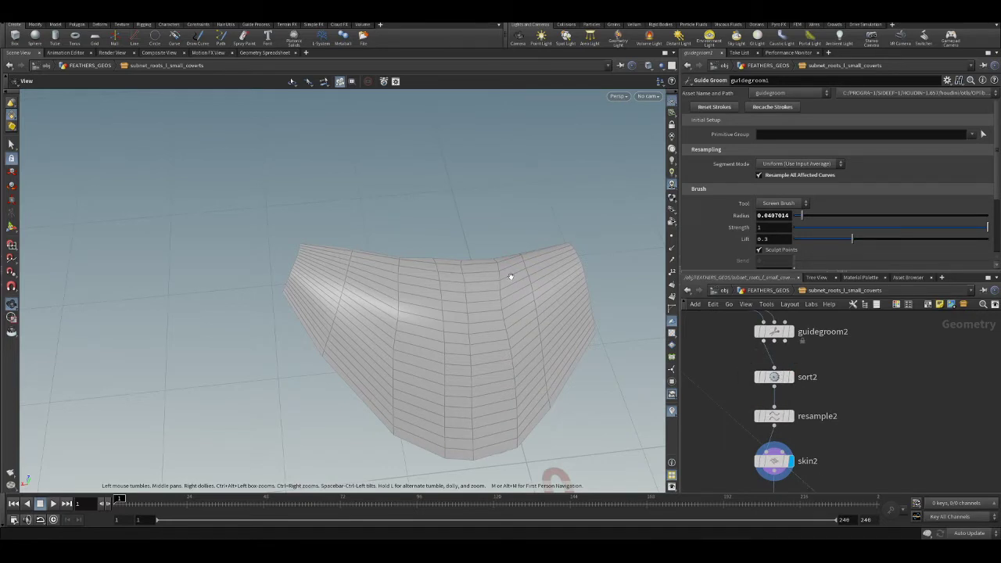
pyautogui.moveTo(921, 425); pyautogui.dragTo(925, 293, button='middle')
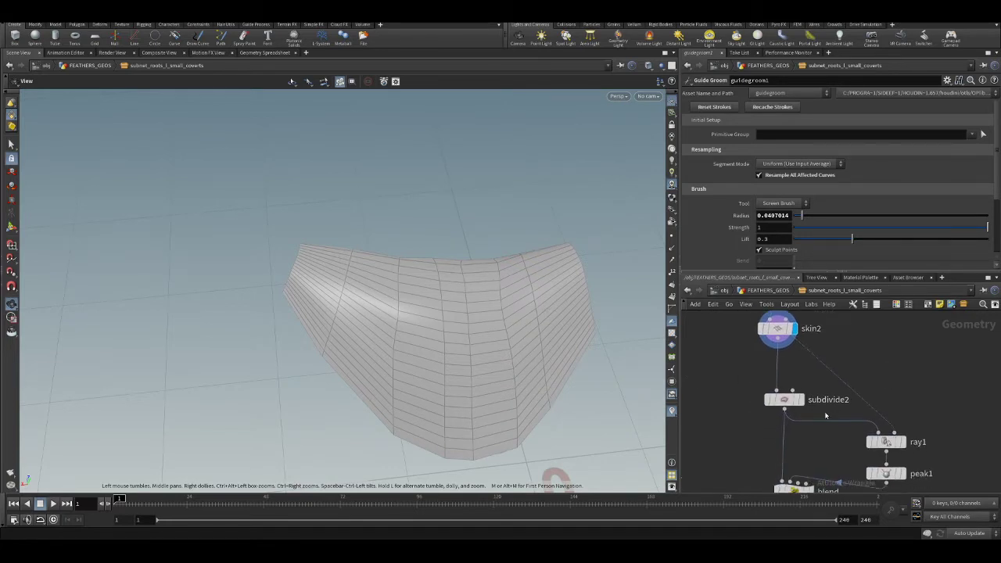
pyautogui.click(799, 400)
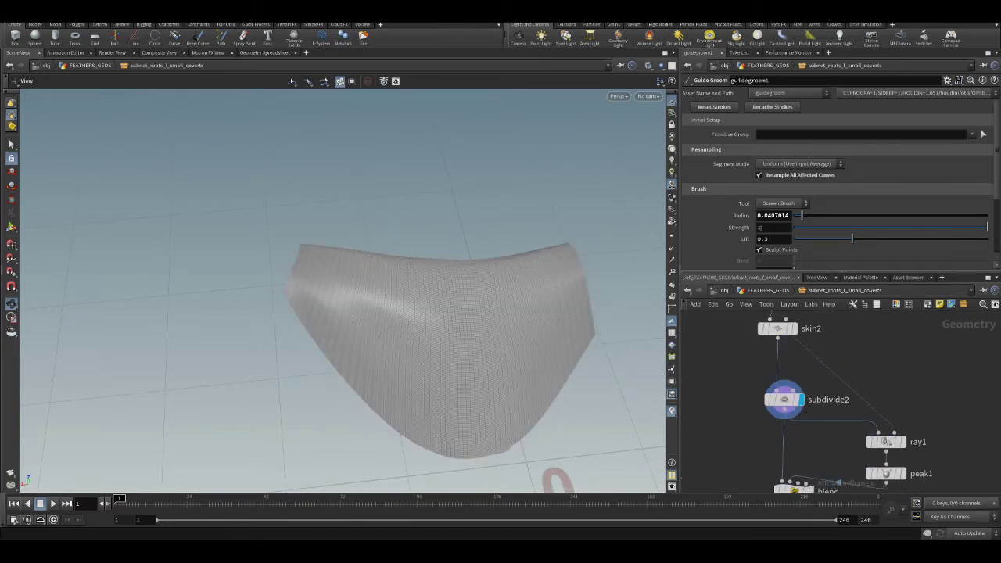
pyautogui.click(671, 69)
pyautogui.moveTo(485, 266); pyautogui.dragTo(481, 301)
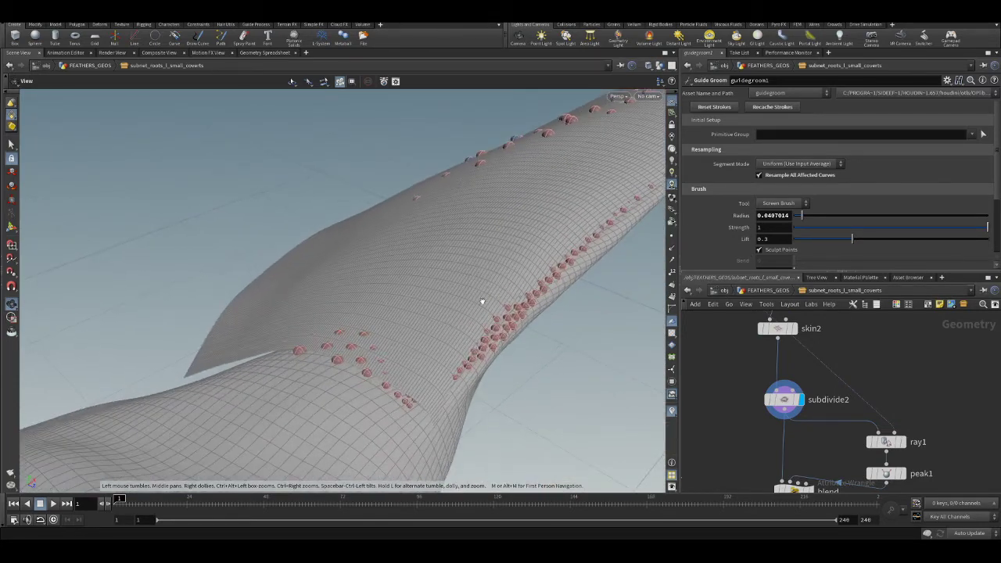
pyautogui.moveTo(490, 337); pyautogui.dragTo(464, 301)
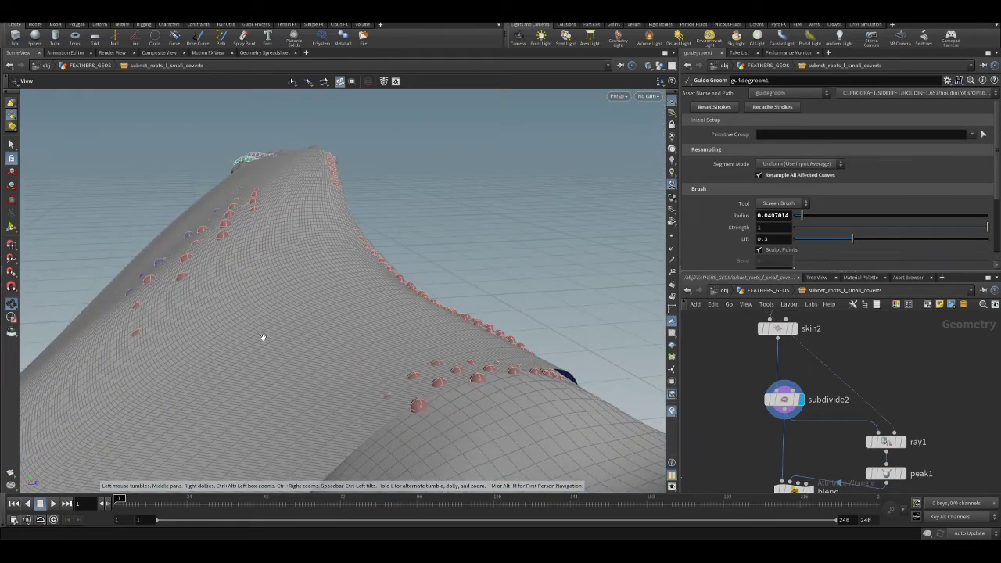
pyautogui.moveTo(296, 322); pyautogui.dragTo(716, 363)
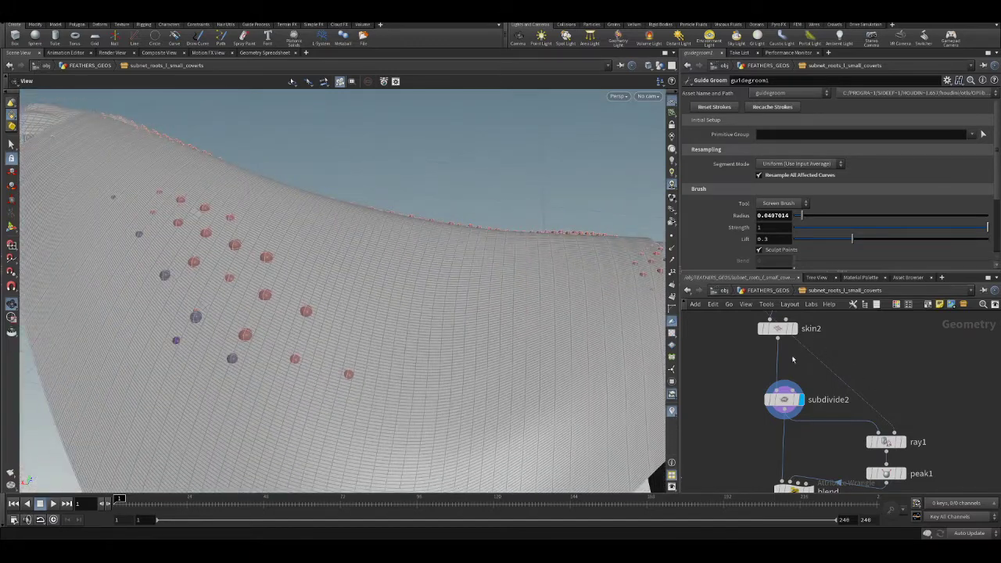
# - Switch the display back to skin2's coarse lofted surface over the resampled curves
pyautogui.click(793, 329)
pyautogui.moveTo(792, 321); pyautogui.dragTo(807, 423, button='middle')
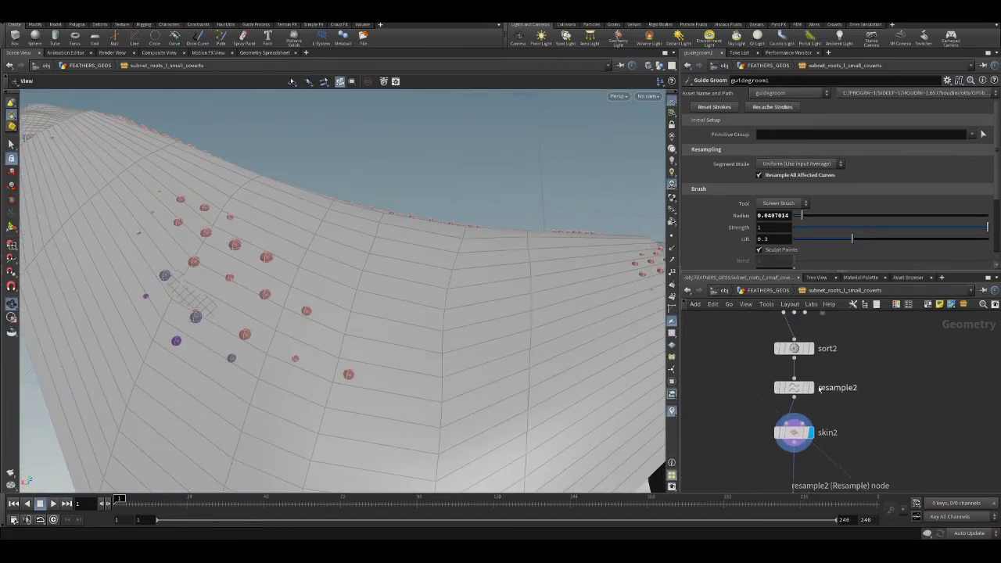
pyautogui.click(815, 389)
pyautogui.moveTo(375, 274); pyautogui.dragTo(341, 232)
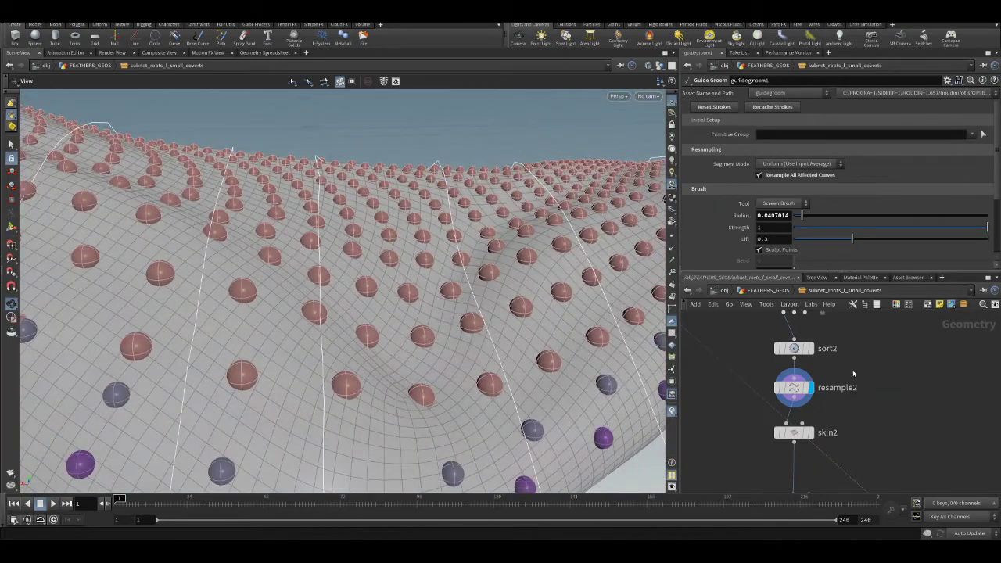
pyautogui.scroll(-3, 830, 417)
pyautogui.click(829, 407)
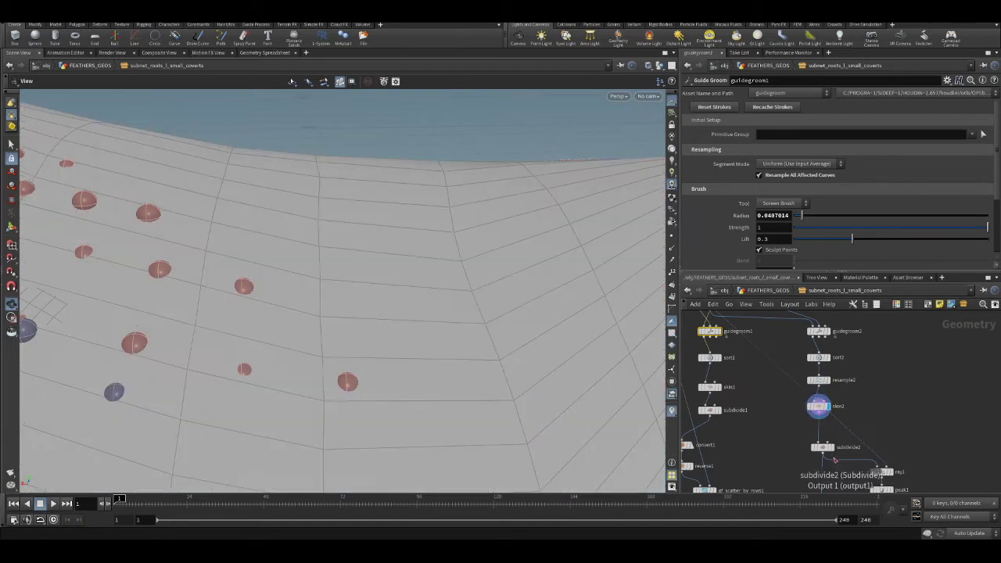
# - Display subdivide2's subdivided feather surface and open its settings
pyautogui.click(833, 456)
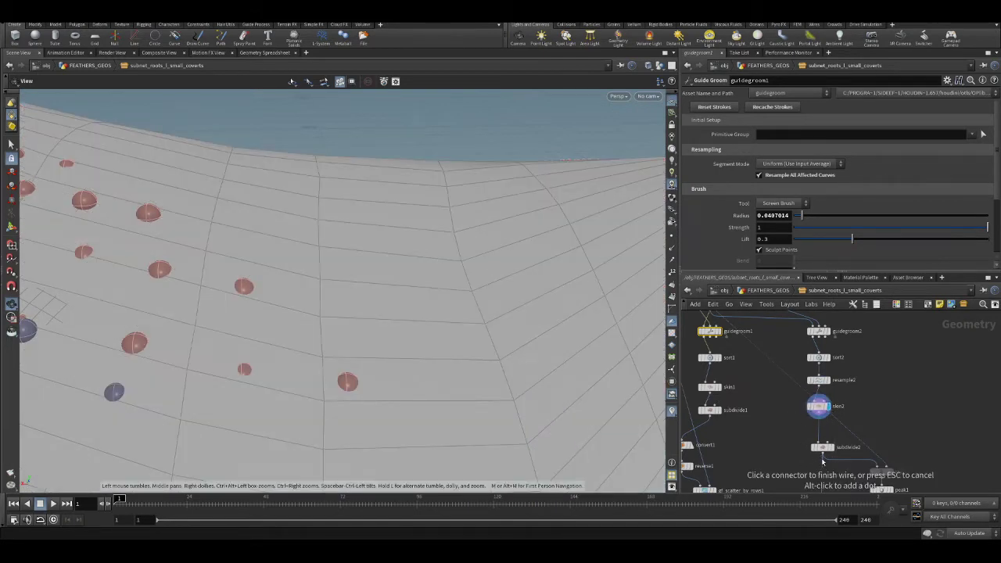
pyautogui.click(830, 447)
pyautogui.scroll(-5, 551, 294)
pyautogui.moveTo(922, 452); pyautogui.dragTo(880, 356, button='middle')
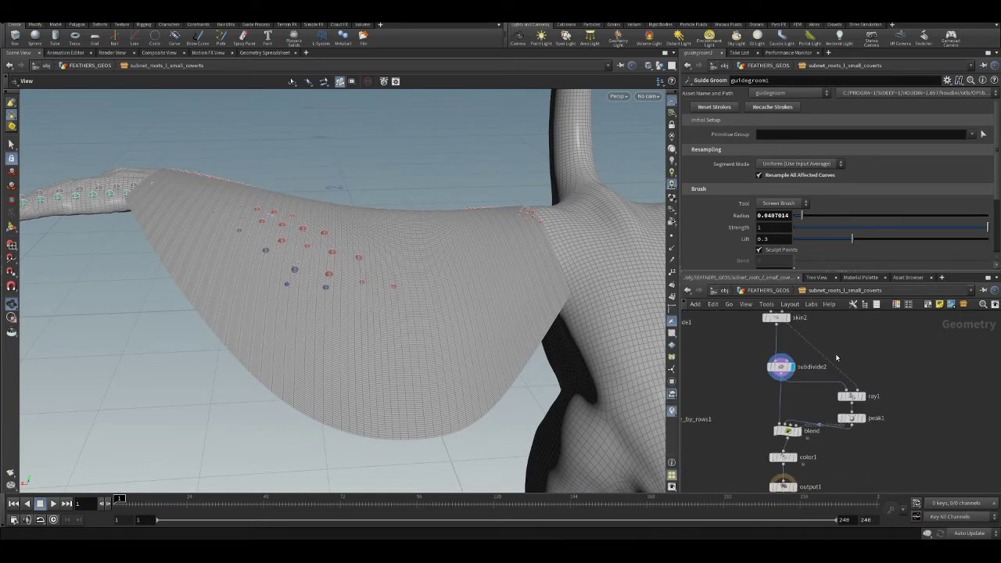
pyautogui.moveTo(558, 283); pyautogui.dragTo(401, 335)
pyautogui.scroll(6, 446, 321)
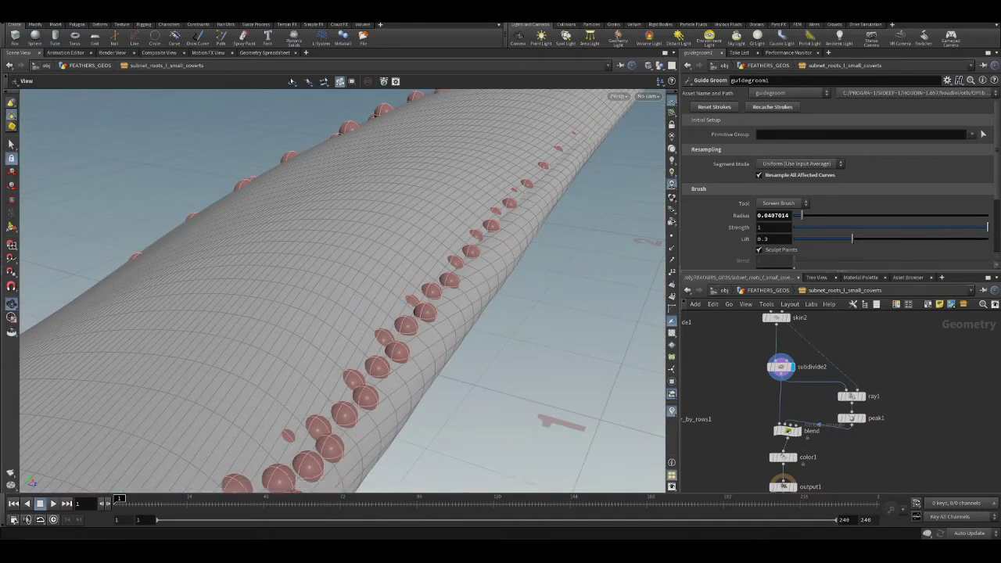
pyautogui.click(780, 367)
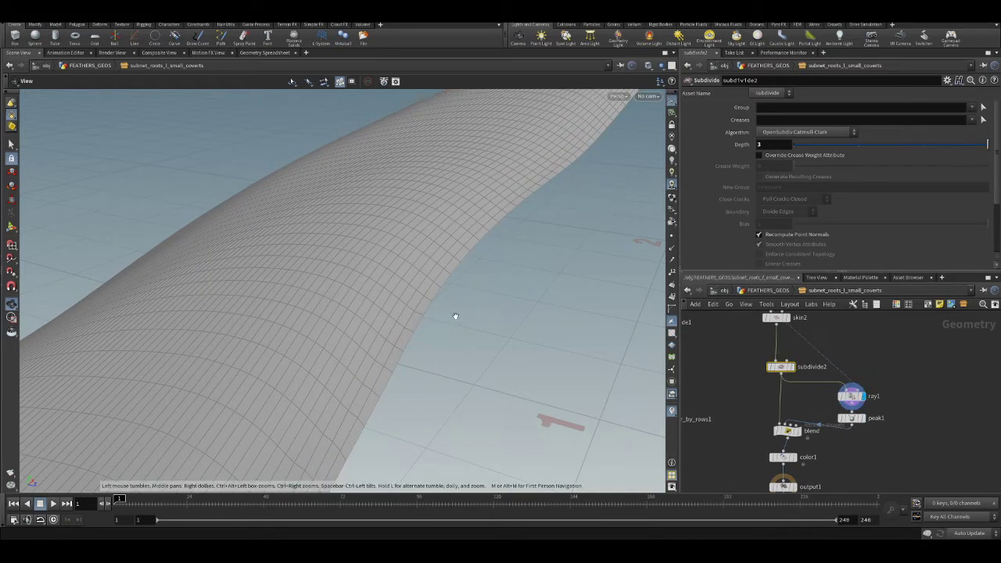
pyautogui.moveTo(375, 258); pyautogui.dragTo(485, 328)
pyautogui.scroll(2, 844, 390)
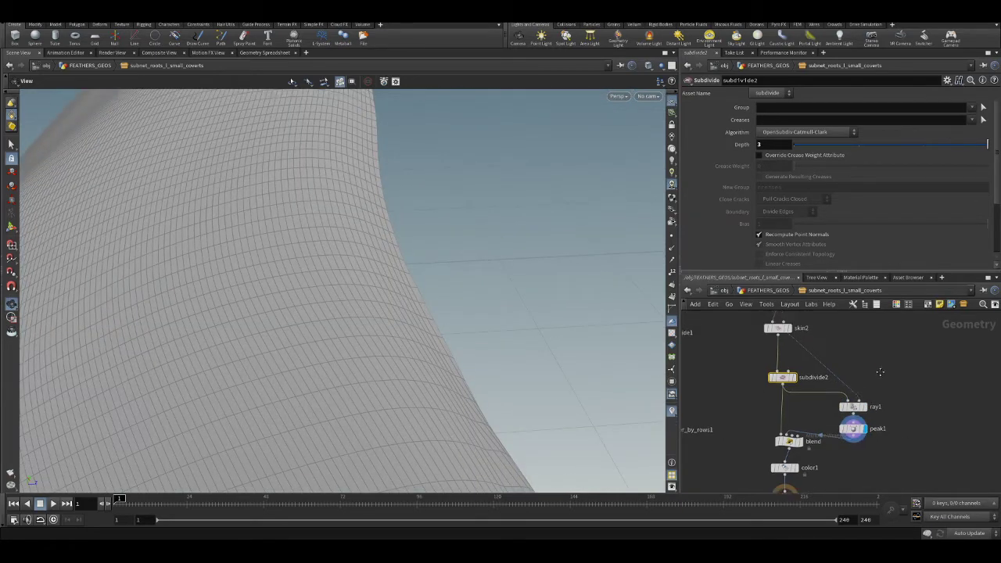
# - Show the BODY geometry in the viewport alongside the subdivided surface
pyautogui.moveTo(856, 451); pyautogui.dragTo(861, 425)
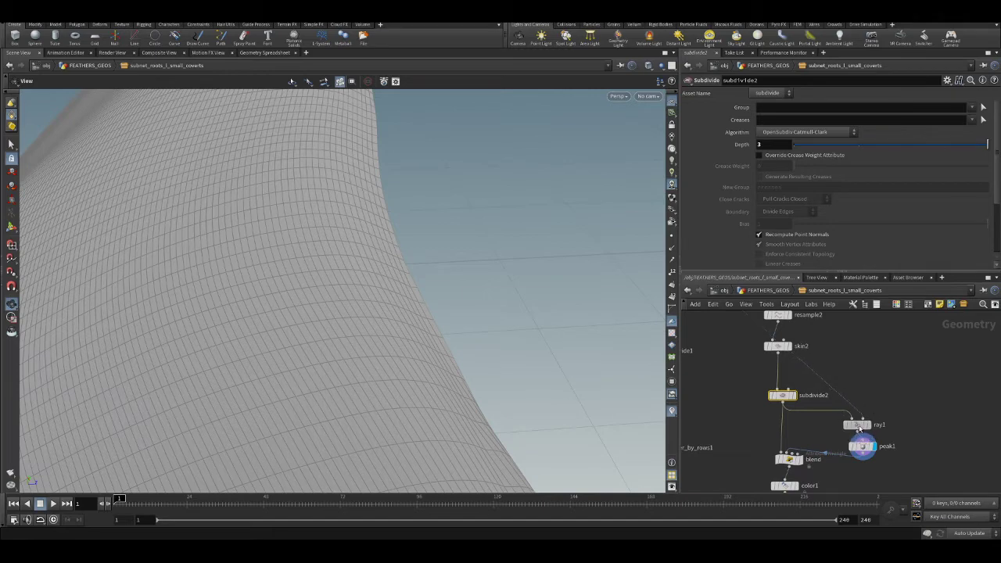
pyautogui.click(795, 396)
pyautogui.moveTo(751, 336); pyautogui.dragTo(797, 414, button='middle')
pyautogui.scroll(-1, 764, 352)
pyautogui.moveTo(765, 353); pyautogui.dragTo(813, 426, button='middle')
pyautogui.scroll(3, 765, 338)
pyautogui.click(765, 338)
pyautogui.moveTo(469, 279); pyautogui.dragTo(569, 351)
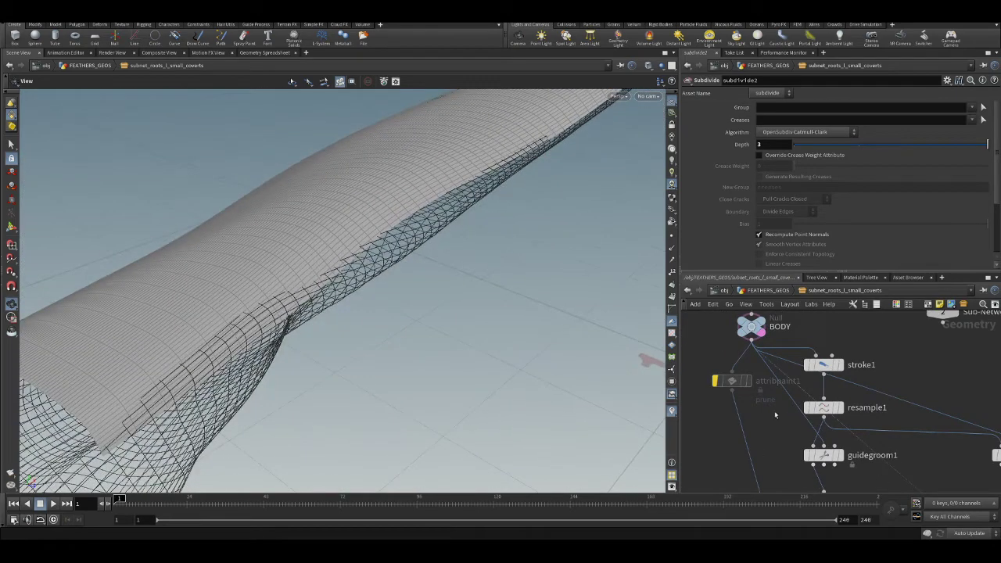
pyautogui.moveTo(931, 393); pyautogui.dragTo(880, 355, button='middle')
pyautogui.scroll(-3, 960, 397)
pyautogui.scroll(4, 946, 404)
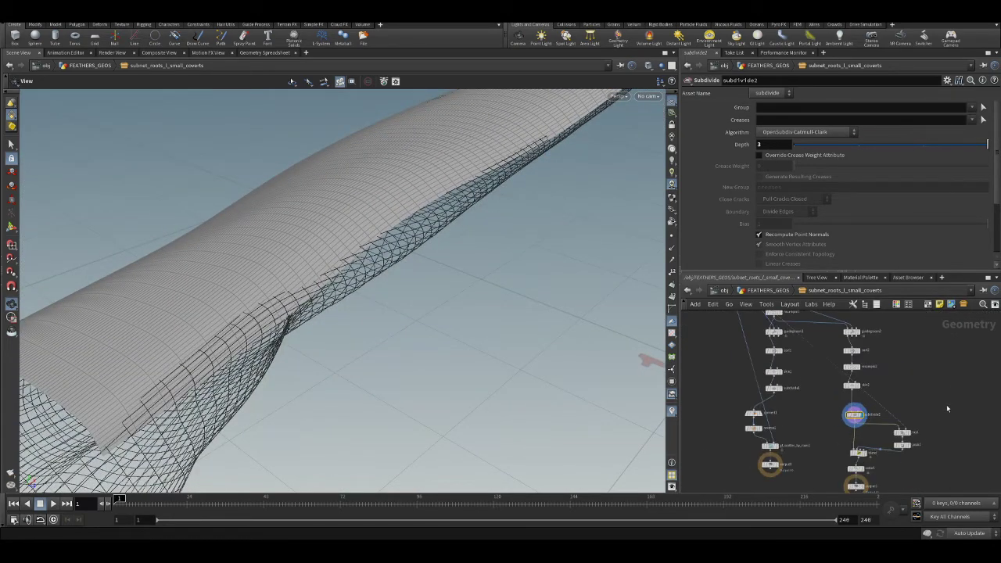
pyautogui.moveTo(548, 352); pyautogui.dragTo(469, 297)
# - Inspect ray1's projection settings, then display the blended surface from blend
pyautogui.moveTo(911, 449)
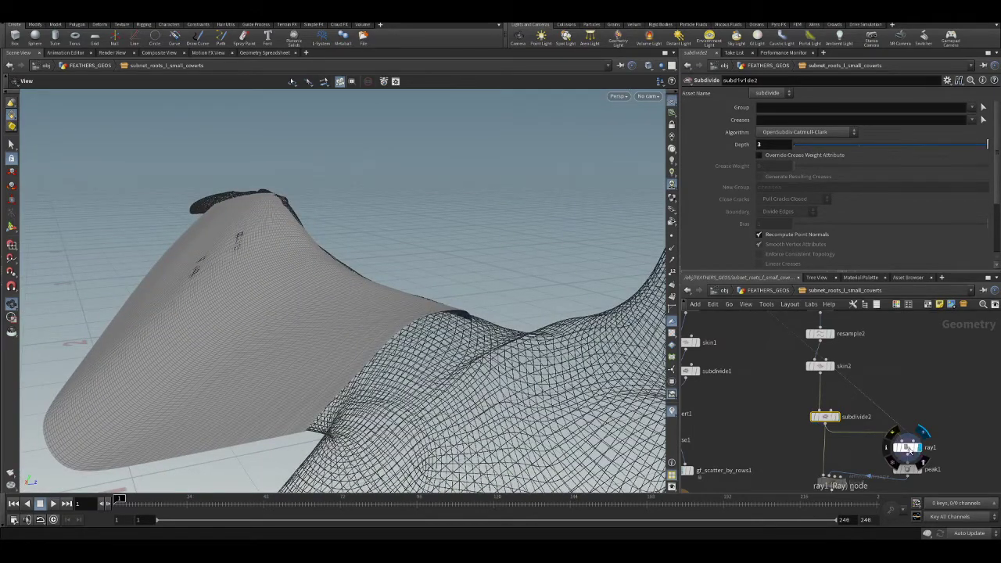
pyautogui.click(907, 448)
pyautogui.moveTo(312, 281); pyautogui.dragTo(469, 284)
pyautogui.scroll(3, 896, 423)
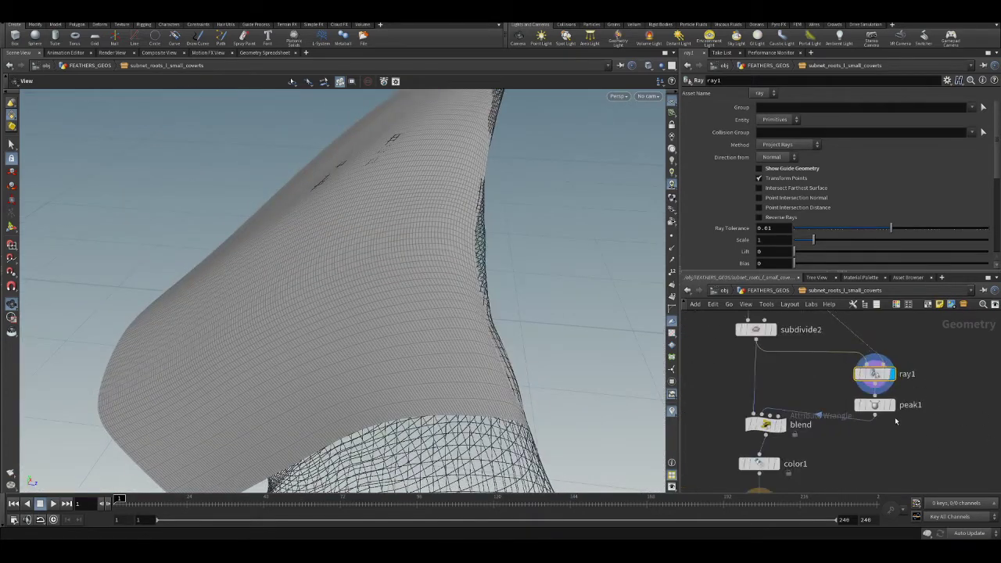
pyautogui.moveTo(476, 367)
pyautogui.mouseDown()
pyautogui.moveTo(461, 322)
pyautogui.moveTo(431, 310)
pyautogui.moveTo(449, 286)
pyautogui.moveTo(441, 261)
pyautogui.moveTo(425, 266)
pyautogui.moveTo(484, 328)
pyautogui.moveTo(409, 308)
pyautogui.moveTo(431, 284)
pyautogui.moveTo(491, 379)
pyautogui.mouseUp()
pyautogui.click(787, 433)
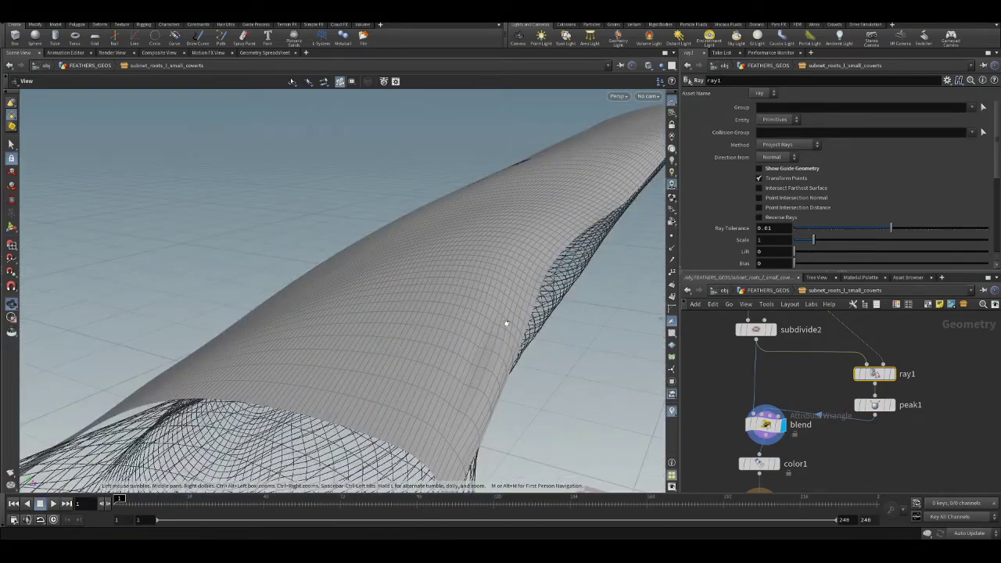
pyautogui.moveTo(447, 281); pyautogui.dragTo(391, 242)
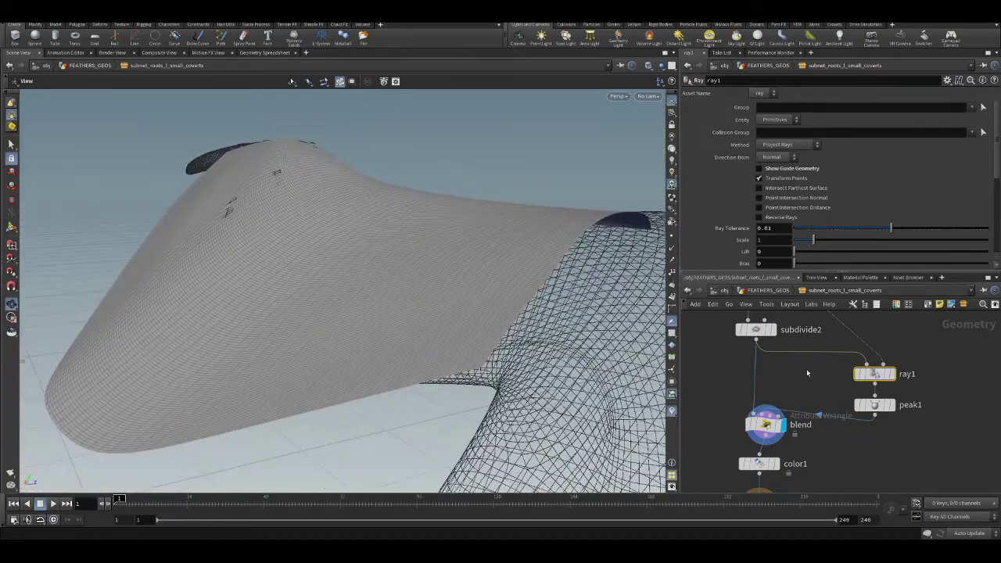
# - Read the blend node's VEX code while examining the wing surface up close
pyautogui.moveTo(830, 446); pyautogui.dragTo(854, 425, button='middle')
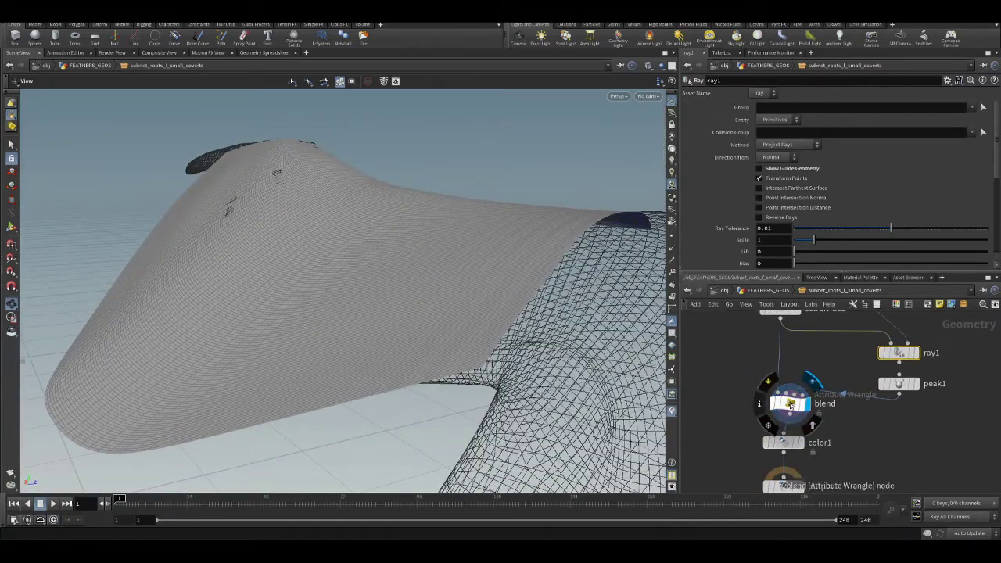
pyautogui.click(790, 403)
pyautogui.moveTo(447, 226)
pyautogui.mouseDown()
pyautogui.moveTo(505, 252)
pyautogui.moveTo(450, 253)
pyautogui.moveTo(406, 234)
pyautogui.moveTo(438, 243)
pyautogui.mouseUp()
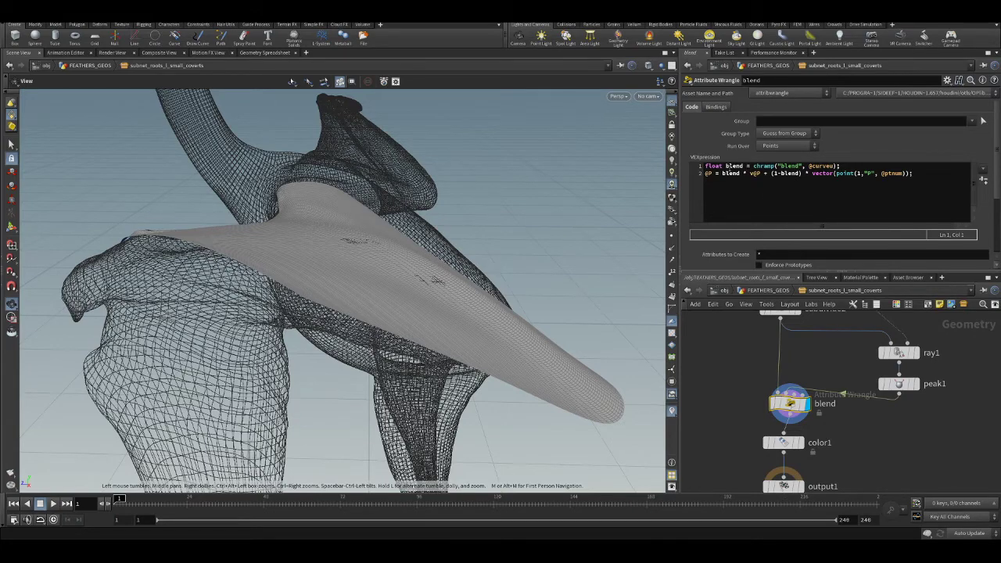
pyautogui.moveTo(391, 258); pyautogui.dragTo(428, 255)
pyautogui.scroll(5, 422, 250)
pyautogui.scroll(-3, 428, 255)
# - Select subdivide2 to review its OpenSubdiv Catmull-Clark, depth 3 settings
pyautogui.moveTo(810, 354); pyautogui.dragTo(801, 424, button='middle')
pyautogui.moveTo(773, 380)
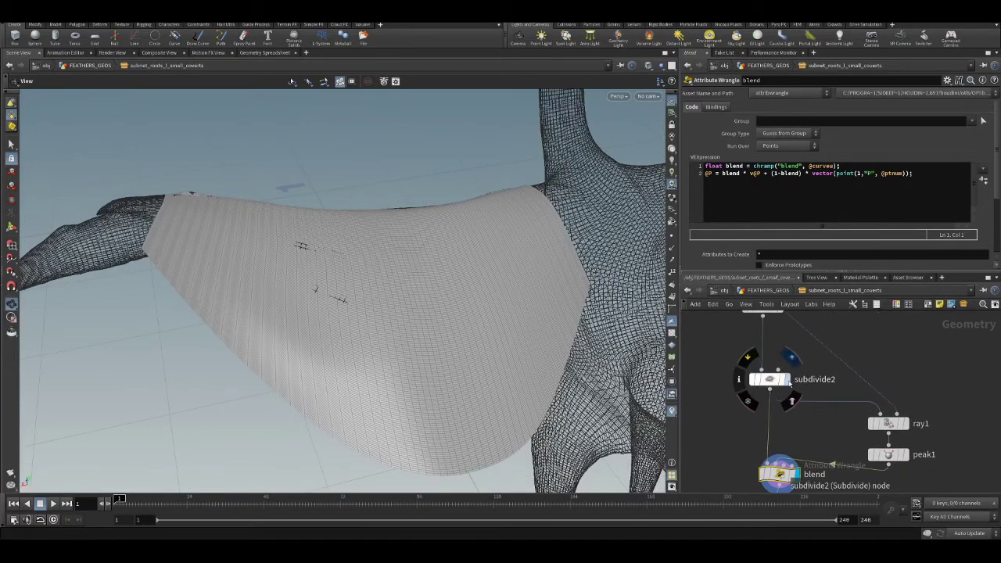
pyautogui.click(769, 379)
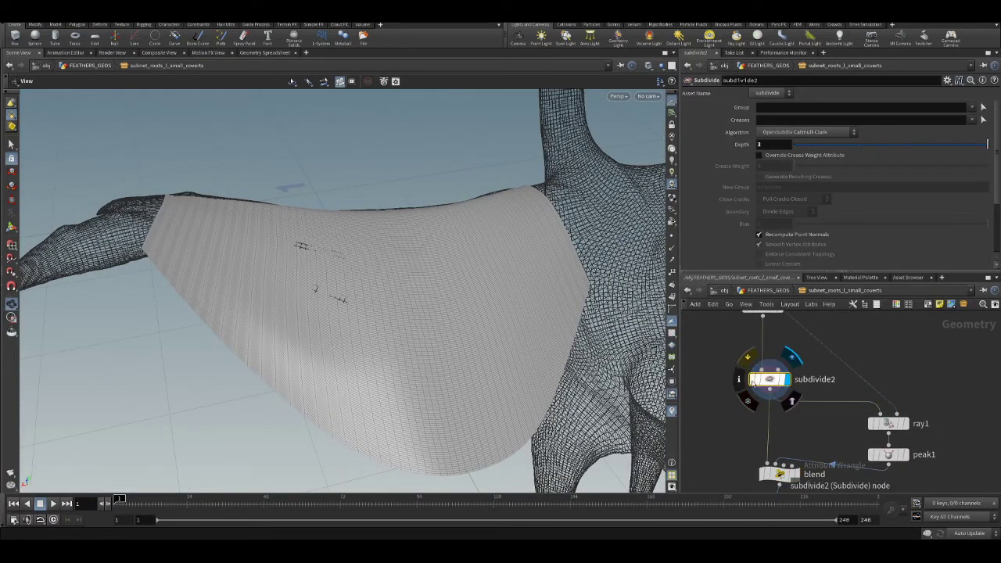
pyautogui.moveTo(701, 416); pyautogui.dragTo(768, 391, button='middle')
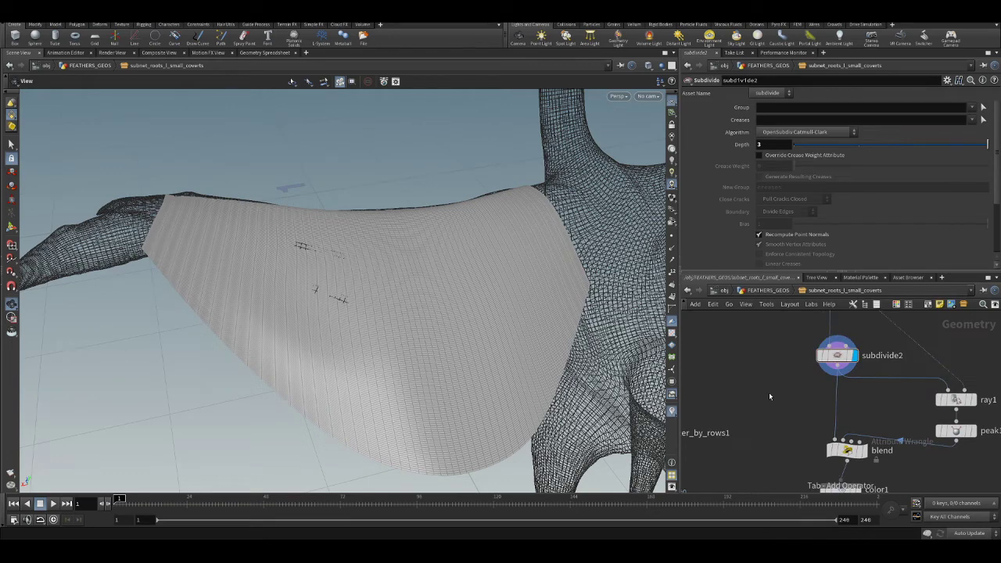
pyautogui.press('Tab')
pyautogui.write('attribwrangle')
pyautogui.press('Return')
pyautogui.doubleClick(769, 394)
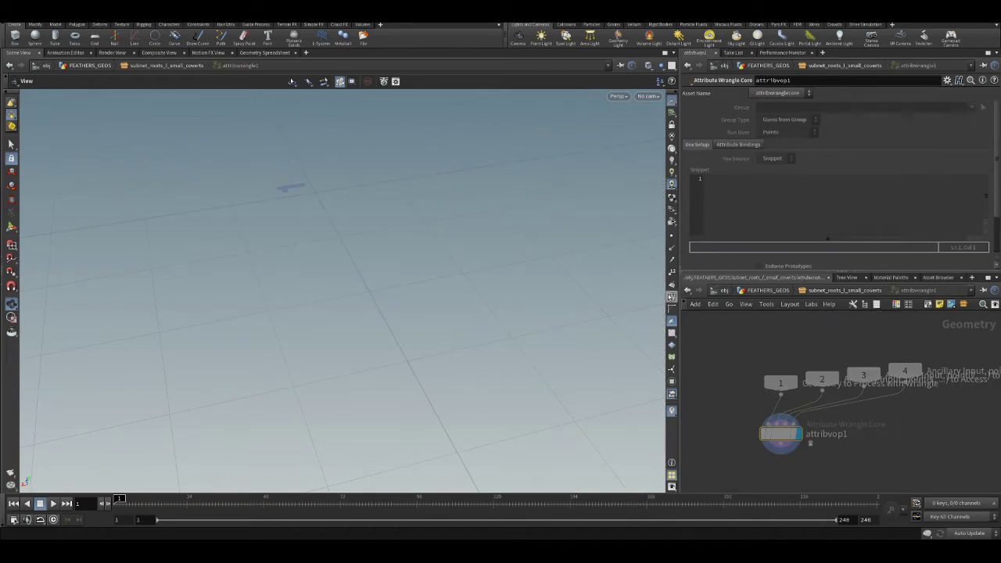
pyautogui.click(686, 292)
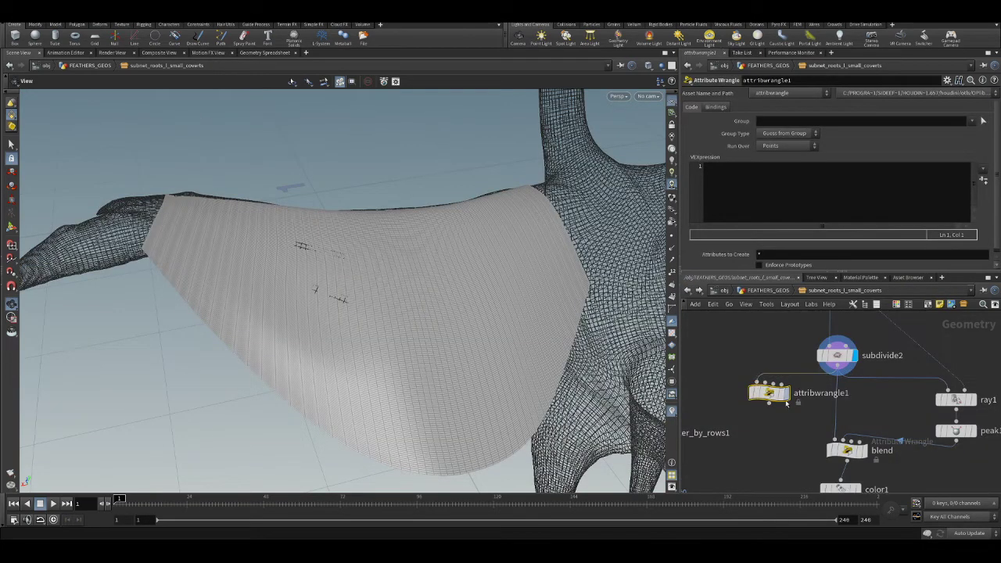
pyautogui.write('@Cd =')
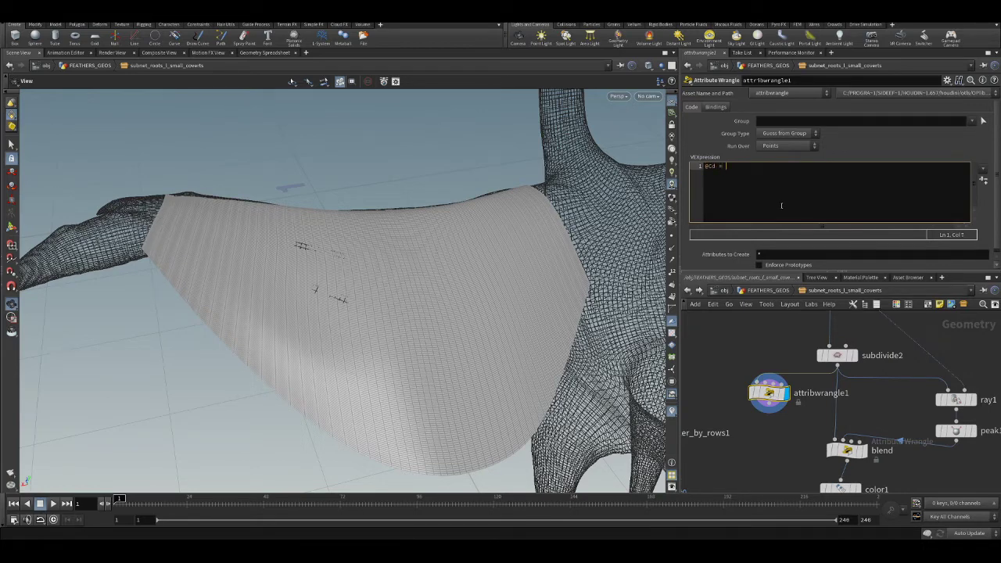
pyautogui.write(' set(@curveu, 0, 0);')
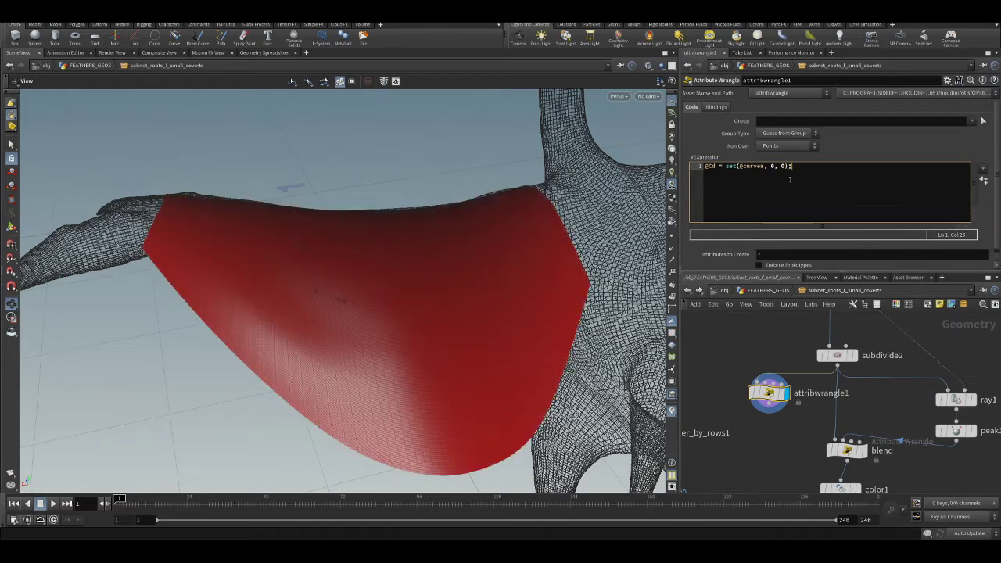
pyautogui.click(770, 394)
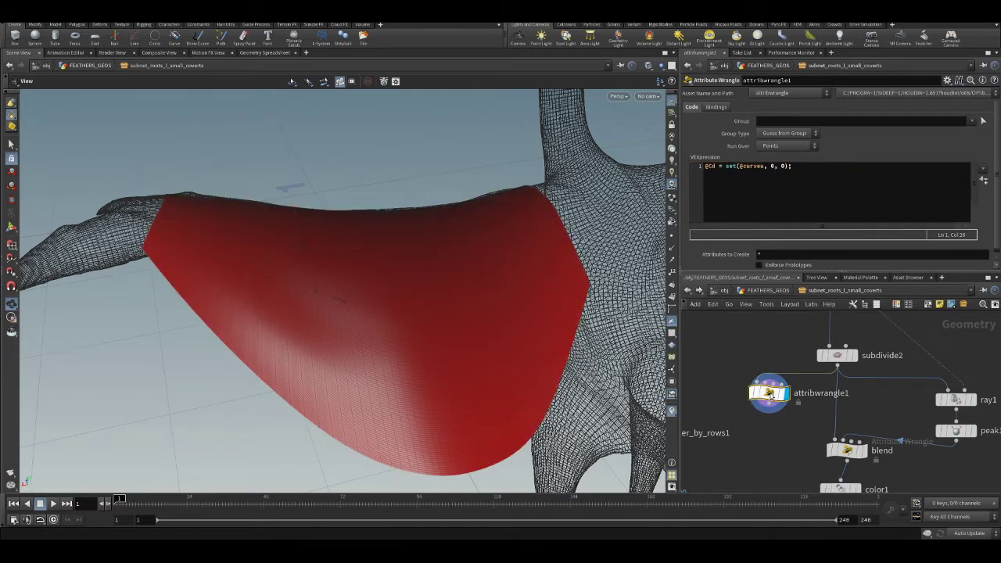
# - Move the wrangle beside blend and display the skin2 surface and resampled guide curves
pyautogui.scroll(-3, 766, 473)
pyautogui.moveTo(773, 382)
pyautogui.mouseDown(button='middle')
pyautogui.moveTo(754, 426)
pyautogui.moveTo(758, 393)
pyautogui.mouseUp(button='middle')
pyautogui.moveTo(742, 423); pyautogui.dragTo(751, 453)
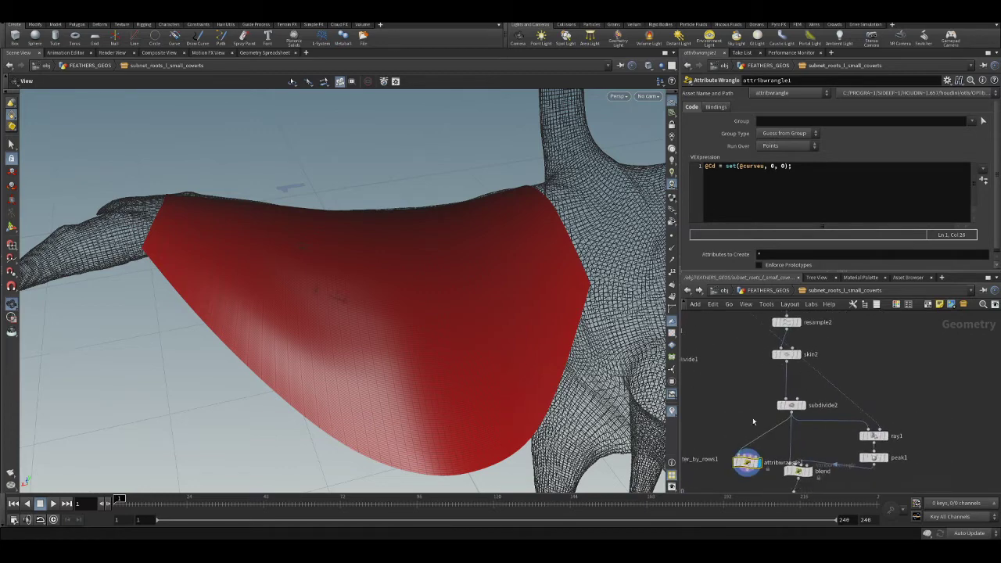
pyautogui.moveTo(753, 412); pyautogui.dragTo(741, 448, button='middle')
pyautogui.click(786, 390)
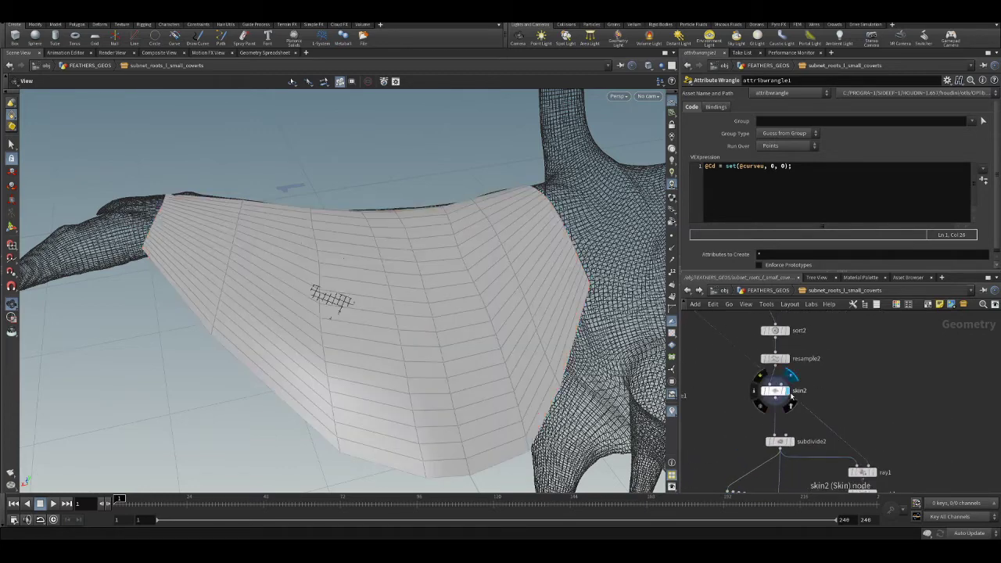
pyautogui.click(784, 358)
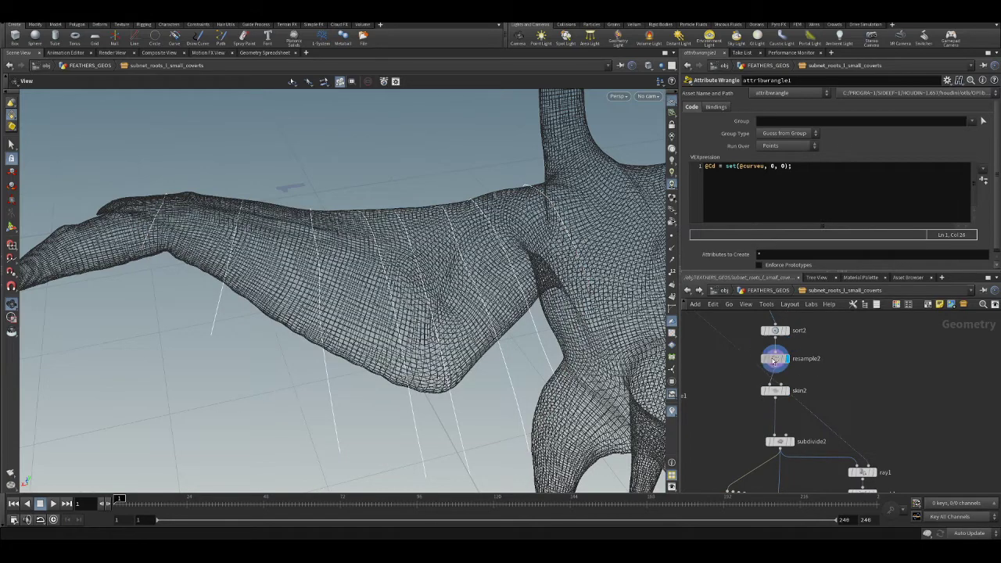
pyautogui.scroll(2, 808, 369)
pyautogui.click(784, 331)
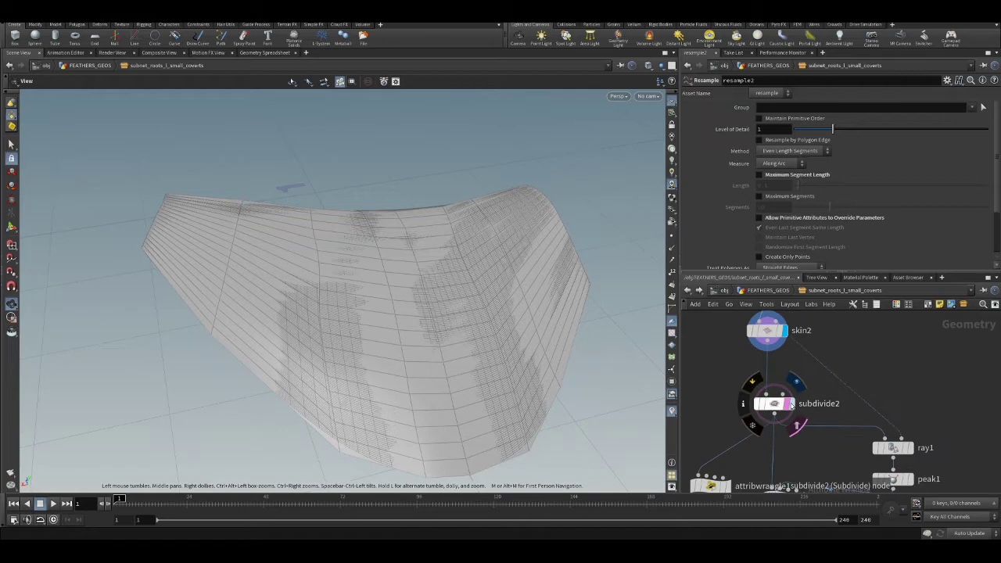
# - Display subdivide2, check the resample settings, and show the skinned surface again
pyautogui.click(786, 404)
pyautogui.moveTo(795, 406); pyautogui.dragTo(795, 478, button='middle')
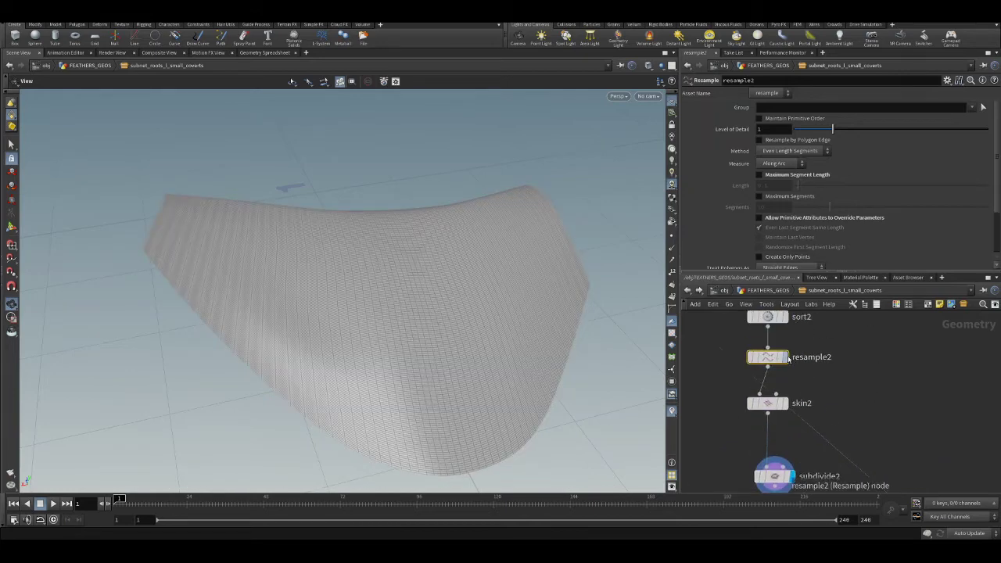
pyautogui.click(782, 357)
pyautogui.scroll(-3, 727, 247)
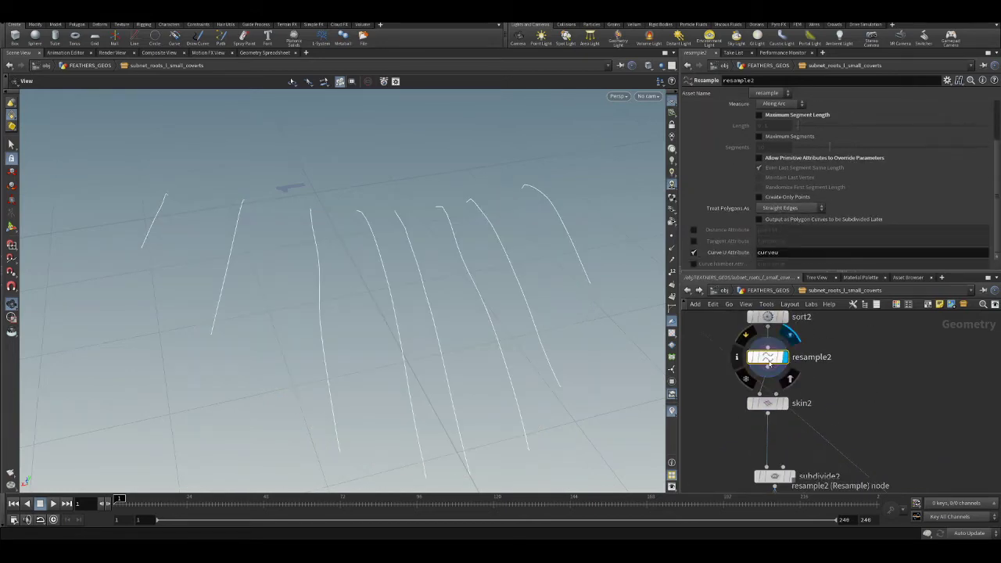
pyautogui.click(791, 383)
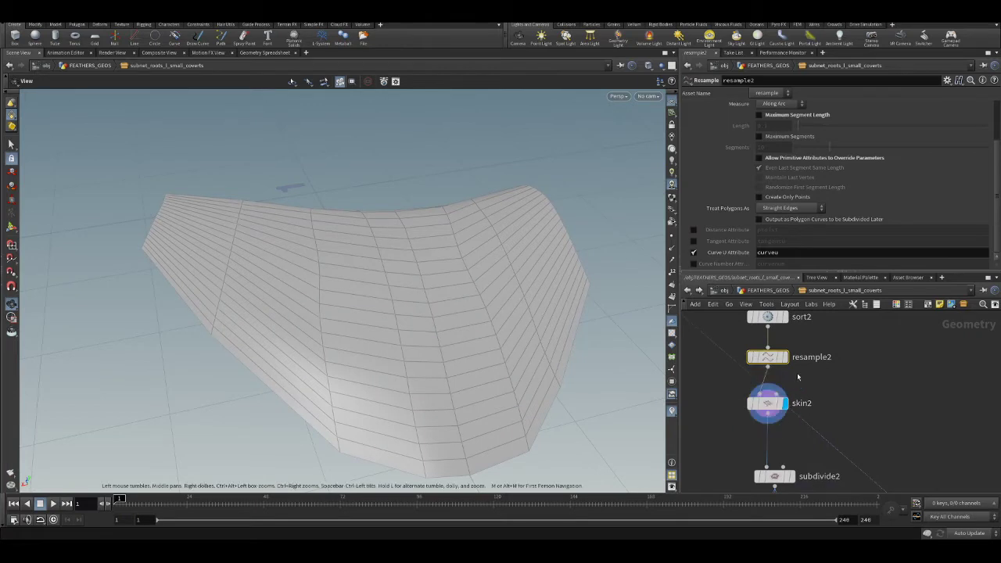
# - Display attribwrangle1's red-coloured surface and select subdivide2
pyautogui.moveTo(848, 403); pyautogui.dragTo(873, 326, button='middle')
pyautogui.moveTo(727, 466); pyautogui.dragTo(780, 393, button='middle')
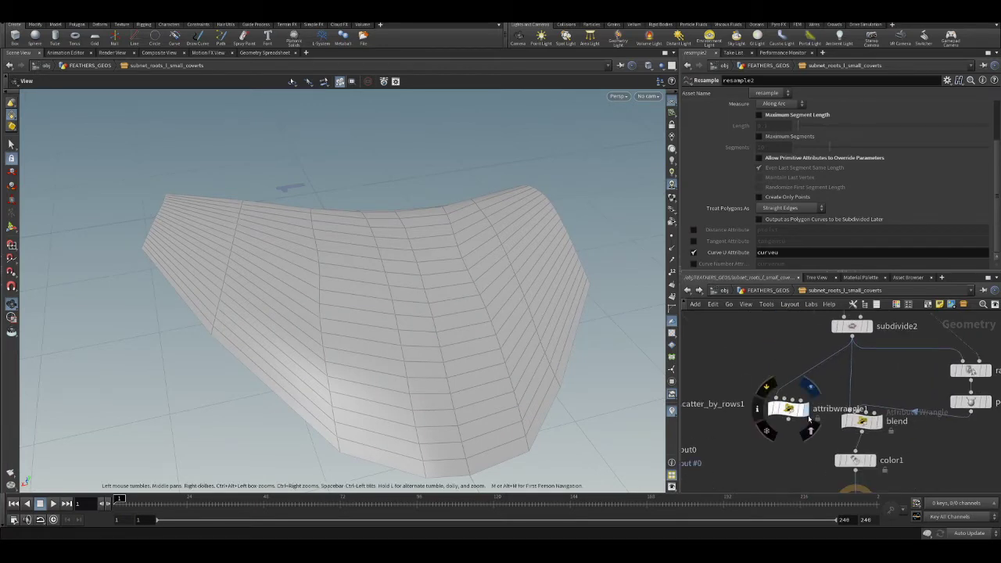
pyautogui.click(807, 413)
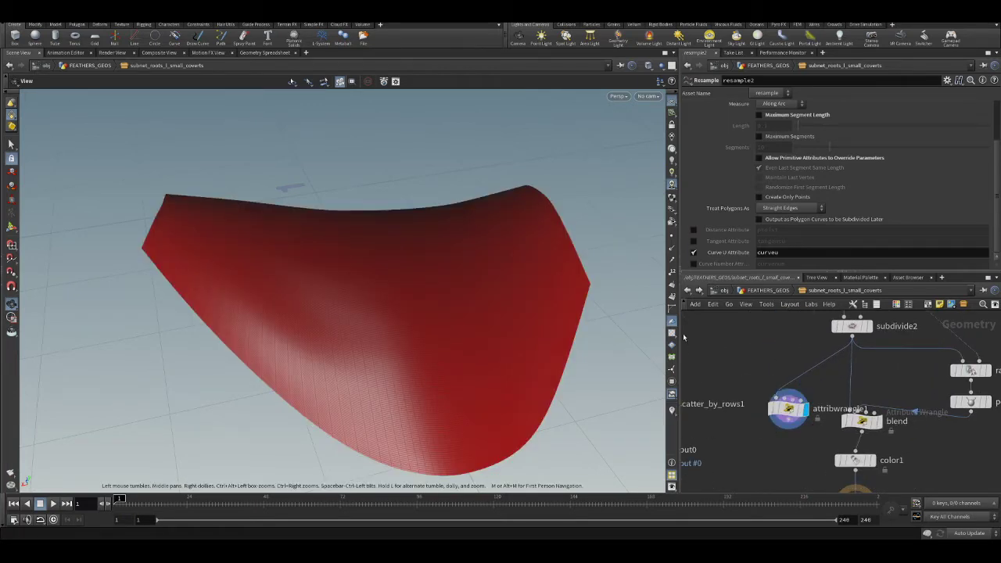
pyautogui.moveTo(799, 336); pyautogui.dragTo(784, 401, button='middle')
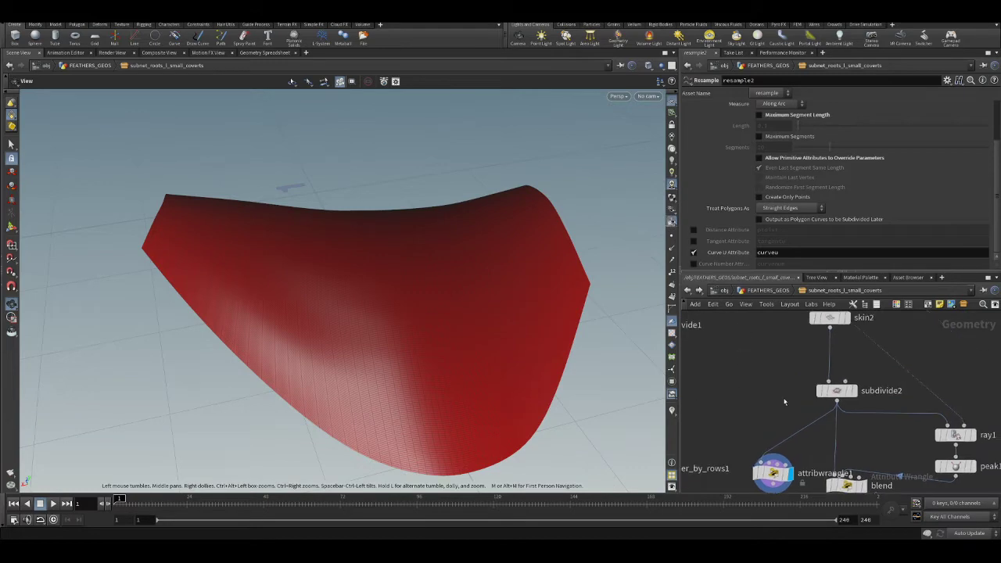
pyautogui.click(834, 390)
# - View the point attributes in the Geometry Spreadsheet sorted by curveu, then return to Scene View
pyautogui.click(266, 53)
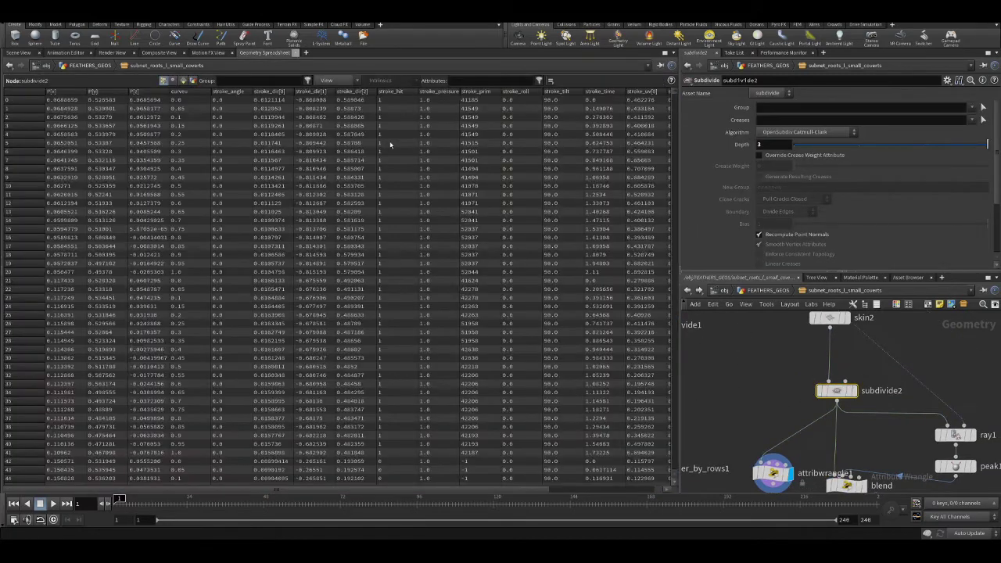
pyautogui.click(182, 92)
pyautogui.click(18, 52)
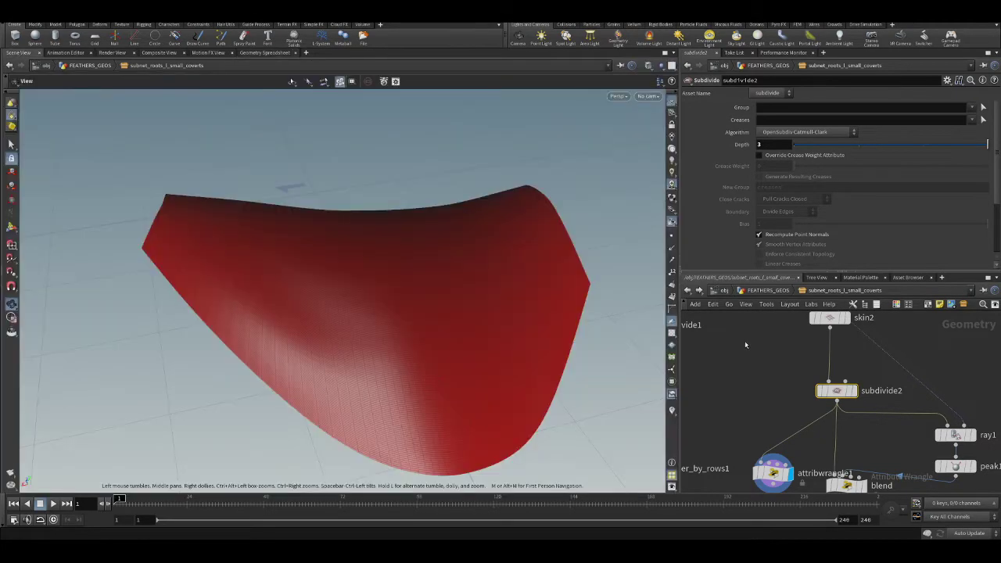
pyautogui.scroll(-2, 780, 461)
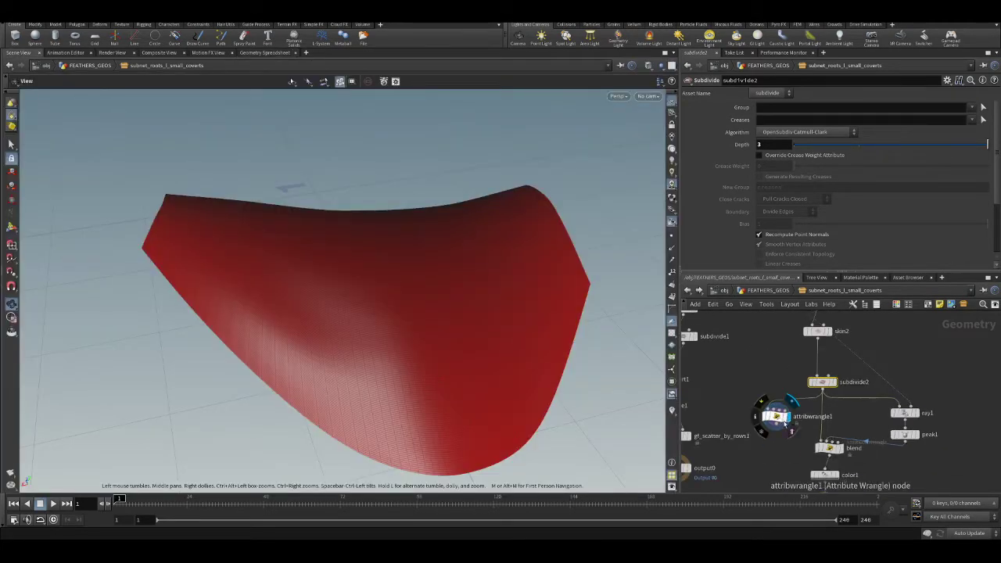
# - Open attribwrangle1's code and compare its coloured output with the plain subdivided surface
pyautogui.click(776, 417)
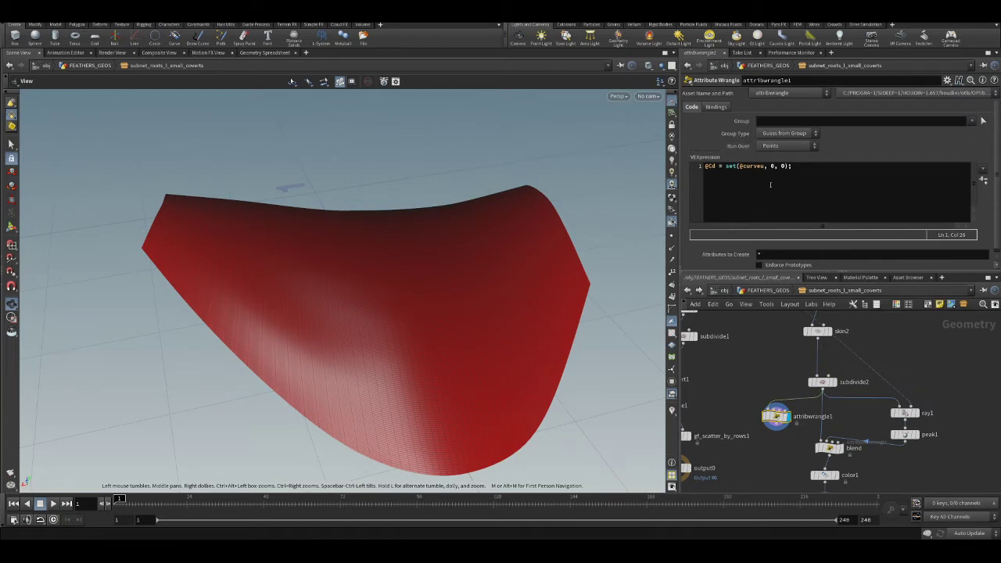
pyautogui.click(832, 386)
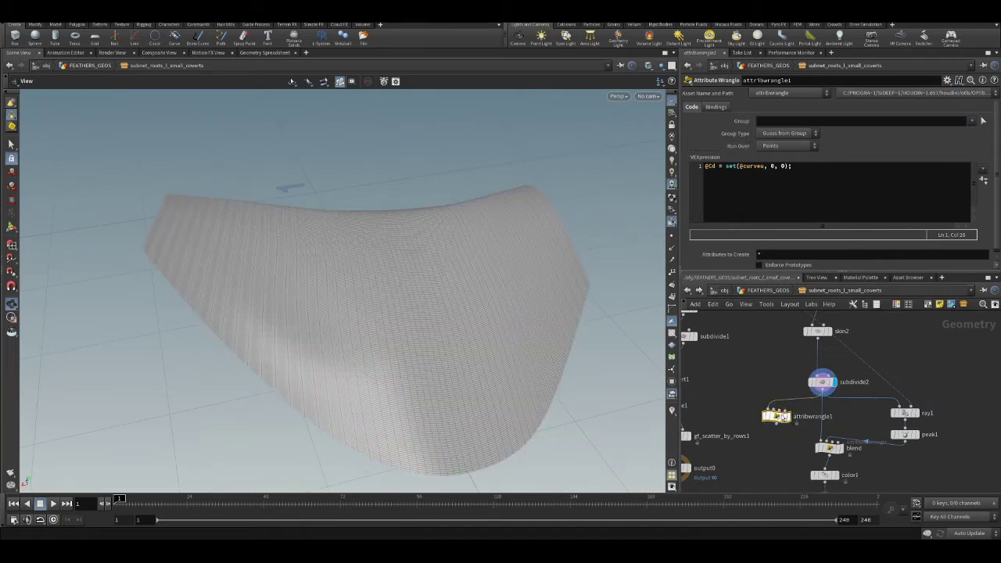
pyautogui.click(784, 416)
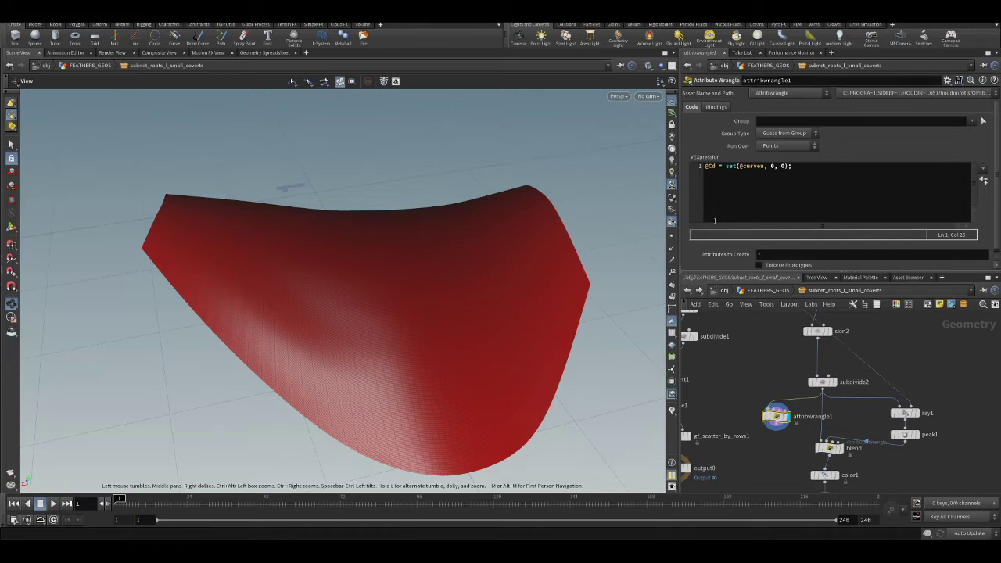
pyautogui.click(827, 384)
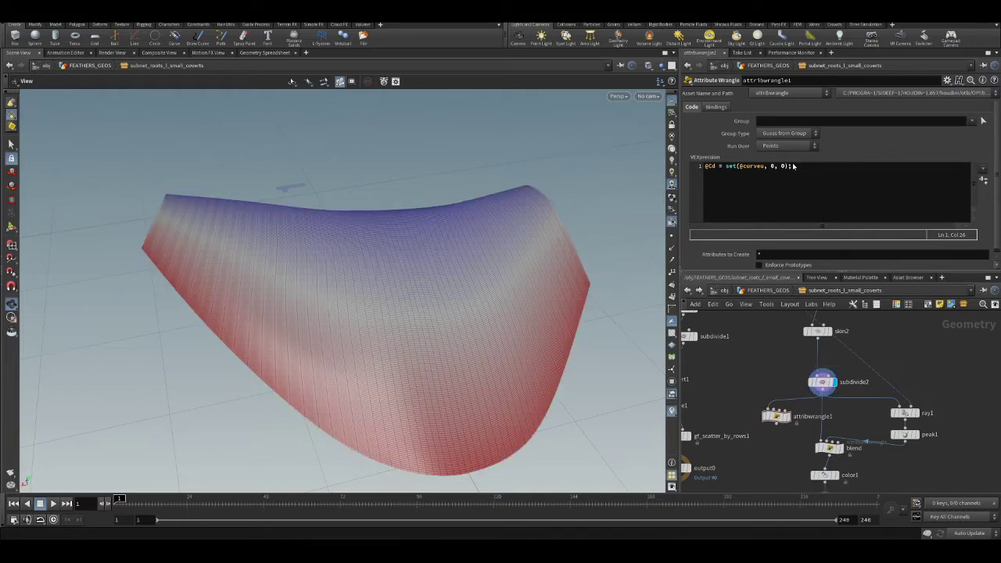
pyautogui.moveTo(508, 297); pyautogui.dragTo(513, 328)
pyautogui.scroll(2, 797, 422)
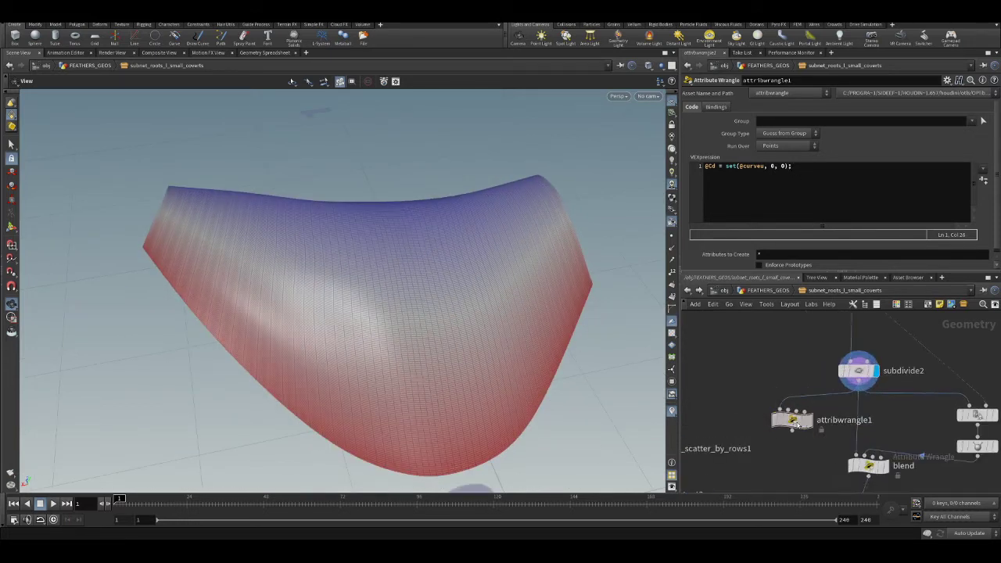
pyautogui.click(721, 173)
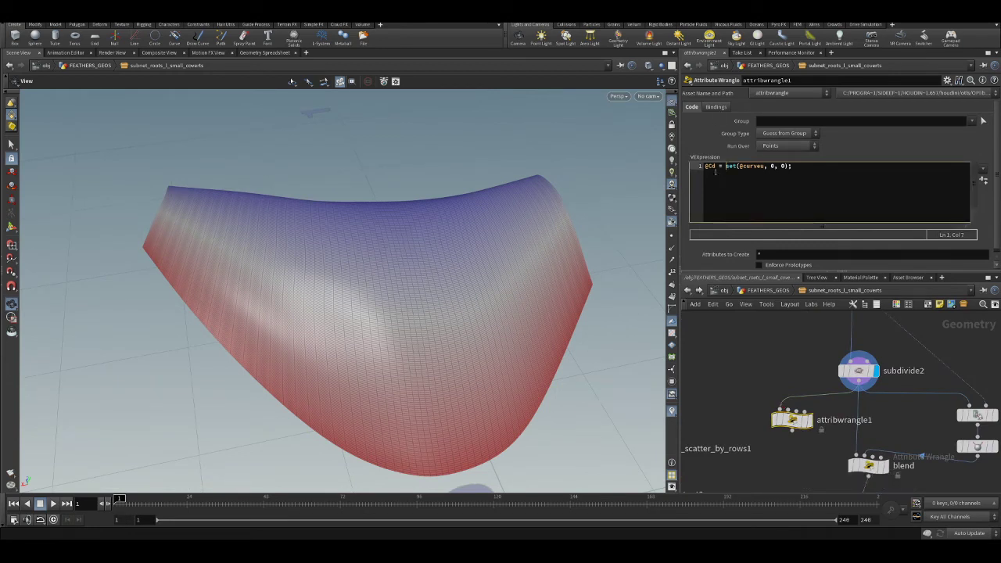
pyautogui.write('v')
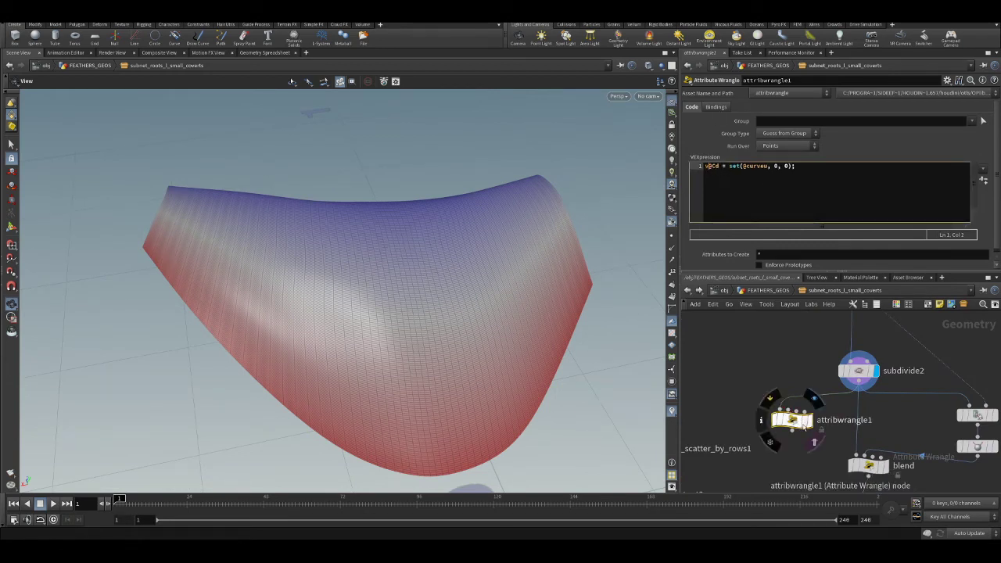
pyautogui.click(810, 426)
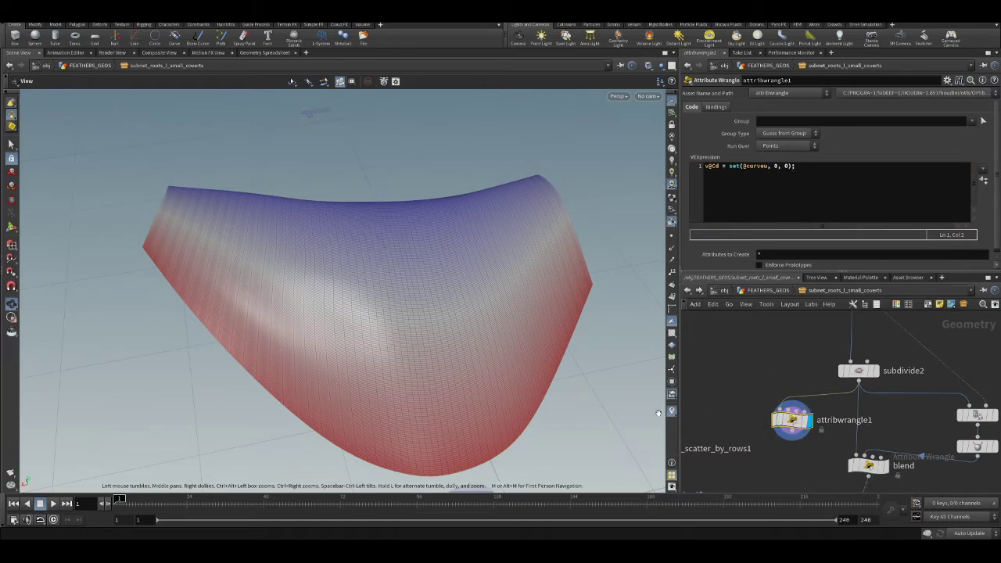
pyautogui.click(790, 418)
pyautogui.click(820, 176)
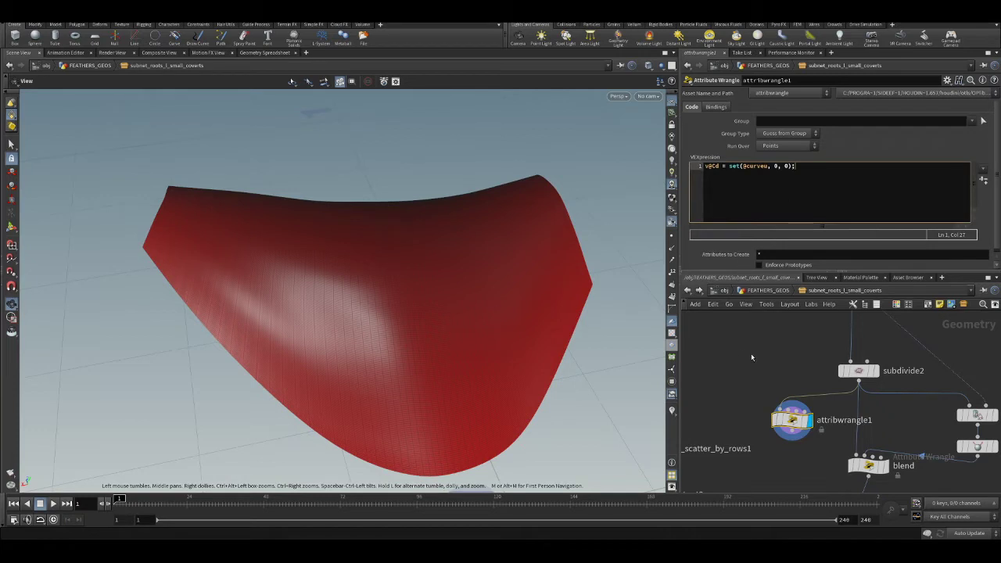
pyautogui.moveTo(750, 349); pyautogui.dragTo(742, 371, button='middle')
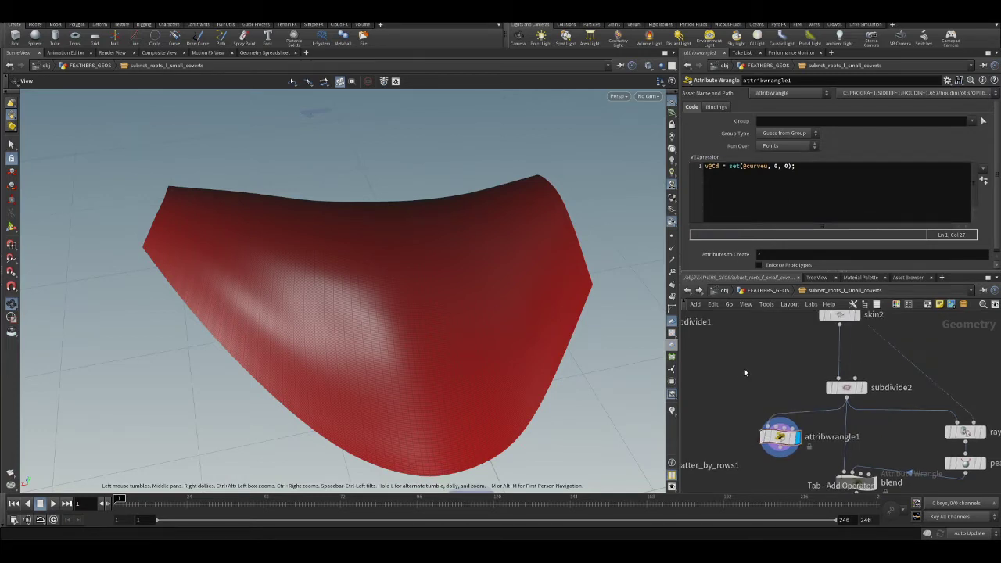
# - Add a Color node to the network
pyautogui.press('Tab')
pyautogui.write('color')
pyautogui.press('Return')
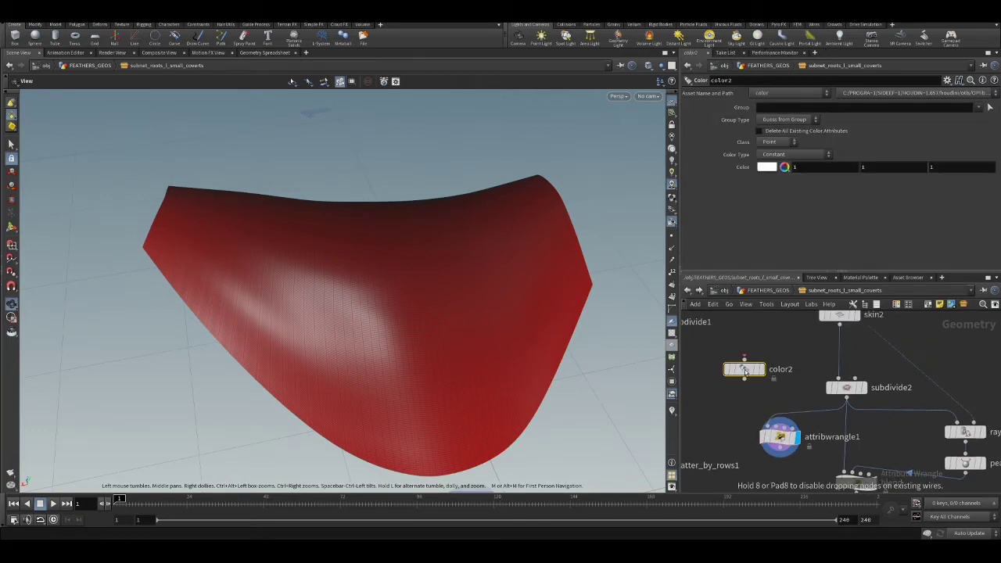
# - Place color2 and compare its white result with attribwrangle1's red colouring
pyautogui.click(786, 403)
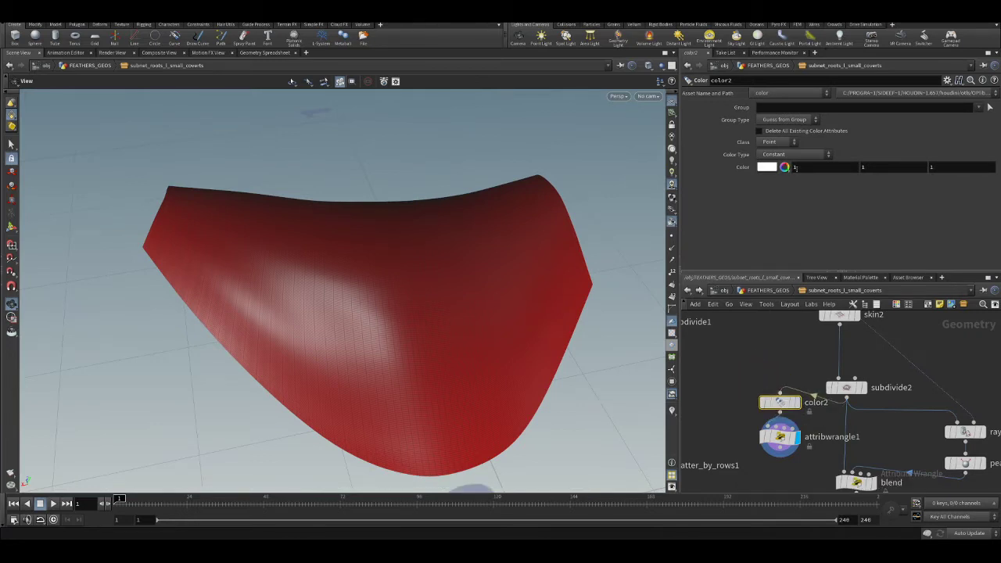
pyautogui.click(798, 403)
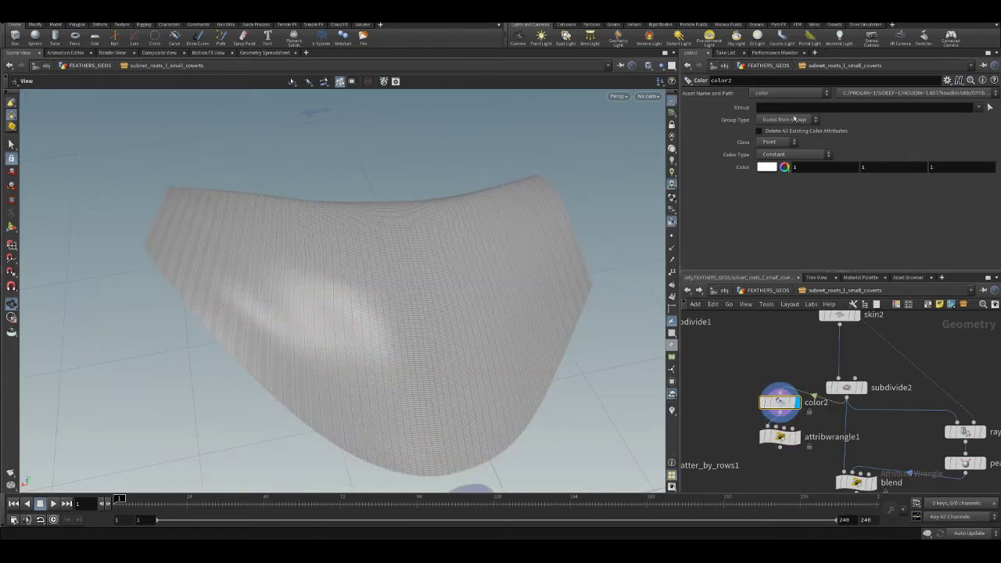
pyautogui.click(780, 438)
pyautogui.click(779, 437)
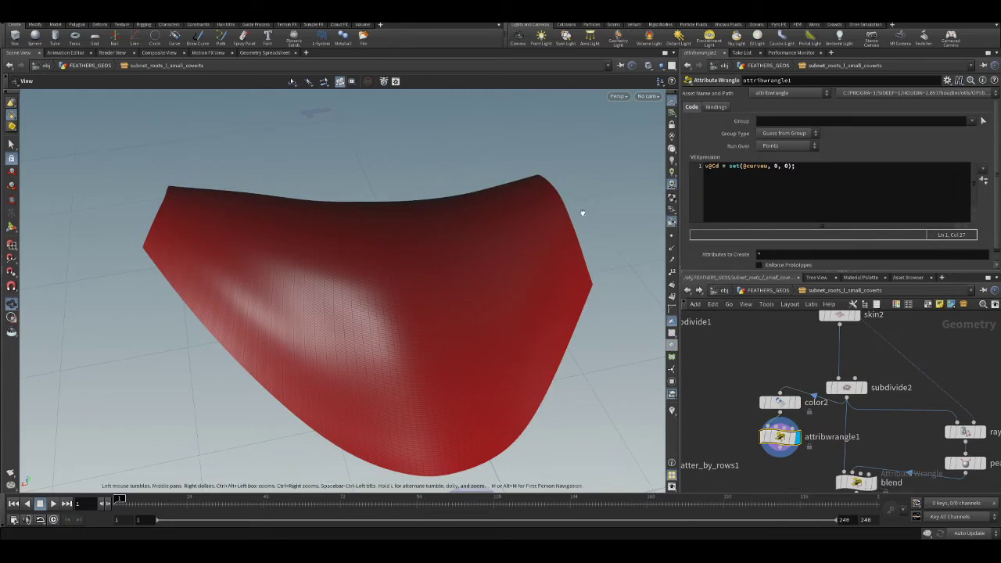
pyautogui.moveTo(471, 268); pyautogui.dragTo(427, 246)
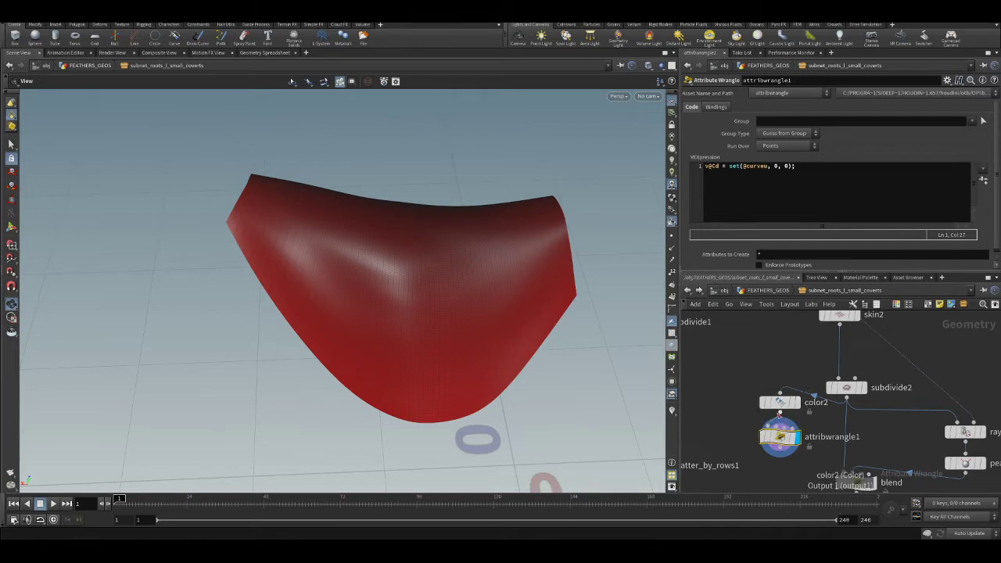
# - Display blend, delete the color2 and attribwrangle1 test nodes, and go up to FEATHERS_GEOS
pyautogui.moveTo(779, 436); pyautogui.dragTo(754, 432)
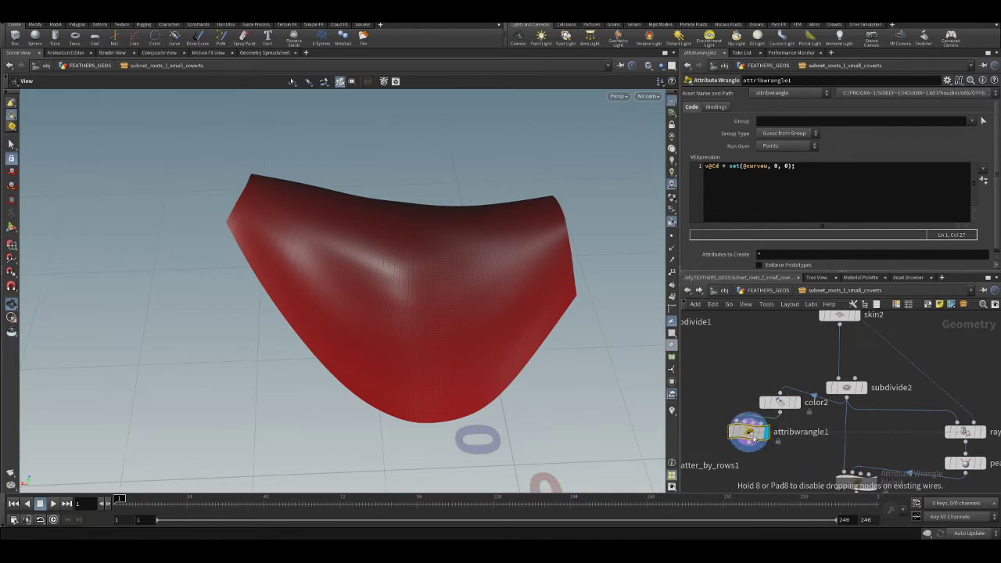
pyautogui.moveTo(814, 404); pyautogui.dragTo(789, 404)
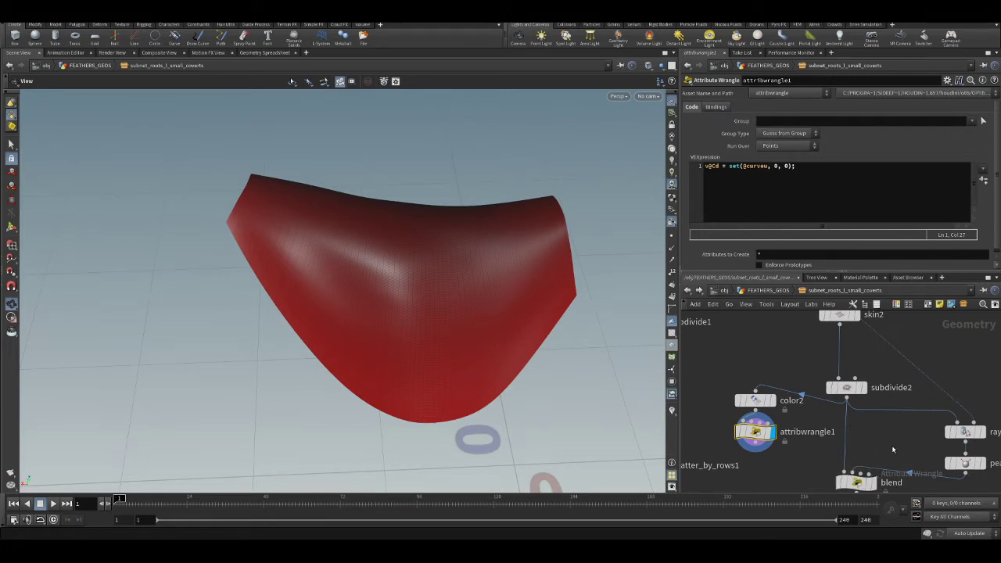
pyautogui.moveTo(873, 491); pyautogui.dragTo(850, 425, button='middle')
pyautogui.click(850, 422)
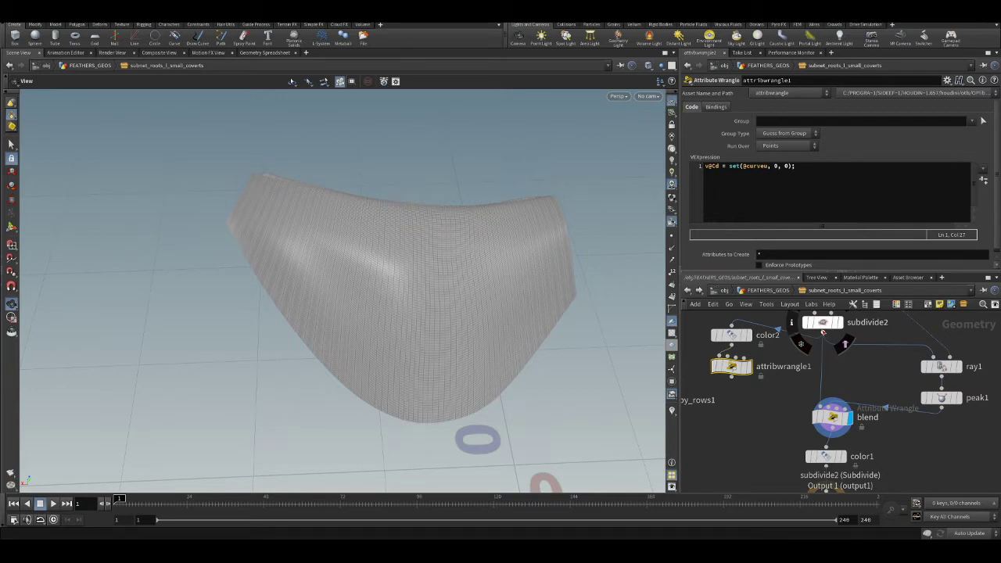
pyautogui.moveTo(823, 332); pyautogui.dragTo(835, 391, button='middle')
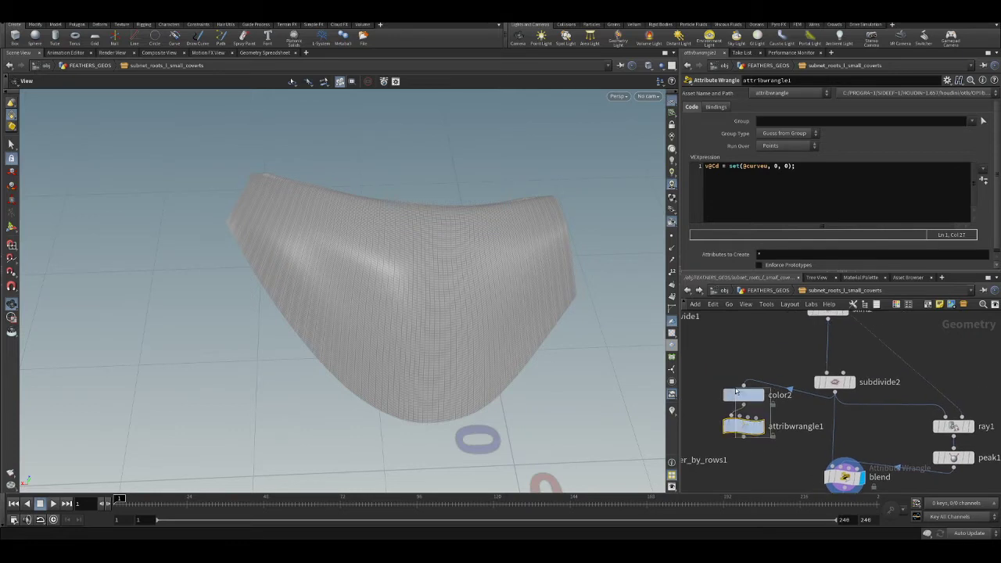
pyautogui.press('Delete')
pyautogui.click(763, 290)
pyautogui.scroll(-3, 750, 380)
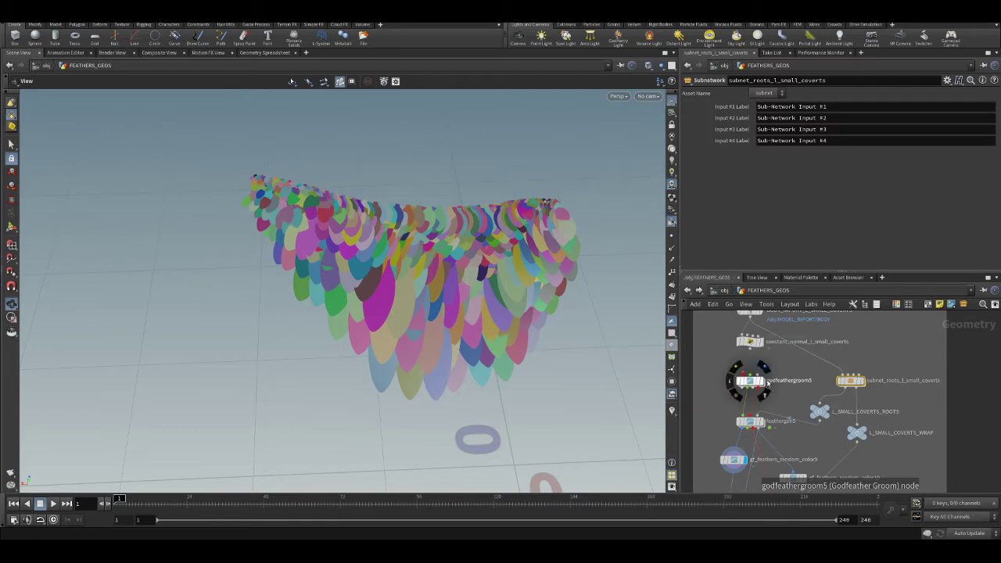
# - Display godfeathergroom5's orange feather guides and orbit to a low side view
pyautogui.doubleClick(774, 380)
pyautogui.click(758, 380)
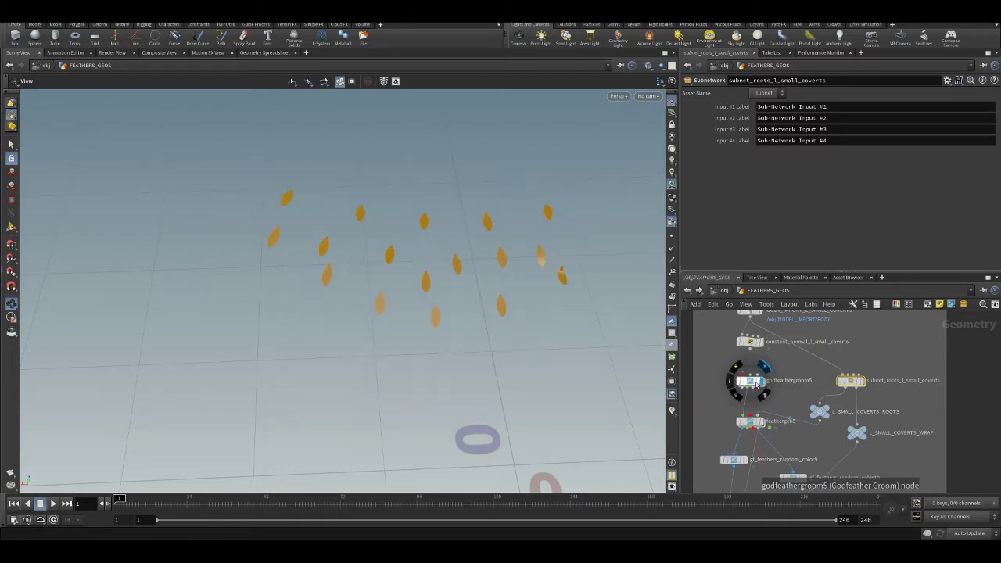
pyautogui.moveTo(435, 261); pyautogui.dragTo(497, 323)
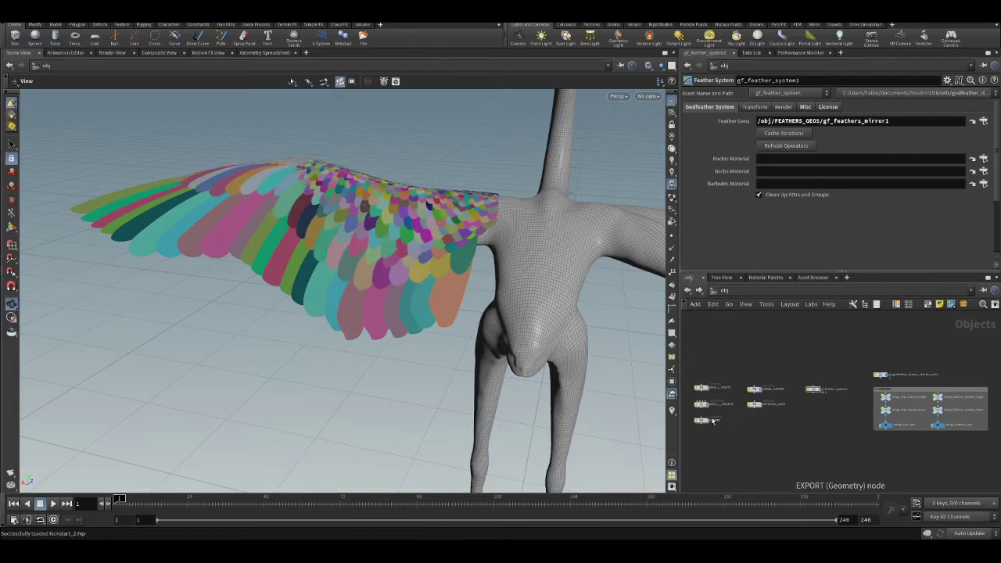
# - Enter FEATHERS_GEOS and display feathergen5's generated covert feathers, orbiting around them
pyautogui.scroll(5, 825, 422)
pyautogui.scroll(3, 828, 417)
pyautogui.doubleClick(713, 419)
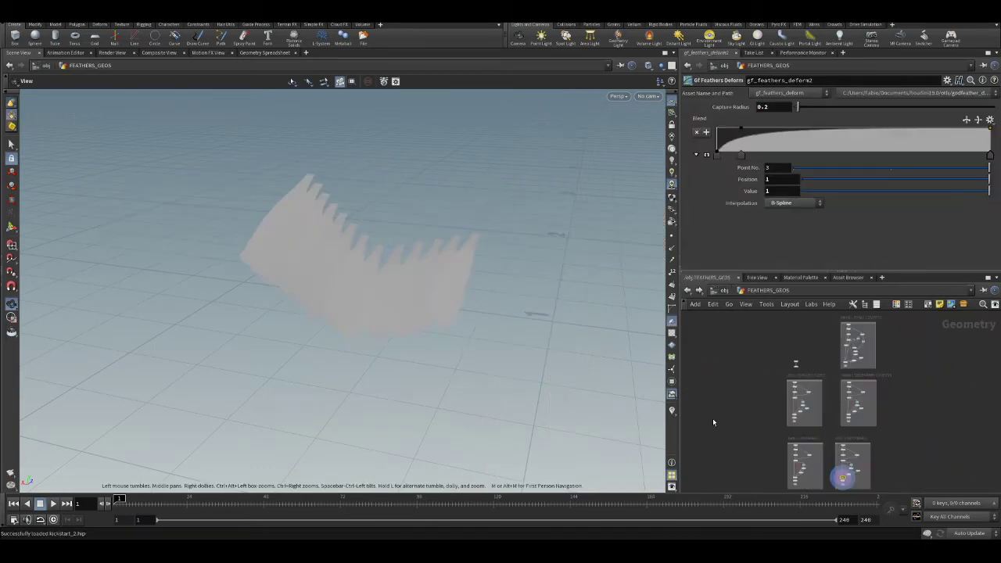
pyautogui.scroll(4, 782, 402)
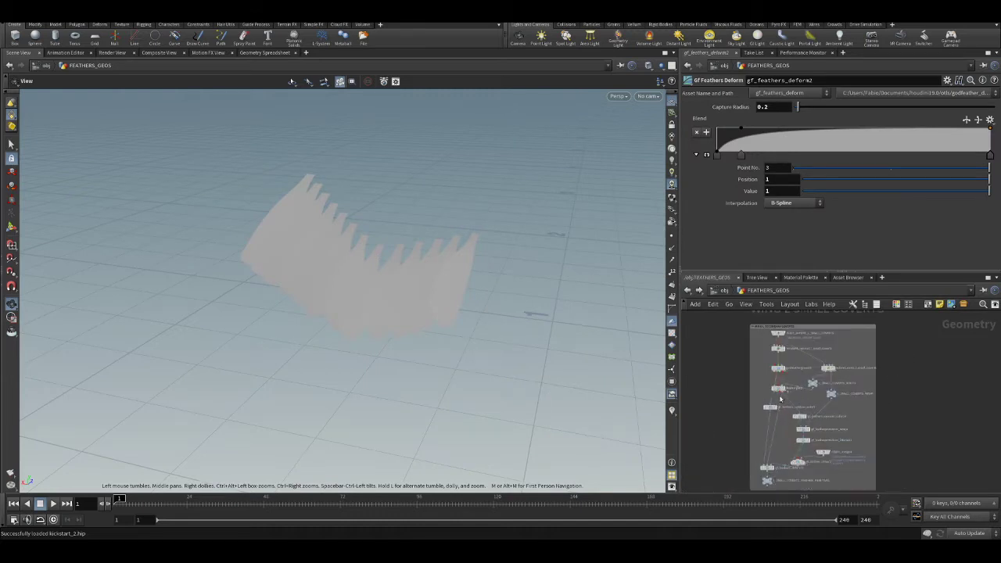
pyautogui.scroll(3, 779, 399)
pyautogui.click(791, 378)
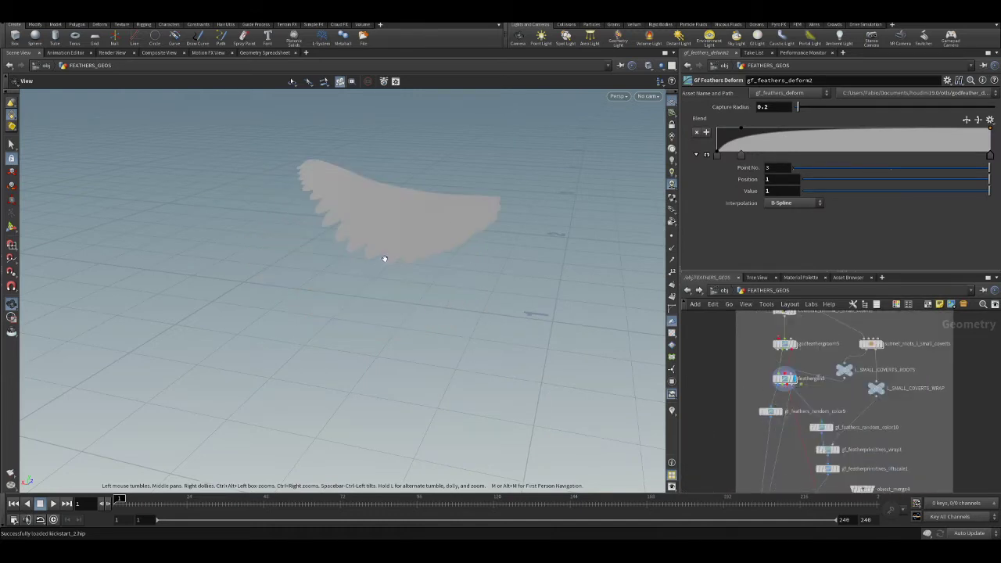
pyautogui.moveTo(384, 259); pyautogui.dragTo(411, 251)
pyautogui.scroll(3, 785, 380)
# - Enter feathergen5 and read attribwrangle1's width-tweak VEX code
pyautogui.doubleClick(791, 382)
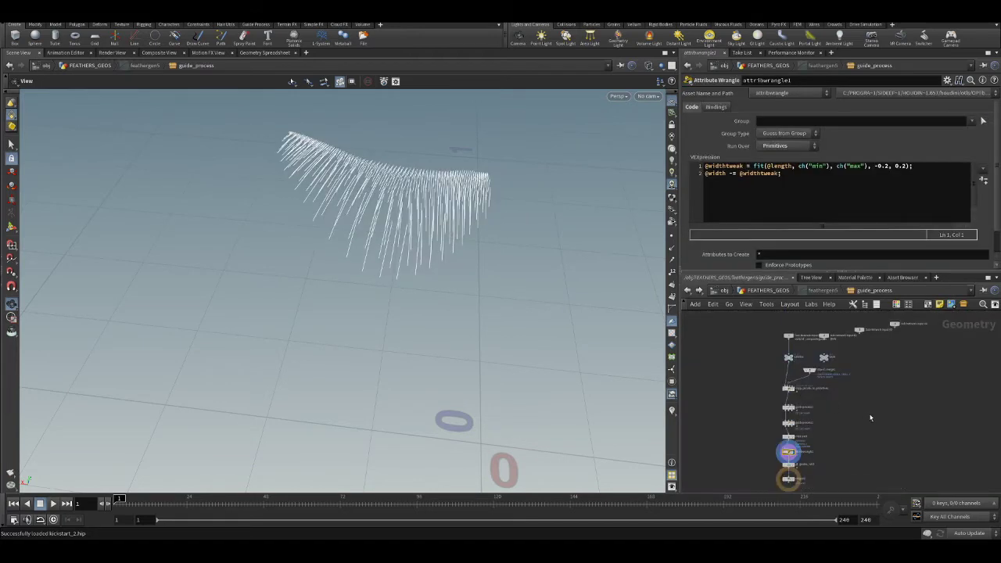
pyautogui.scroll(2, 817, 415)
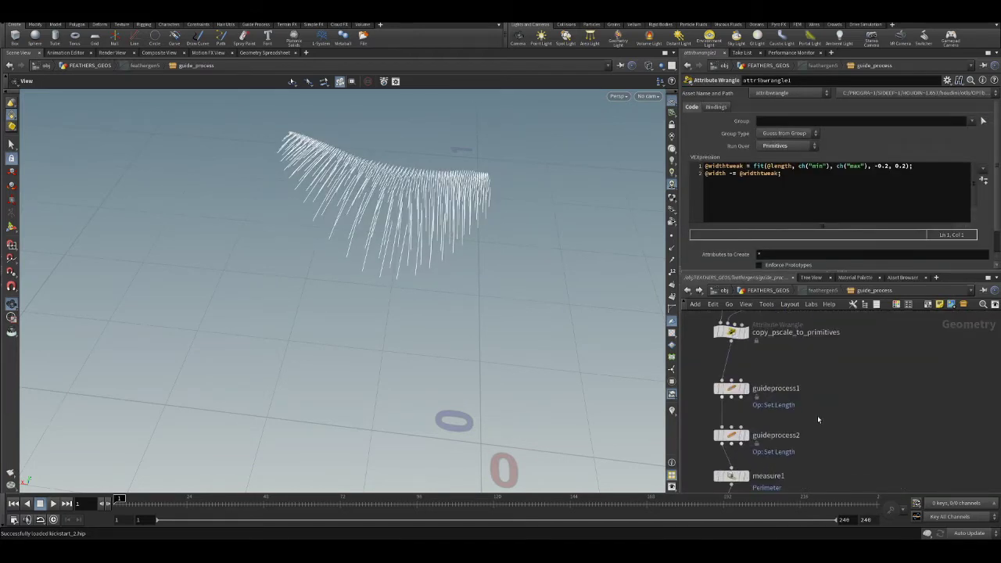
pyautogui.moveTo(817, 415); pyautogui.dragTo(860, 368, button='middle')
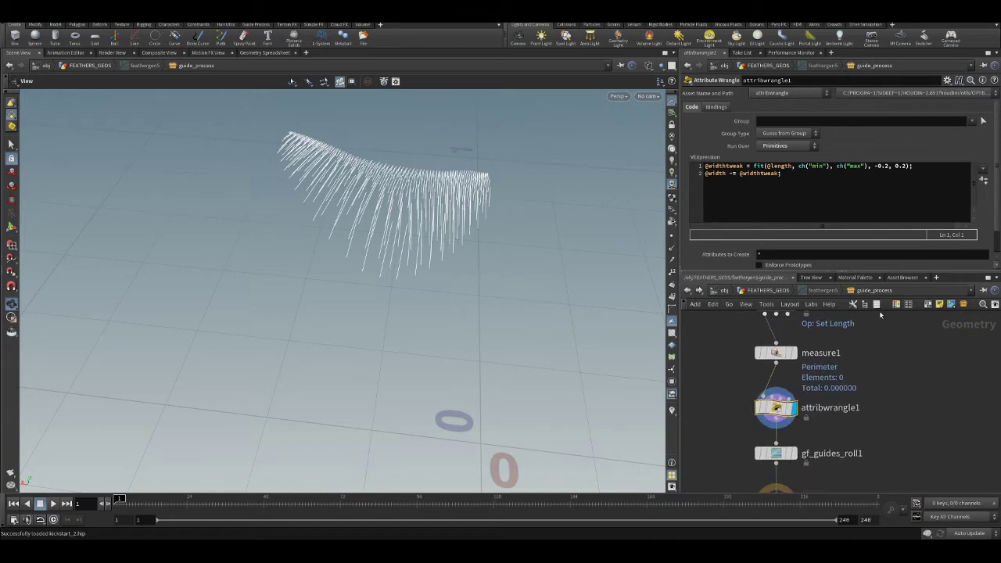
pyautogui.scroll(2, 866, 356)
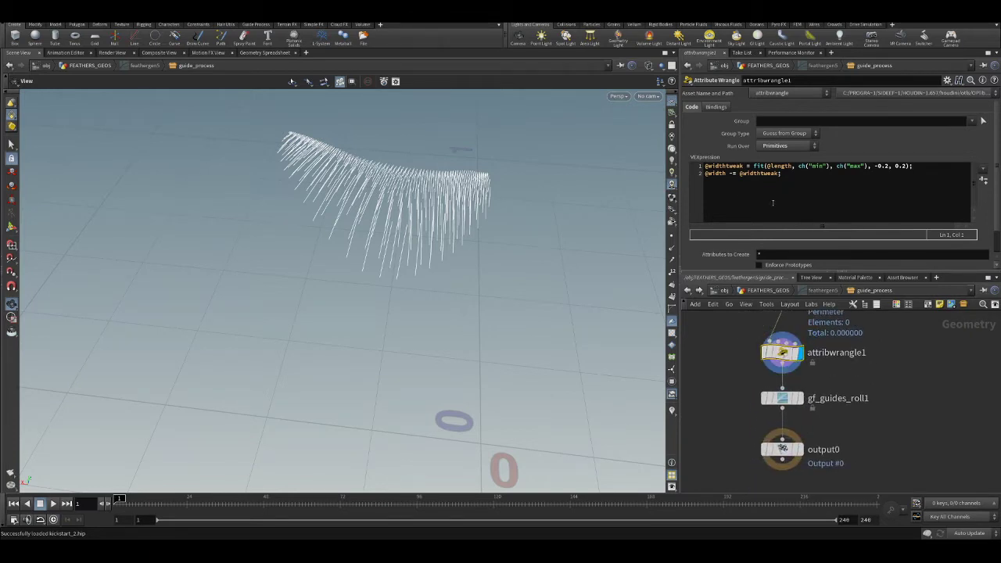
pyautogui.click(840, 183)
pyautogui.hotkey('ctrl', 'a')
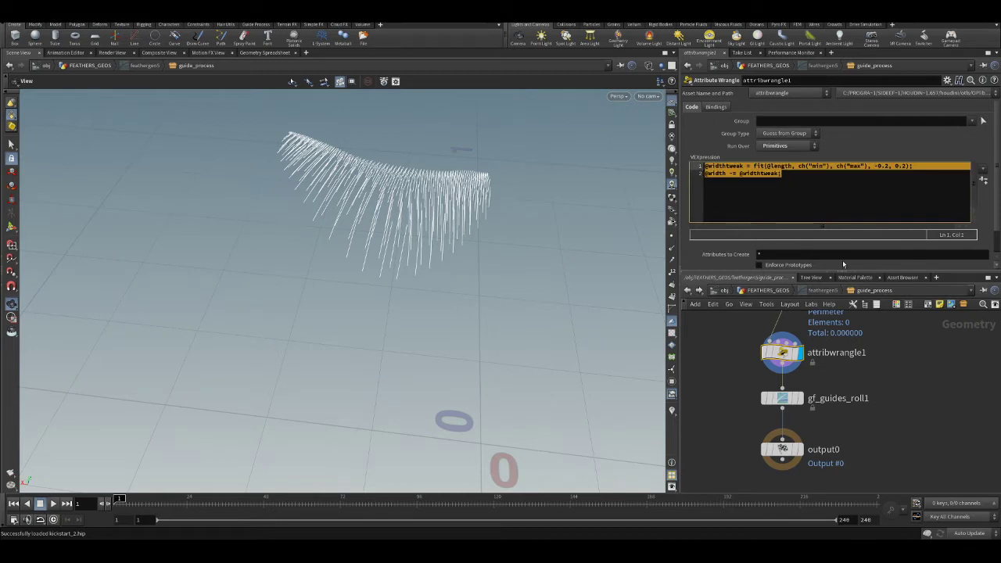
pyautogui.click(828, 179)
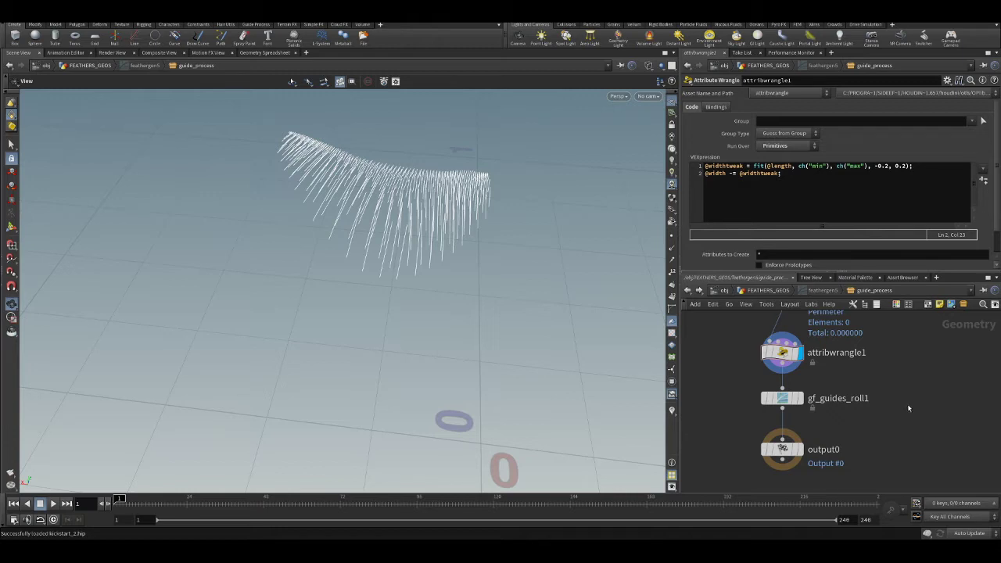
# - Display guideprocess1's feather guides, then guideprocess2's, orbiting to view them
pyautogui.press('h')
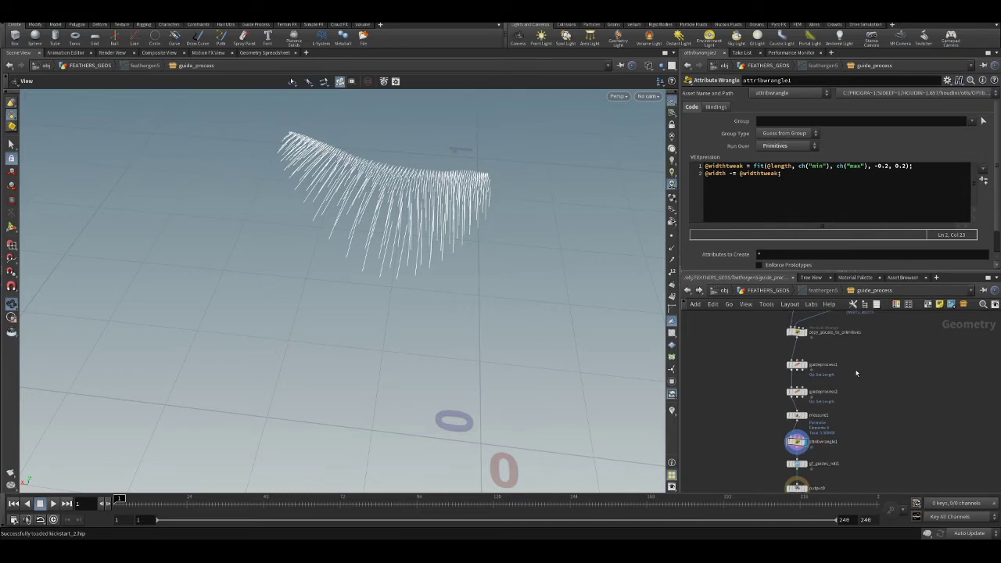
pyautogui.moveTo(855, 373); pyautogui.dragTo(855, 437, button='middle')
pyautogui.scroll(3, 811, 351)
pyautogui.moveTo(440, 258); pyautogui.dragTo(383, 207)
pyautogui.moveTo(740, 442); pyautogui.dragTo(740, 349, button='middle')
pyautogui.moveTo(415, 223); pyautogui.dragTo(465, 306)
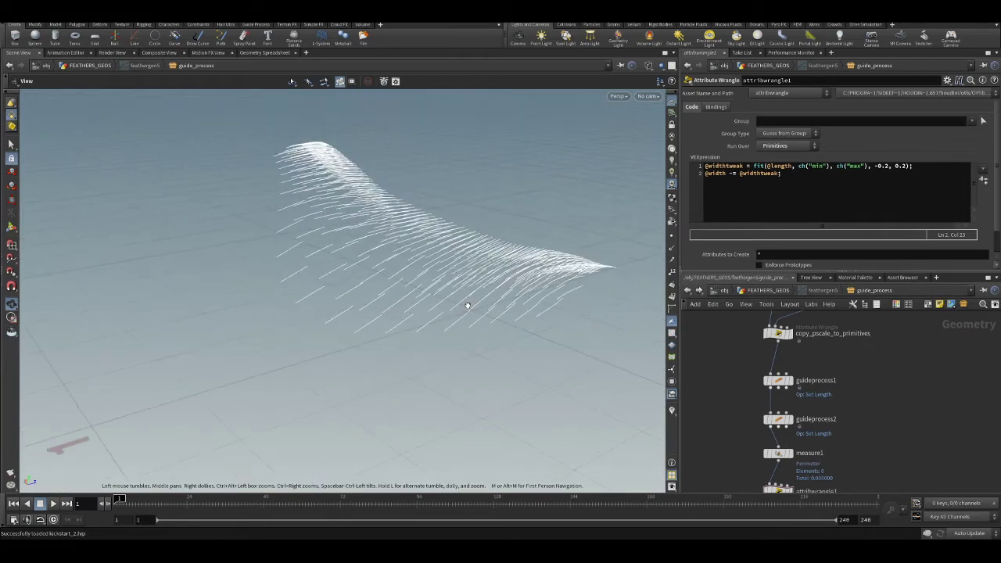
pyautogui.click(792, 381)
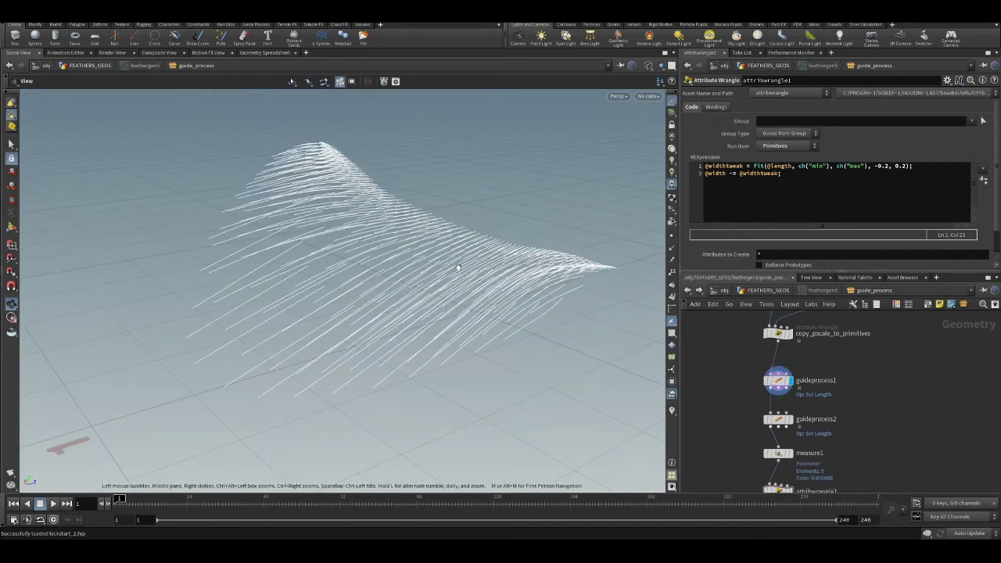
pyautogui.moveTo(817, 427); pyautogui.dragTo(817, 372, button='middle')
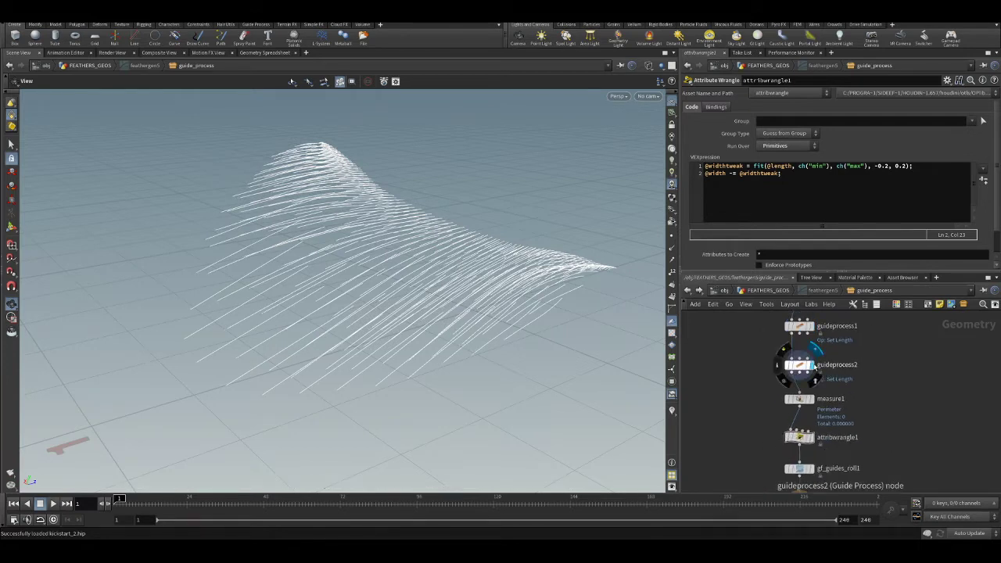
pyautogui.click(812, 365)
# - Display measure1 and review its Perimeter-to-length settings
pyautogui.click(810, 400)
pyautogui.click(798, 399)
pyautogui.scroll(-3, 798, 137)
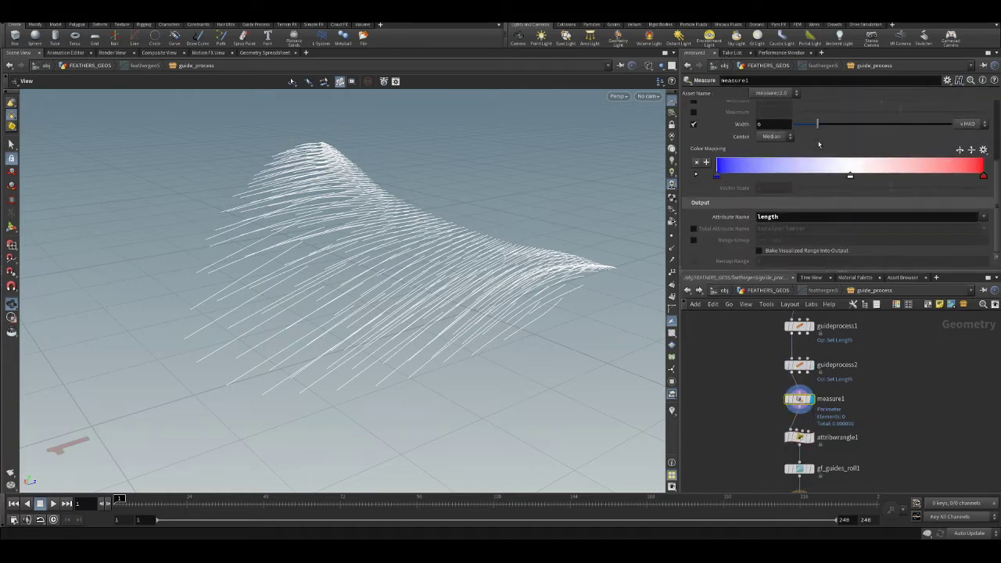
pyautogui.moveTo(799, 400)
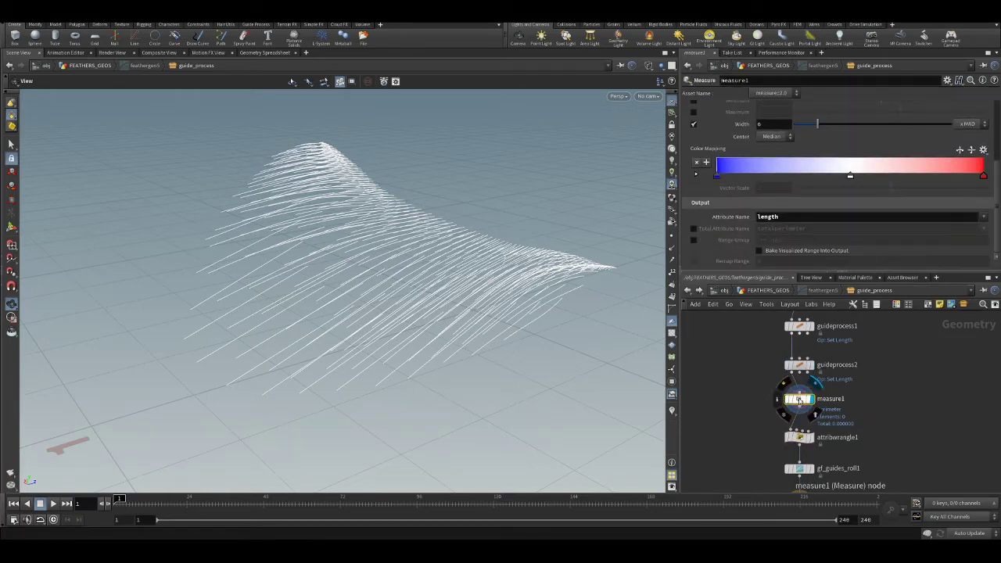
pyautogui.moveTo(799, 400); pyautogui.dragTo(801, 332, button='middle')
pyautogui.scroll(2, 802, 375)
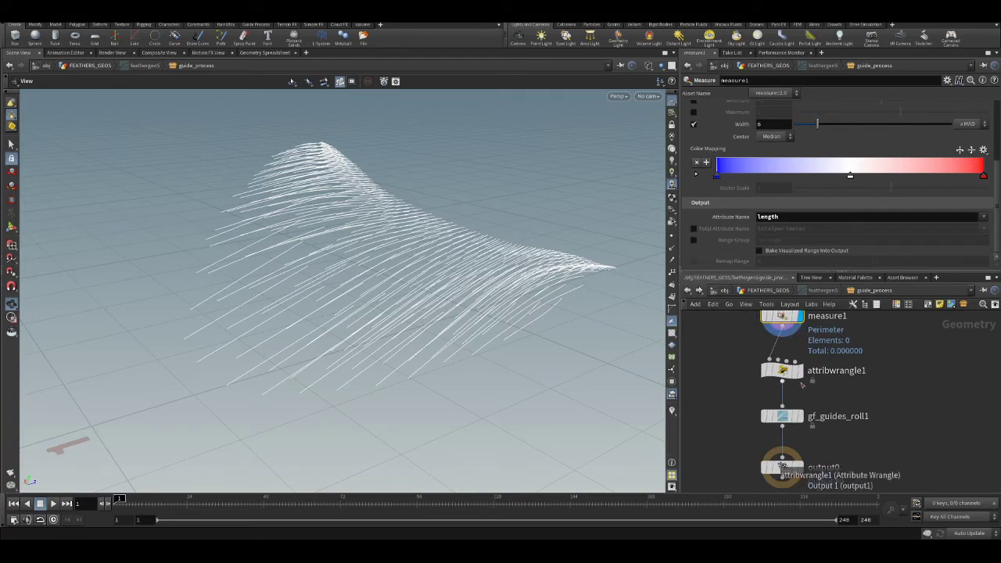
# - Highlight '-0.2, 0.2' in attribwrangle1's VEX, check Min 0.009 / Max 0.11, and return to FEATHERS_GEOS
pyautogui.click(784, 372)
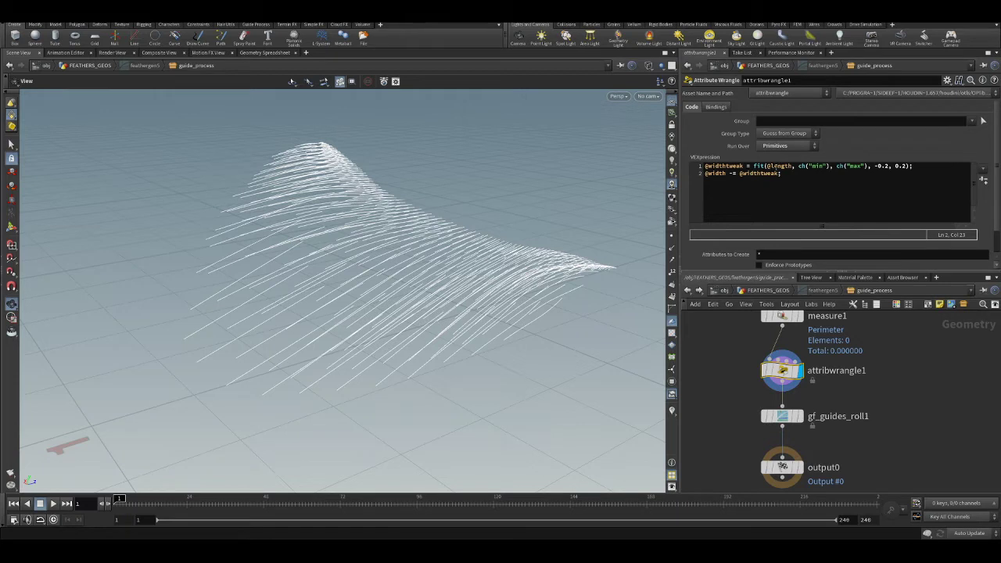
pyautogui.tripleClick(778, 166)
pyautogui.click(778, 166)
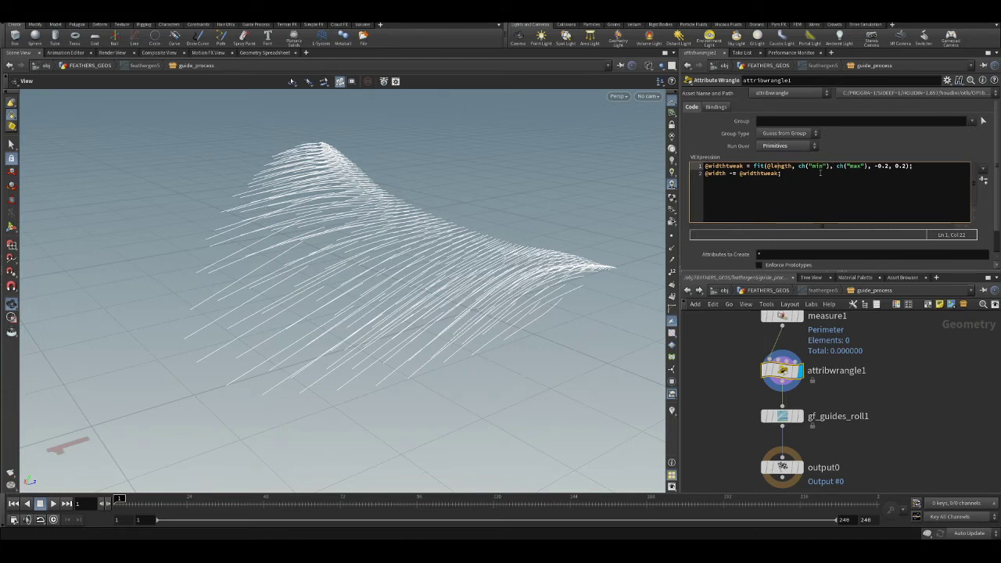
pyautogui.moveTo(874, 166); pyautogui.dragTo(908, 166)
pyautogui.scroll(-1, 998, 196)
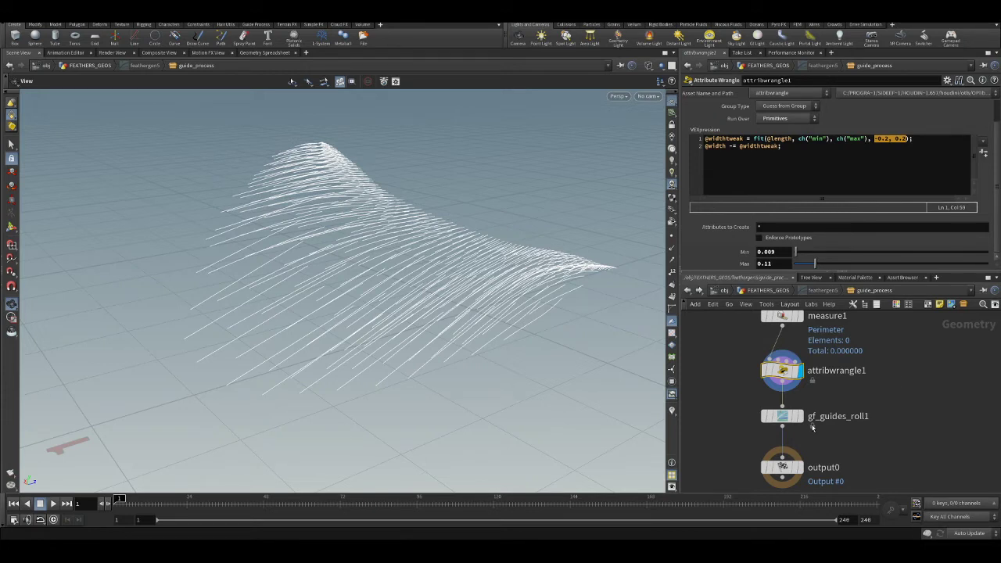
pyautogui.press('u')
pyautogui.press('u')
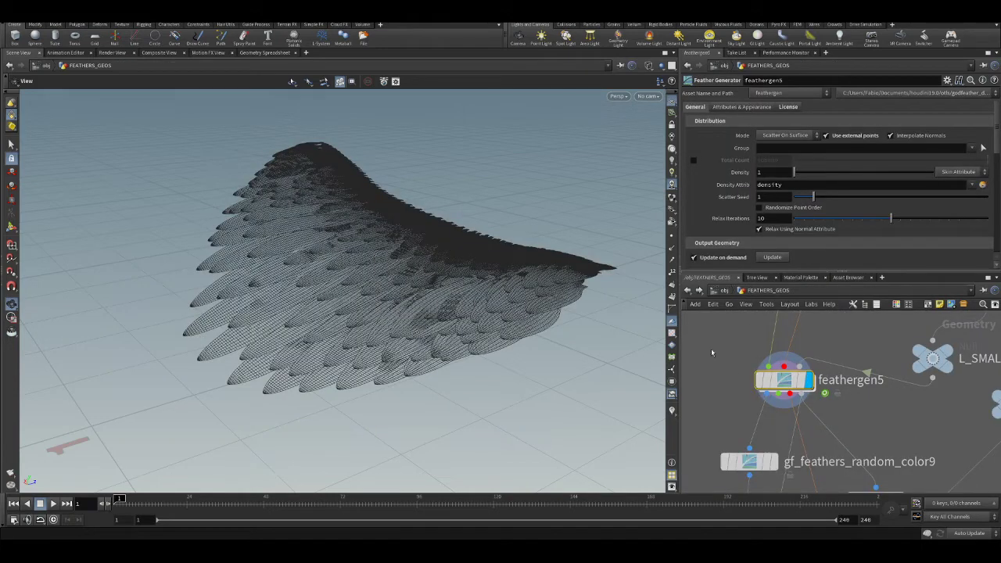
# - Display godfeathergroom5's sparse groomed guide feathers and orbit closer to inspect them
pyautogui.moveTo(454, 304); pyautogui.dragTo(313, 282)
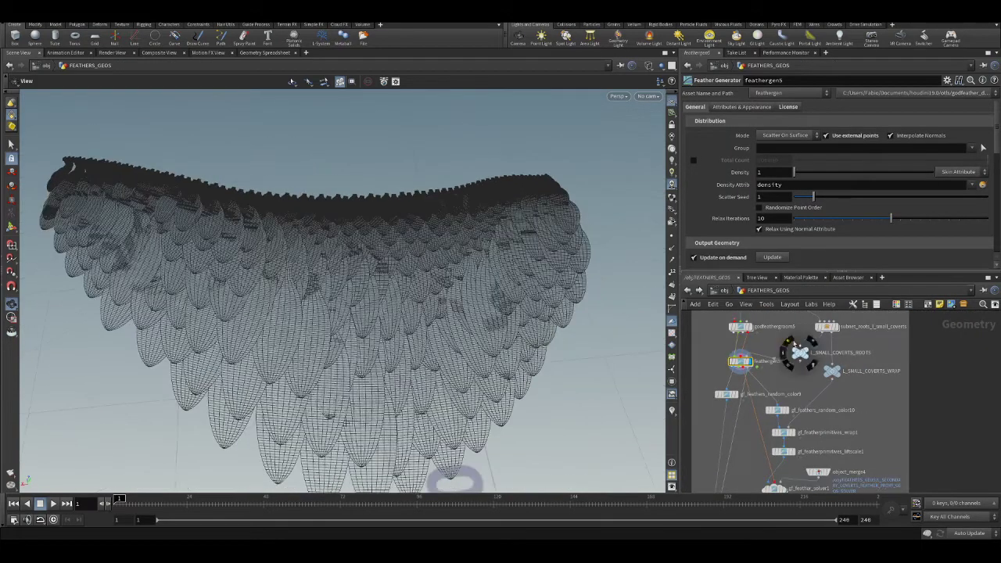
pyautogui.click(751, 362)
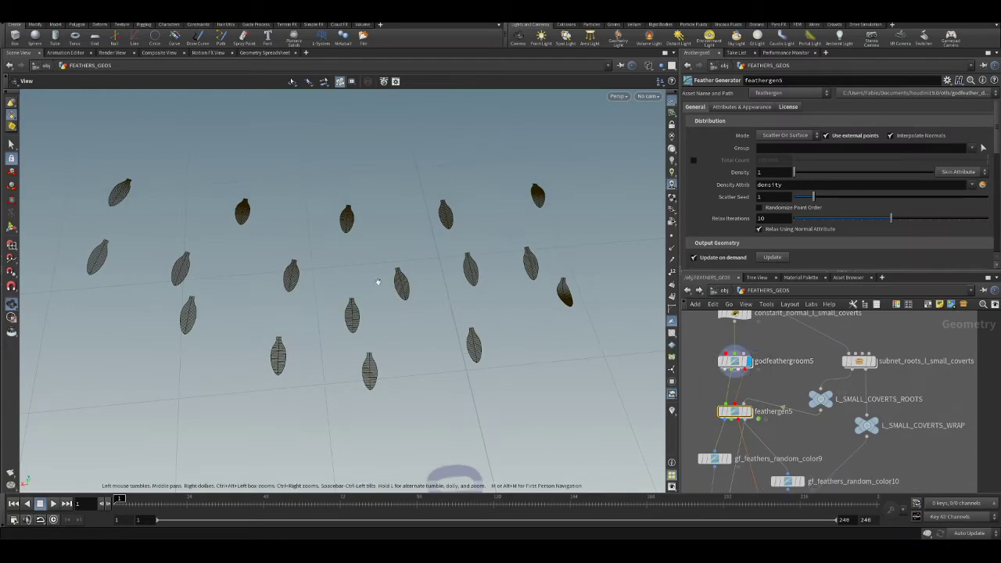
pyautogui.moveTo(422, 272); pyautogui.dragTo(417, 206)
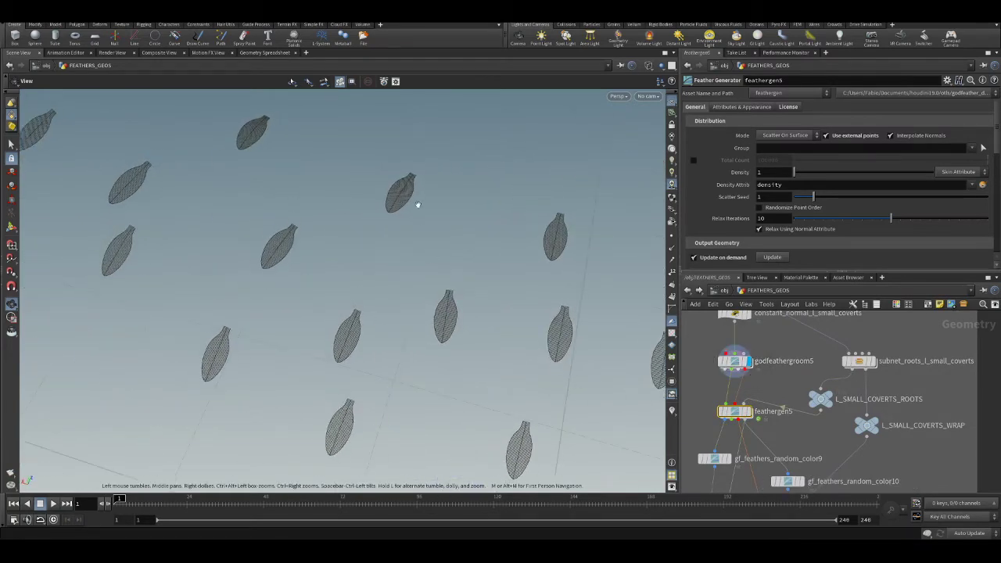
pyautogui.scroll(3, 386, 263)
pyautogui.moveTo(386, 263); pyautogui.dragTo(349, 226)
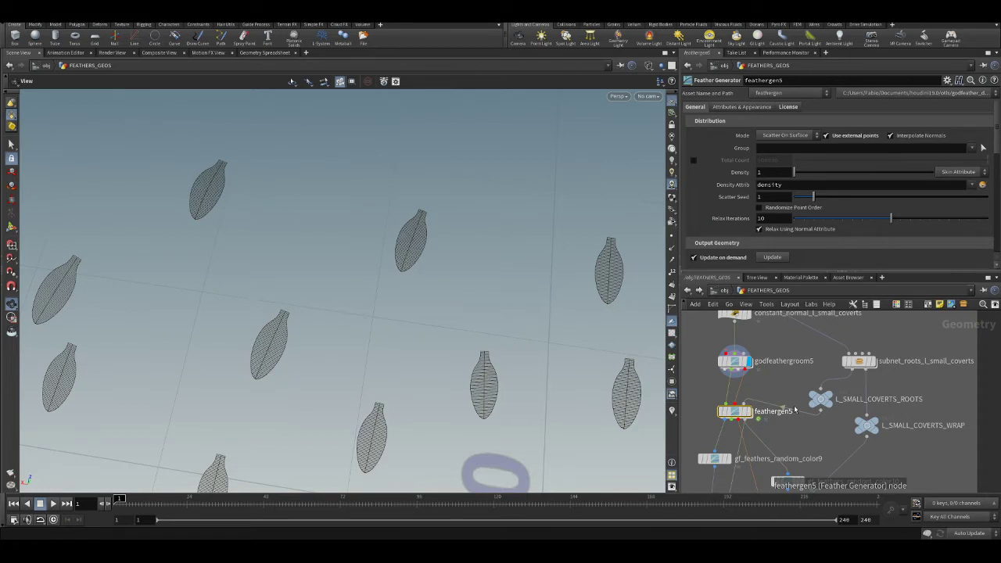
# - Redisplay feathergen5's full feather wing and dive back to the attribwrangle1 width tweak inside it
pyautogui.click(749, 414)
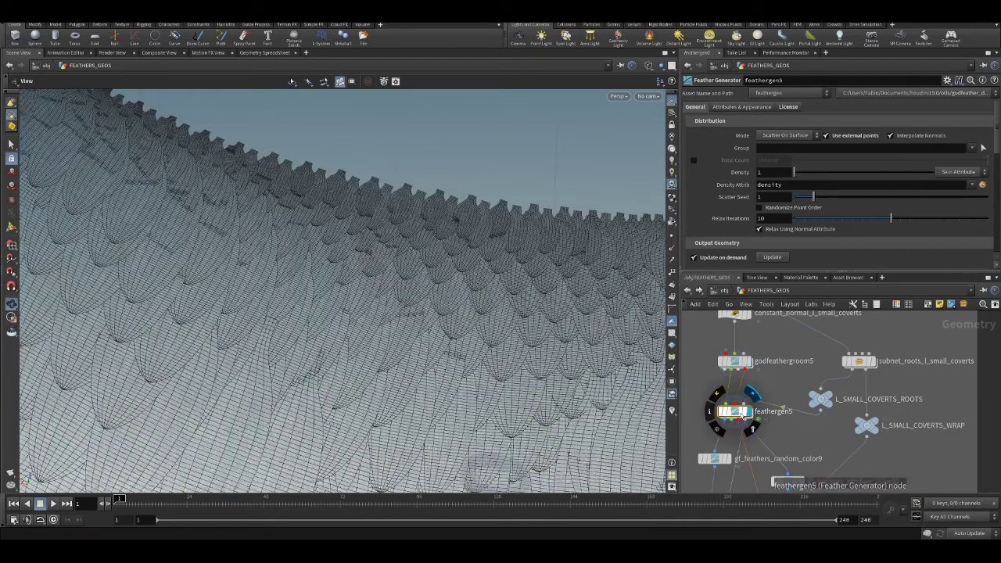
pyautogui.moveTo(409, 273); pyautogui.dragTo(438, 235)
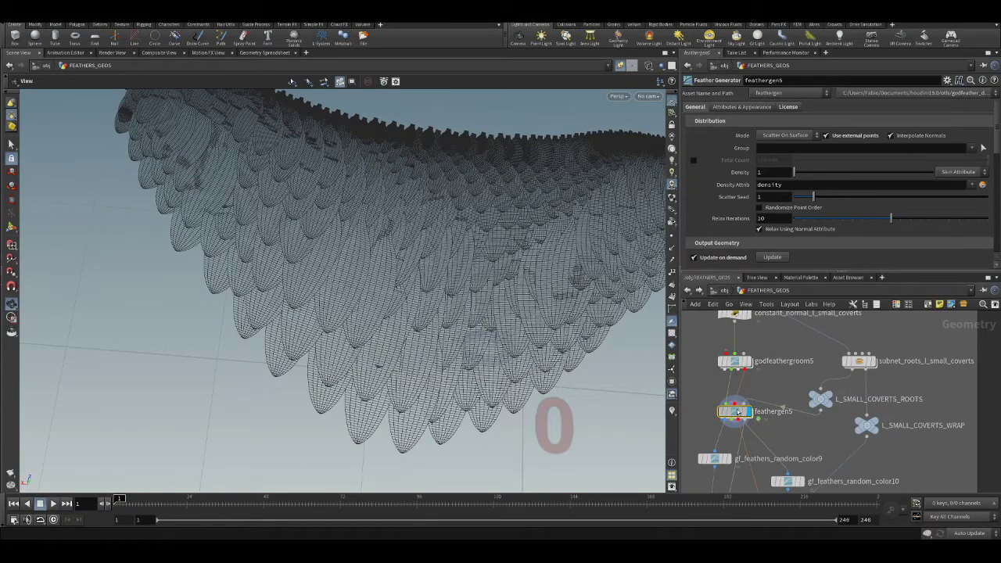
pyautogui.doubleClick(733, 409)
pyautogui.scroll(3, 782, 391)
pyautogui.moveTo(495, 317); pyautogui.dragTo(475, 300)
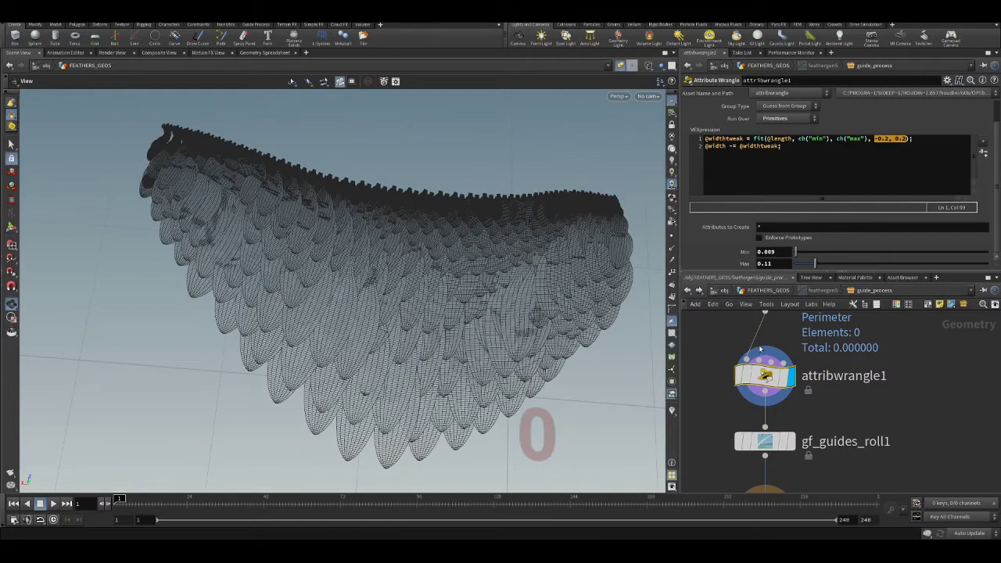
pyautogui.moveTo(737, 377)
pyautogui.press('q')
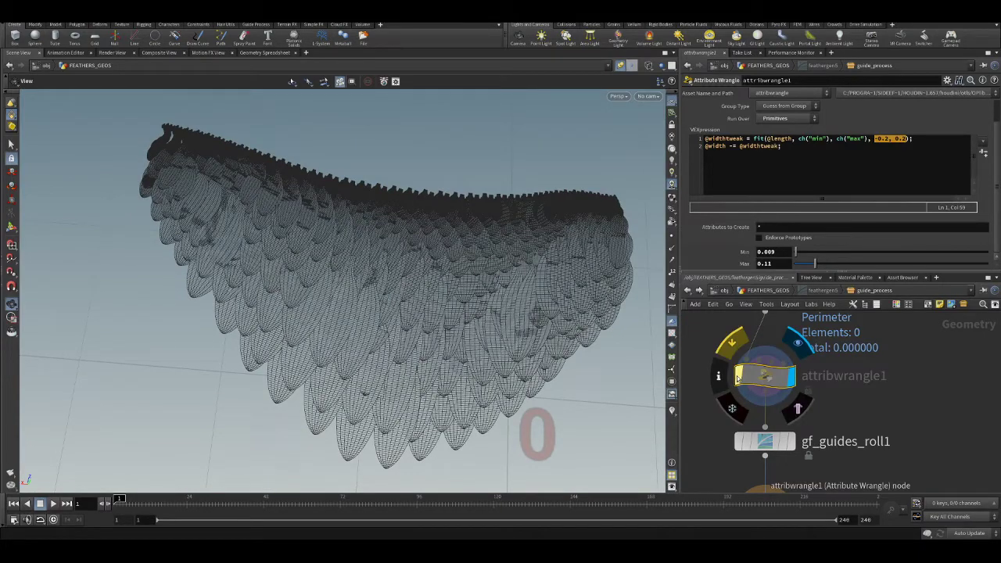
pyautogui.moveTo(424, 302); pyautogui.dragTo(420, 225)
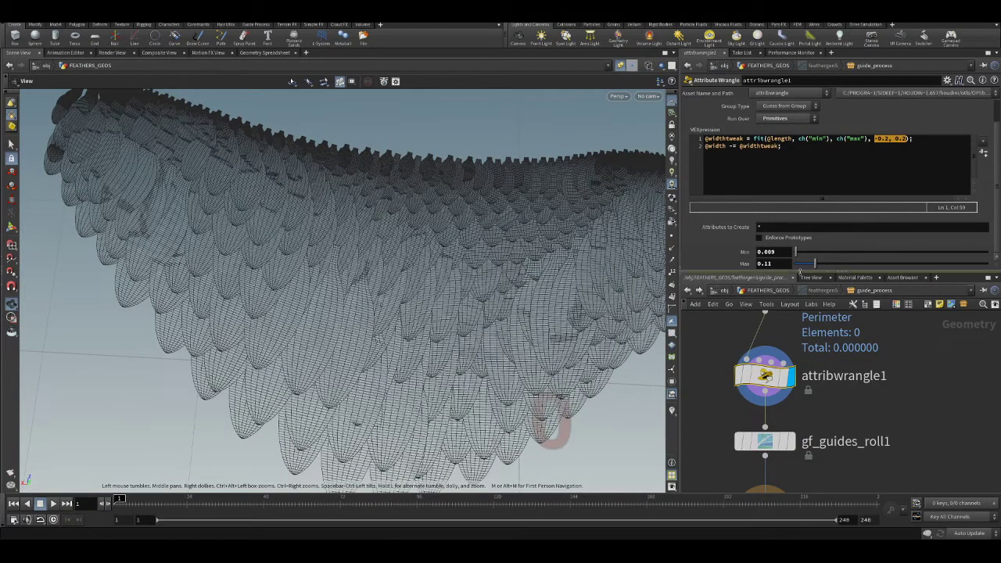
pyautogui.moveTo(835, 272); pyautogui.dragTo(834, 296)
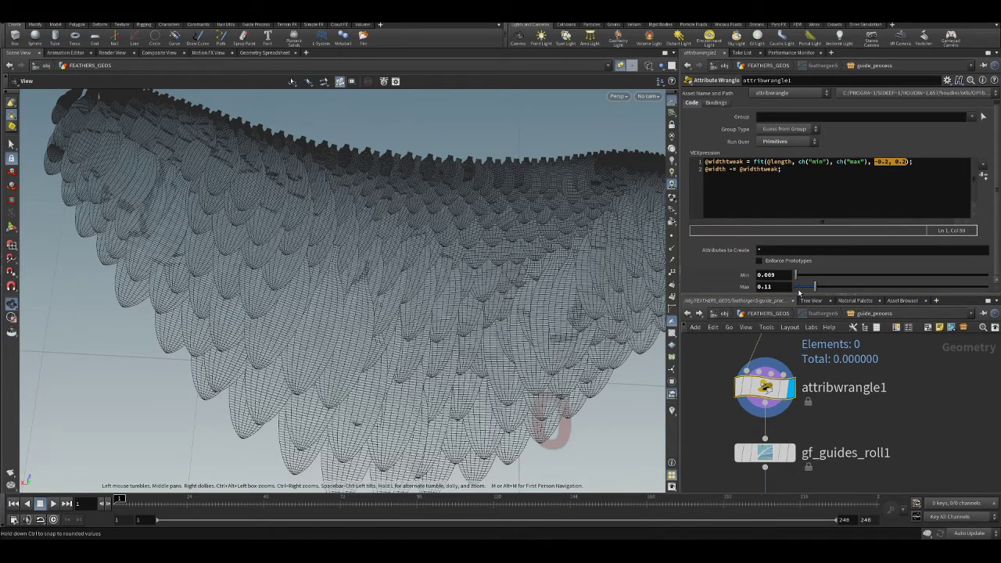
pyautogui.moveTo(814, 288); pyautogui.dragTo(808, 288)
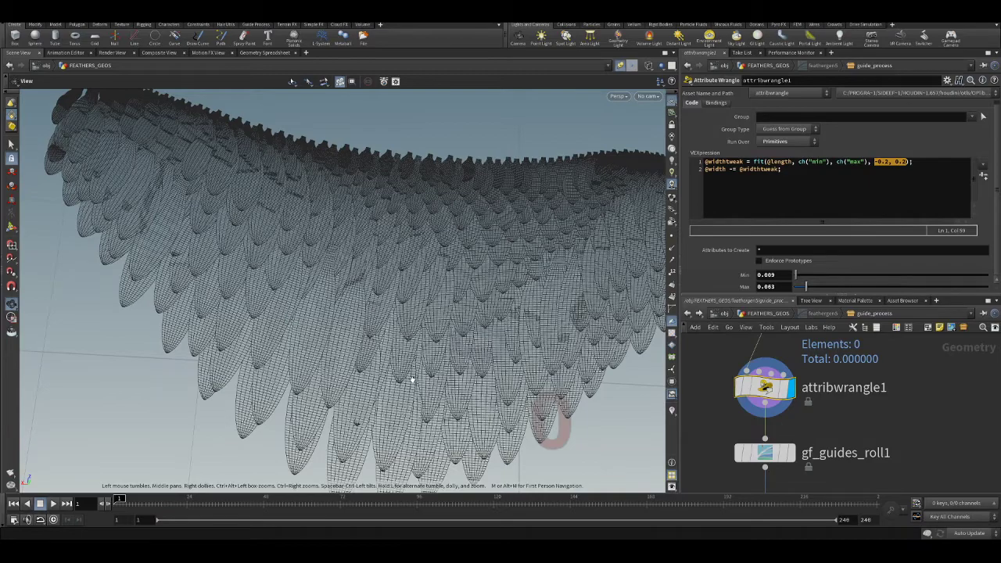
pyautogui.moveTo(418, 232); pyautogui.dragTo(449, 331)
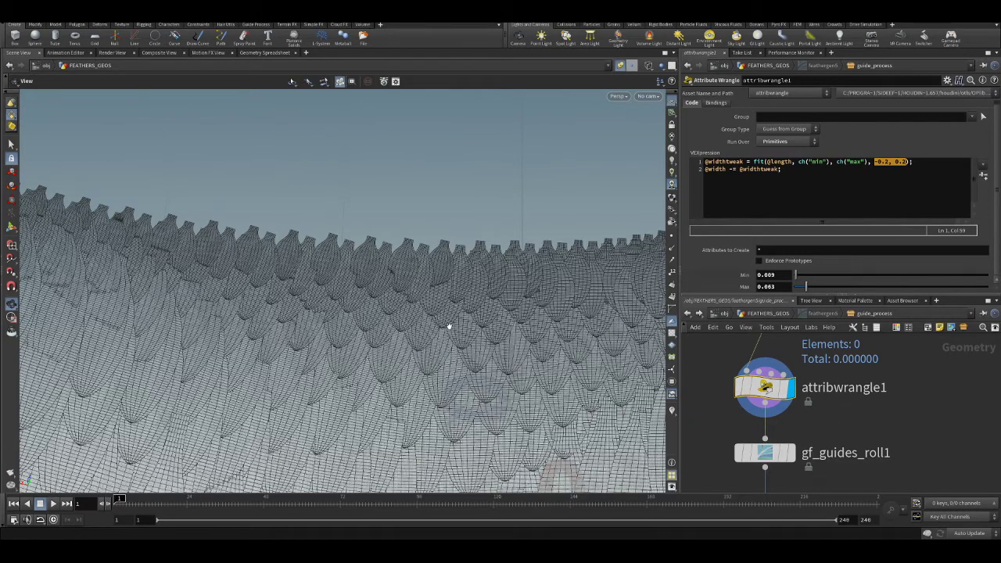
pyautogui.scroll(-5, 825, 381)
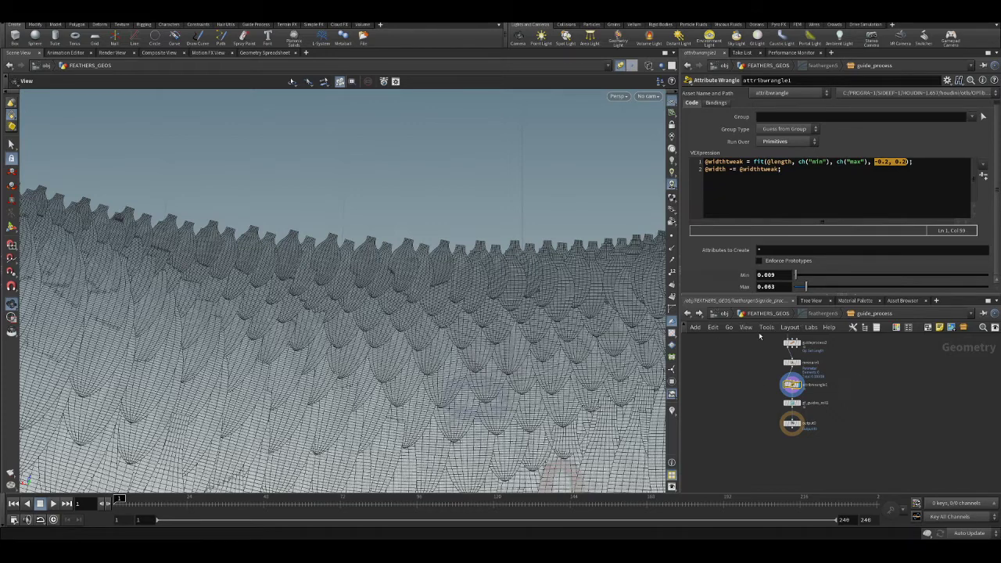
# - Go up to FEATHERS_GEOS and back into feathergen5's guide_process to review its node chain
pyautogui.press('u')
pyautogui.press('u')
pyautogui.scroll(3, 792, 383)
pyautogui.moveTo(792, 384); pyautogui.dragTo(832, 357, button='middle')
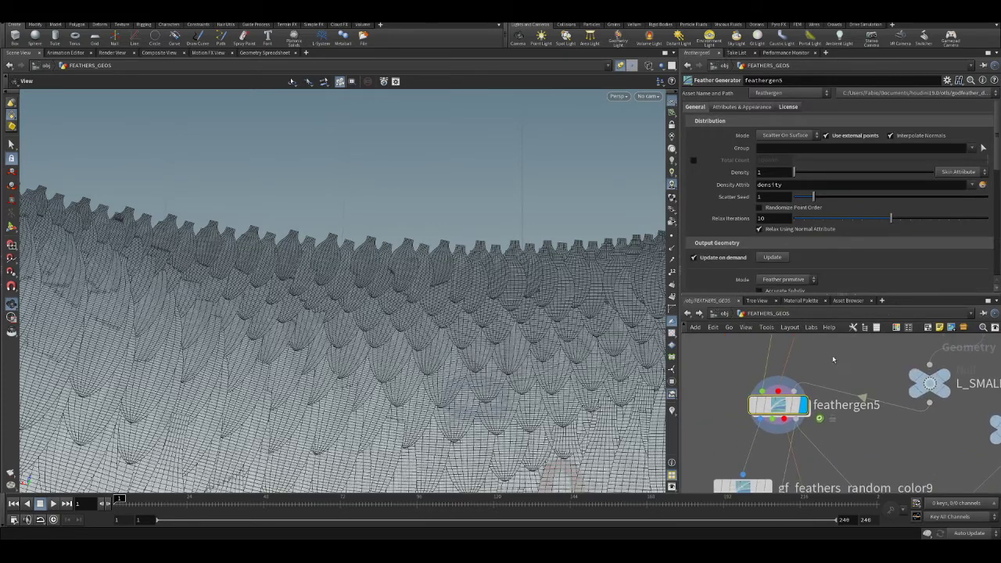
pyautogui.press('i')
pyautogui.press('i')
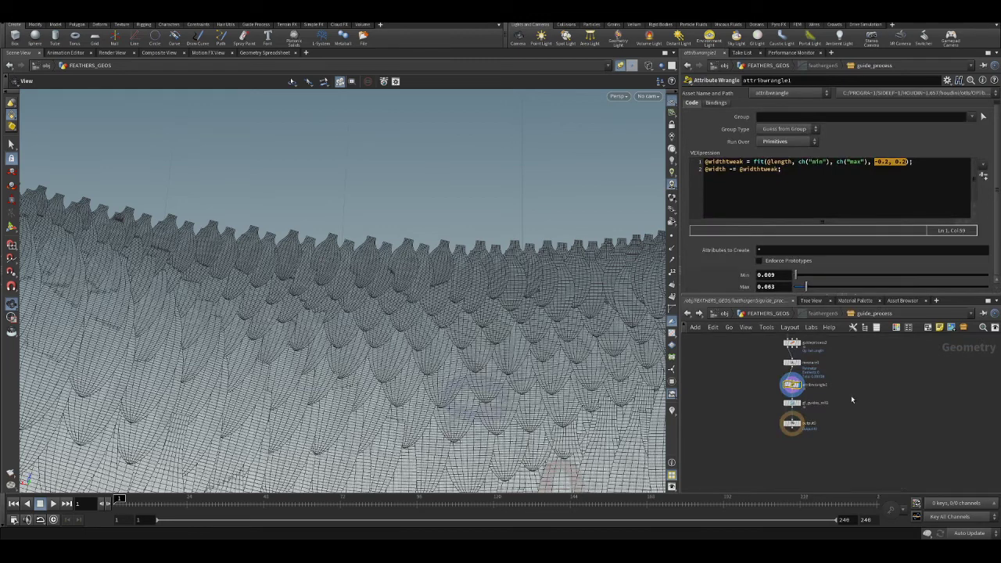
pyautogui.scroll(-4, 852, 427)
pyautogui.moveTo(771, 361); pyautogui.dragTo(967, 488)
pyautogui.scroll(5, 831, 418)
pyautogui.scroll(2, 828, 422)
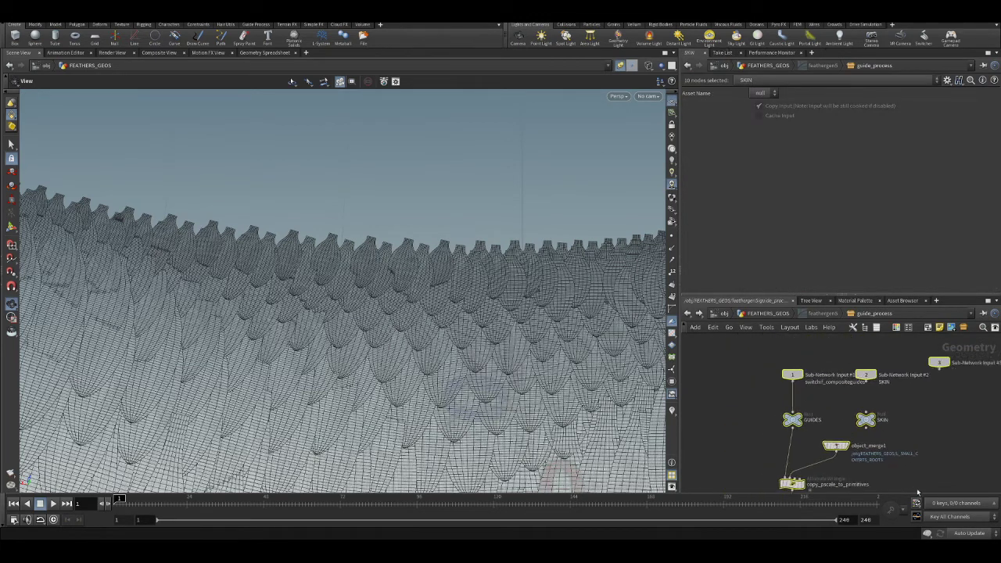
pyautogui.moveTo(828, 375); pyautogui.dragTo(820, 430, button='middle')
pyautogui.click(817, 407)
# - Select SKIN, undo object_merge1's accidental disconnect and check its roots-merge settings, then exit to FEATHERS_GEOS
pyautogui.click(875, 418)
pyautogui.scroll(3, 880, 437)
pyautogui.moveTo(813, 416); pyautogui.dragTo(839, 423)
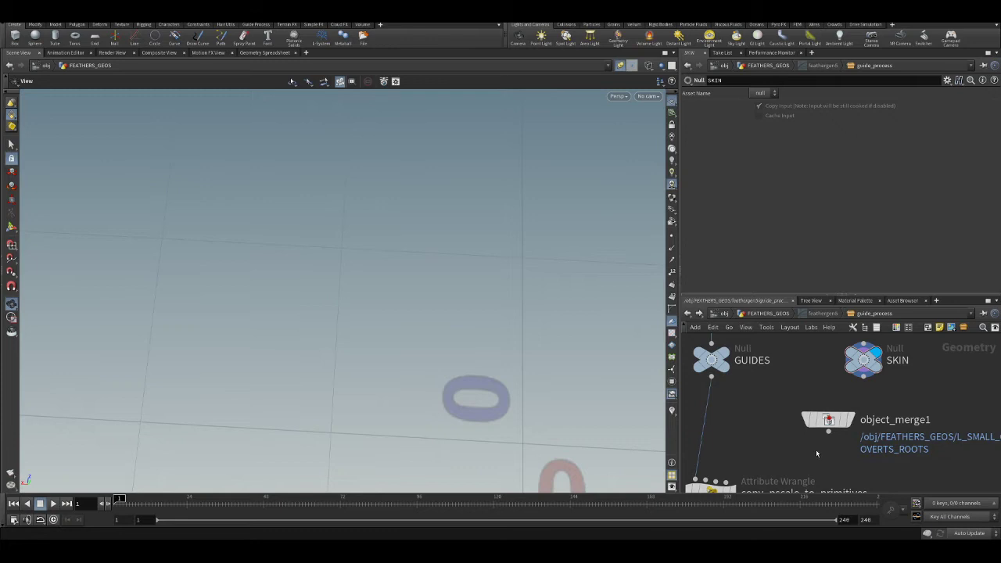
pyautogui.hotkey('ctrl', 'z')
pyautogui.hotkey('ctrl', 'z')
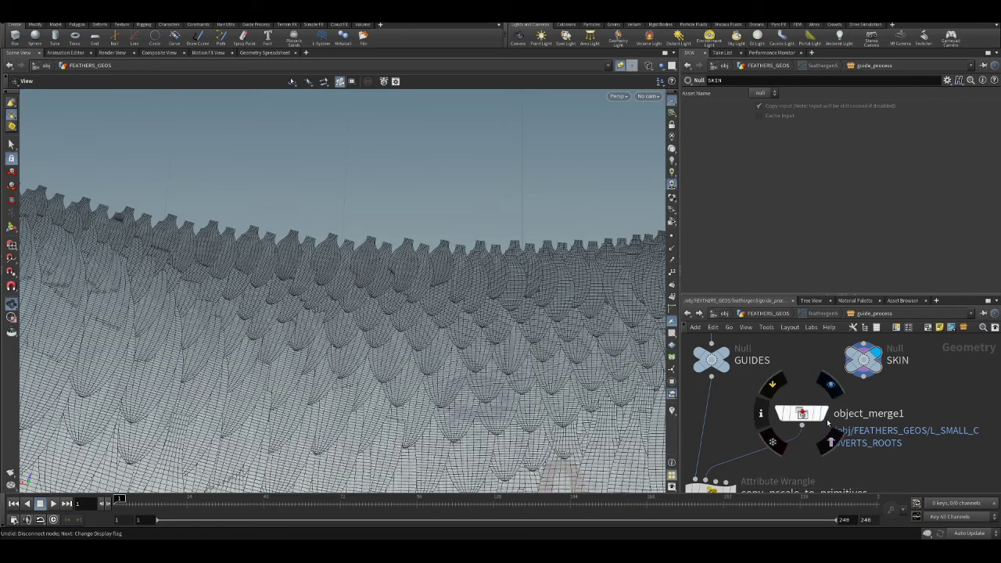
pyautogui.click(806, 415)
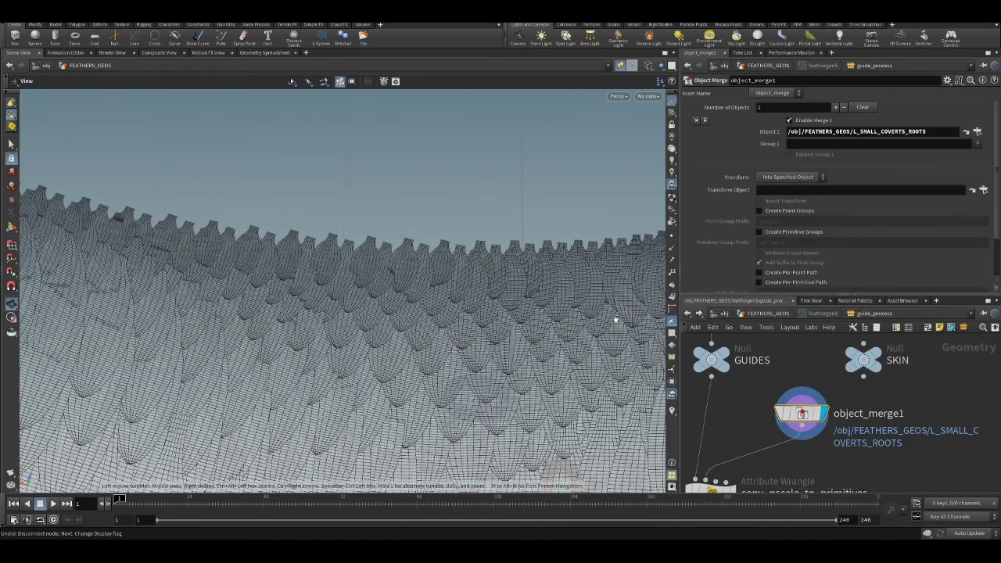
pyautogui.scroll(-5, 842, 423)
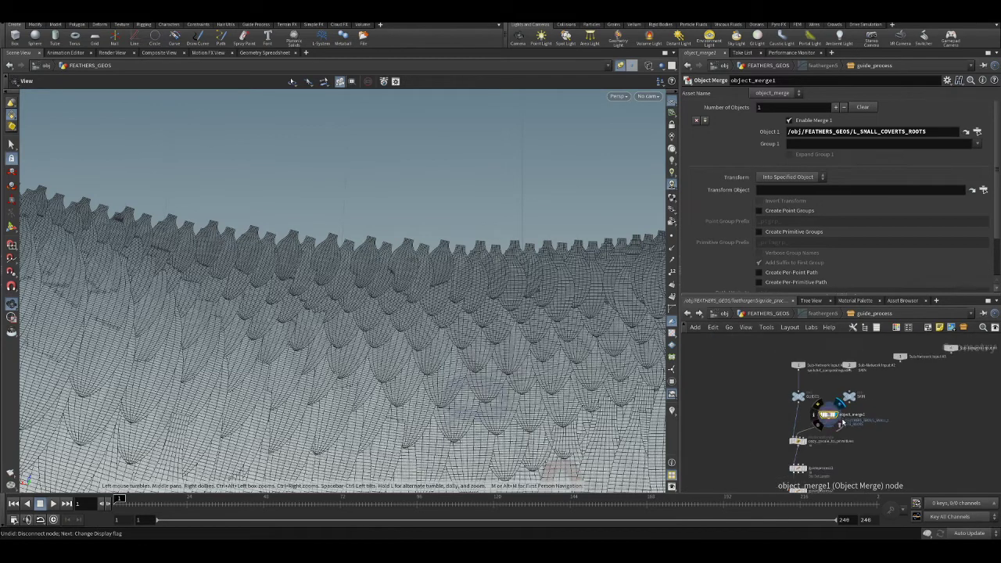
pyautogui.scroll(-6, 842, 421)
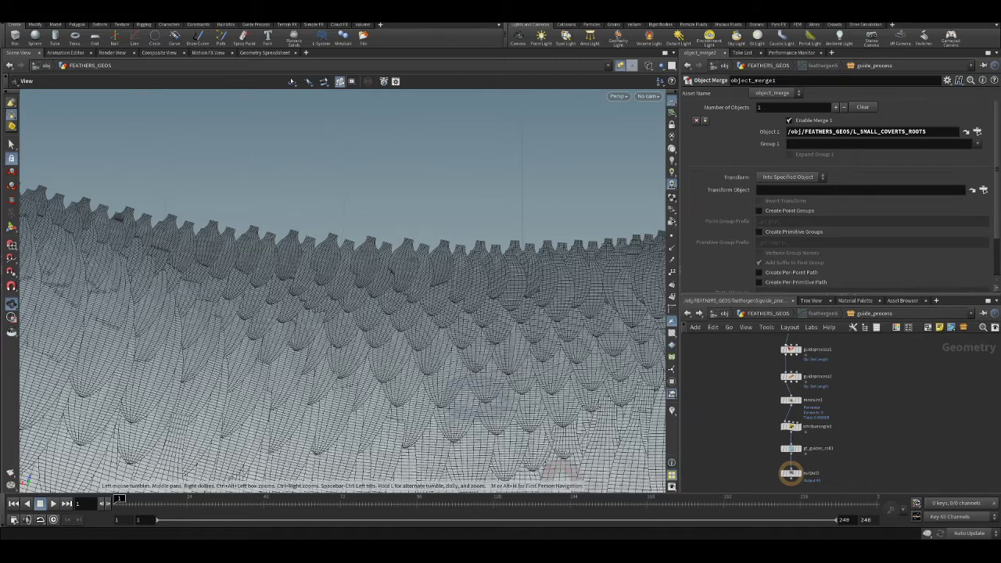
pyautogui.click(768, 313)
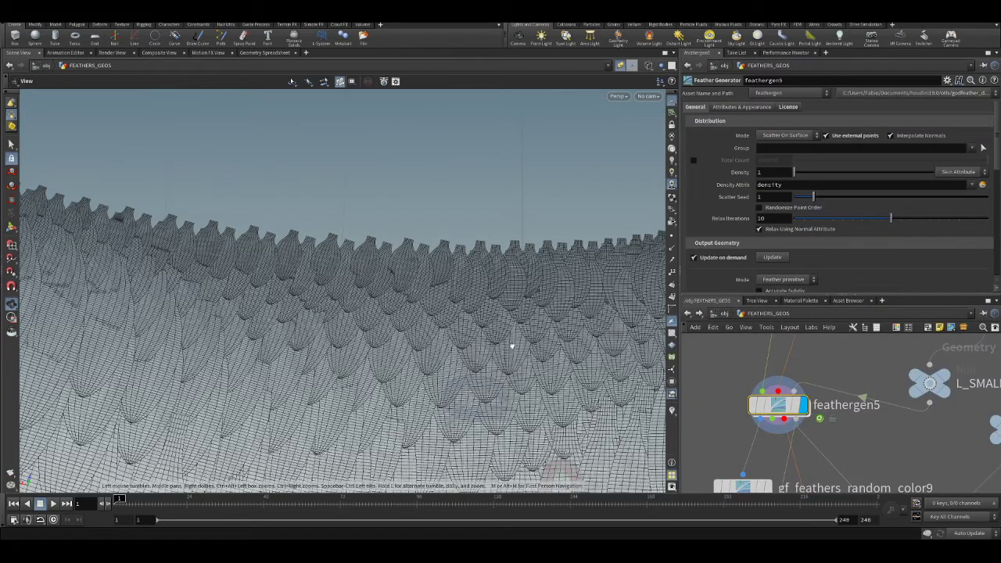
pyautogui.scroll(-8, 496, 364)
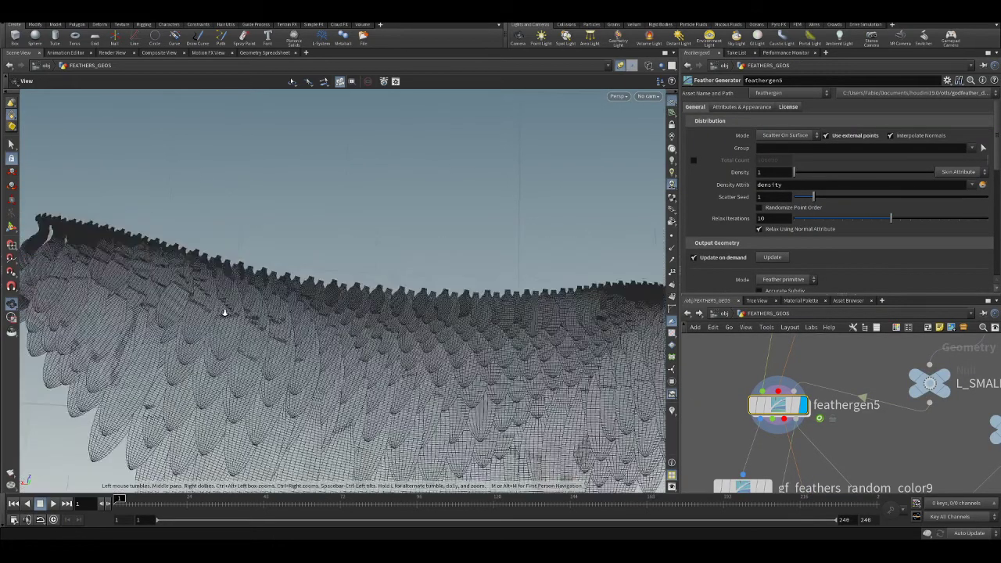
pyautogui.moveTo(430, 315); pyautogui.dragTo(441, 321)
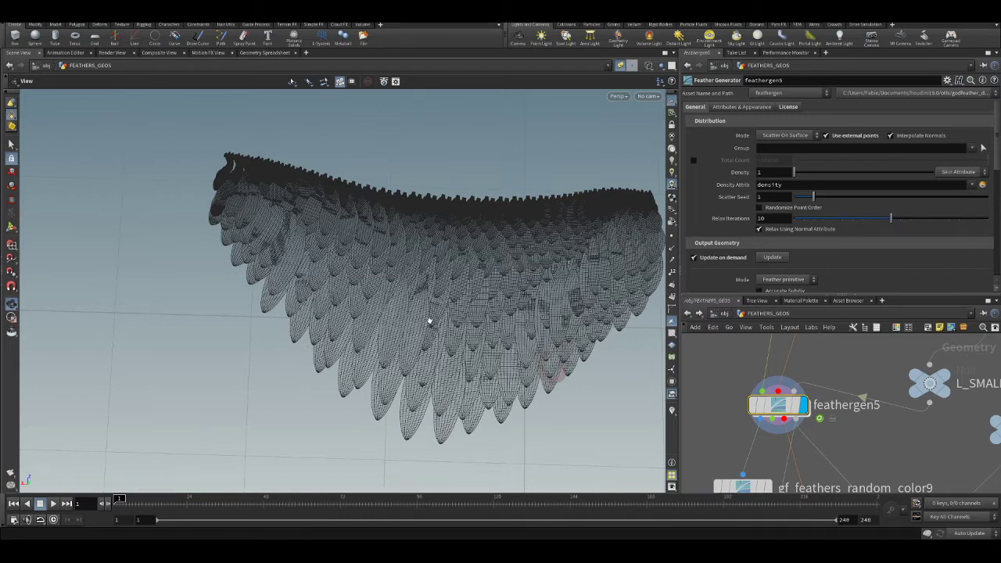
pyautogui.scroll(2, 437, 327)
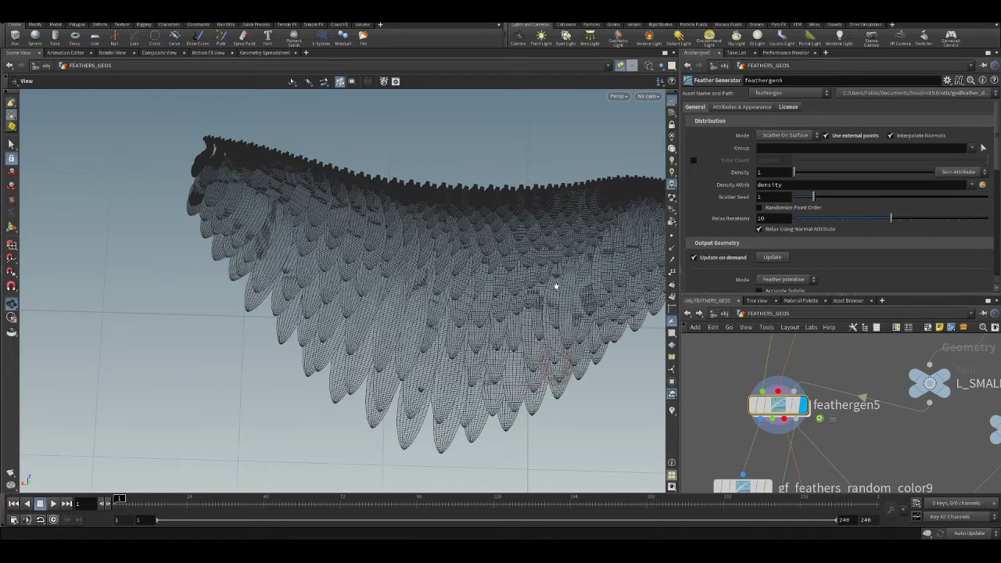
pyautogui.scroll(-5, 823, 407)
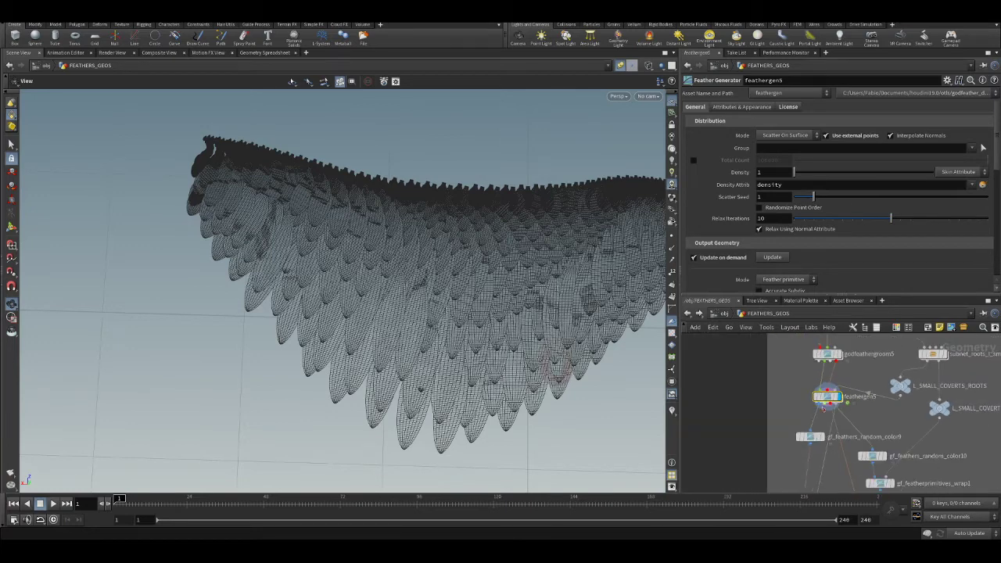
pyautogui.scroll(2, 878, 426)
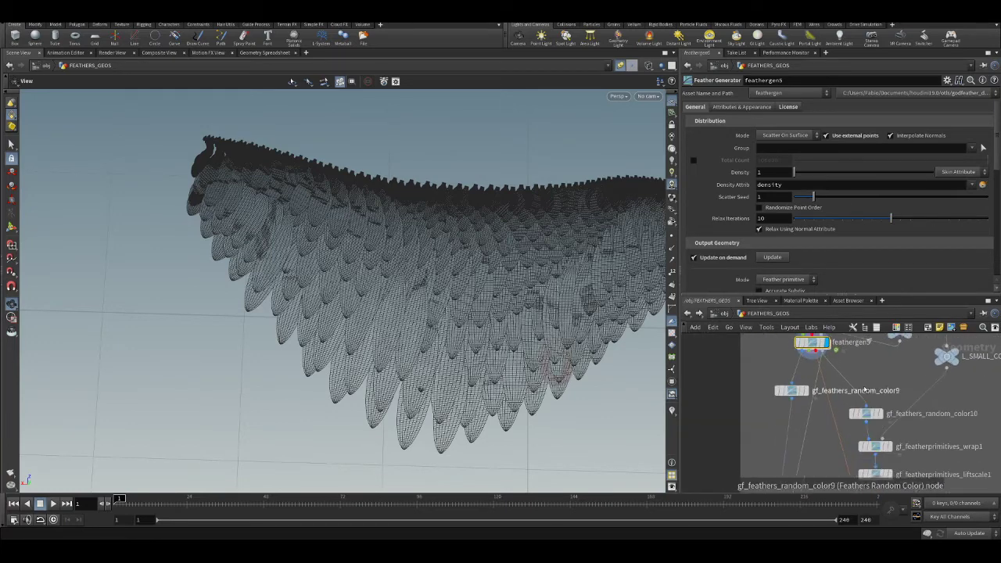
pyautogui.click(883, 420)
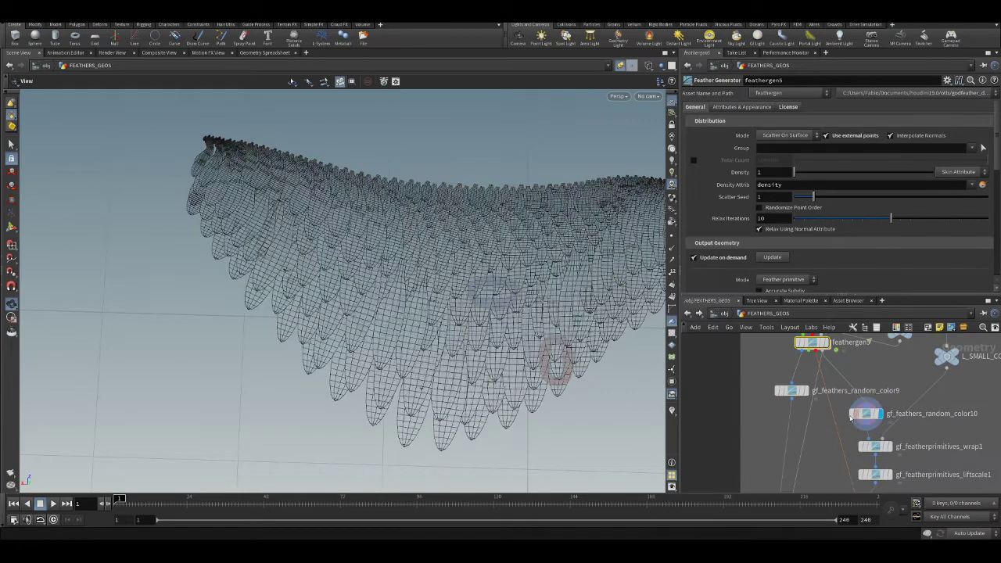
# - Show the wrapped feather primitives shaded, then display and select the lift-and-scale node
pyautogui.click(892, 451)
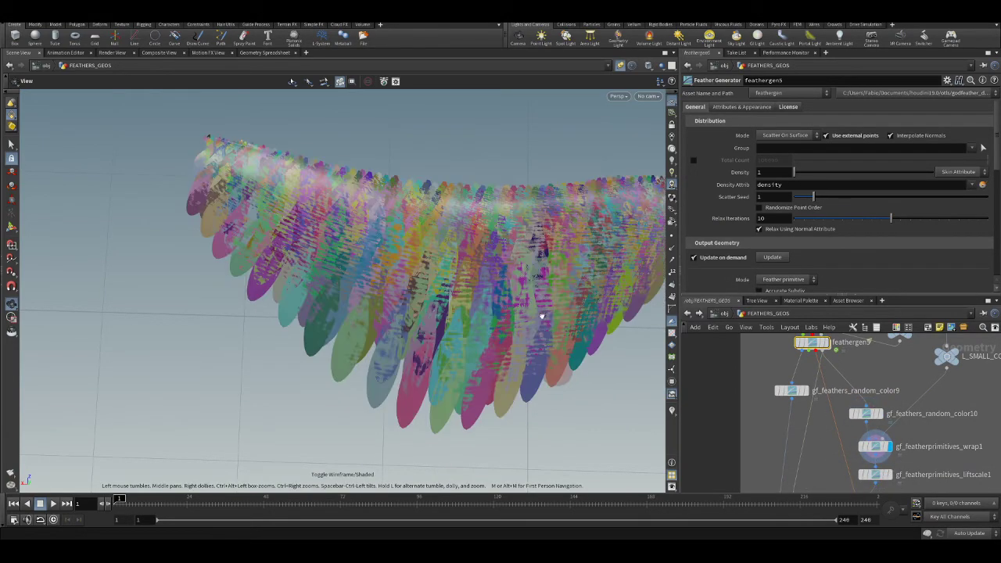
pyautogui.moveTo(546, 297)
pyautogui.mouseDown()
pyautogui.moveTo(385, 215)
pyautogui.moveTo(438, 234)
pyautogui.mouseUp()
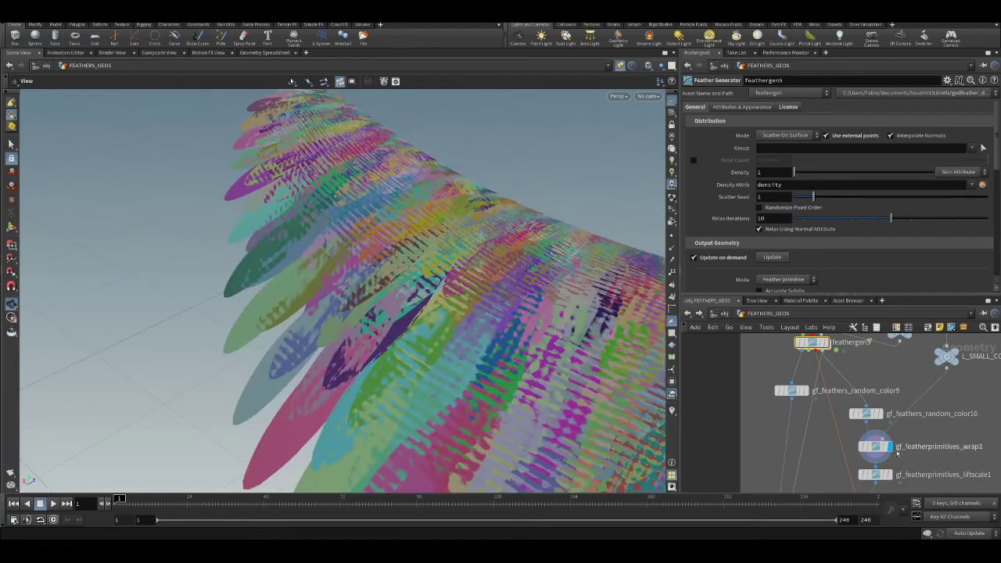
pyautogui.scroll(3, 848, 417)
pyautogui.click(848, 417)
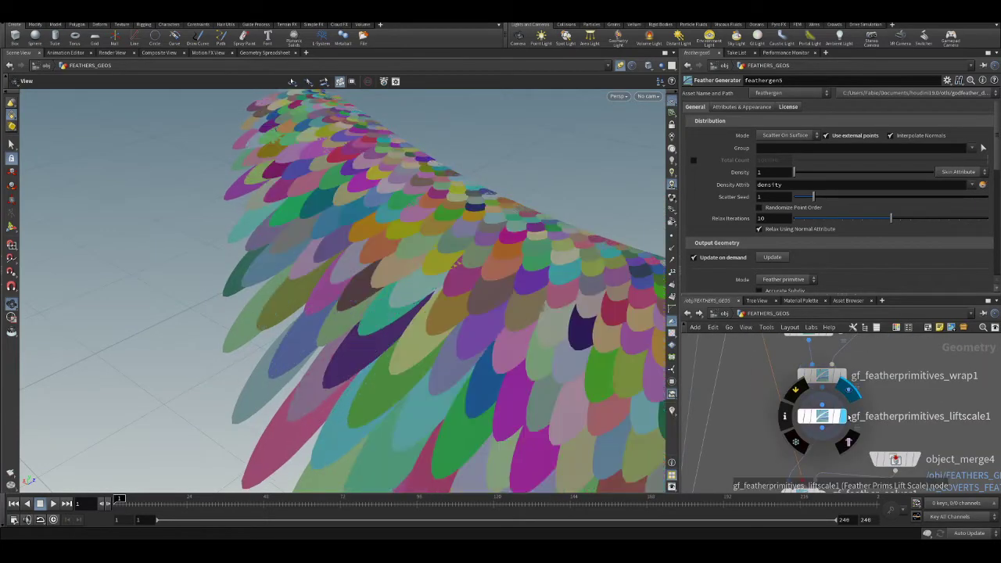
pyautogui.click(821, 419)
# - Display gf_feather_solver1's solved feathers and scroll its parameters down to the Lift field
pyautogui.moveTo(821, 419); pyautogui.dragTo(839, 327, button='middle')
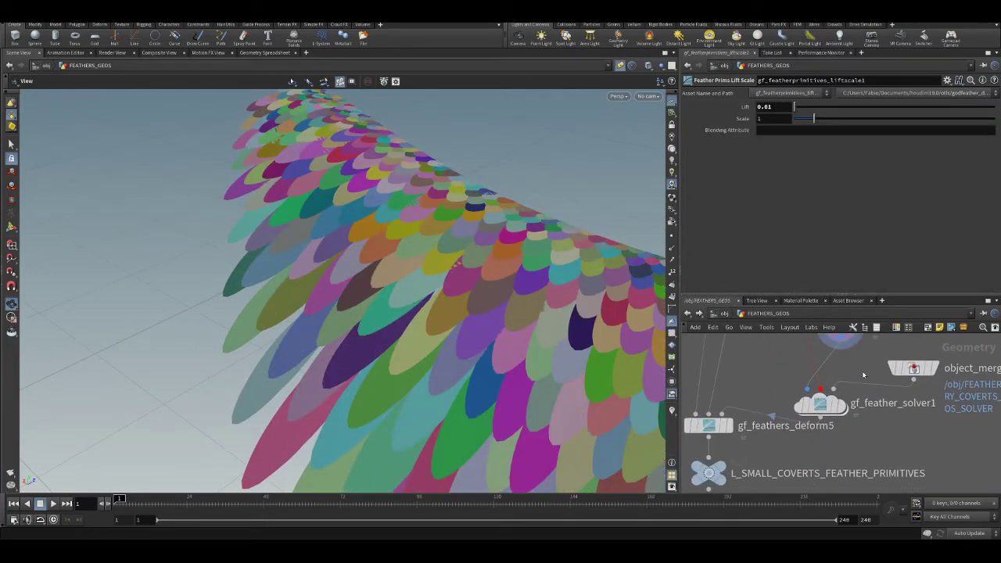
pyautogui.click(846, 412)
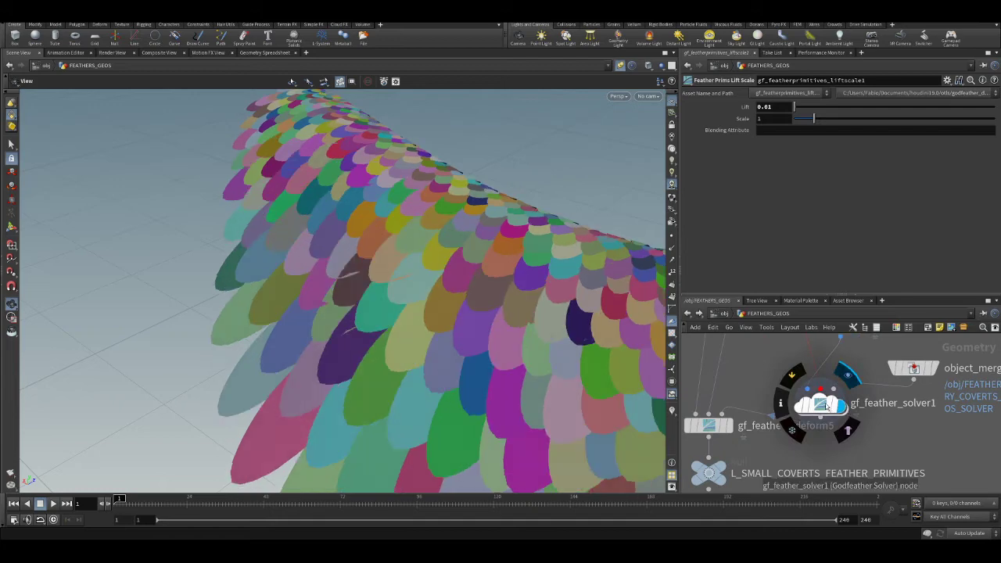
pyautogui.click(819, 404)
pyautogui.scroll(-5, 729, 207)
pyautogui.scroll(-4, 729, 208)
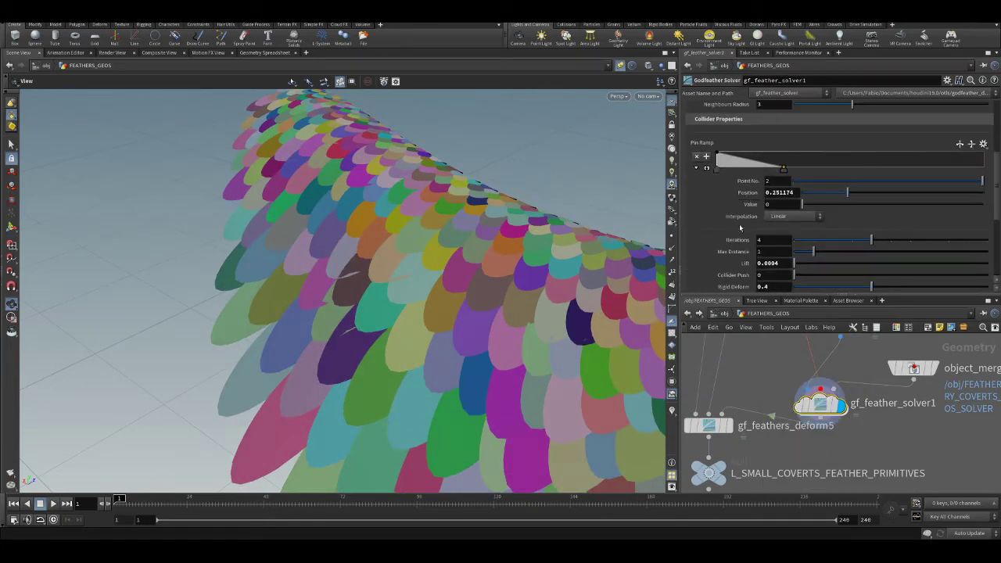
pyautogui.moveTo(469, 235); pyautogui.dragTo(497, 243)
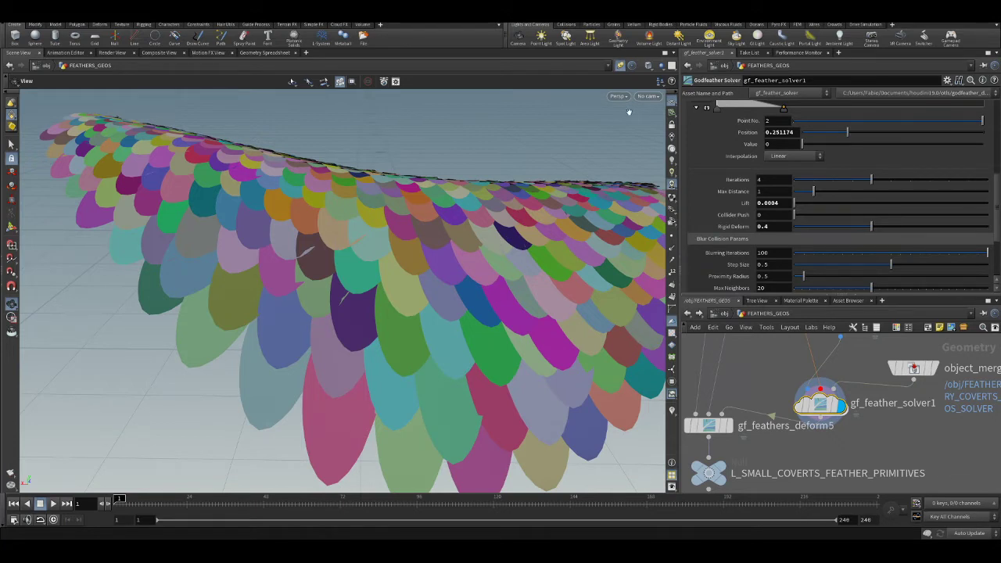
pyautogui.click(776, 202)
# - Change the feather solver's Lift from 0.0004 to 0.004
pyautogui.press('BackSpace')
pyautogui.press('BackSpace')
pyautogui.write('5')
pyautogui.press('BackSpace')
pyautogui.write('4')
pyautogui.press('Return')
# - Re-run the feather solve and orbit around the re-layered covert feathers
pyautogui.scroll(5, 821, 219)
pyautogui.scroll(2, 821, 221)
pyautogui.click(763, 131)
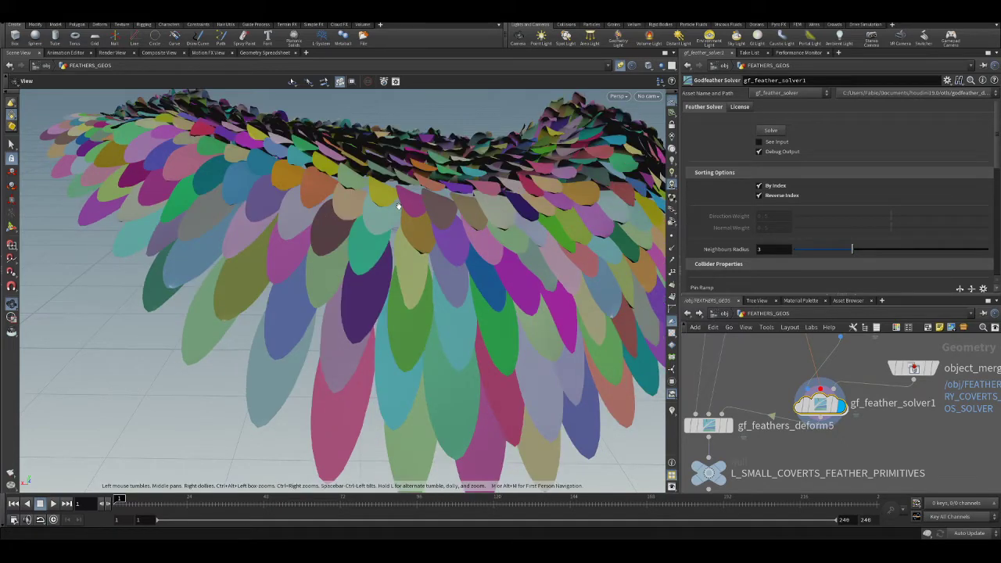
pyautogui.moveTo(345, 177); pyautogui.dragTo(329, 234)
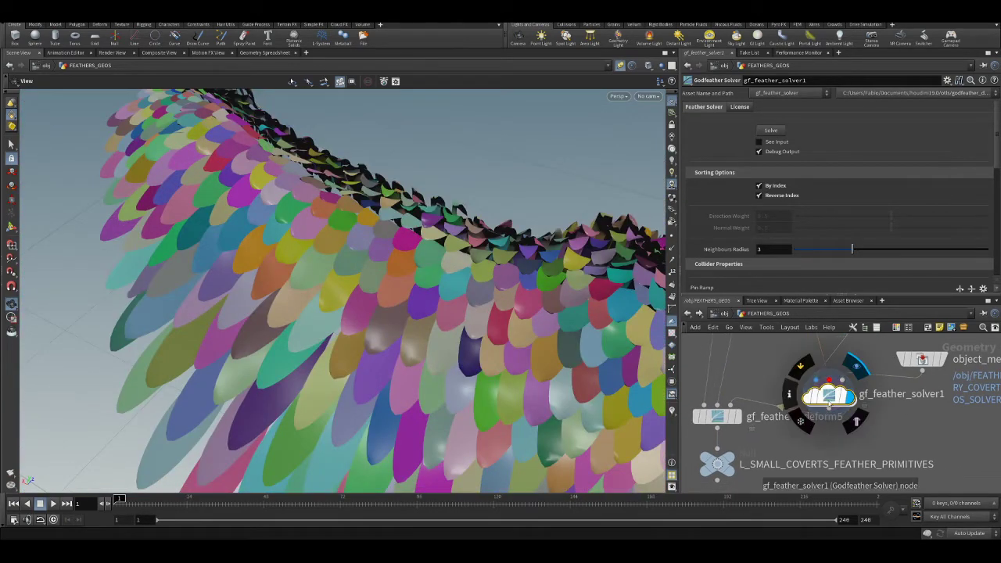
pyautogui.moveTo(739, 418)
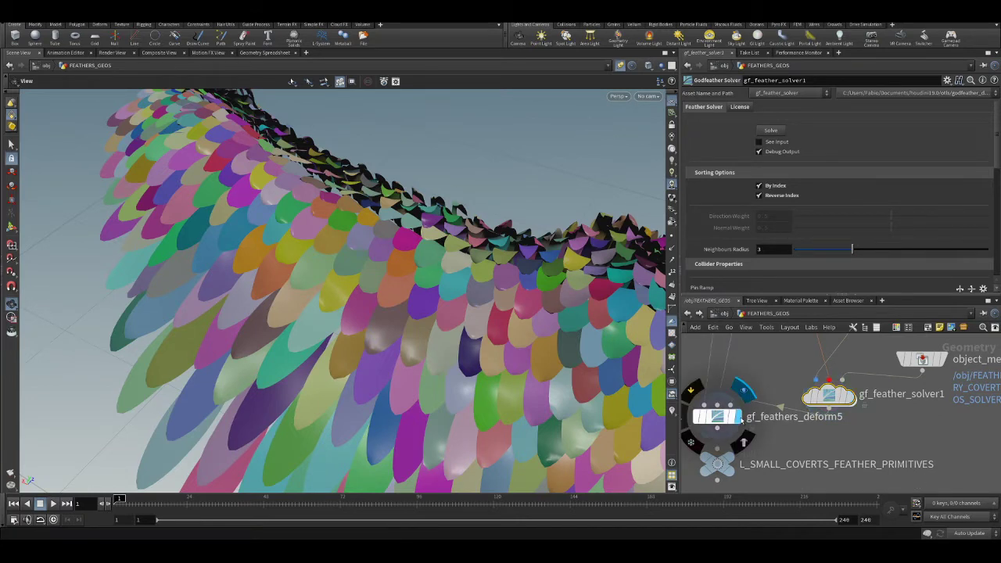
# - Set gf_feathers_deform5's Capture Radius to 0.5 and inspect the feathers from the side and below
pyautogui.click(718, 417)
pyautogui.moveTo(458, 212); pyautogui.dragTo(473, 244)
pyautogui.click(773, 107)
pyautogui.write('0.5')
pyautogui.press('Return')
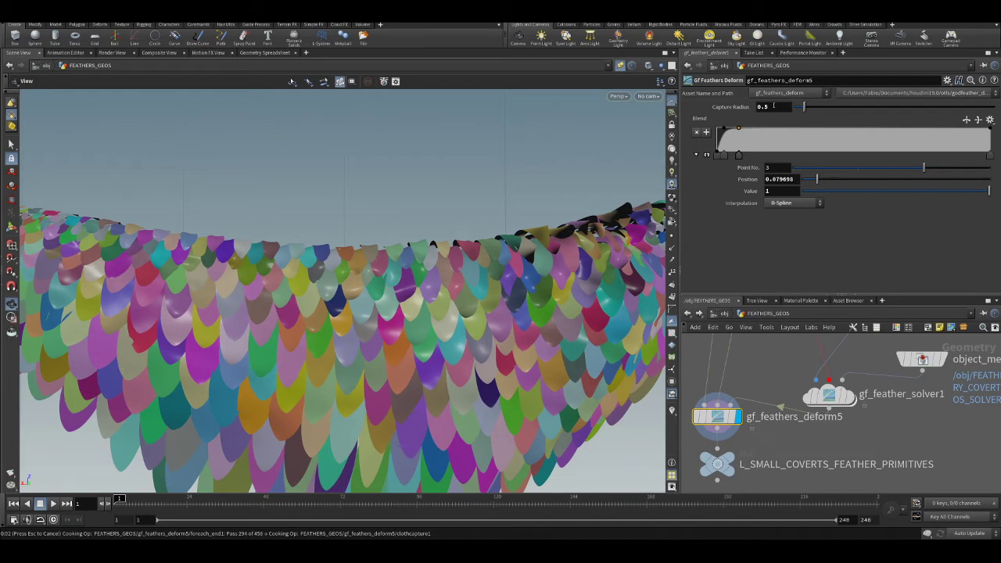
pyautogui.moveTo(460, 269); pyautogui.dragTo(247, 306)
pyautogui.moveTo(286, 196); pyautogui.dragTo(381, 237)
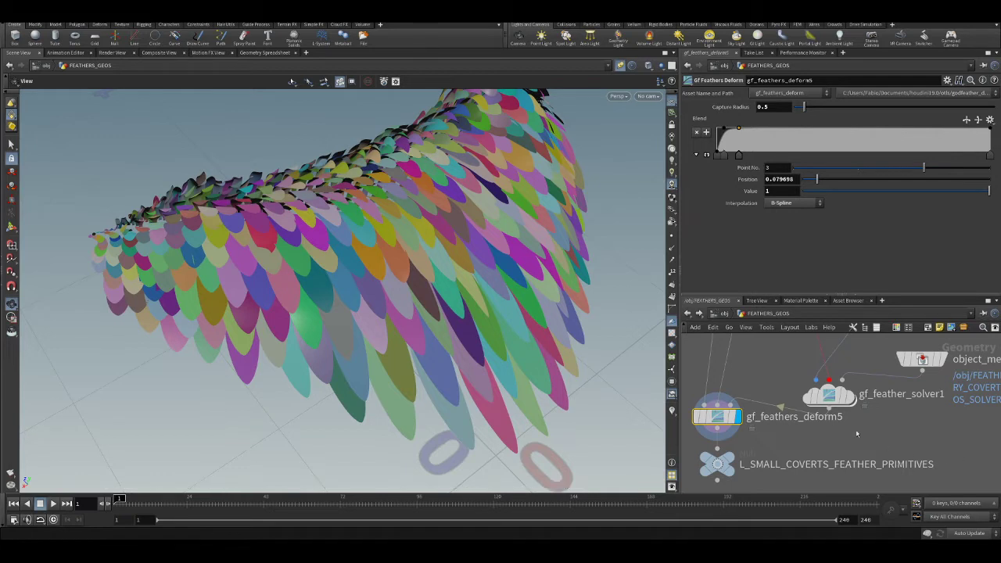
# - Set gf_feather_solver1's Lift back to 0.0004 and orbit around the wing to check the result
pyautogui.click(829, 393)
pyautogui.scroll(-10, 825, 196)
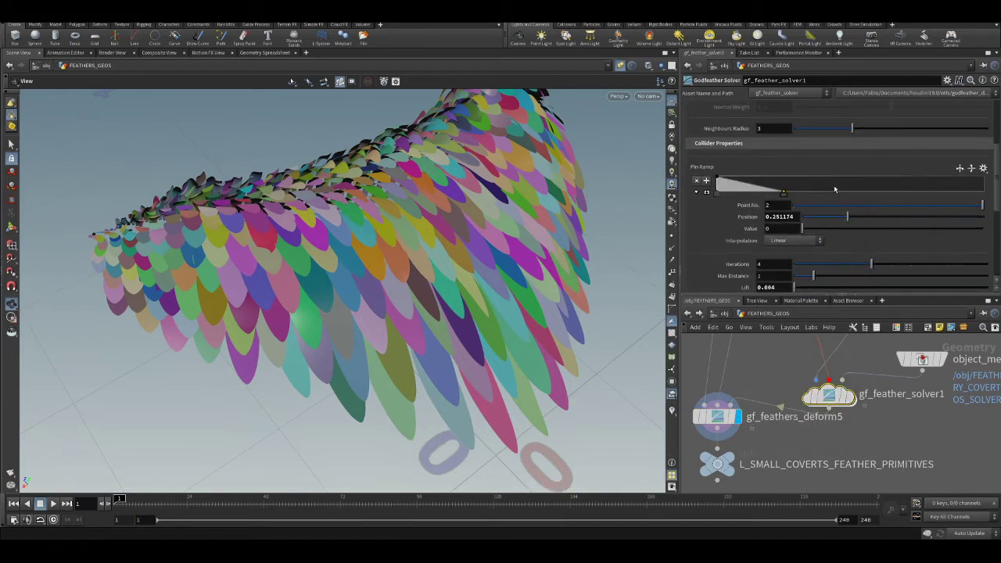
pyautogui.click(777, 179)
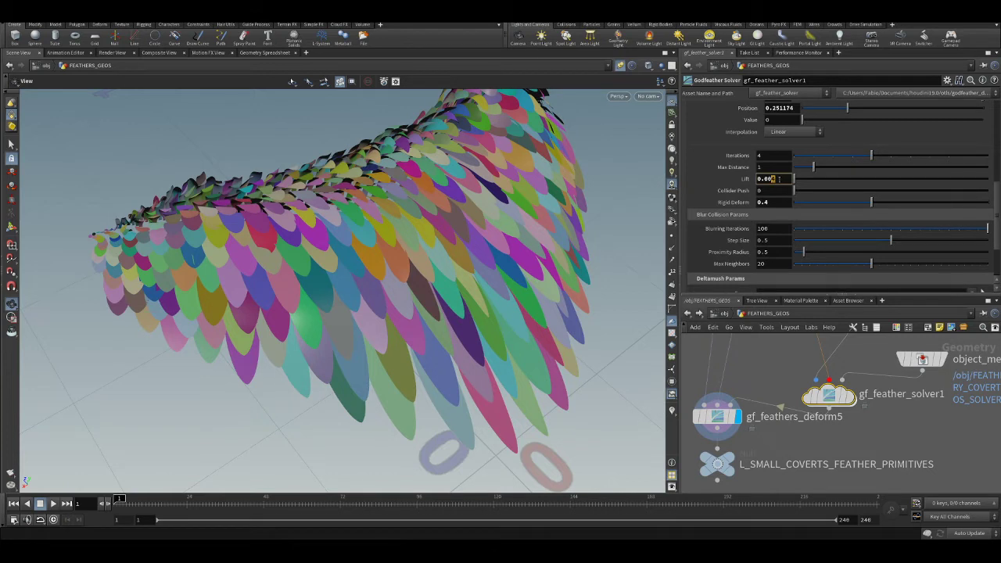
pyautogui.write('0')
pyautogui.press('Return')
pyautogui.moveTo(513, 282); pyautogui.dragTo(436, 329)
pyautogui.moveTo(474, 291); pyautogui.dragTo(521, 297)
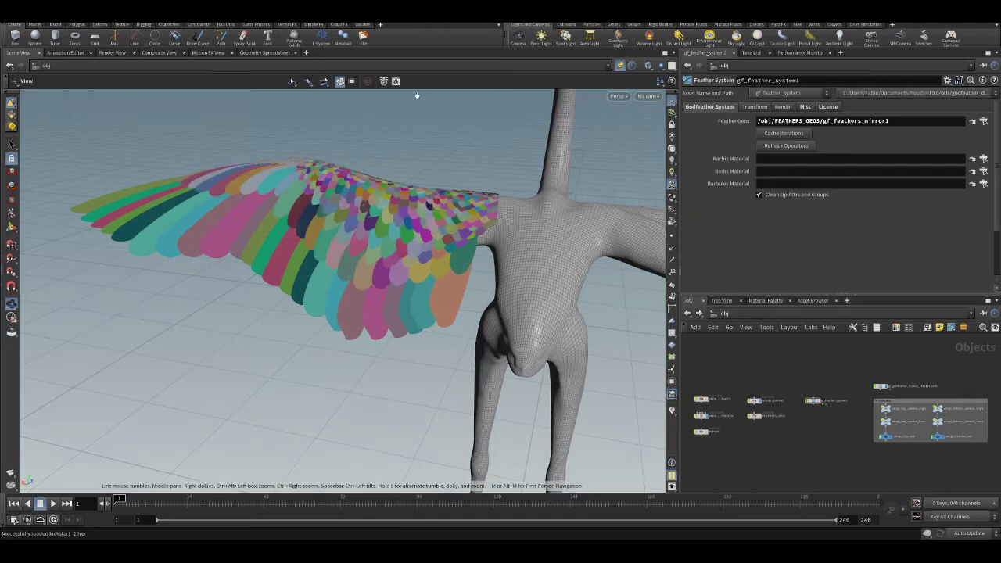
# - Enter FEATHERS_GEOS and select the ALL_FEATHERS Object Merge to review its merged inputs
pyautogui.moveTo(418, 110); pyautogui.dragTo(368, 269)
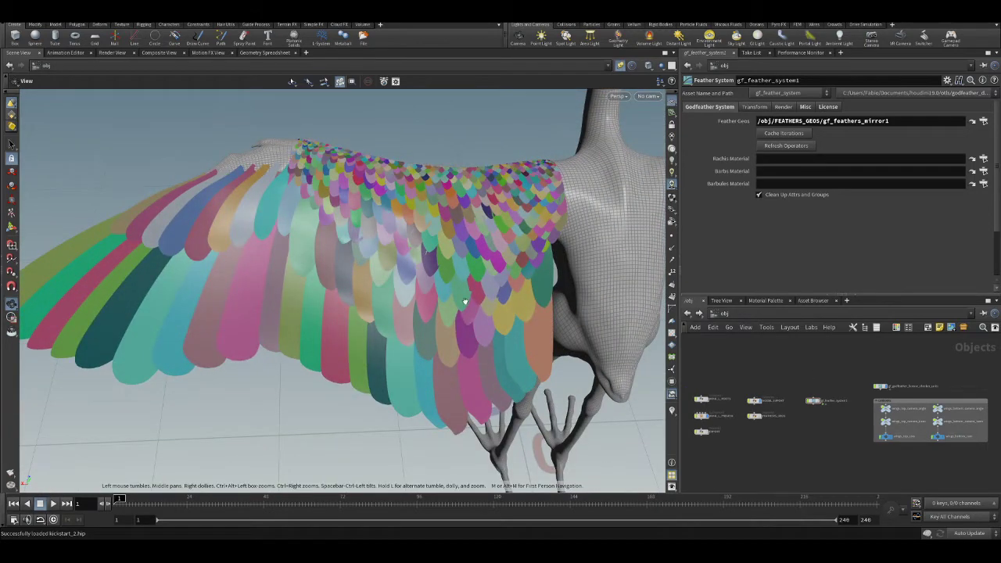
pyautogui.scroll(3, 736, 434)
pyautogui.scroll(3, 758, 427)
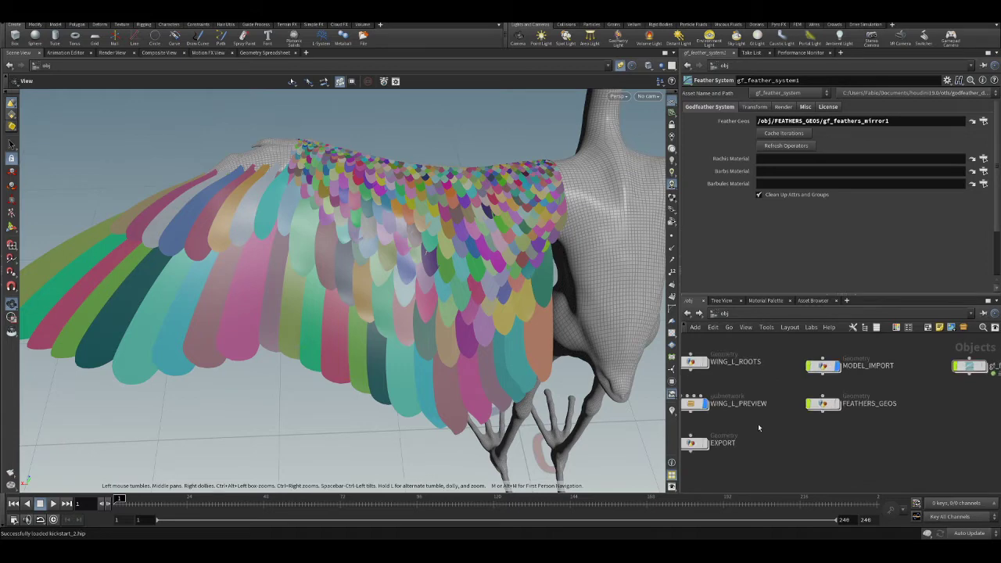
pyautogui.moveTo(552, 246); pyautogui.dragTo(582, 258)
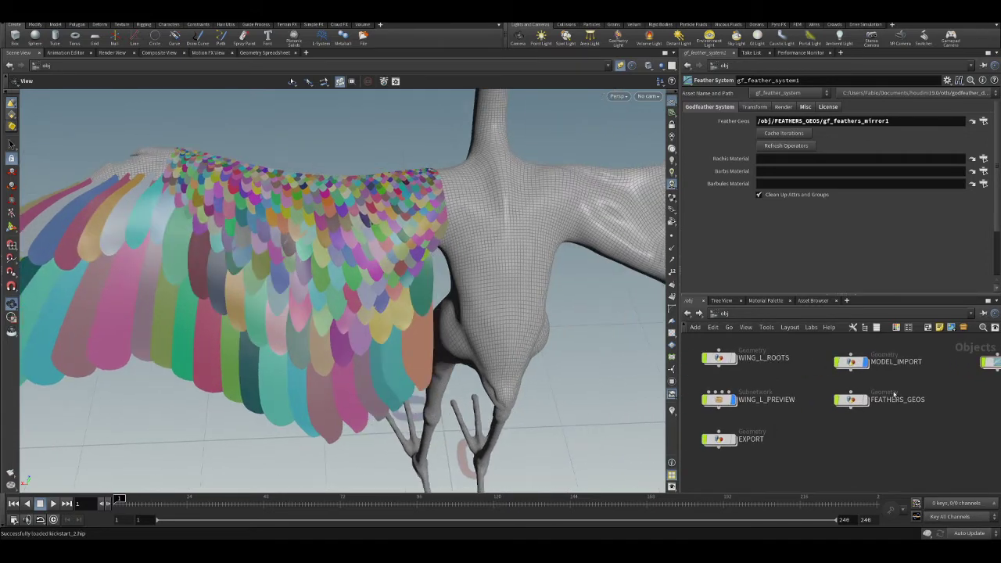
pyautogui.doubleClick(848, 401)
pyautogui.scroll(3, 788, 386)
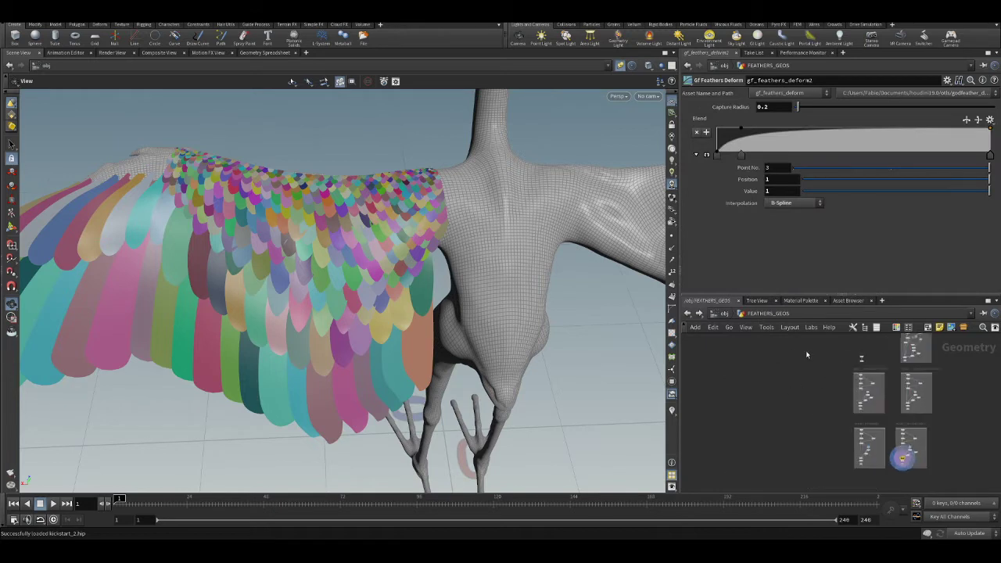
pyautogui.moveTo(794, 372); pyautogui.dragTo(731, 387, button='middle')
pyautogui.scroll(10, 753, 373)
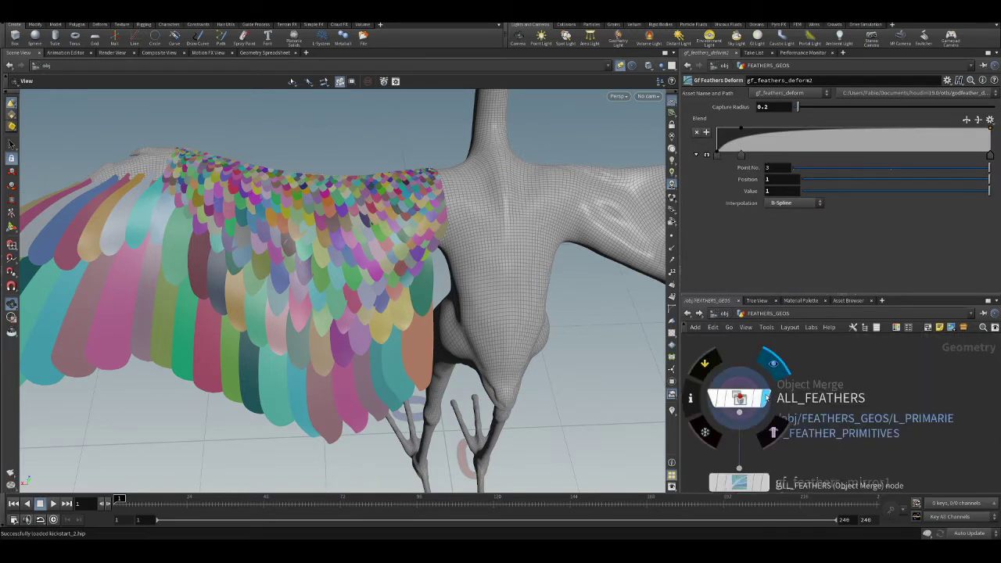
pyautogui.click(738, 399)
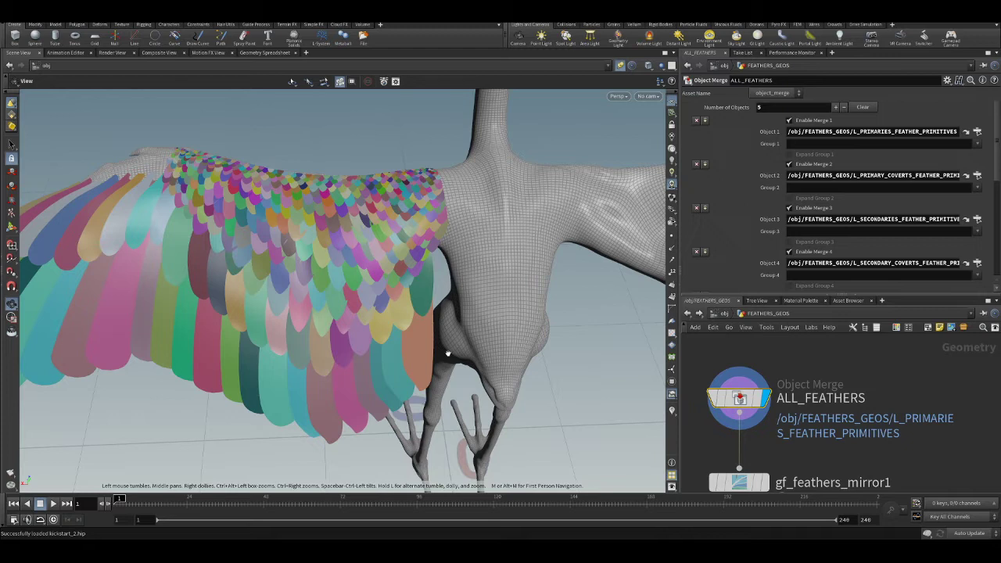
# - Set the display flag on gf_feathers_mirror1 to show the mirrored feathers
pyautogui.moveTo(886, 439); pyautogui.dragTo(886, 370, button='middle')
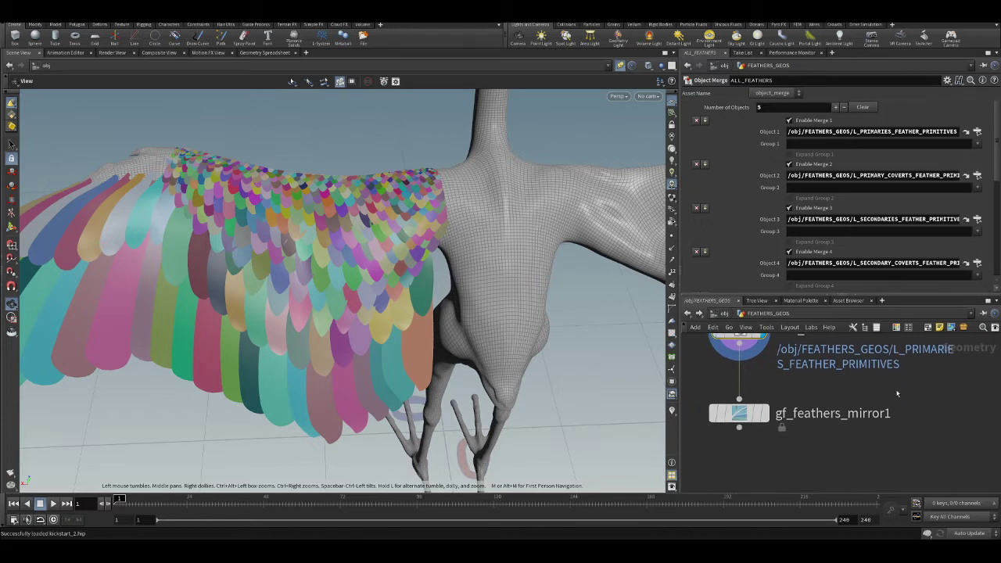
pyautogui.click(766, 419)
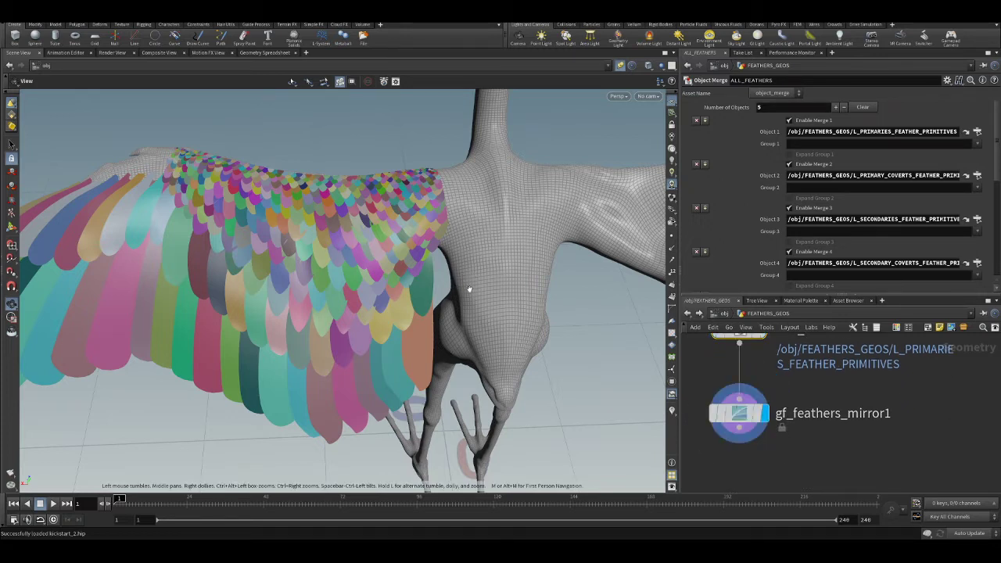
pyautogui.click(619, 65)
# - Tick Enable Merge 5 on ALL_FEATHERS to include the small covert feathers
pyautogui.moveTo(561, 100); pyautogui.dragTo(270, 107)
pyautogui.moveTo(729, 362); pyautogui.dragTo(736, 454, button='middle')
pyautogui.scroll(-4, 773, 144)
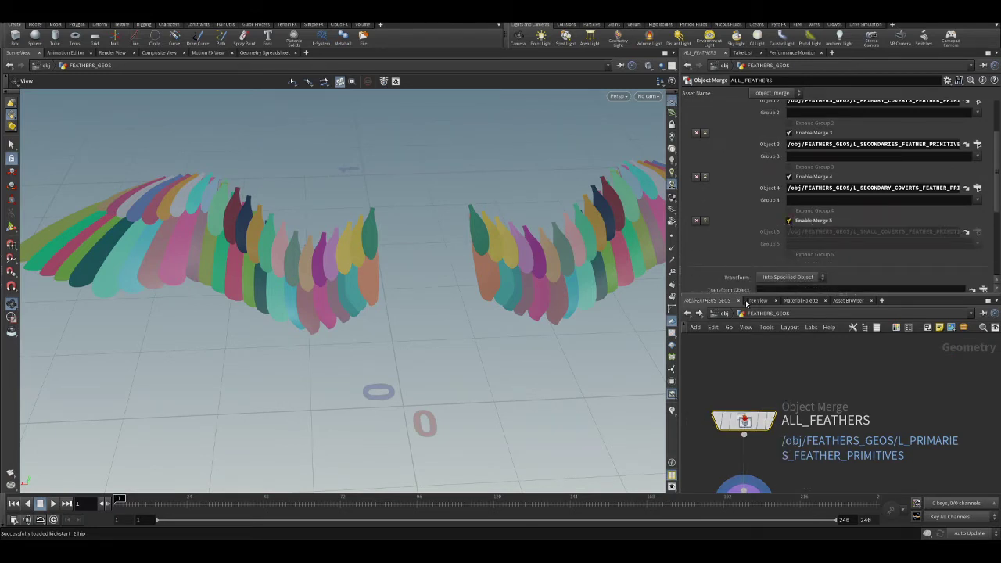
pyautogui.click(788, 219)
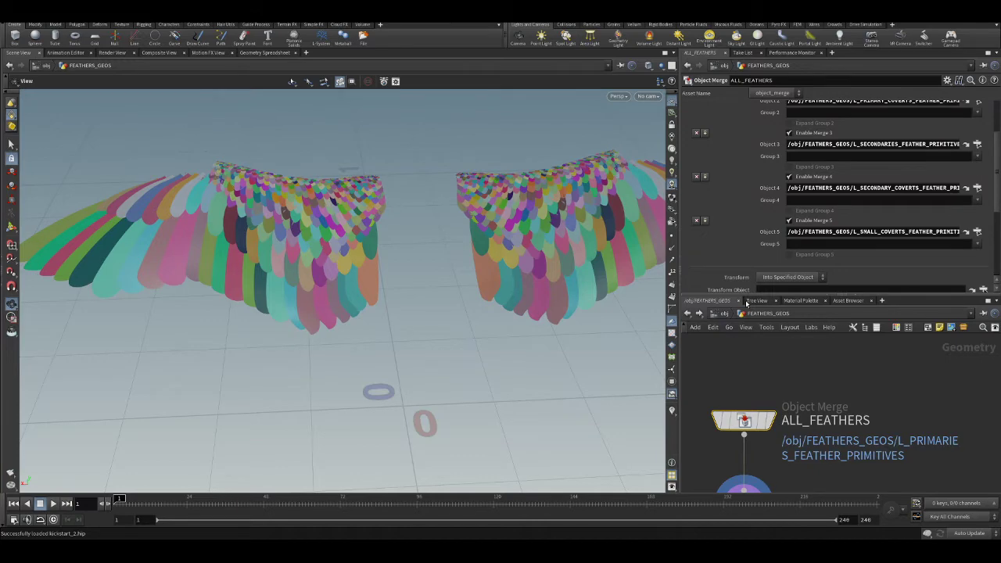
# - Inspect gf_feathers_mirror1's feathers on both wings from several angles, then go up to /obj
pyautogui.moveTo(479, 204); pyautogui.dragTo(548, 211)
pyautogui.moveTo(794, 481); pyautogui.dragTo(816, 404, button='middle')
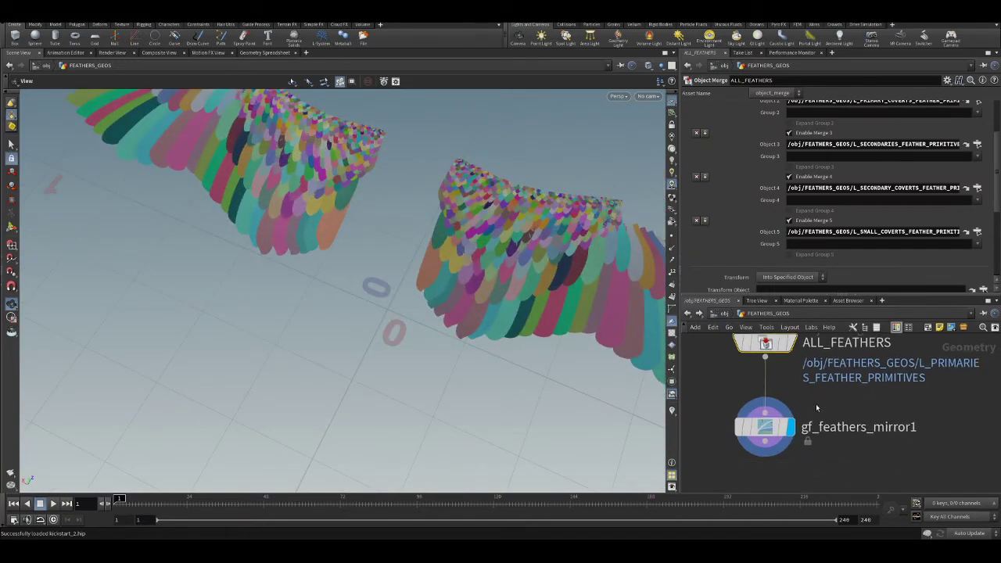
pyautogui.click(766, 433)
pyautogui.moveTo(446, 224); pyautogui.dragTo(469, 237)
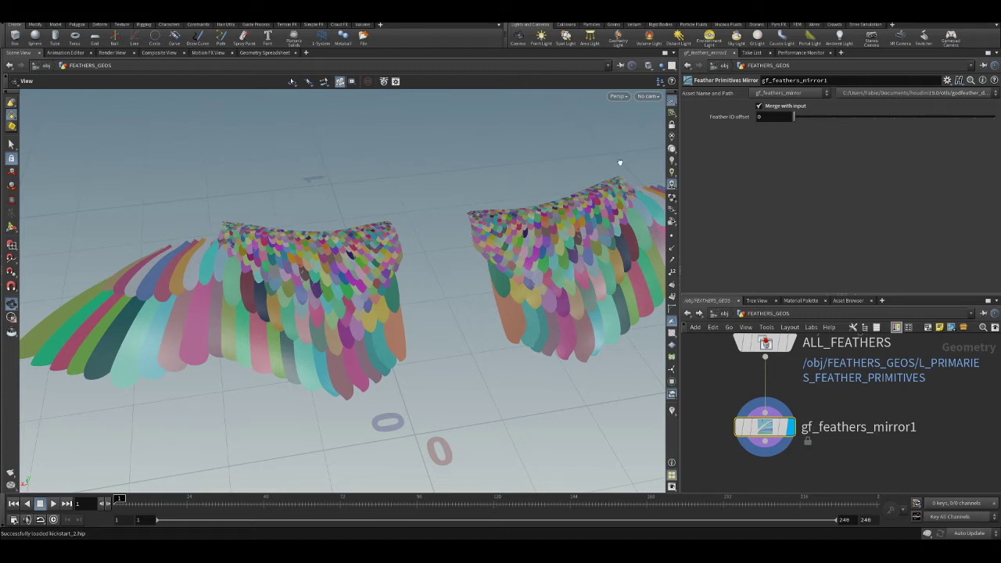
pyautogui.moveTo(484, 229); pyautogui.dragTo(207, 297)
pyautogui.hotkey('space', 'h')
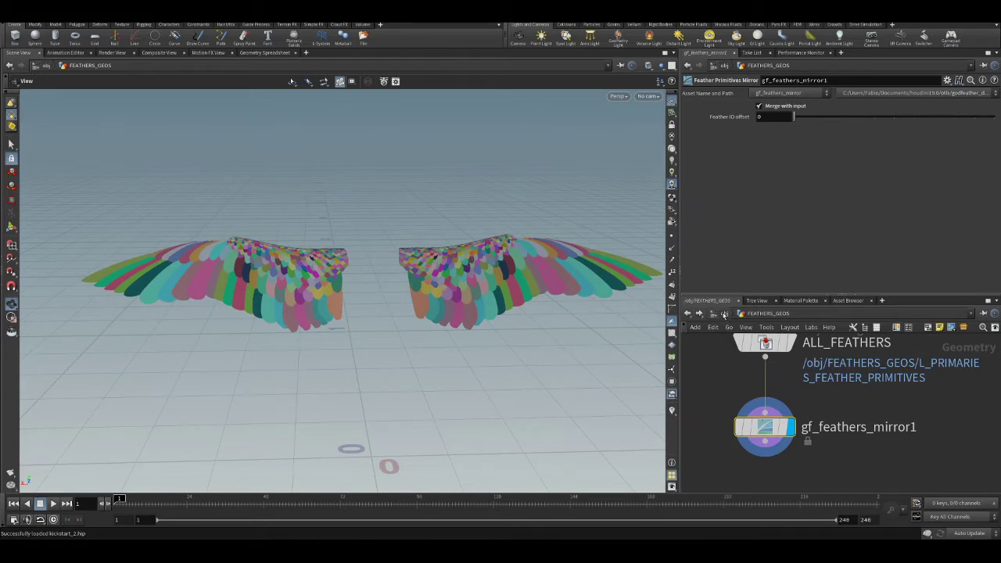
pyautogui.click(724, 313)
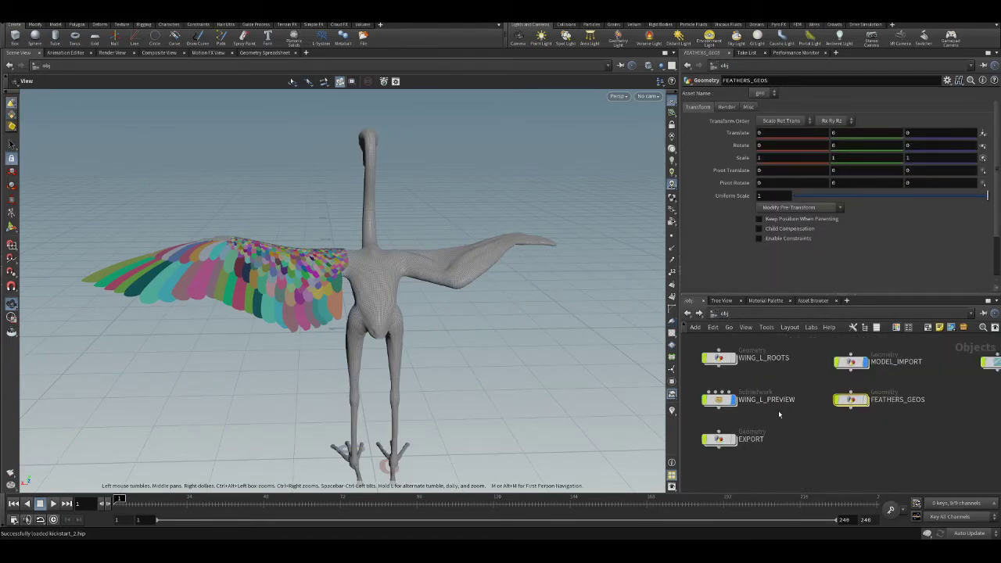
# - Inspect the feathered wing from below and set the display flag on gf_feather_system1
pyautogui.moveTo(863, 441); pyautogui.dragTo(805, 457, button='middle')
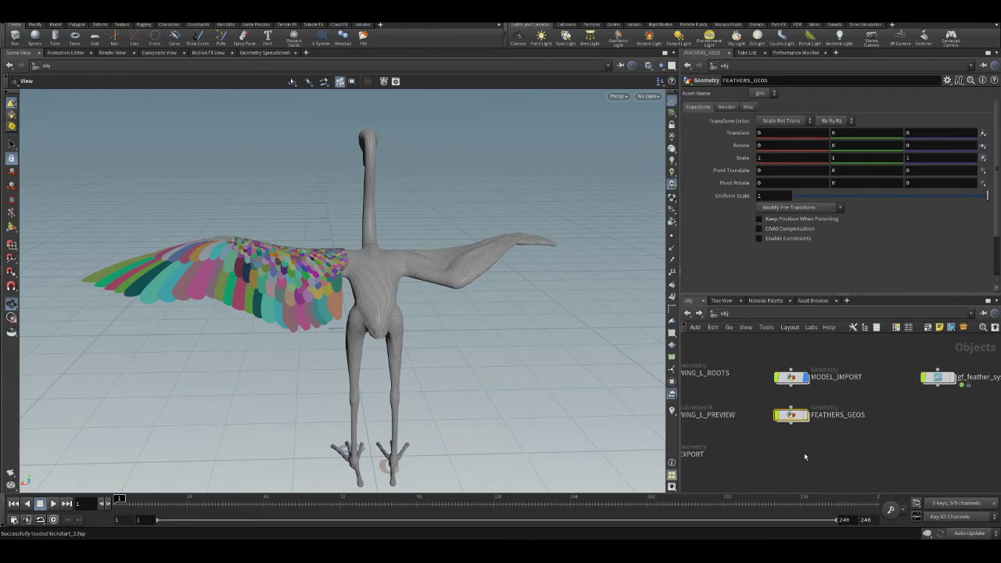
pyautogui.moveTo(279, 346); pyautogui.dragTo(313, 308)
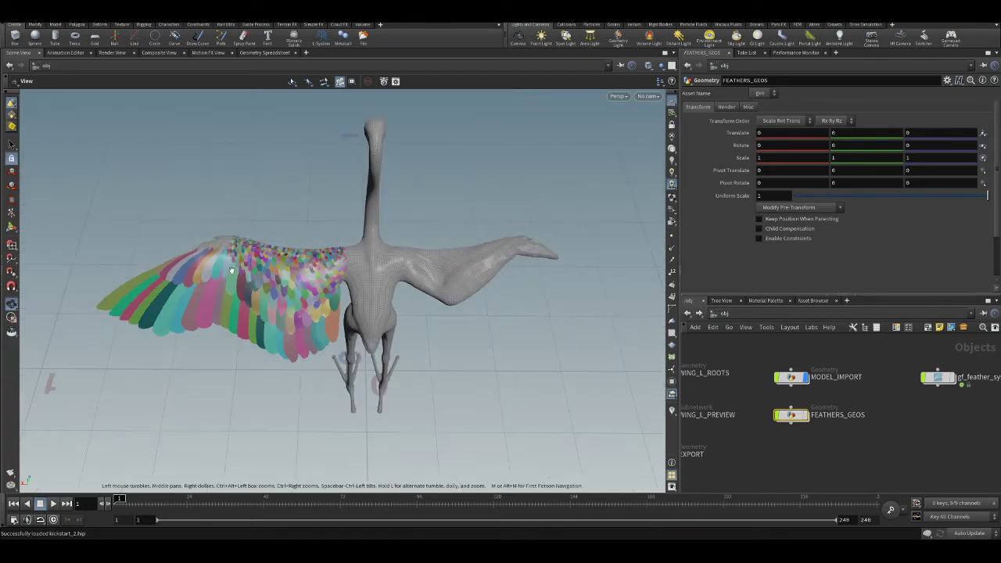
pyautogui.scroll(3, 314, 307)
pyautogui.scroll(5, 313, 308)
pyautogui.moveTo(314, 307); pyautogui.dragTo(34, 353)
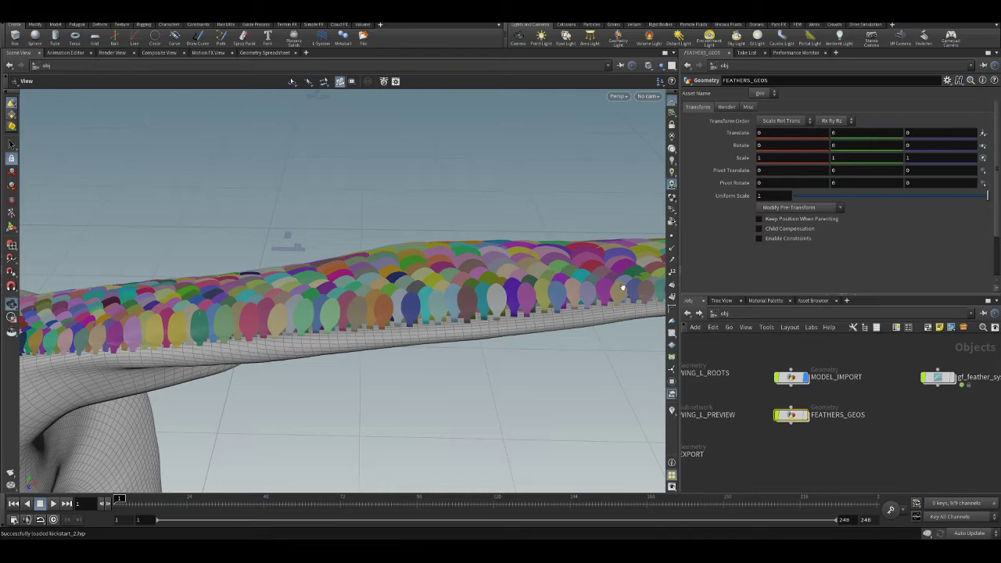
pyautogui.moveTo(430, 315); pyautogui.dragTo(500, 290)
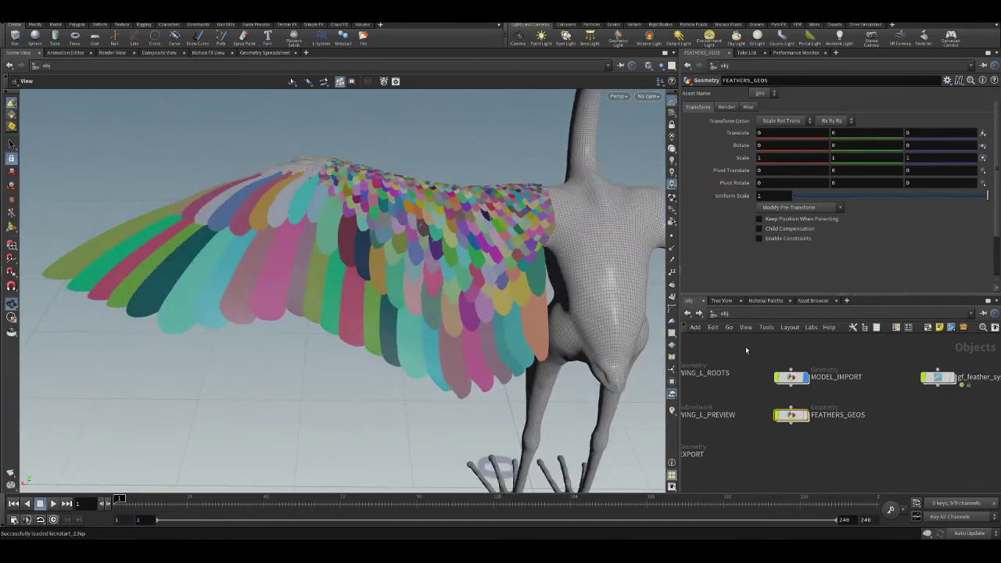
pyautogui.scroll(3, 900, 415)
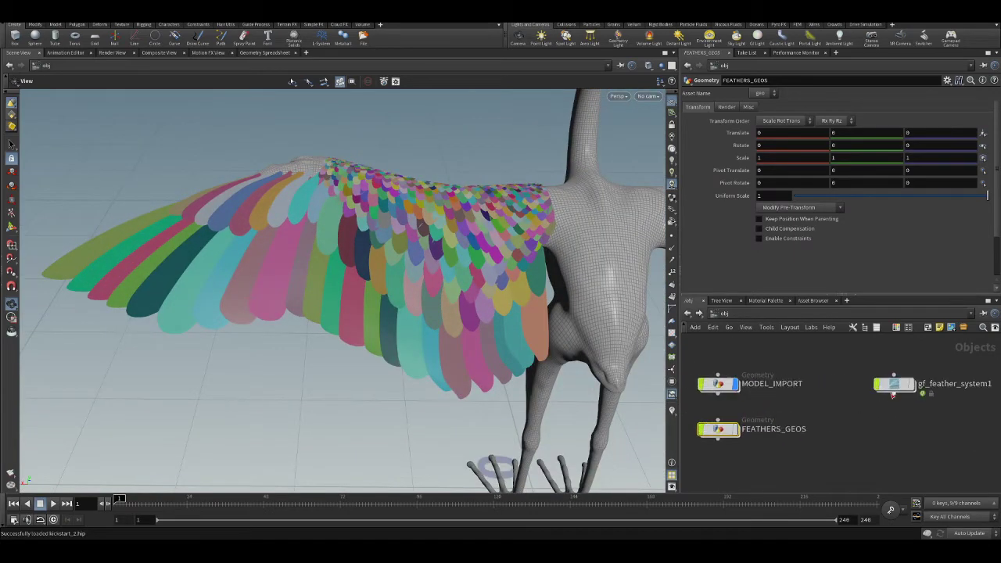
pyautogui.click(915, 387)
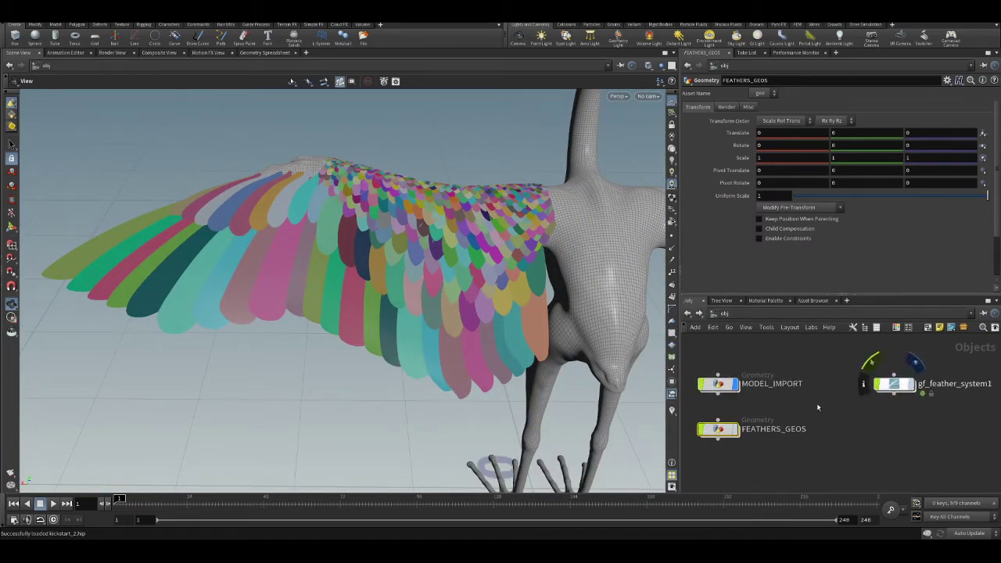
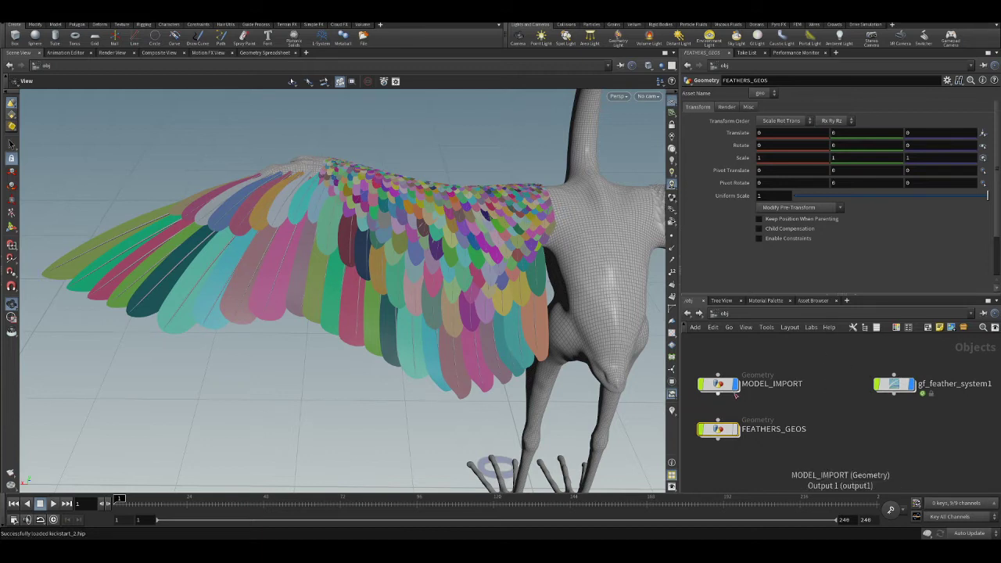
# - Turn off WING_L_PREVIEW's display flag and center gf_feather_system1 in the network
pyautogui.scroll(-3, 766, 401)
pyautogui.scroll(3, 753, 448)
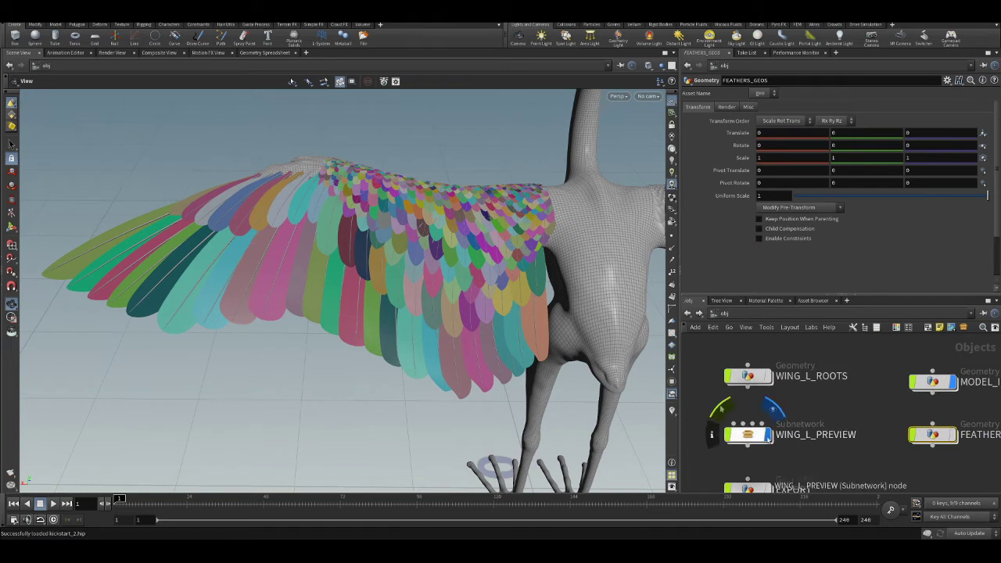
pyautogui.click(716, 416)
pyautogui.moveTo(873, 411); pyautogui.dragTo(771, 396, button='middle')
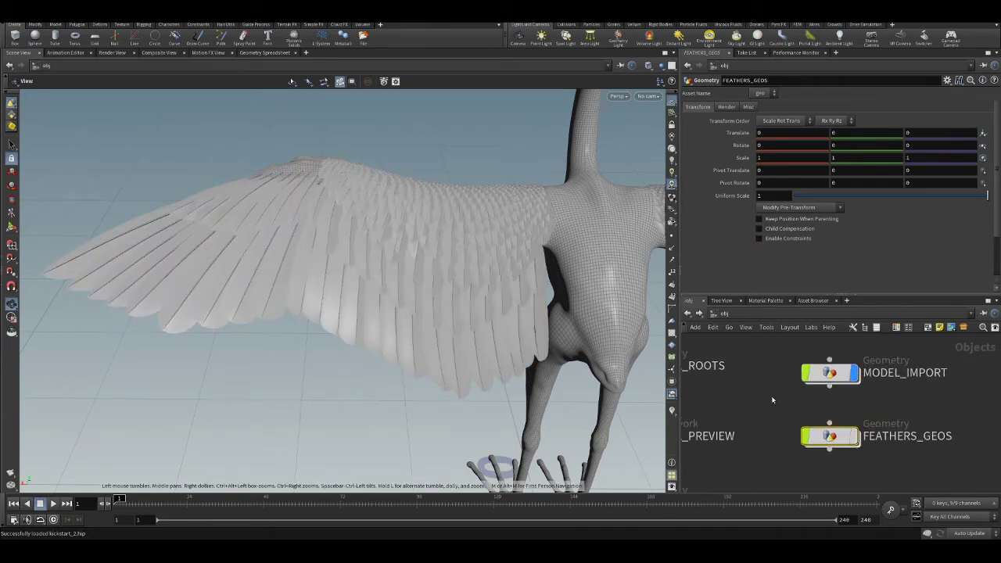
pyautogui.scroll(-2, 889, 385)
pyautogui.moveTo(889, 385); pyautogui.dragTo(794, 385, button='middle')
pyautogui.scroll(3, 911, 381)
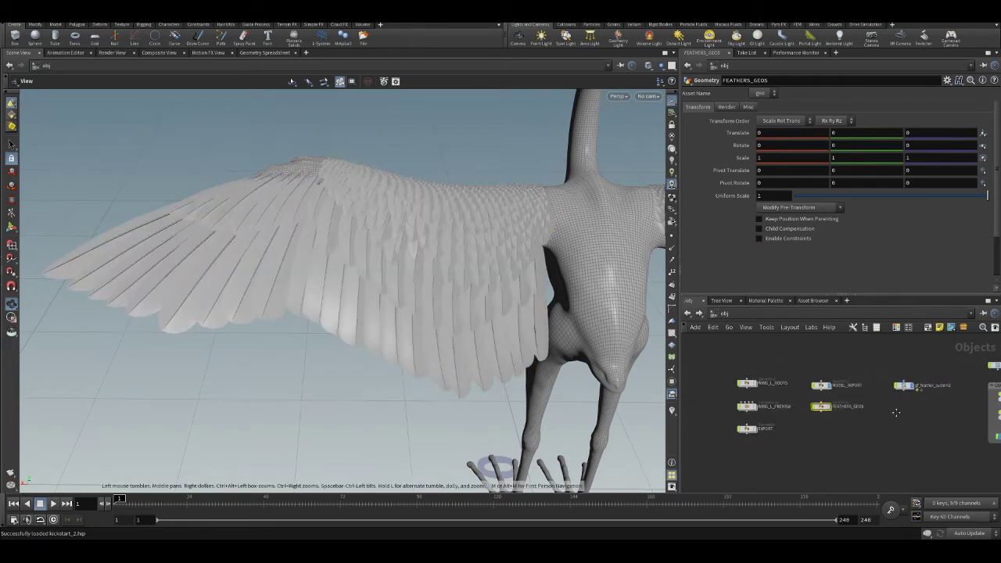
pyautogui.moveTo(912, 381); pyautogui.dragTo(862, 399, button='middle')
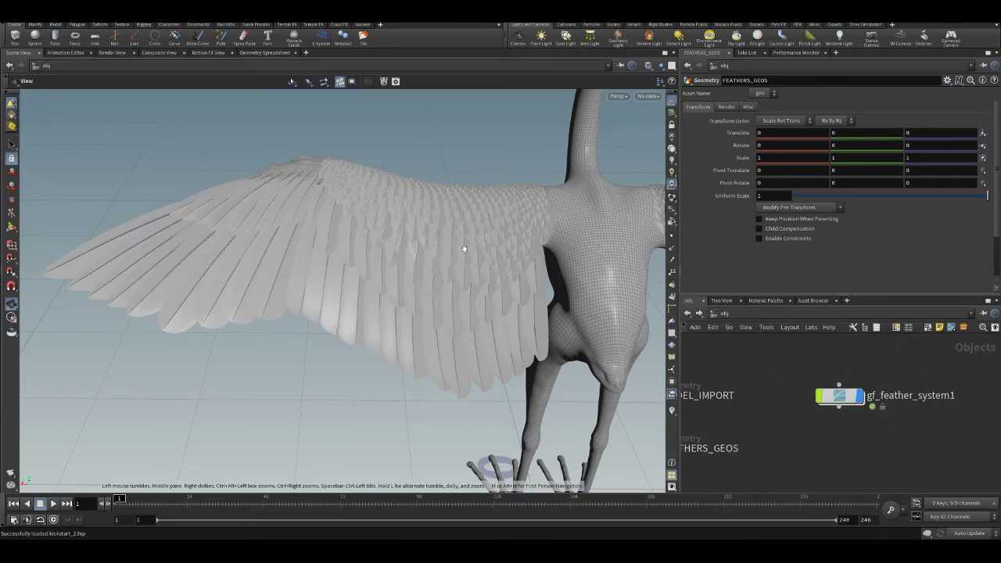
# - View the underside of the feathered wing in wireframe
pyautogui.moveTo(331, 262); pyautogui.dragTo(367, 273)
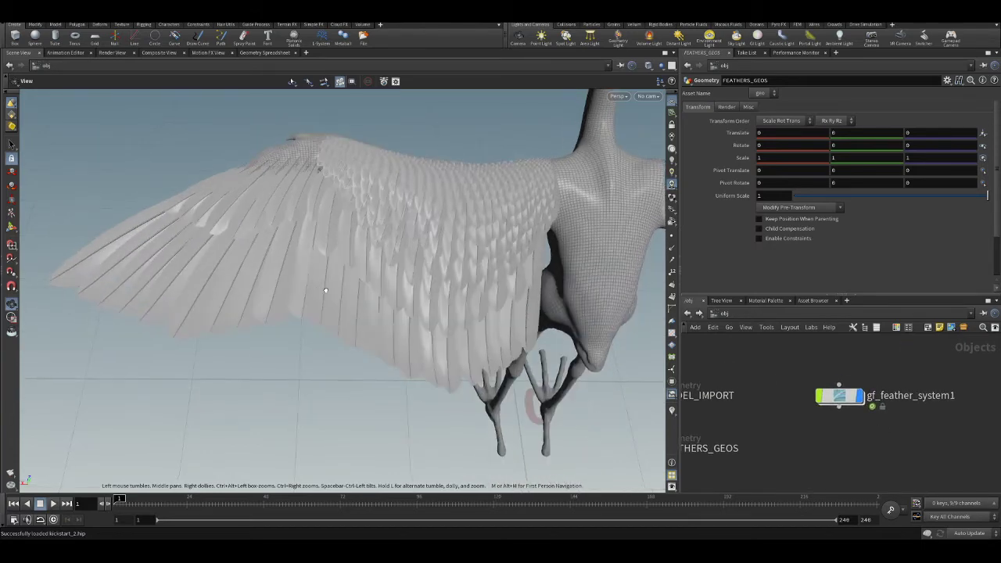
pyautogui.scroll(6, 397, 286)
pyautogui.scroll(2, 380, 309)
pyautogui.press('w')
pyautogui.scroll(3, 323, 288)
# - Zoom in and orbit to inspect the individual feather barbs in wireframe
pyautogui.scroll(8, 328, 286)
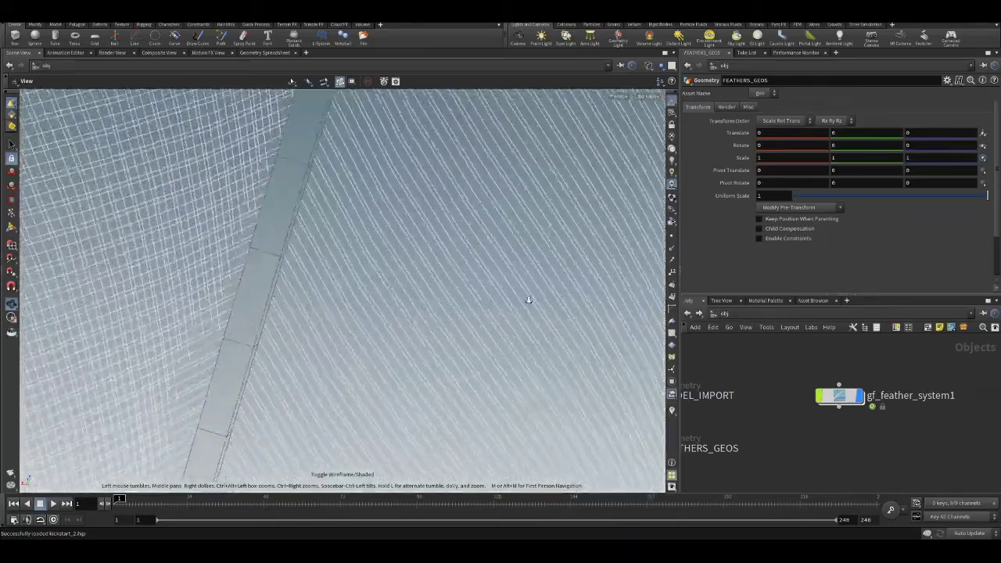
pyautogui.moveTo(528, 299); pyautogui.dragTo(469, 300)
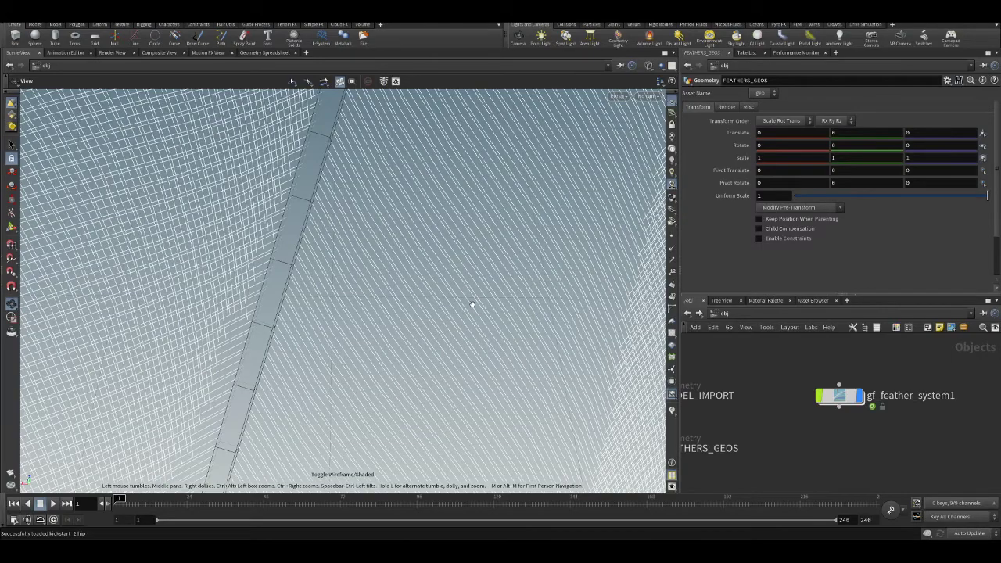
pyautogui.scroll(-10, 471, 304)
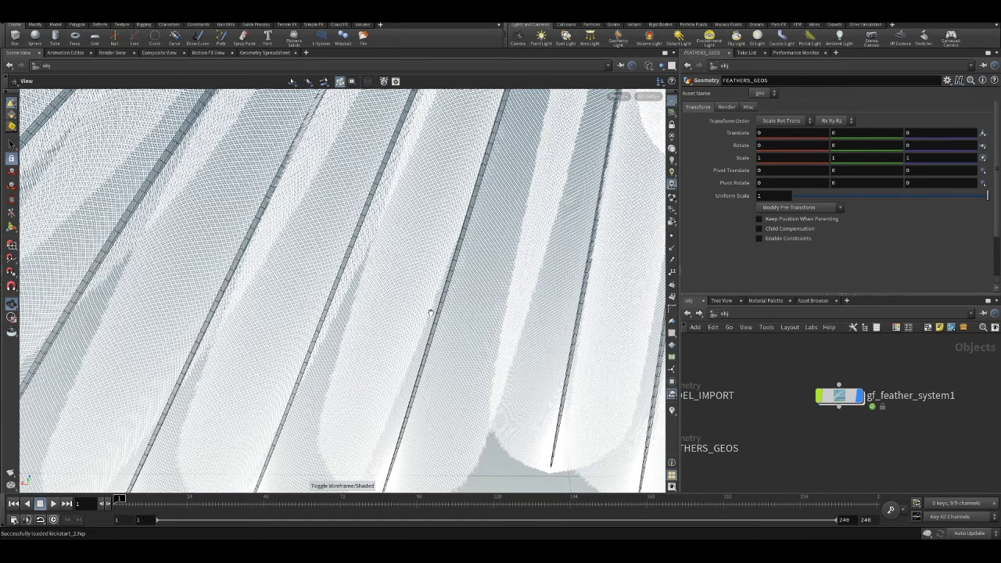
pyautogui.scroll(-5, 391, 294)
pyautogui.scroll(-5, 297, 286)
pyautogui.scroll(8, 215, 292)
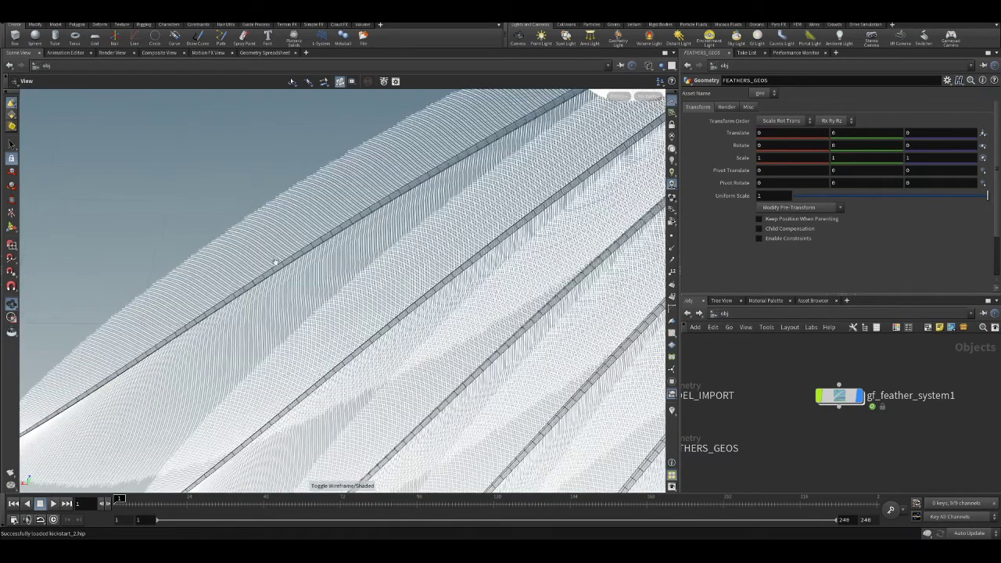
pyautogui.scroll(3, 358, 277)
pyautogui.scroll(-2, 351, 278)
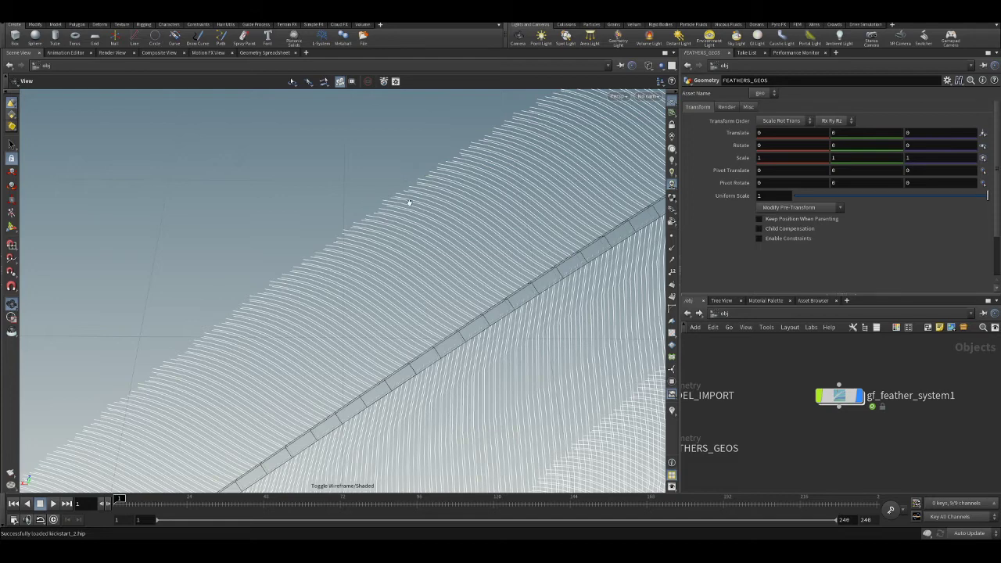
# - Switch back to shaded display and view the wing from below
pyautogui.press('w')
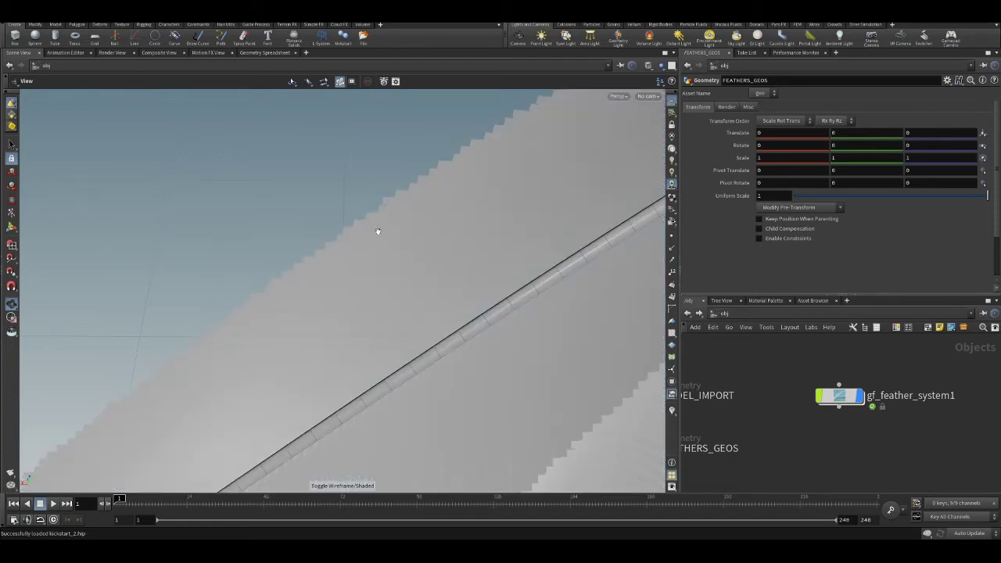
pyautogui.scroll(-5, 438, 234)
pyautogui.scroll(3, 422, 243)
pyautogui.moveTo(380, 257); pyautogui.dragTo(625, 312)
pyautogui.scroll(3, 329, 259)
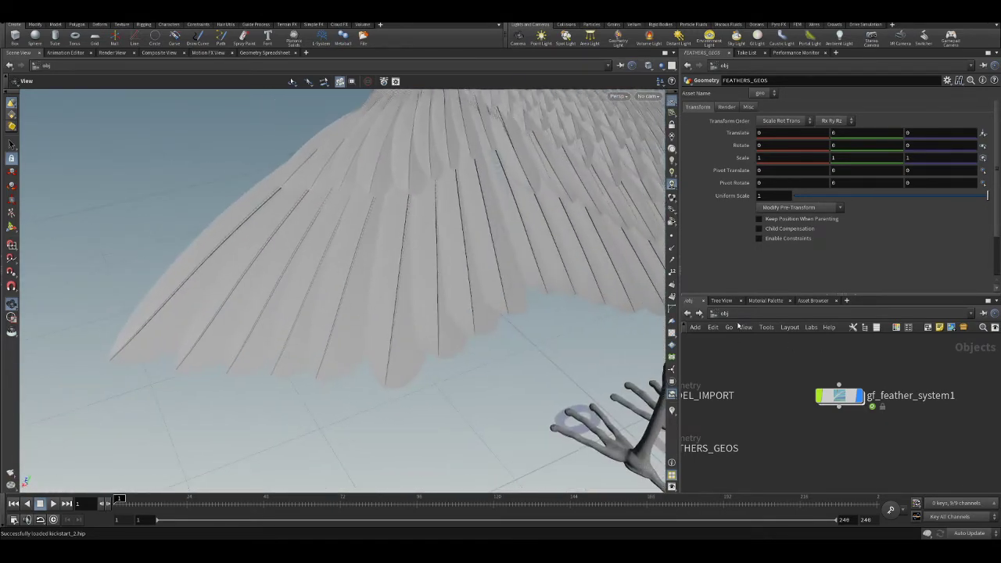
pyautogui.click(713, 313)
# - Orbit the Karma-rendered bird into a close-up of the left wing
pyautogui.click(749, 396)
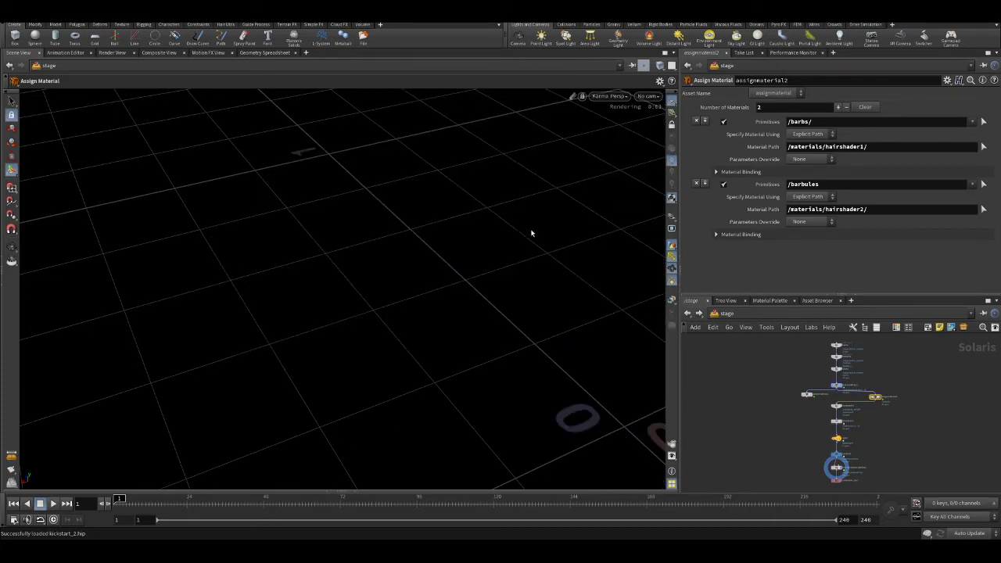
pyautogui.press('Escape')
pyautogui.moveTo(438, 254); pyautogui.dragTo(419, 269)
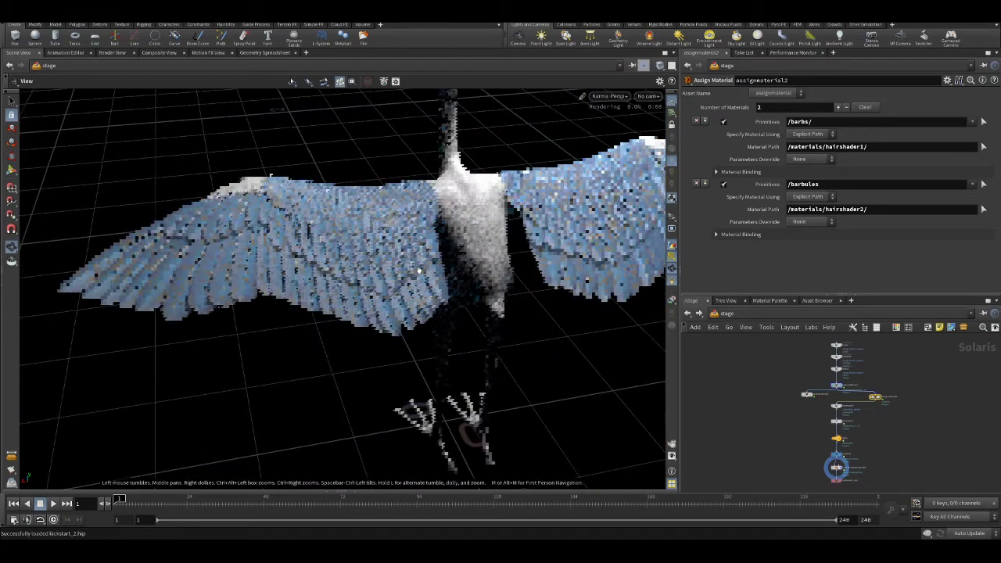
pyautogui.press('Return')
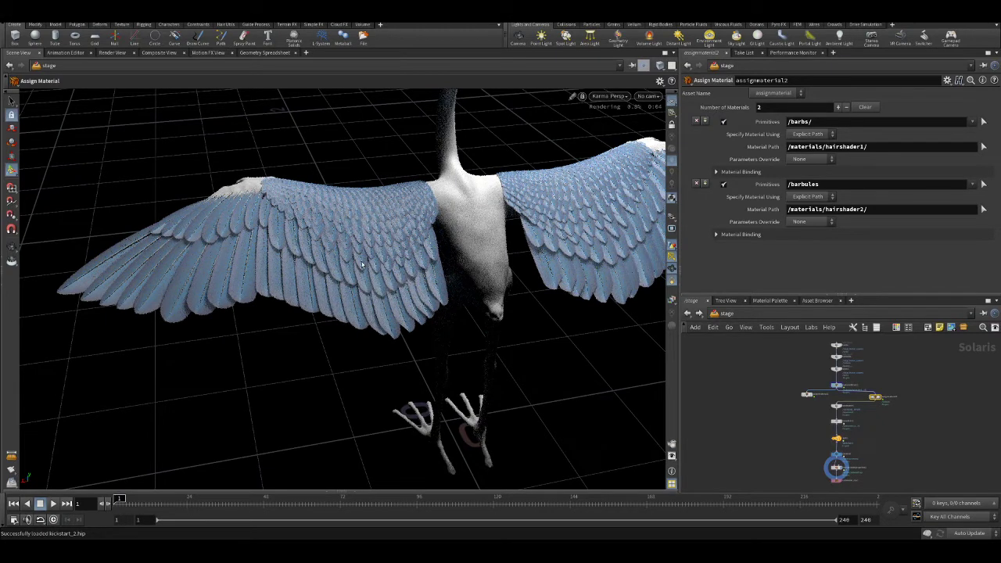
pyautogui.press('Escape')
pyautogui.moveTo(250, 272); pyautogui.dragTo(322, 261)
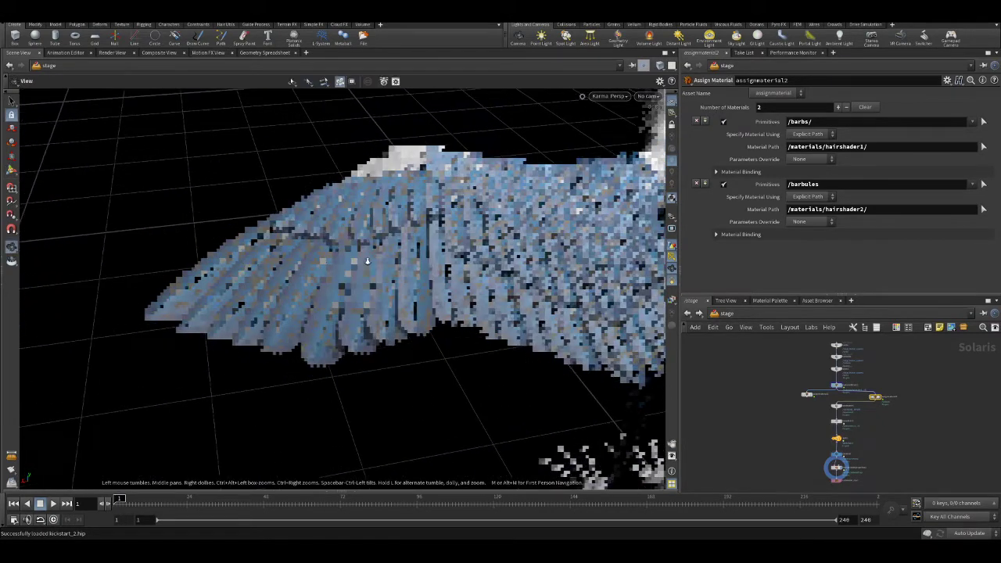
pyautogui.press('Return')
# - Wire assignmaterial1's output into sopimport1's input
pyautogui.scroll(5, 823, 400)
pyautogui.click(773, 382)
pyautogui.click(900, 408)
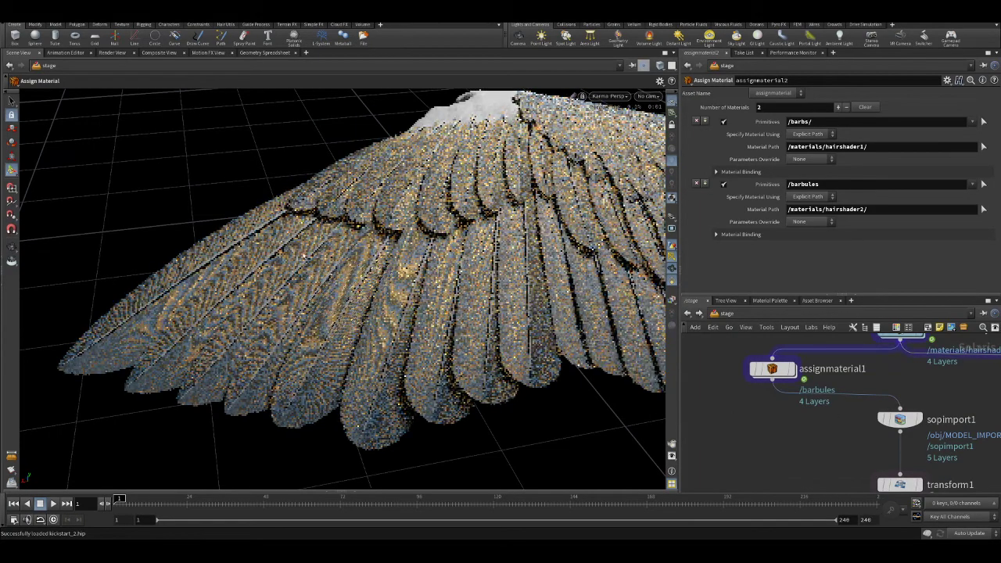
pyautogui.press('Escape')
pyautogui.moveTo(512, 316); pyautogui.dragTo(450, 317)
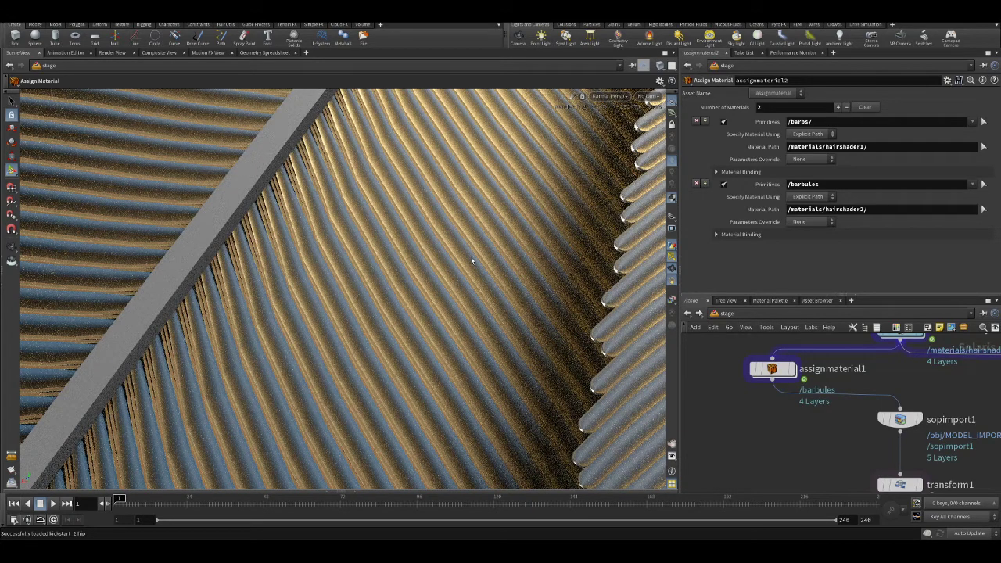
pyautogui.press('Escape')
pyautogui.moveTo(514, 292); pyautogui.dragTo(459, 294)
pyautogui.press('Return')
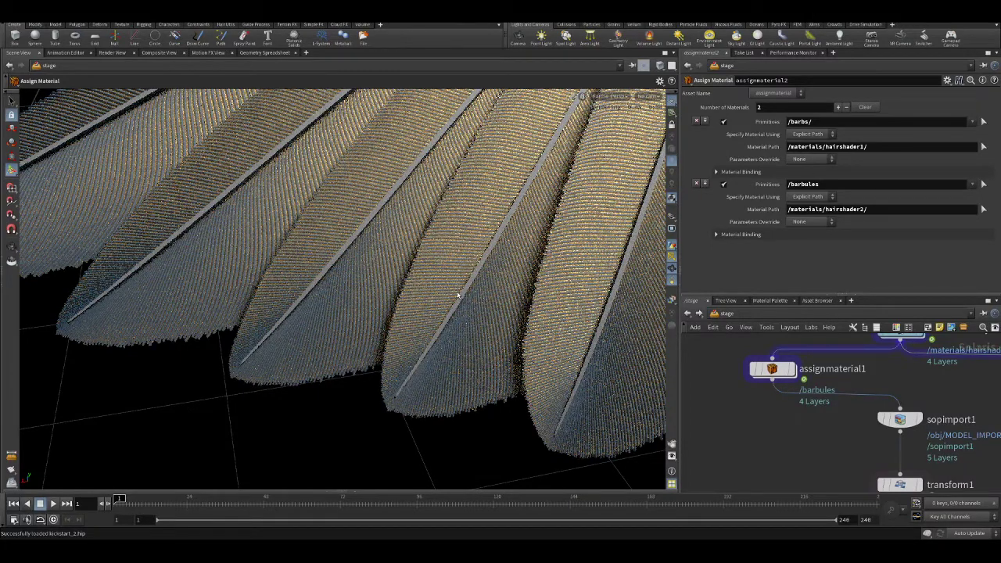
pyautogui.moveTo(459, 295); pyautogui.dragTo(443, 369)
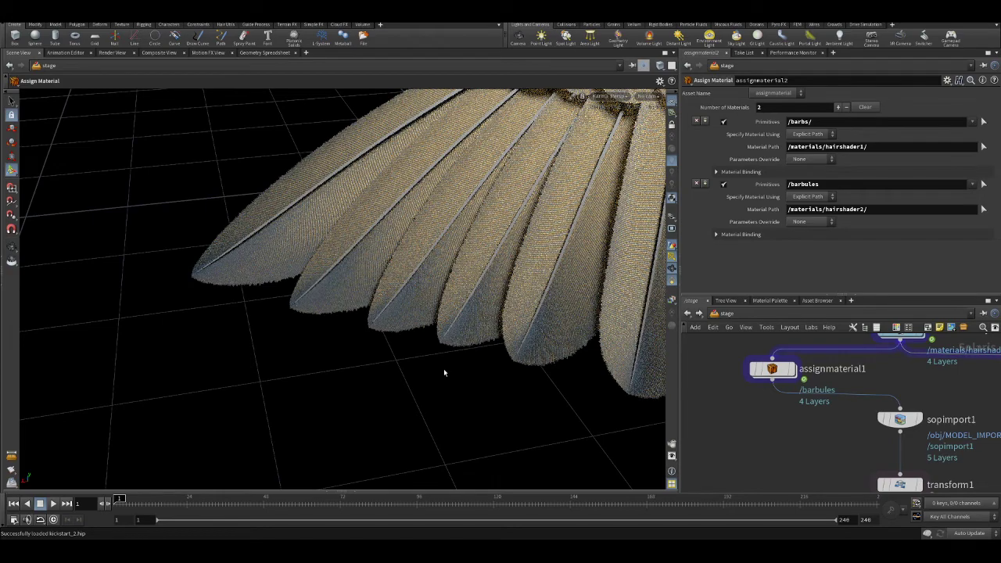
pyautogui.press('Escape')
pyautogui.moveTo(458, 364); pyautogui.dragTo(425, 368)
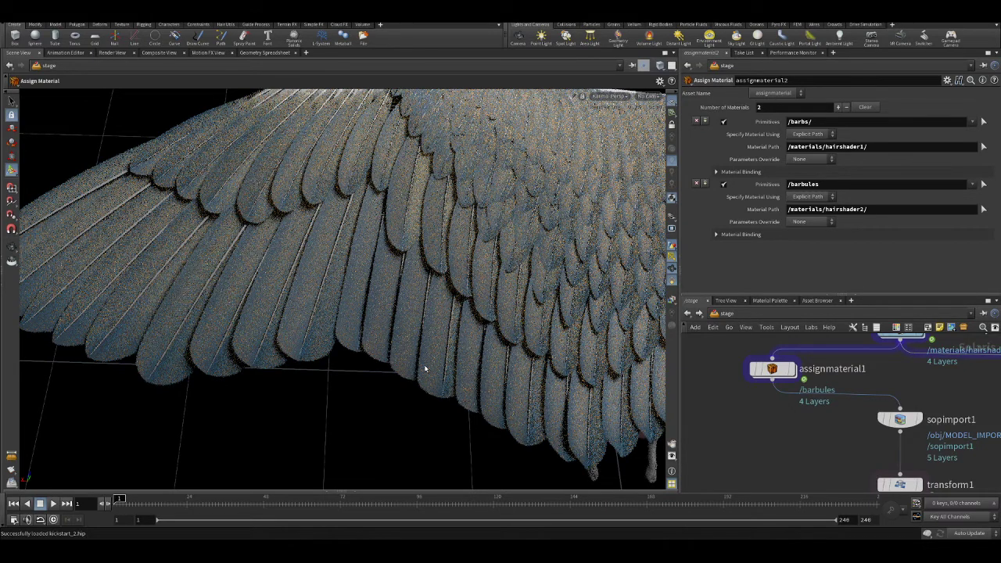
pyautogui.press('Escape')
pyautogui.moveTo(349, 250); pyautogui.dragTo(389, 231)
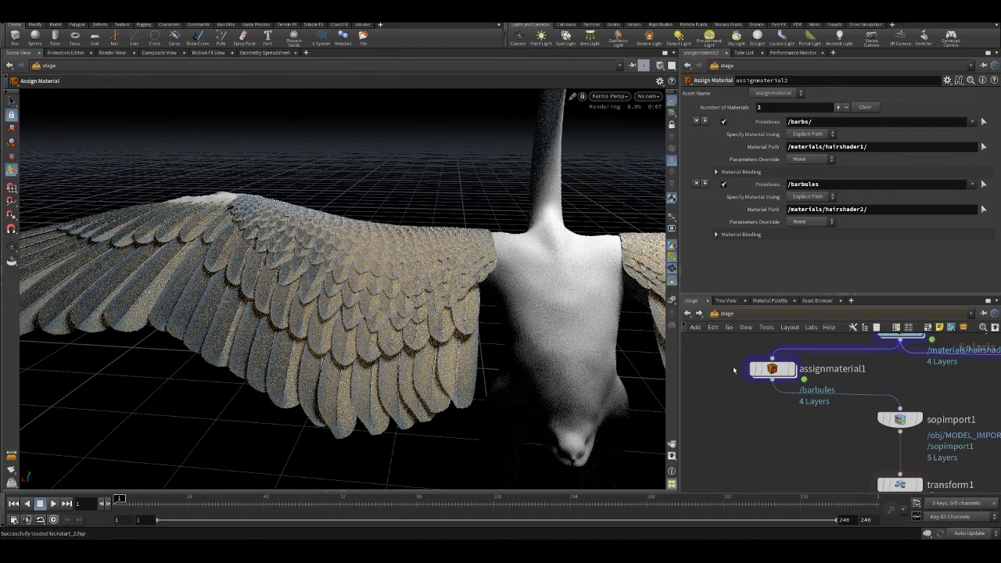
pyautogui.press('u')
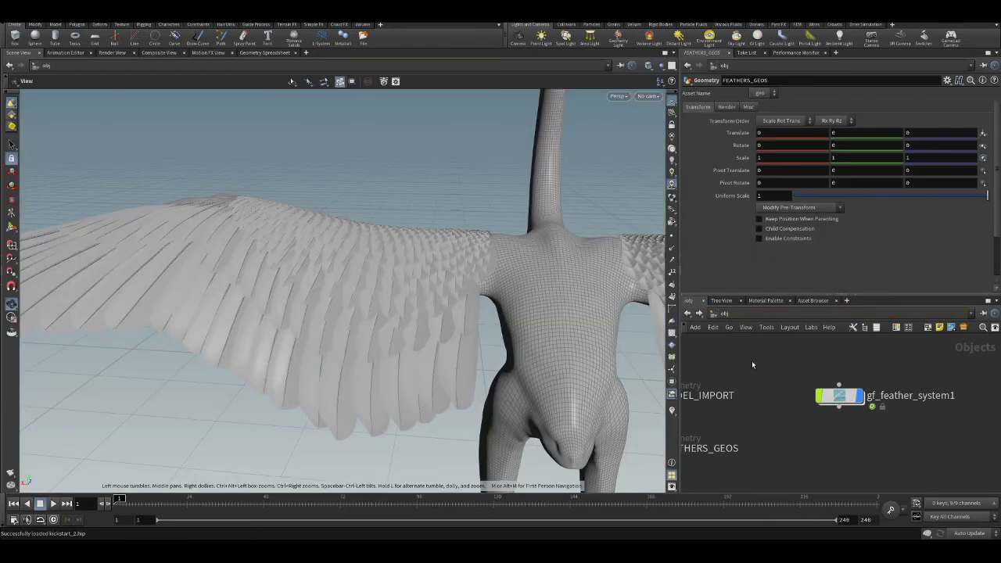
# - Enter gf_feather_system1, then build_feather, and frame the single feather close up
pyautogui.scroll(-2, 752, 360)
pyautogui.scroll(3, 814, 394)
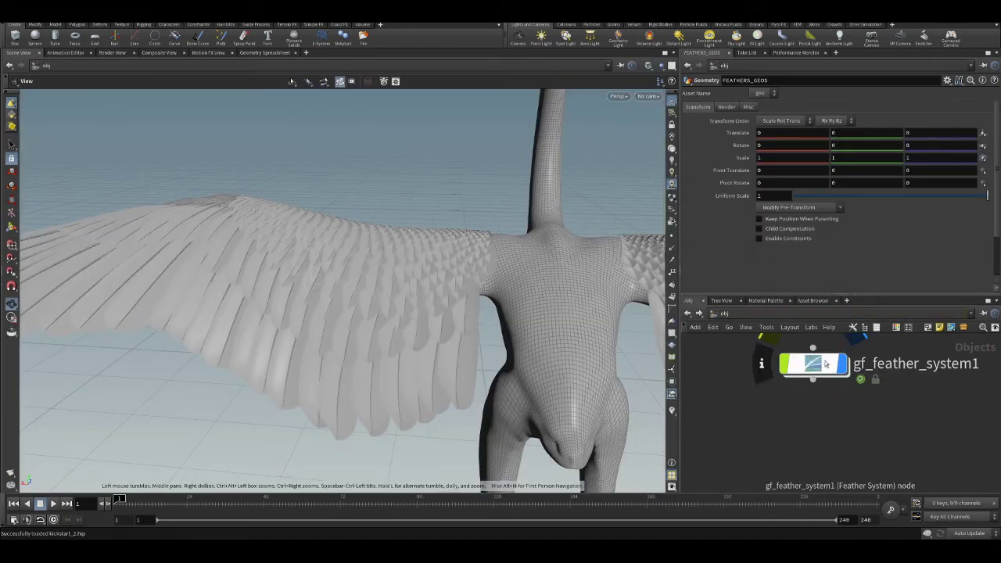
pyautogui.doubleClick(811, 365)
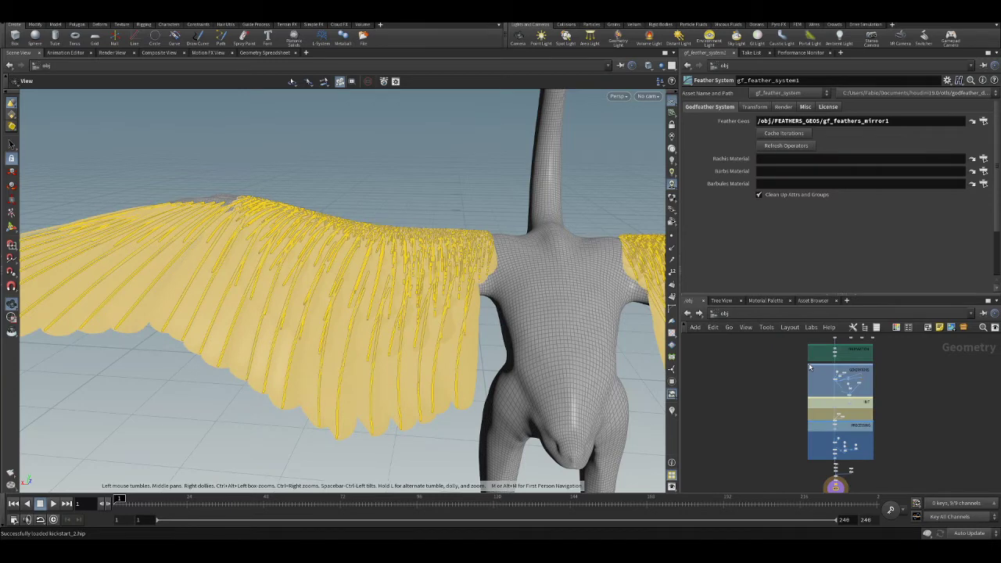
pyautogui.doubleClick(586, 215)
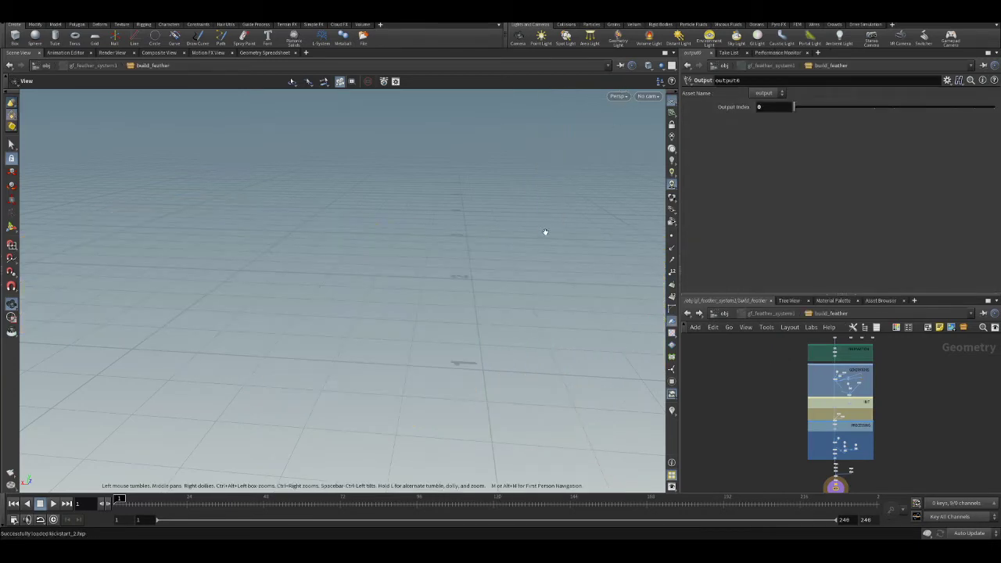
pyautogui.press('f')
pyautogui.moveTo(459, 329); pyautogui.dragTo(446, 277)
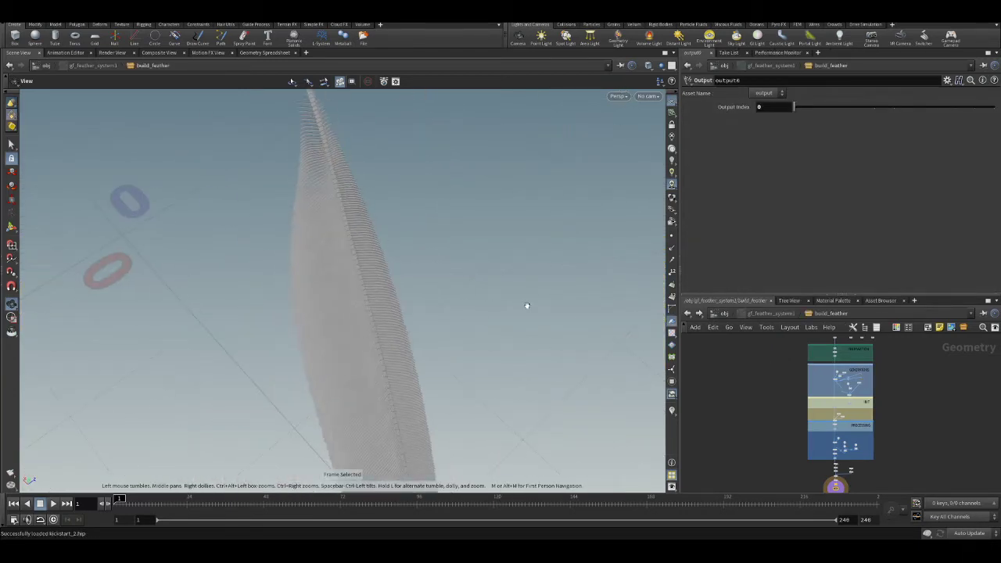
pyautogui.scroll(5, 750, 391)
pyautogui.moveTo(421, 284); pyautogui.dragTo(468, 275)
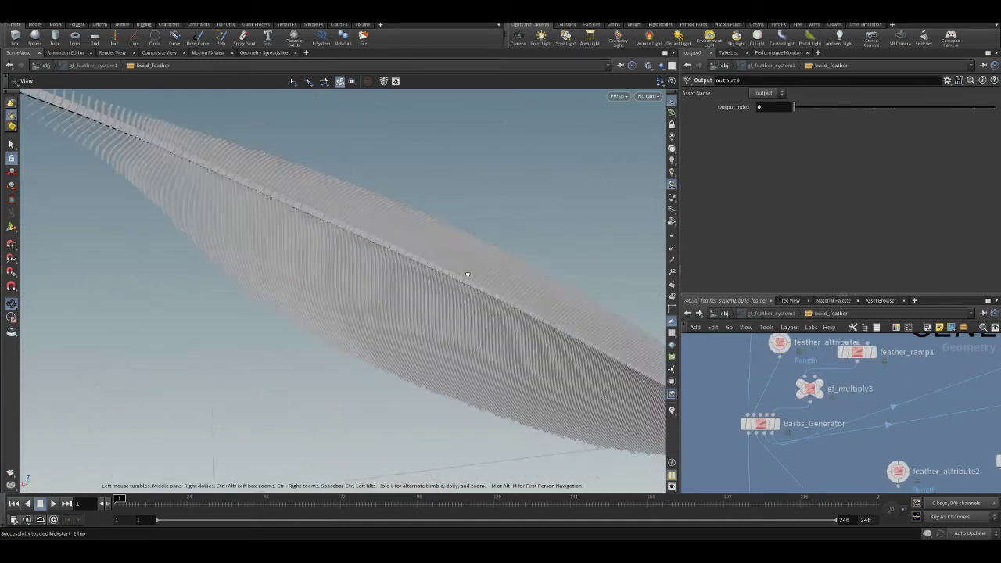
# - Set Barbs_Generator's Mode to normal
pyautogui.scroll(10, 468, 275)
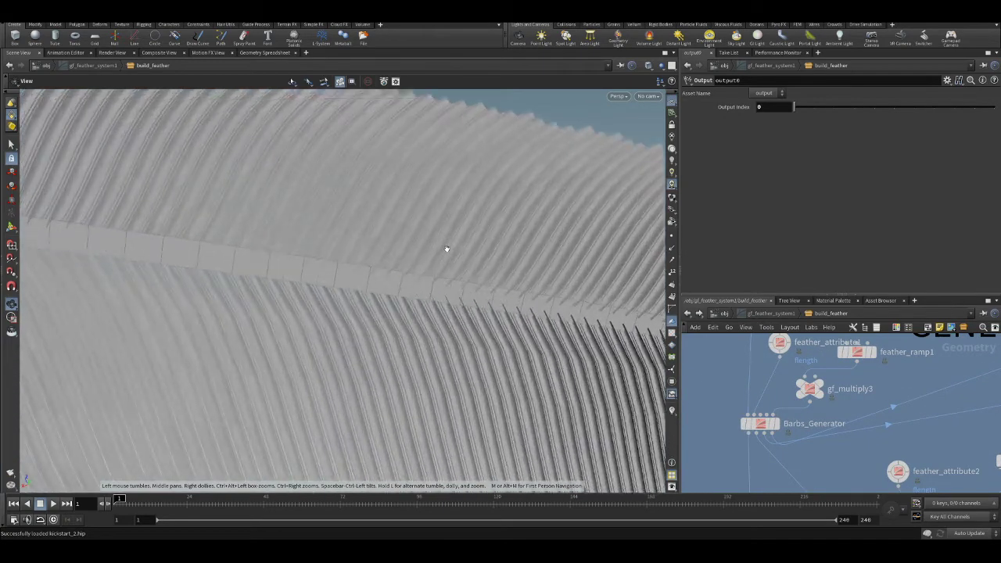
pyautogui.scroll(-3, 462, 233)
pyautogui.click(759, 423)
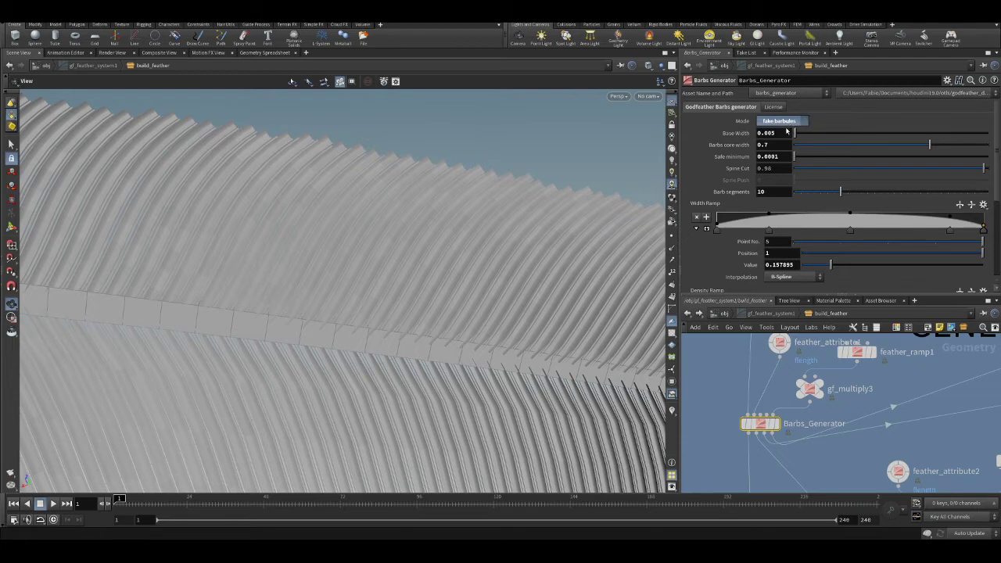
pyautogui.click(785, 134)
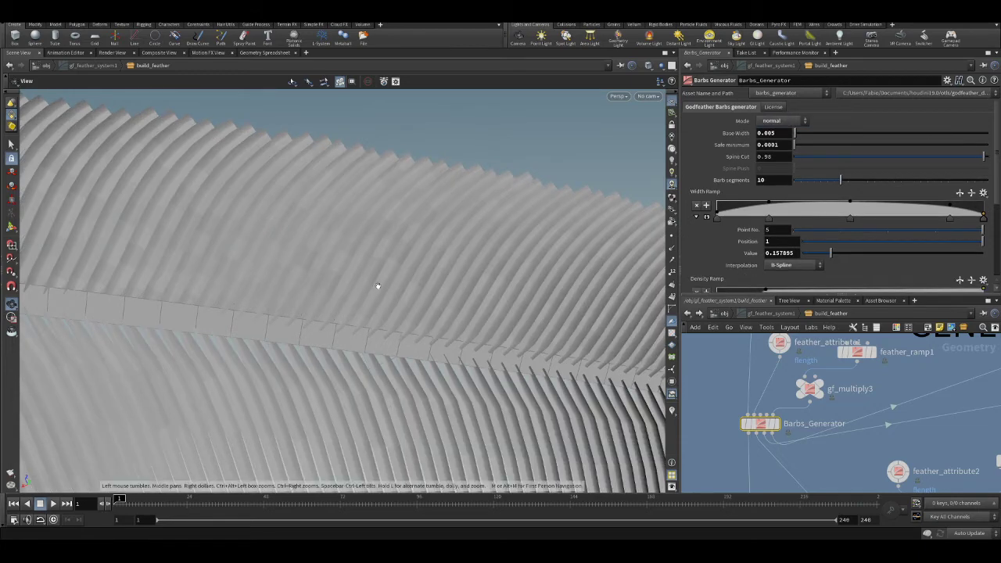
# - Switch Barbs_Generator's Mode back to fake barbules
pyautogui.scroll(3, 528, 268)
pyautogui.moveTo(528, 269); pyautogui.dragTo(464, 255)
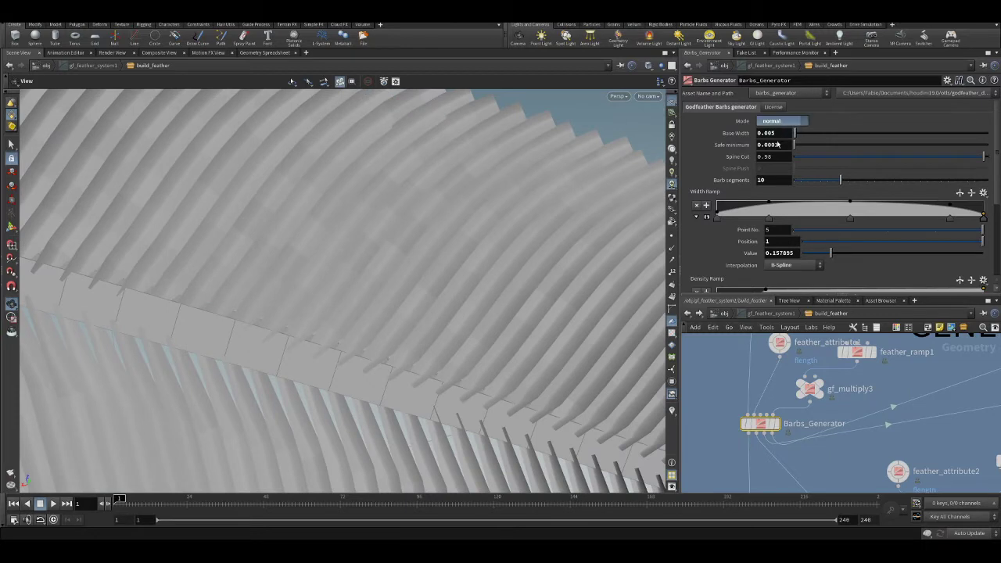
pyautogui.click(777, 144)
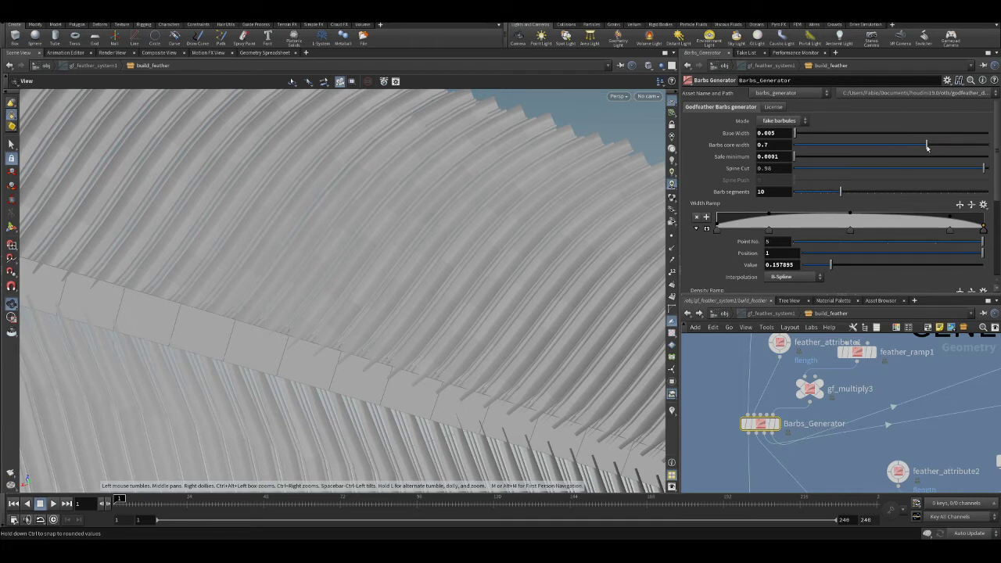
# - Set the barbs core width to 0.7 and inspect the feather edge
pyautogui.moveTo(923, 147); pyautogui.dragTo(842, 145)
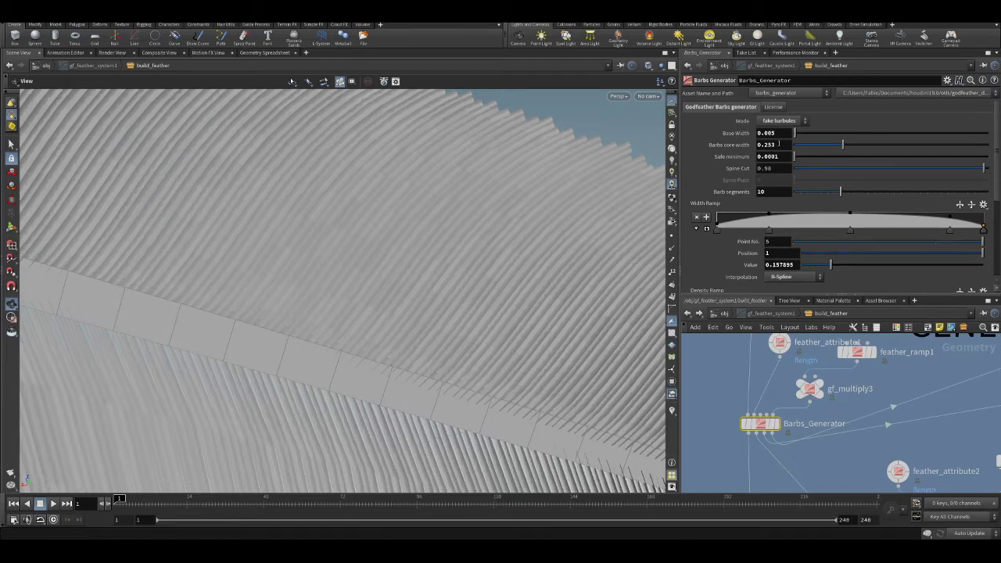
pyautogui.click(778, 144)
pyautogui.write('0.7')
pyautogui.press('Return')
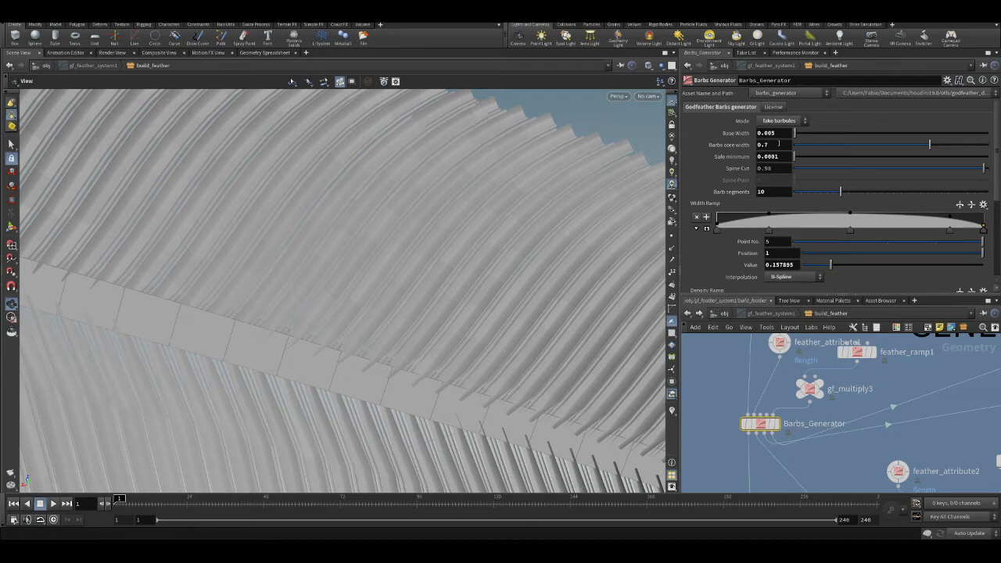
pyautogui.moveTo(448, 256); pyautogui.dragTo(394, 262)
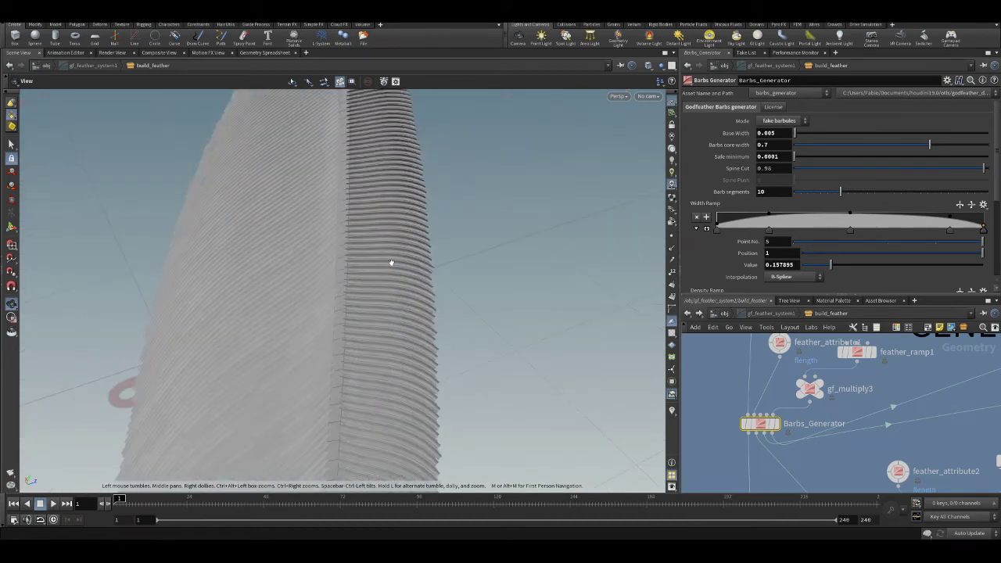
pyautogui.moveTo(390, 264); pyautogui.dragTo(359, 250)
# - Display only rachis_generator1's output and frame the rachis
pyautogui.scroll(-5, 921, 408)
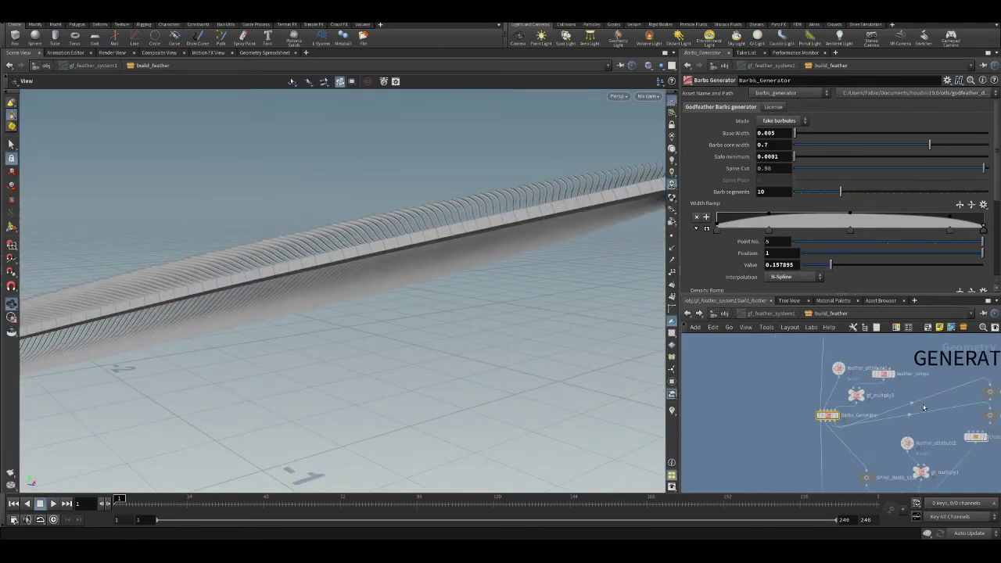
pyautogui.scroll(5, 844, 409)
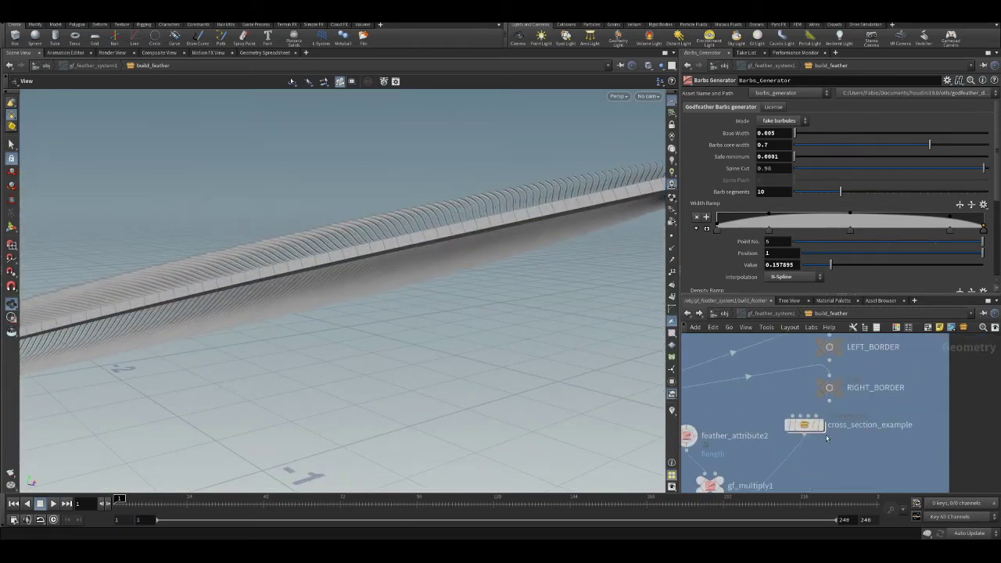
pyautogui.moveTo(825, 434); pyautogui.dragTo(856, 403, button='middle')
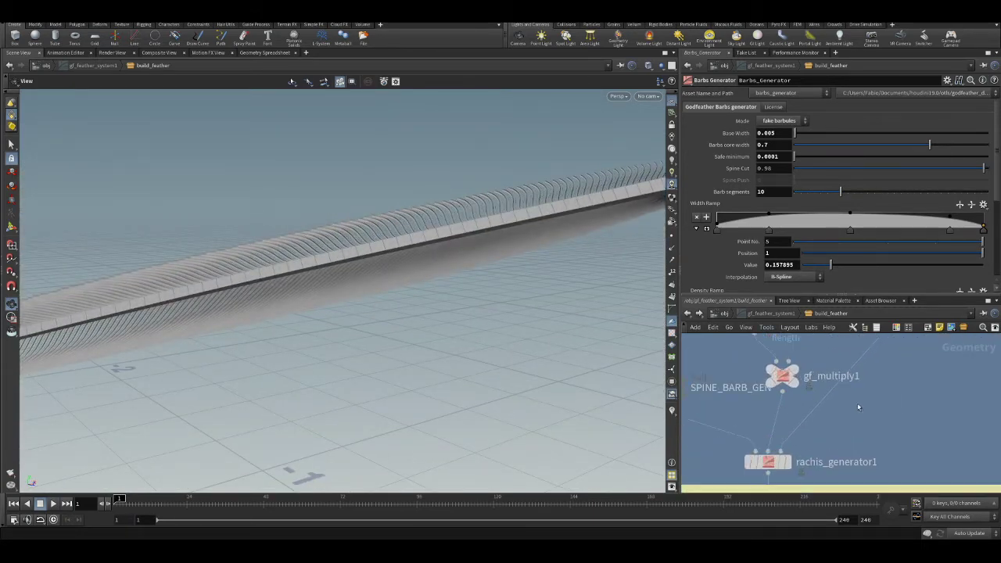
pyautogui.click(769, 461)
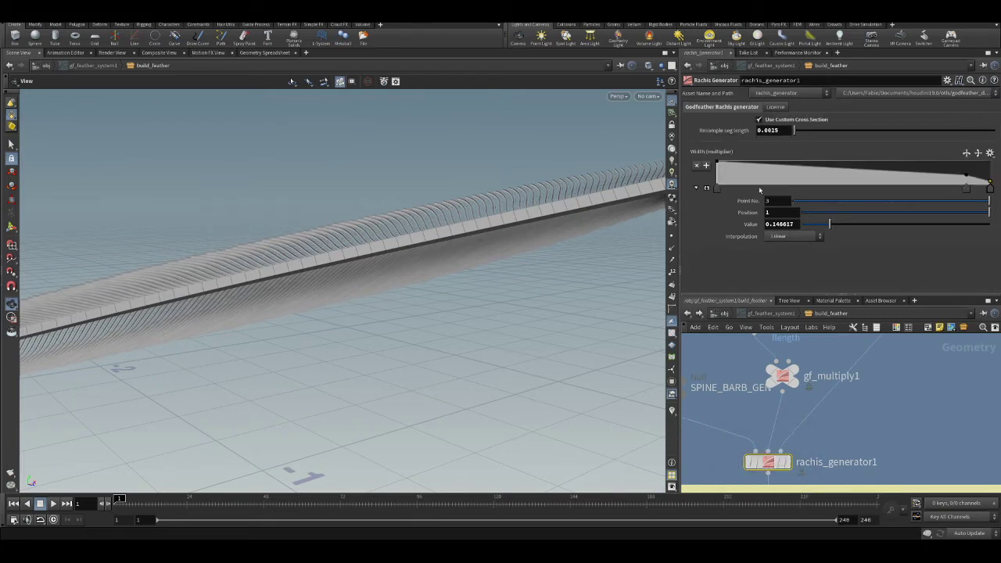
pyautogui.click(784, 459)
pyautogui.press('f')
pyautogui.moveTo(451, 263); pyautogui.dragTo(496, 224)
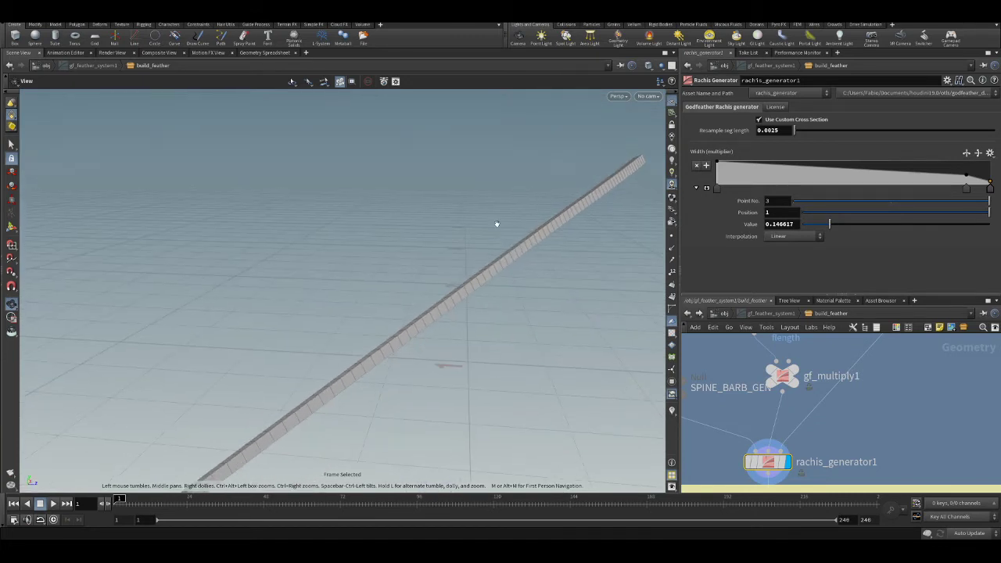
# - Compare the round-tube rachis by toggling Use Custom Cross Section off, then back on
pyautogui.click(759, 119)
pyautogui.moveTo(521, 252); pyautogui.dragTo(646, 133)
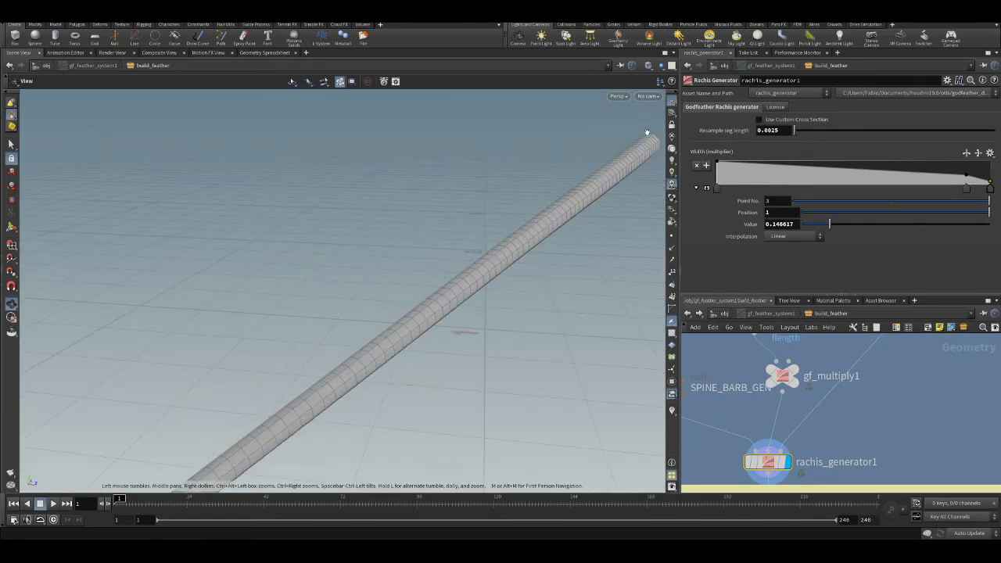
pyautogui.click(760, 119)
# - Bring cross_section_example into view and look at the feather end-on
pyautogui.moveTo(868, 368); pyautogui.dragTo(797, 424, button='middle')
pyautogui.moveTo(806, 373); pyautogui.dragTo(817, 384)
pyautogui.moveTo(821, 393)
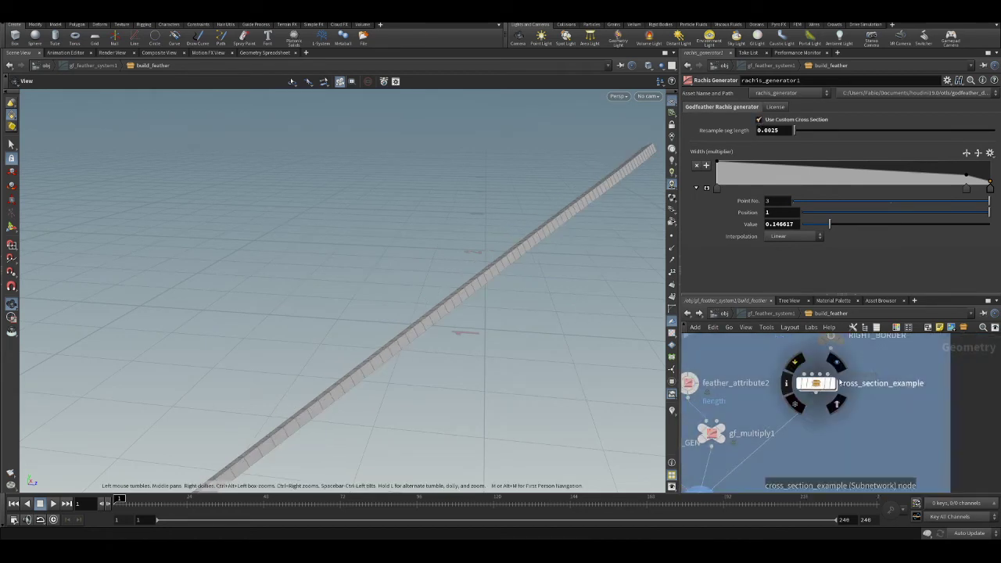
pyautogui.moveTo(610, 284); pyautogui.dragTo(622, 265)
pyautogui.scroll(-6, 891, 449)
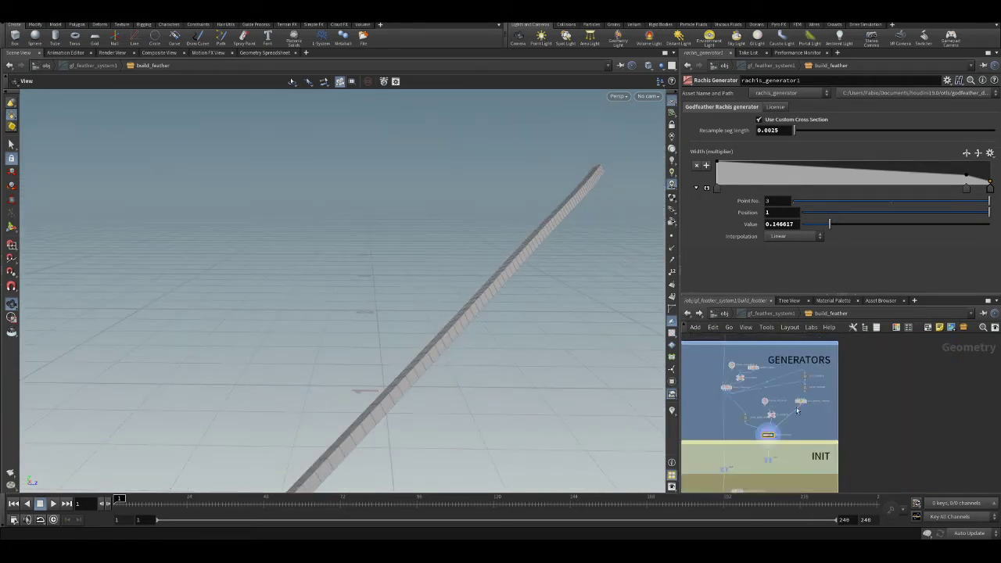
pyautogui.scroll(8, 829, 434)
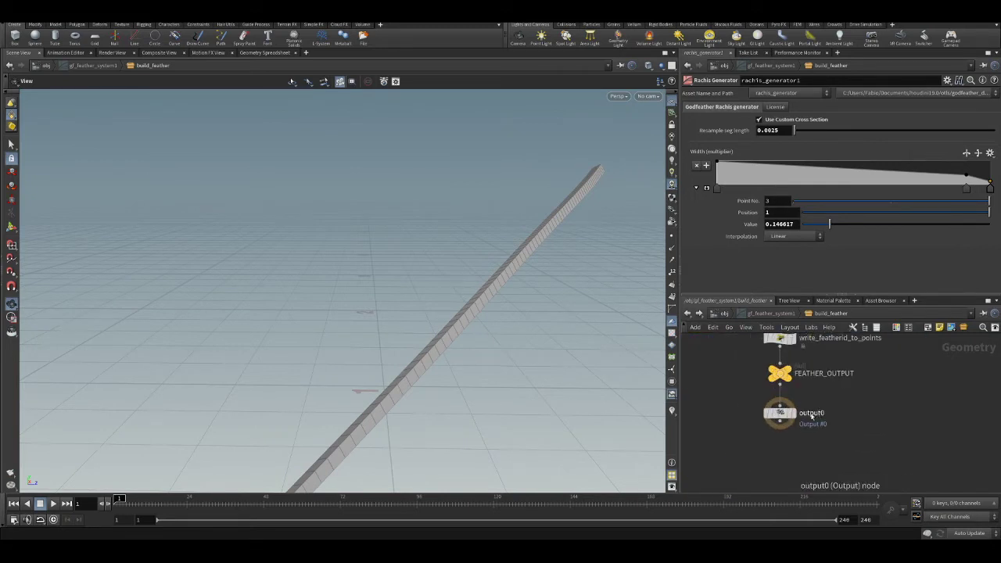
# - Show the full feather output and orbit closely along the rachis
pyautogui.click(795, 416)
pyautogui.moveTo(513, 239)
pyautogui.mouseDown()
pyautogui.moveTo(503, 269)
pyautogui.moveTo(516, 239)
pyautogui.mouseUp()
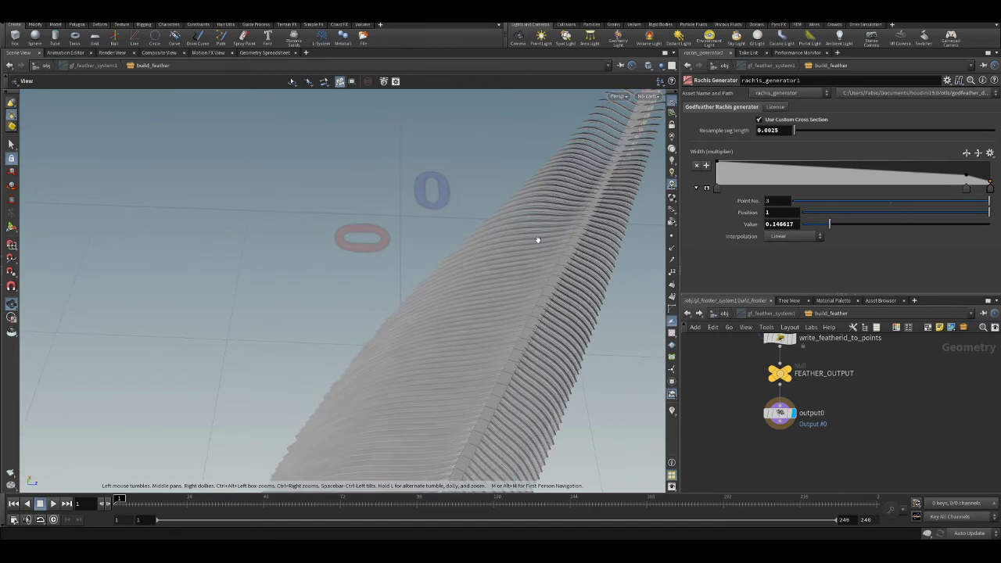
pyautogui.moveTo(537, 240)
pyautogui.mouseDown()
pyautogui.moveTo(485, 236)
pyautogui.moveTo(418, 141)
pyautogui.moveTo(421, 232)
pyautogui.moveTo(375, 98)
pyautogui.moveTo(409, 156)
pyautogui.moveTo(395, 196)
pyautogui.moveTo(469, 201)
pyautogui.moveTo(425, 187)
pyautogui.mouseUp()
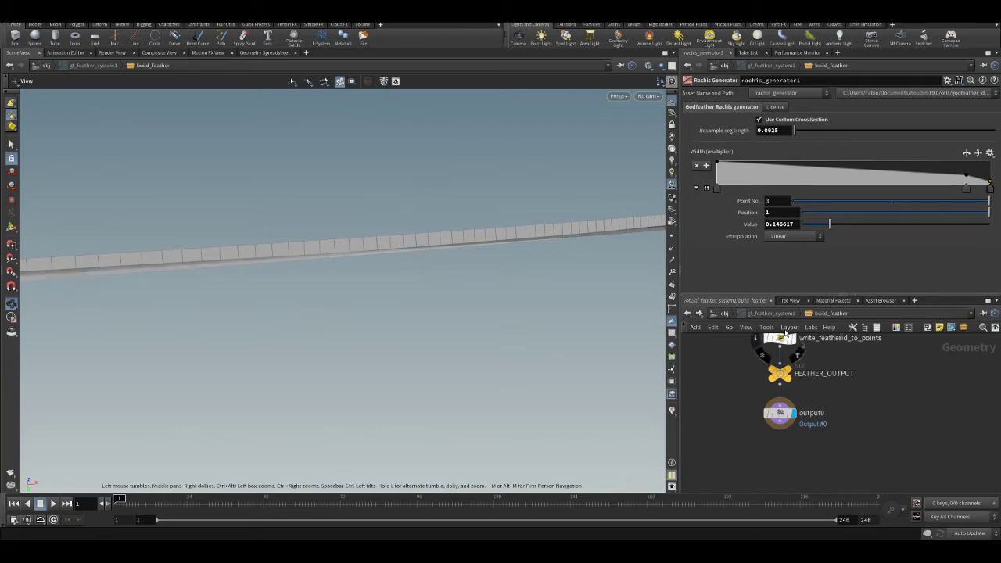
pyautogui.moveTo(401, 336); pyautogui.dragTo(473, 258)
pyautogui.moveTo(446, 165); pyautogui.dragTo(449, 290)
pyautogui.moveTo(946, 356); pyautogui.dragTo(924, 460, button='middle')
pyautogui.scroll(-5, 924, 456)
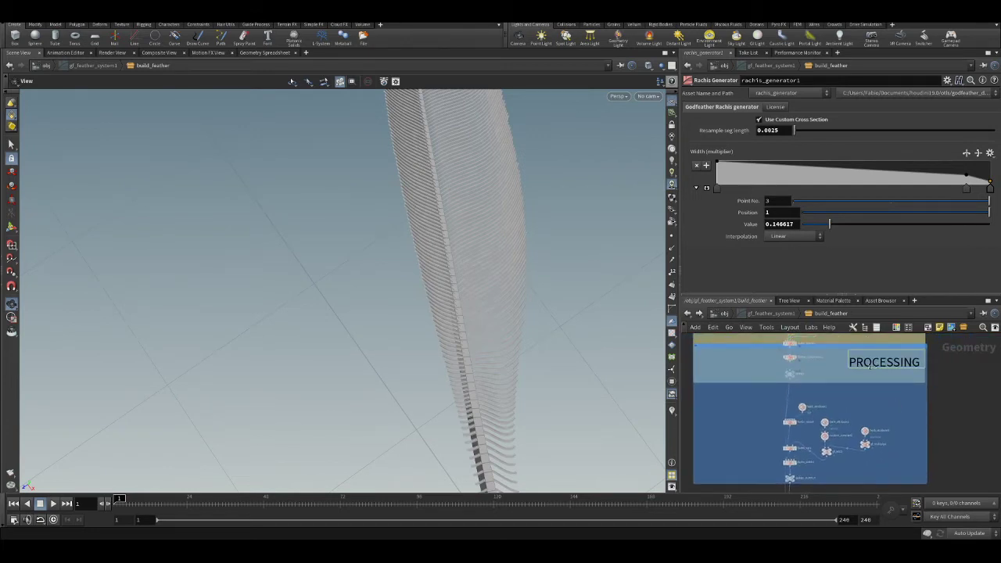
# - Set Barbs_Generator's display flag in GENERATORS and tumble the barbed feather
pyautogui.moveTo(896, 397); pyautogui.dragTo(875, 484, button='middle')
pyautogui.moveTo(860, 387); pyautogui.dragTo(848, 500, button='middle')
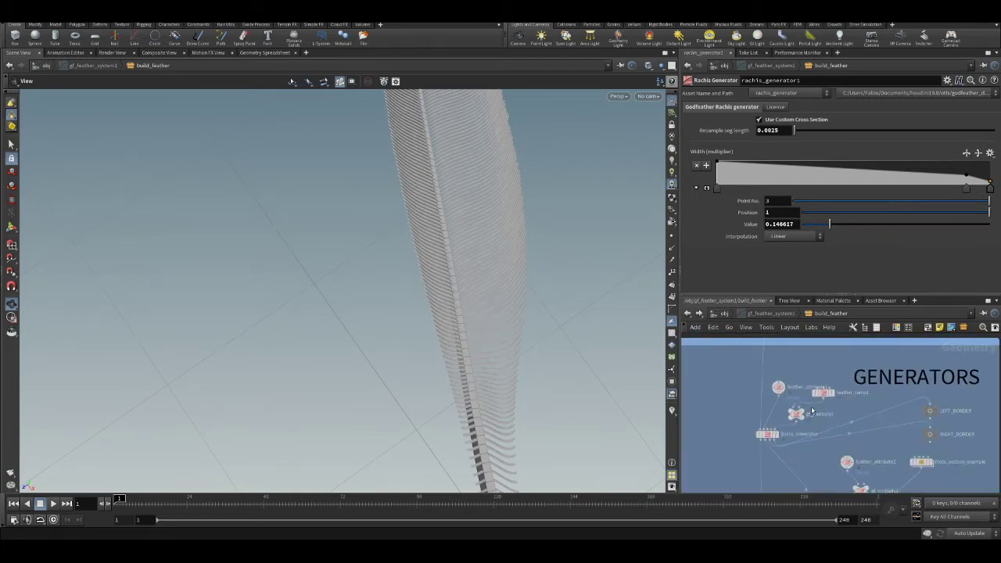
pyautogui.scroll(4, 817, 352)
pyautogui.scroll(-4, 817, 352)
pyautogui.scroll(5, 808, 391)
pyautogui.click(786, 435)
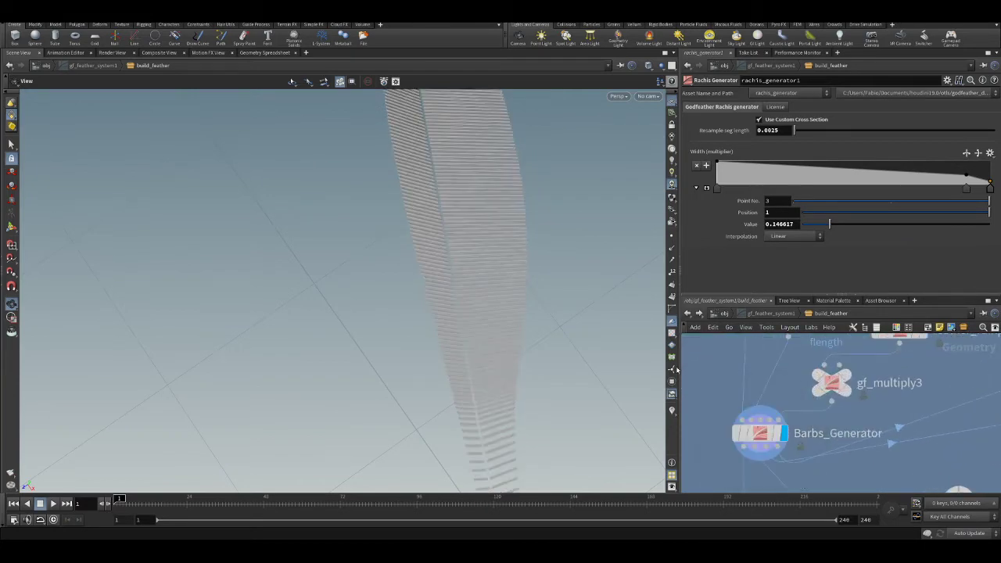
pyautogui.moveTo(440, 235); pyautogui.dragTo(607, 253)
pyautogui.scroll(8, 384, 234)
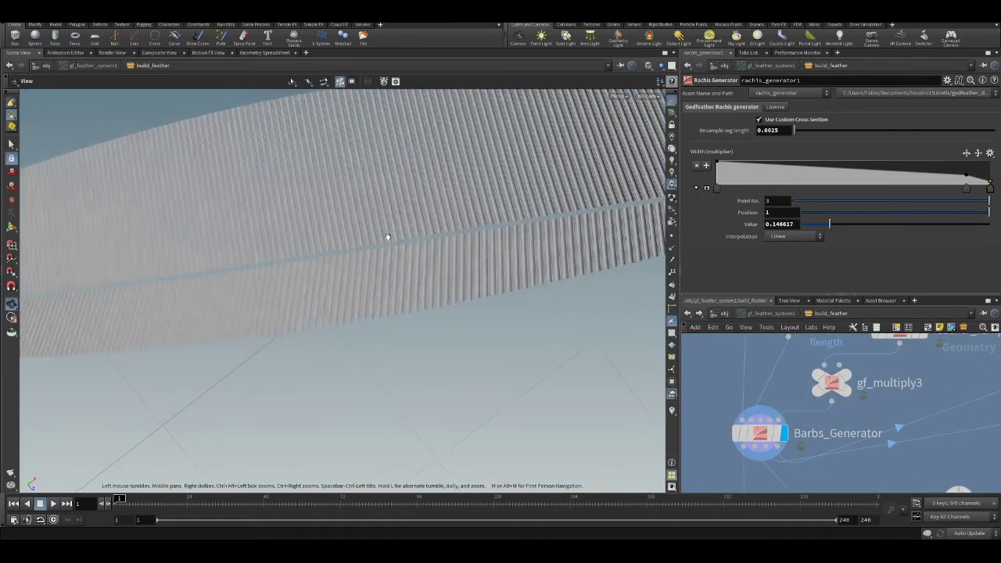
pyautogui.moveTo(384, 246); pyautogui.dragTo(527, 152)
pyautogui.moveTo(481, 224)
pyautogui.mouseDown()
pyautogui.moveTo(492, 190)
pyautogui.moveTo(476, 219)
pyautogui.mouseUp()
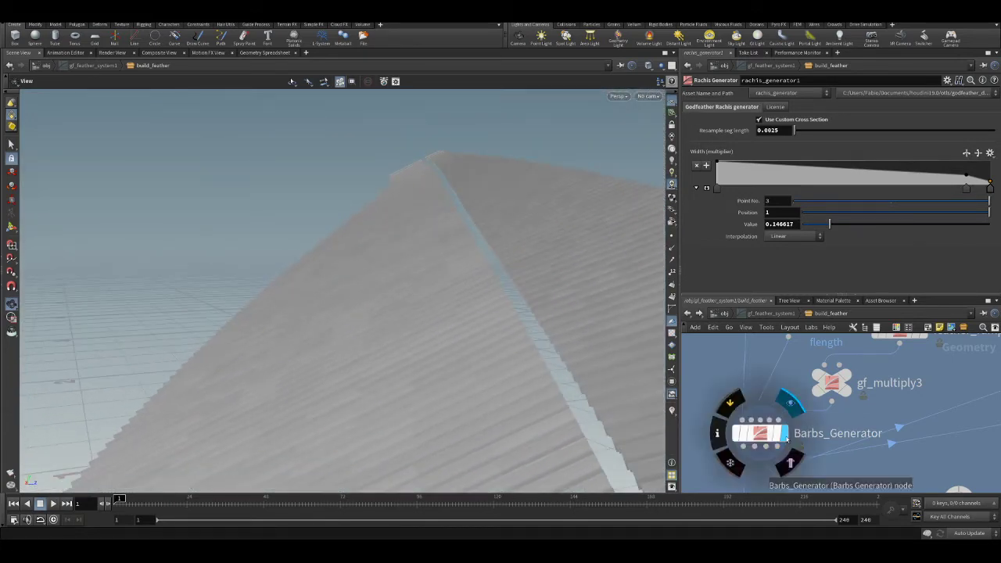
# - Select Barbs_Generator and reposition gf_multiply3 and feather_ramp1 in the network
pyautogui.click(759, 433)
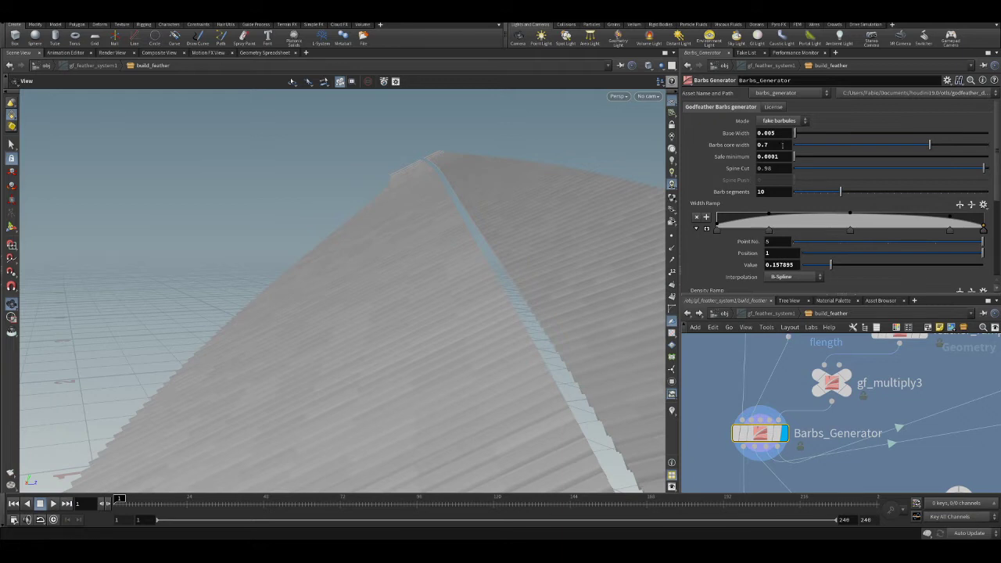
pyautogui.scroll(-2, 813, 406)
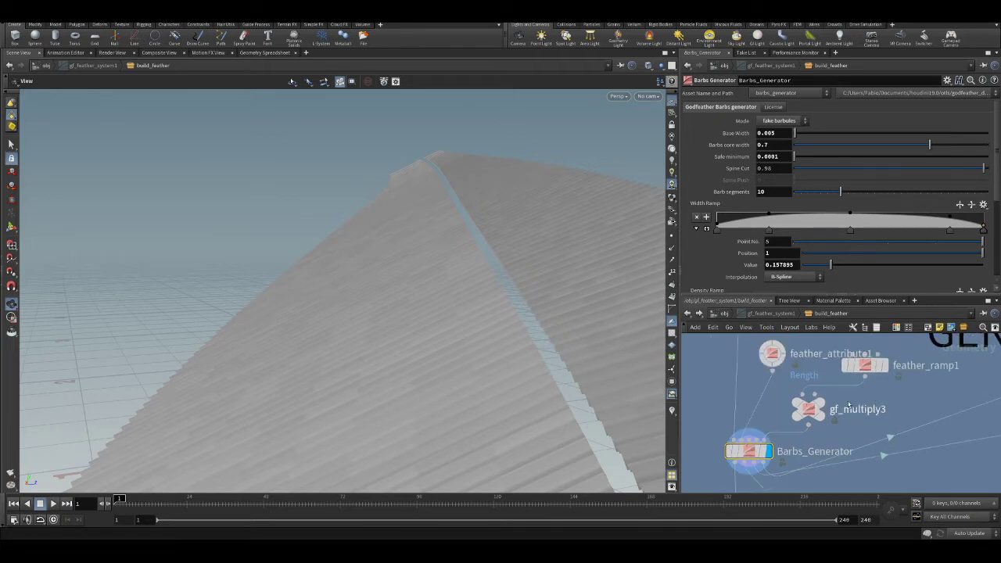
pyautogui.moveTo(818, 408); pyautogui.dragTo(837, 411)
pyautogui.moveTo(866, 366); pyautogui.dragTo(879, 376)
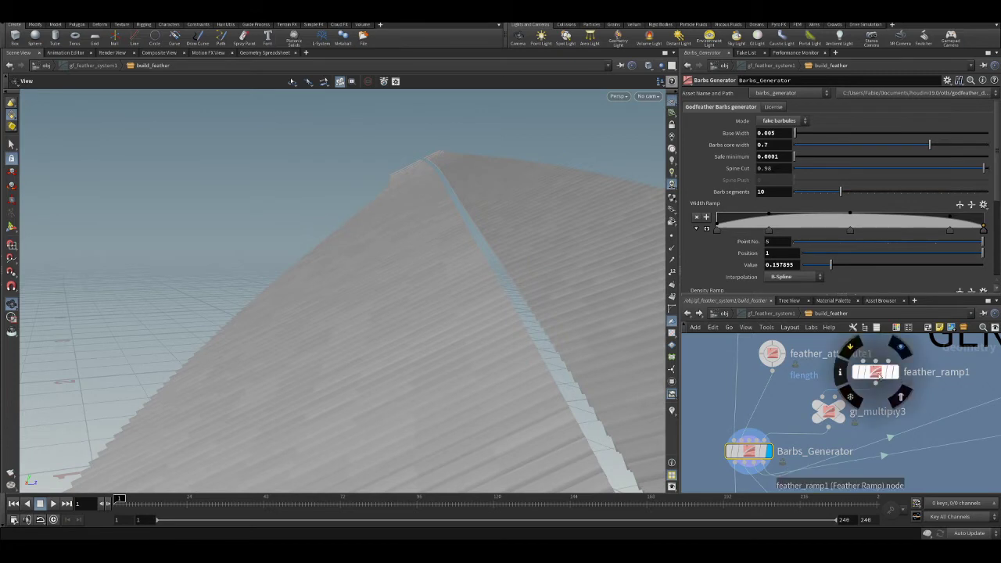
# - Check feather_ramp1's ramp and gf_multiply3's factor, then reselect Barbs_Generator
pyautogui.click(876, 372)
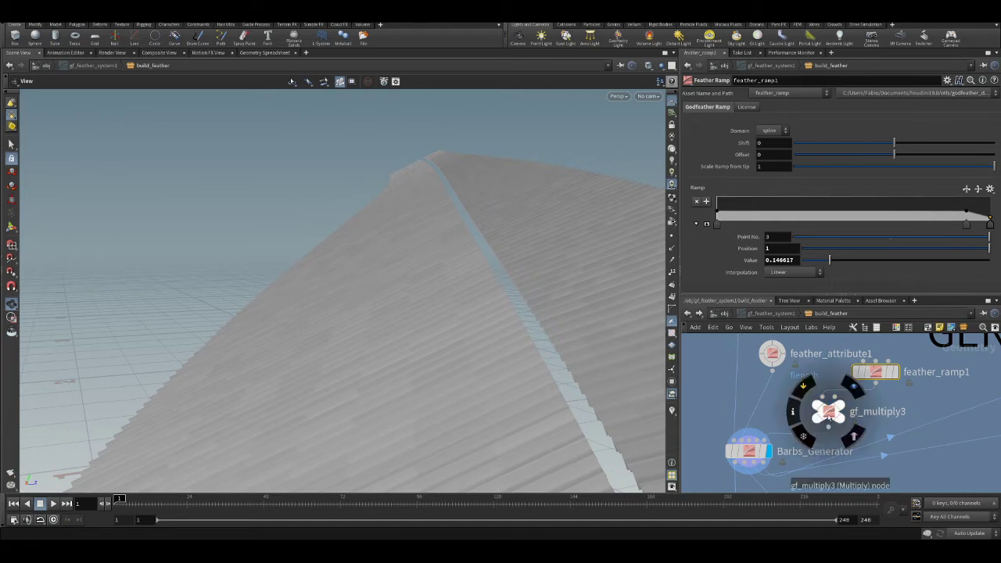
pyautogui.click(829, 413)
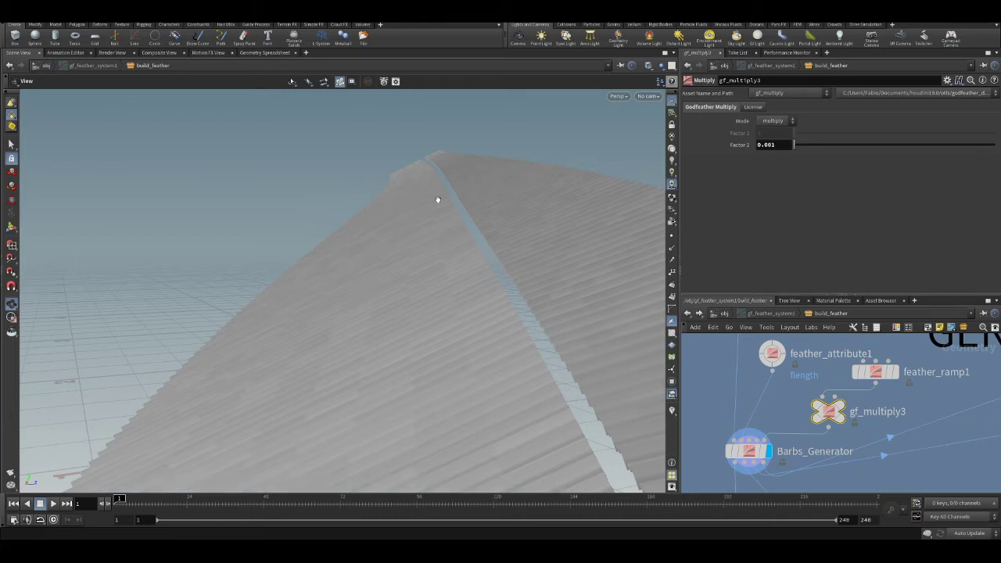
pyautogui.moveTo(505, 242); pyautogui.dragTo(549, 277)
pyautogui.click(748, 451)
pyautogui.moveTo(594, 352); pyautogui.dragTo(440, 265)
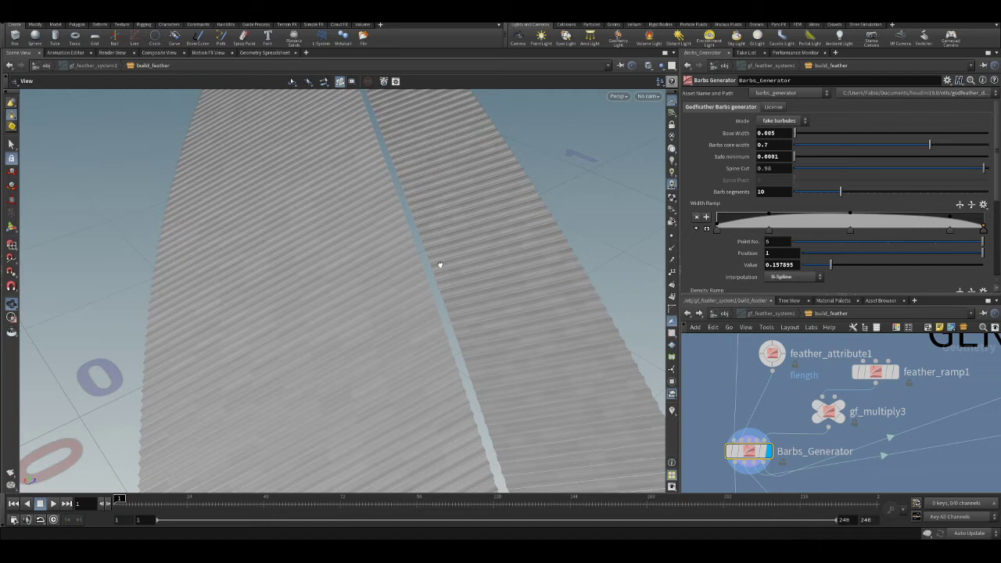
# - Orbit the feather to a tilted diagonal view
pyautogui.moveTo(456, 275); pyautogui.dragTo(378, 279)
pyautogui.moveTo(777, 408); pyautogui.dragTo(797, 427, button='middle')
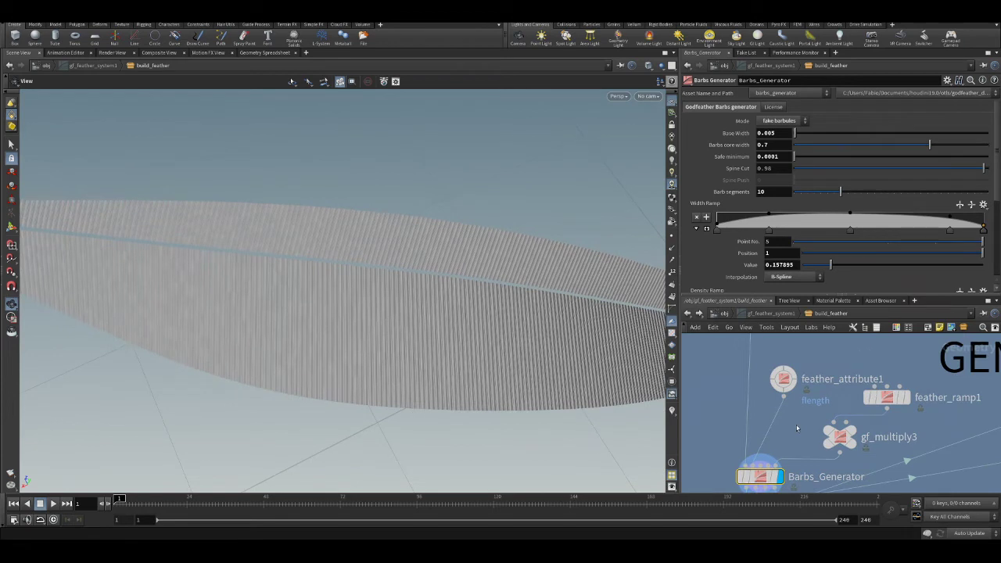
pyautogui.scroll(3, 790, 368)
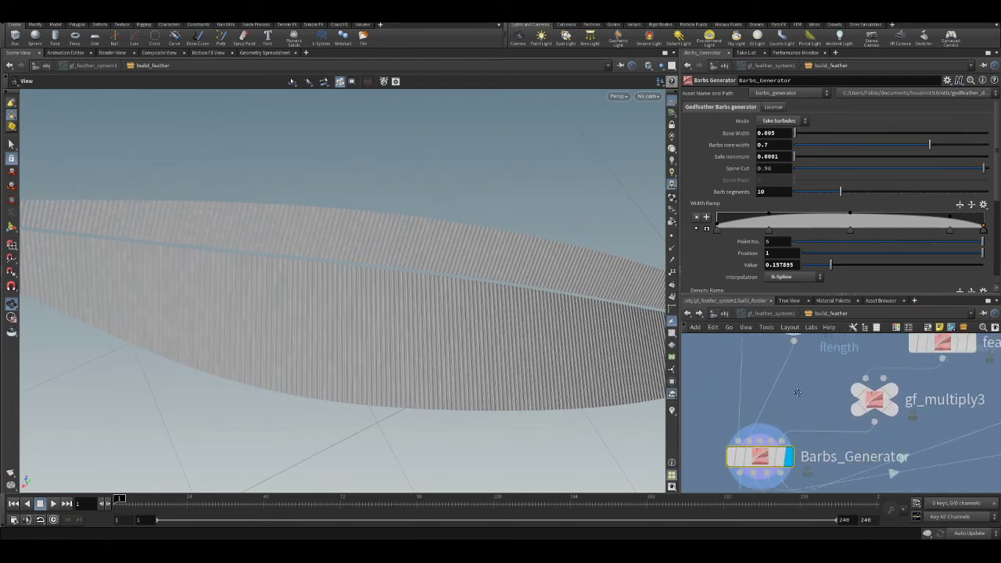
# - Check feather_attribute1 and Barbs_Generator, then return to /obj and cancel the cook
pyautogui.click(782, 373)
pyautogui.moveTo(798, 420); pyautogui.dragTo(813, 346, button='middle')
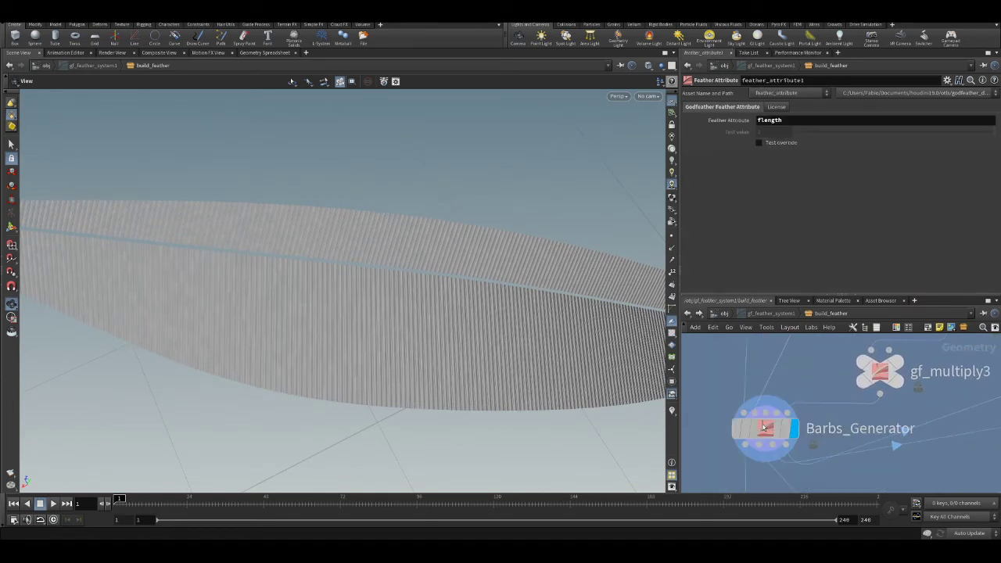
pyautogui.click(763, 426)
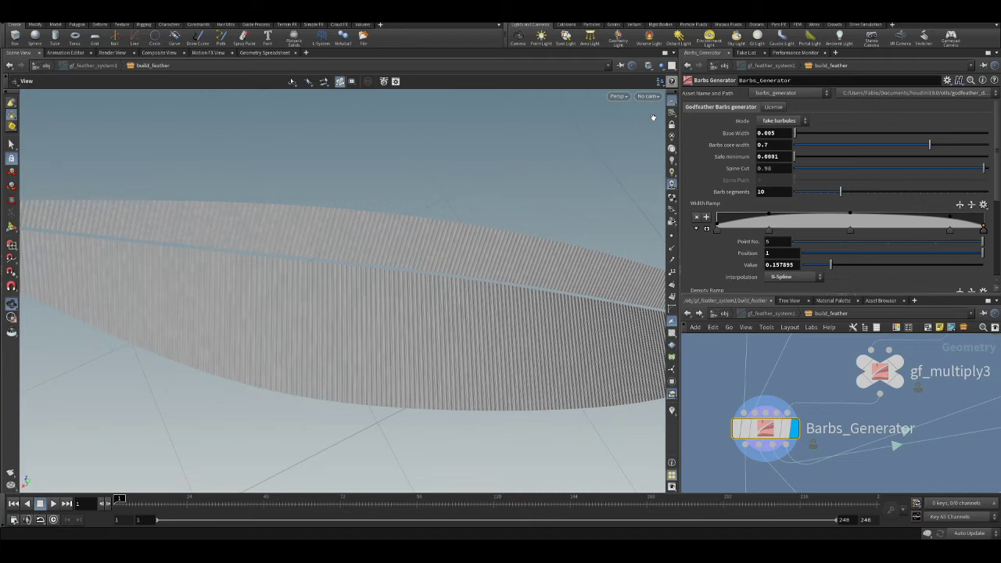
pyautogui.click(723, 315)
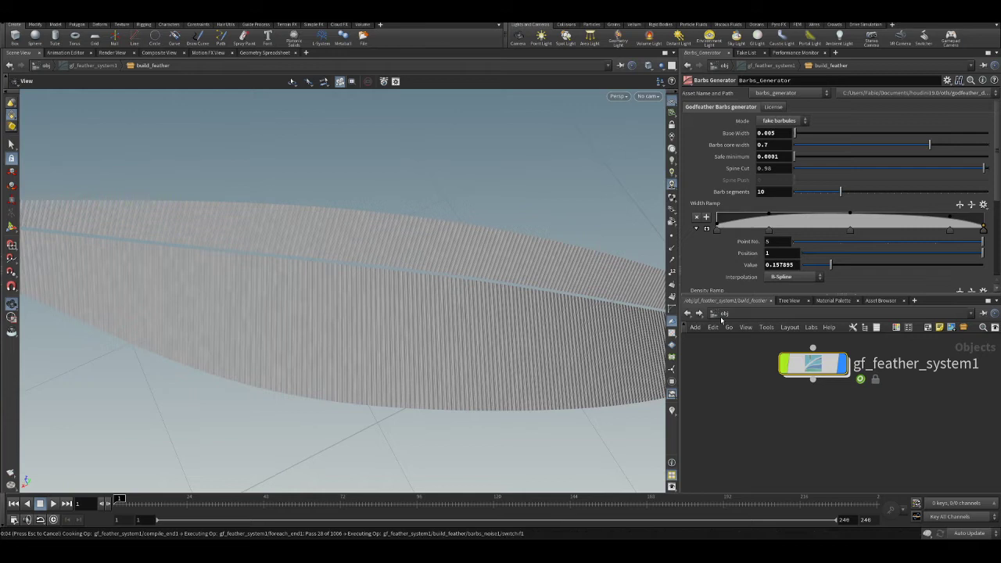
pyautogui.press('Escape')
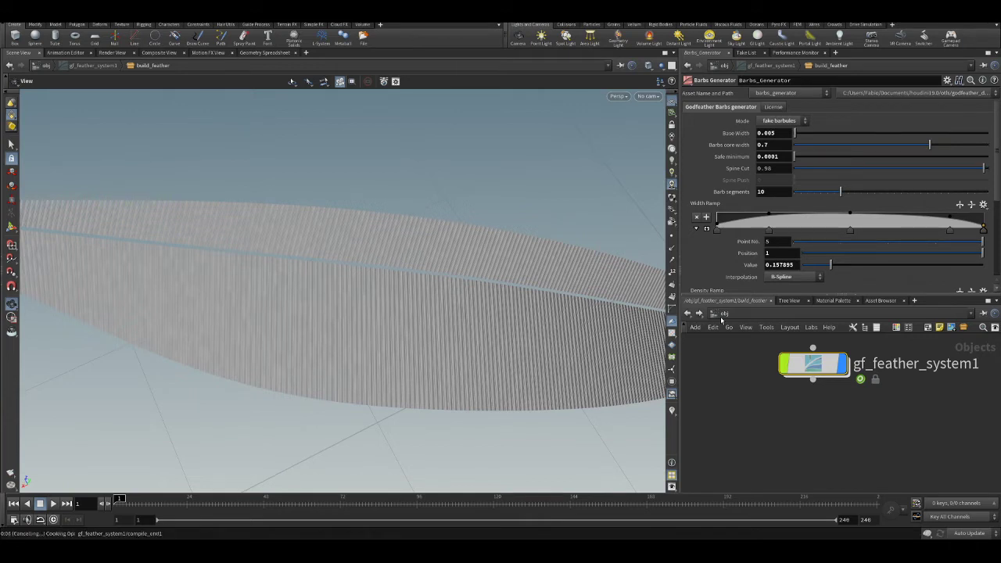
# - Select gf_feather_system1 at /obj to view its Feather System parameters
pyautogui.click(721, 319)
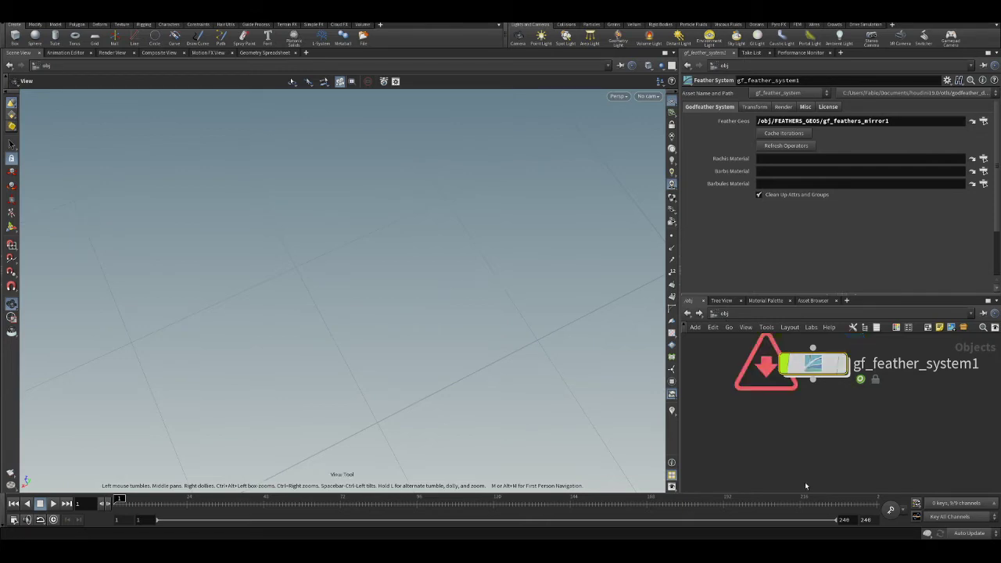
pyautogui.scroll(-5, 778, 465)
pyautogui.scroll(3, 735, 418)
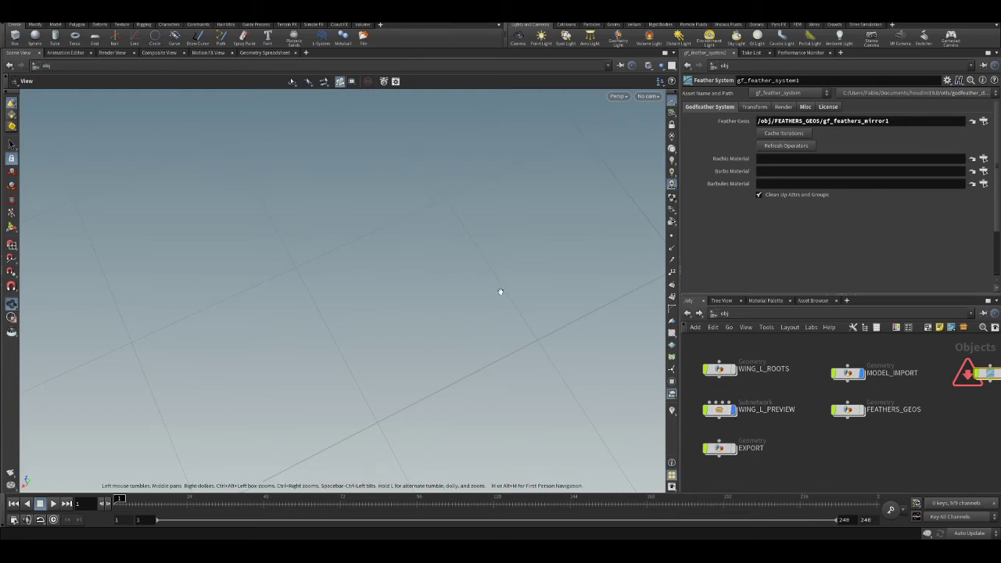
# - Frame the bird in the viewport and close in on its coloured wing feathers
pyautogui.press('h')
pyautogui.moveTo(465, 323); pyautogui.dragTo(330, 287)
pyautogui.press('f')
pyautogui.moveTo(409, 272); pyautogui.dragTo(454, 280)
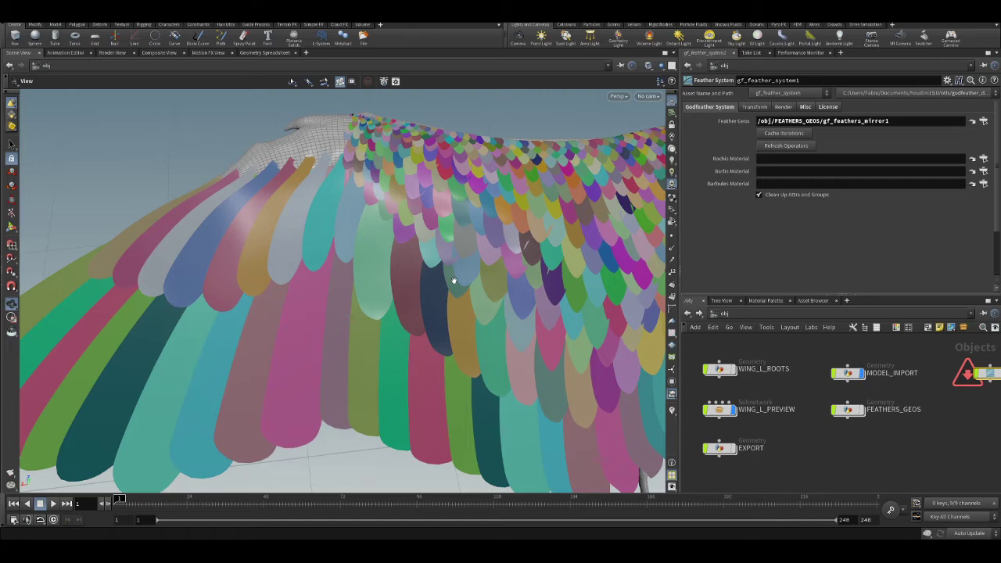
# - Orbit around the feathered wing, then pull back to show the whole wing and legs
pyautogui.moveTo(365, 169); pyautogui.dragTo(426, 230)
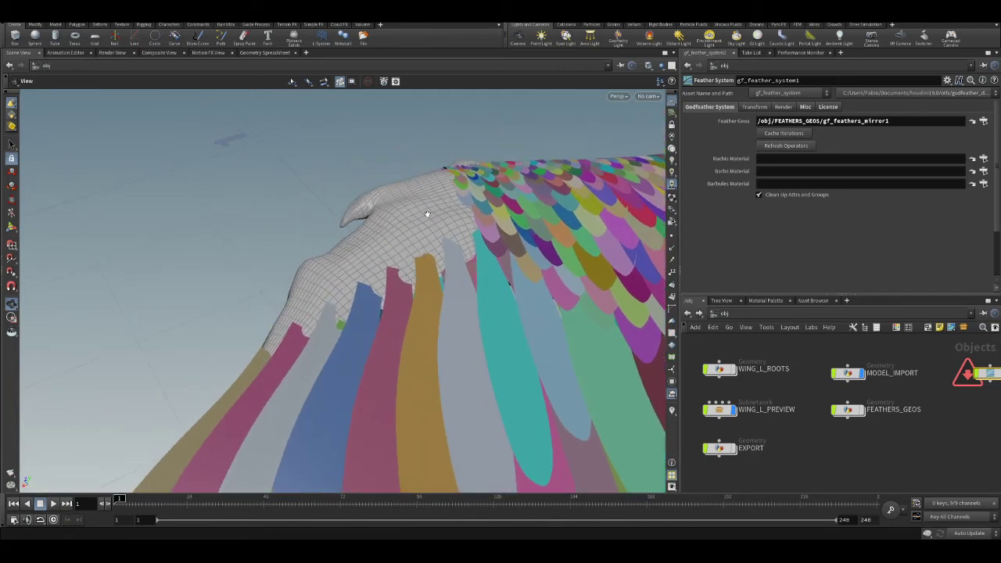
pyautogui.moveTo(506, 207); pyautogui.dragTo(478, 228)
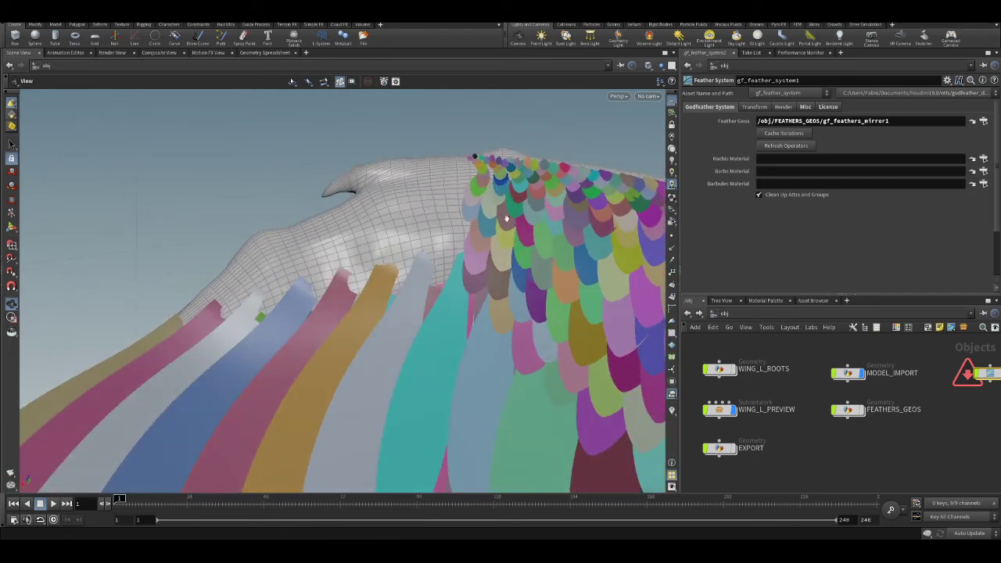
pyautogui.moveTo(520, 252); pyautogui.dragTo(558, 216)
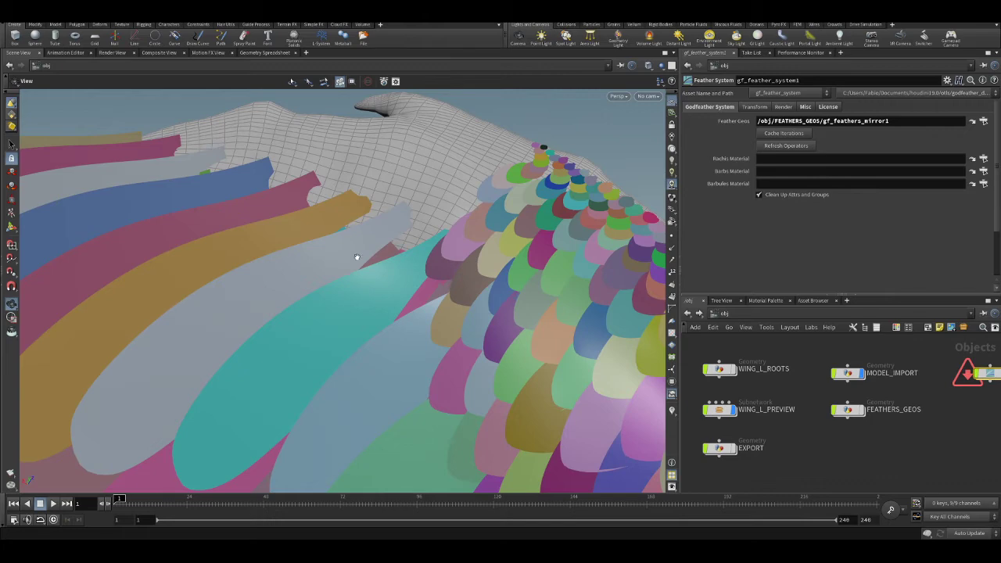
pyautogui.scroll(-5, 357, 257)
pyautogui.moveTo(356, 257); pyautogui.dragTo(298, 226)
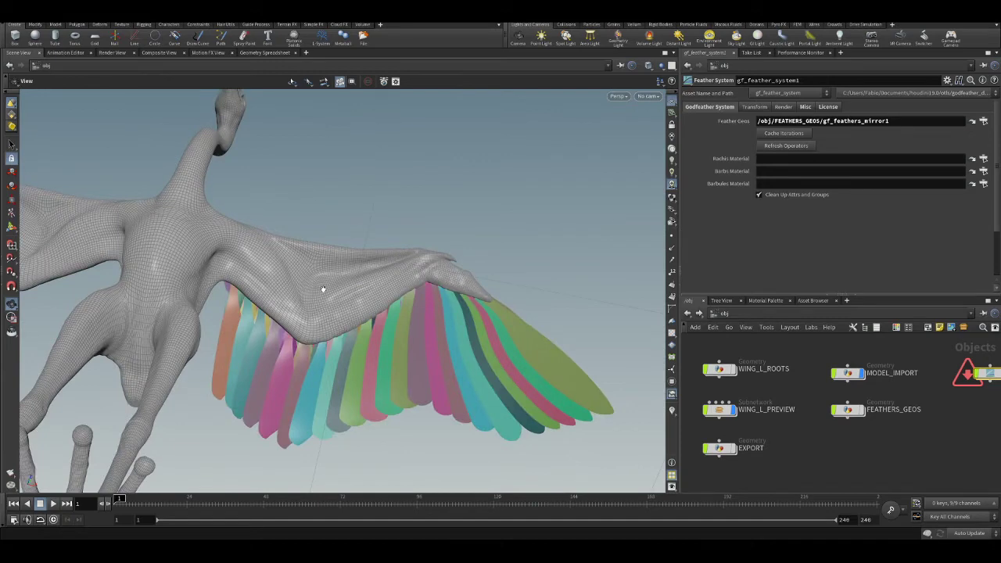
pyautogui.scroll(8, 351, 302)
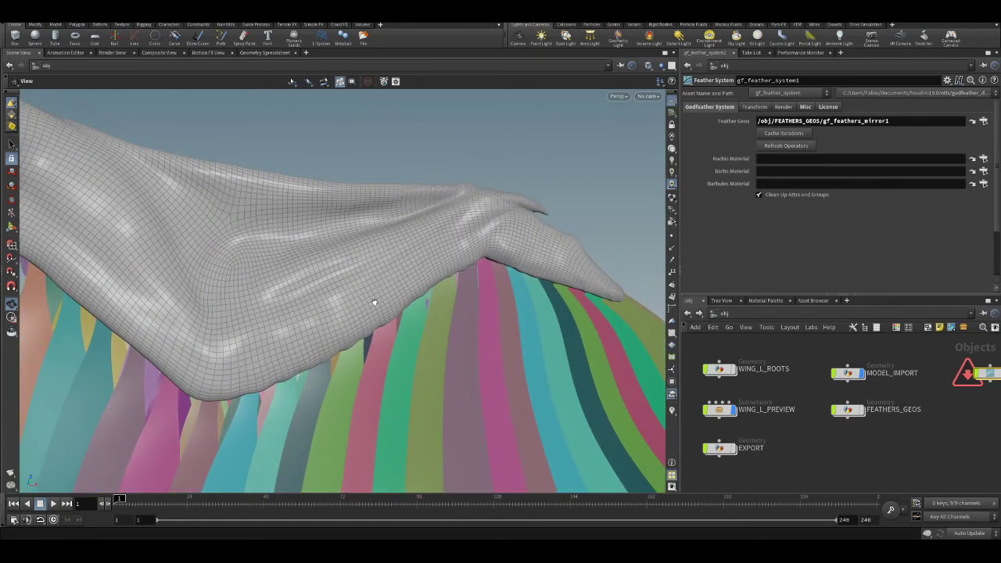
pyautogui.moveTo(375, 301); pyautogui.dragTo(312, 276)
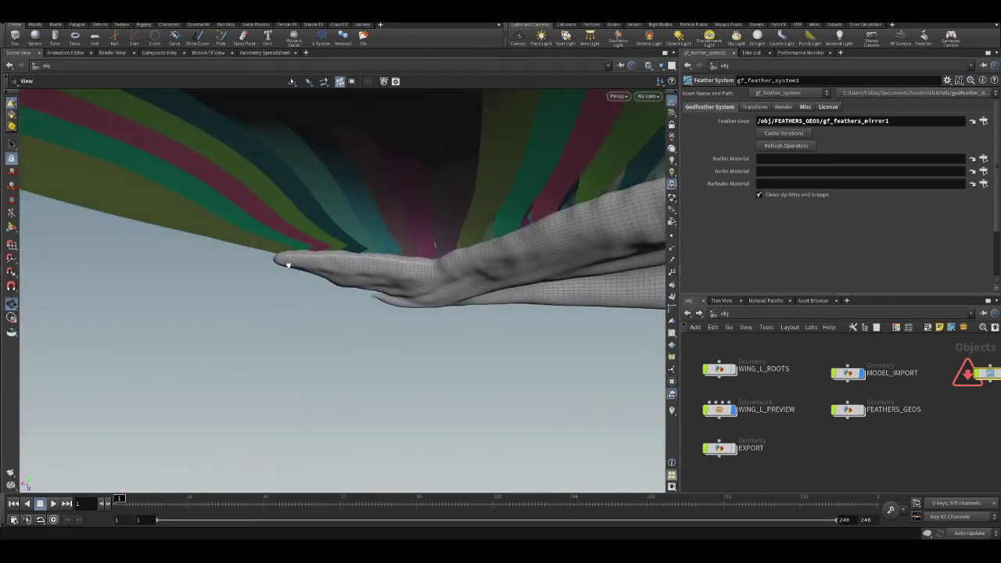
pyautogui.moveTo(619, 214); pyautogui.dragTo(319, 263)
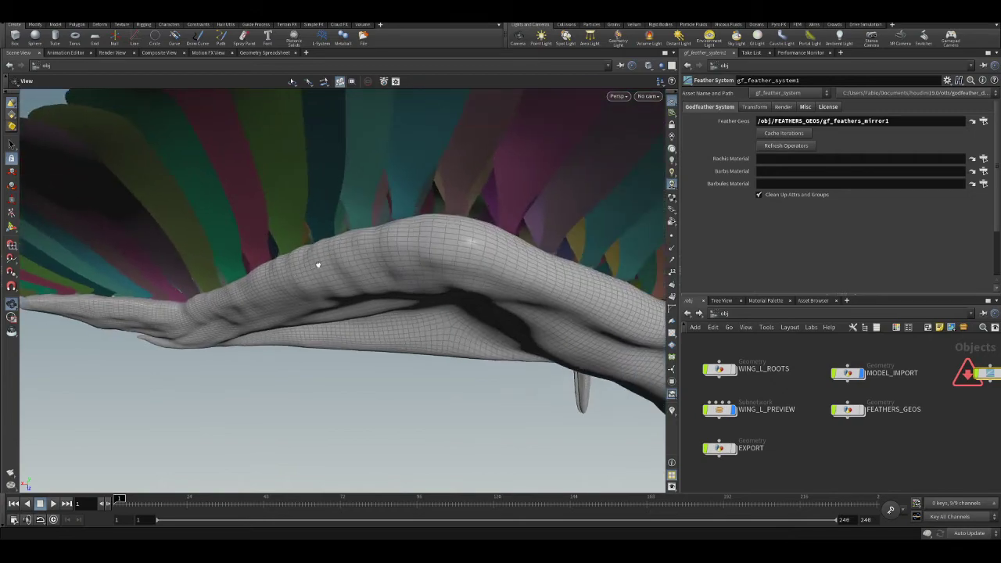
pyautogui.moveTo(388, 287); pyautogui.dragTo(335, 290)
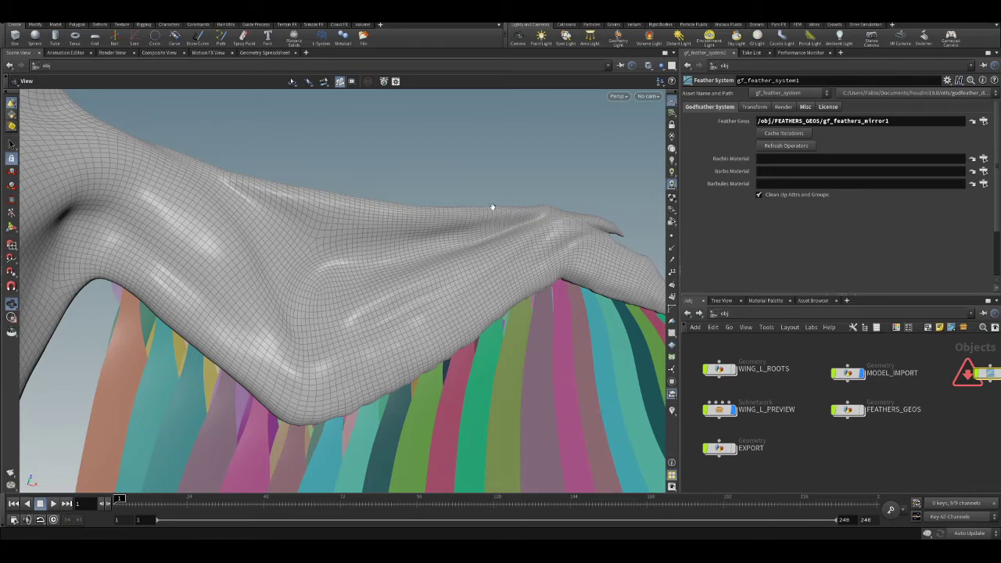
pyautogui.keyDown('alt'); pyautogui.moveTo(241, 219); pyautogui.dragTo(338, 282); pyautogui.keyUp('alt')
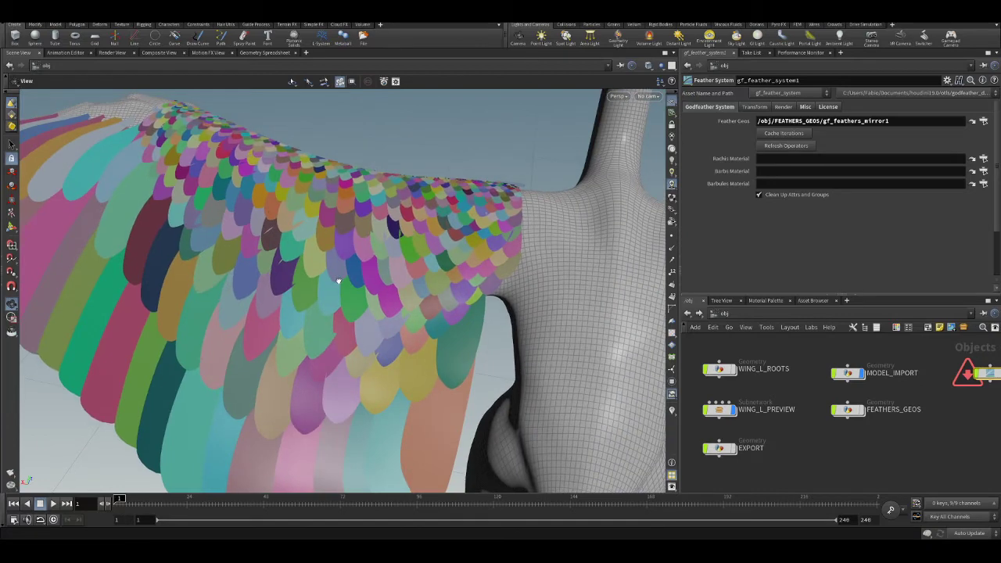
pyautogui.keyDown('alt'); pyautogui.moveTo(338, 281); pyautogui.dragTo(352, 261); pyautogui.keyUp('alt')
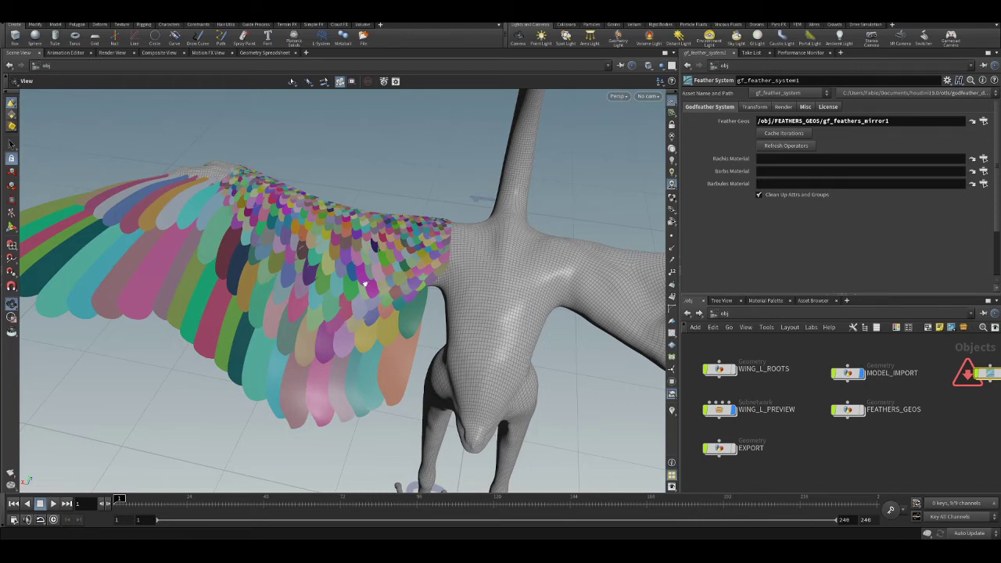
pyautogui.keyDown('alt'); pyautogui.moveTo(356, 379); pyautogui.dragTo(400, 340); pyautogui.keyUp('alt')
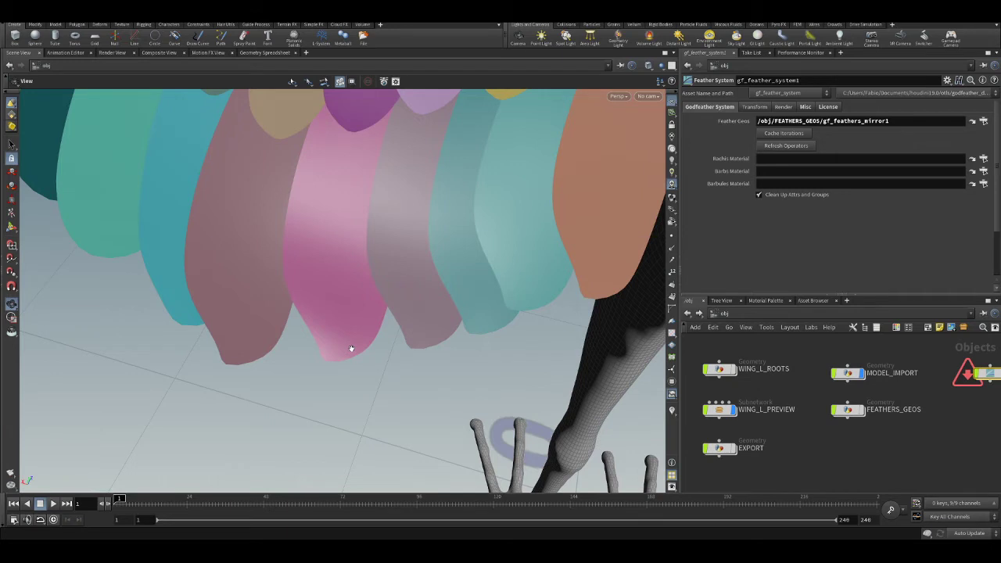
pyautogui.scroll(-5, 333, 341)
pyautogui.moveTo(336, 338); pyautogui.dragTo(295, 300)
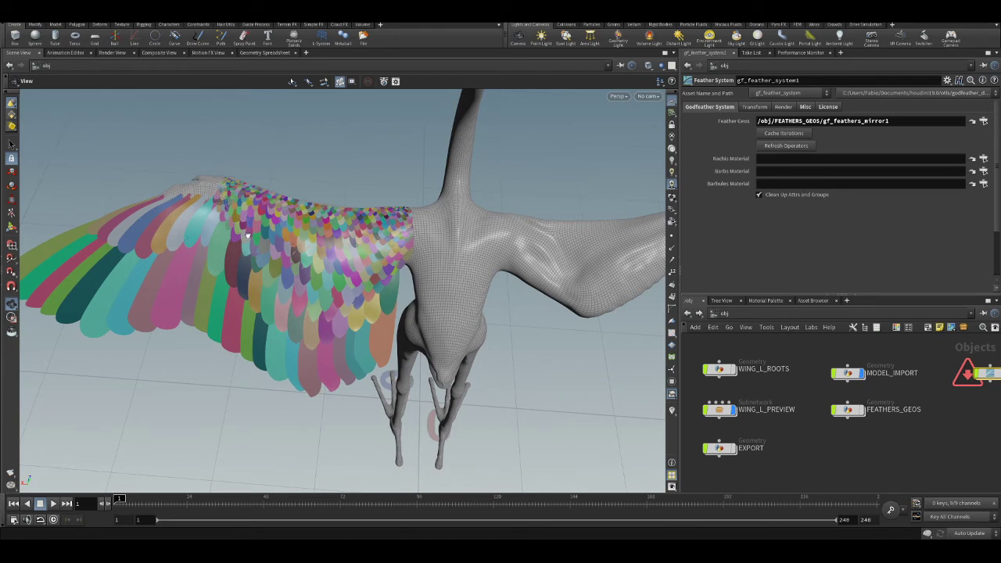
pyautogui.moveTo(338, 268); pyautogui.dragTo(482, 271)
pyautogui.scroll(5, 440, 224)
pyautogui.moveTo(352, 294); pyautogui.dragTo(414, 278)
pyautogui.moveTo(469, 338); pyautogui.dragTo(485, 249)
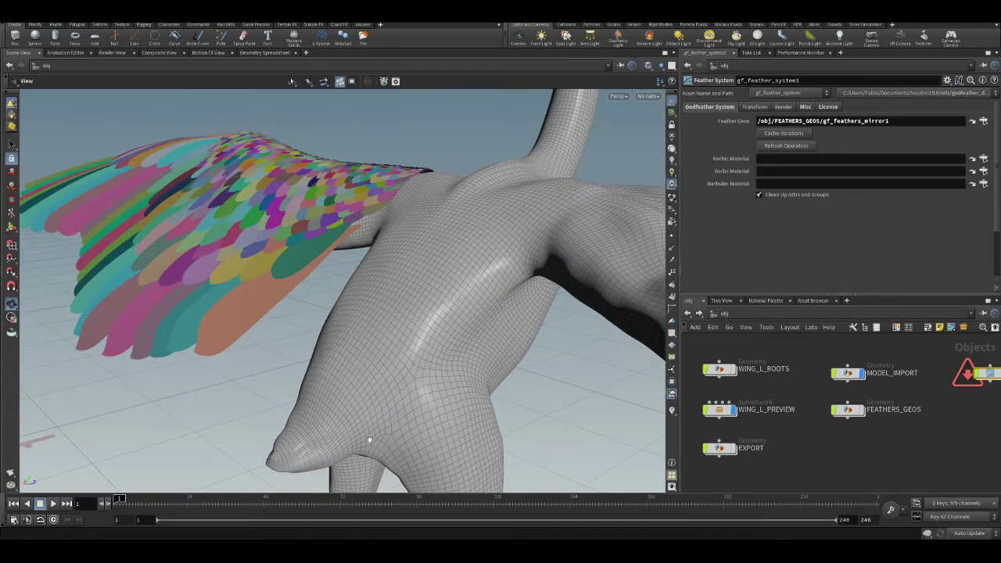
pyautogui.moveTo(487, 330); pyautogui.dragTo(331, 306)
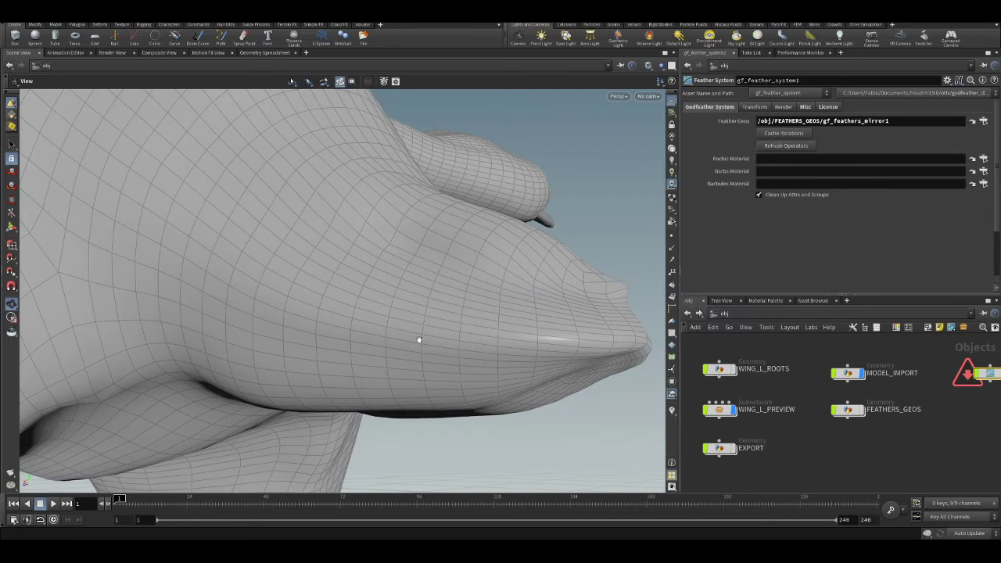
pyautogui.moveTo(509, 351); pyautogui.dragTo(496, 310)
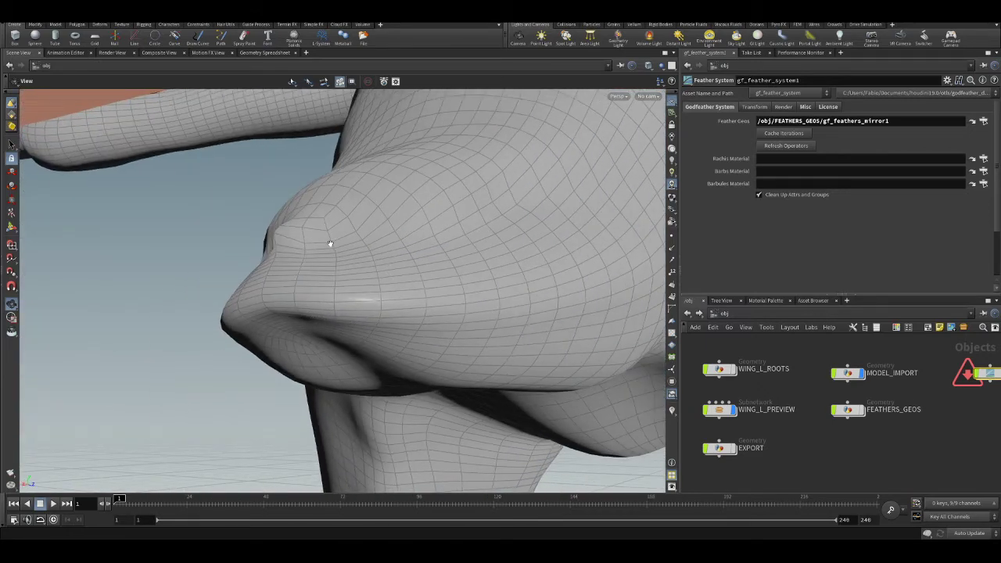
pyautogui.moveTo(384, 255); pyautogui.dragTo(470, 267)
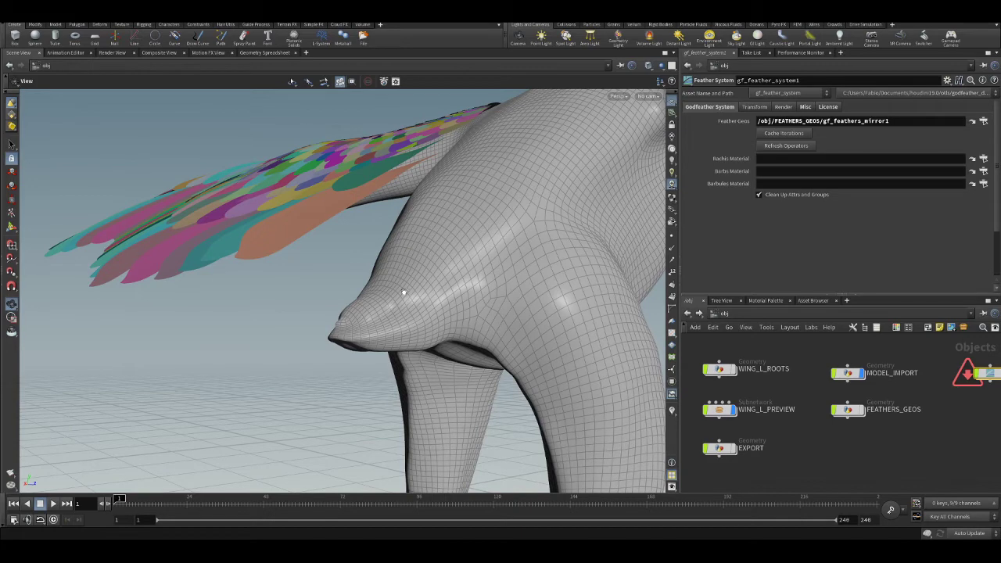
pyautogui.moveTo(403, 292); pyautogui.dragTo(393, 321)
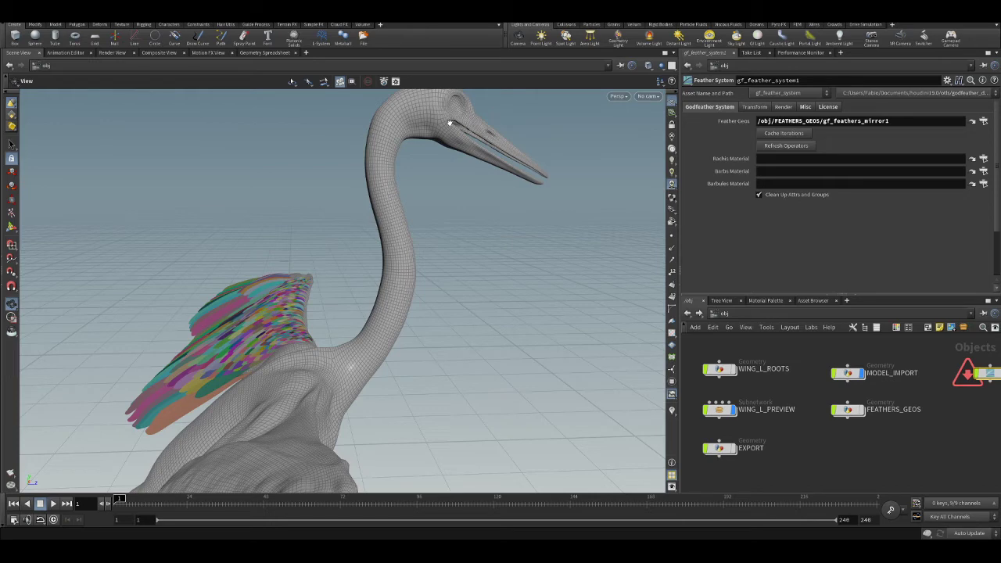
pyautogui.moveTo(450, 123); pyautogui.dragTo(404, 215)
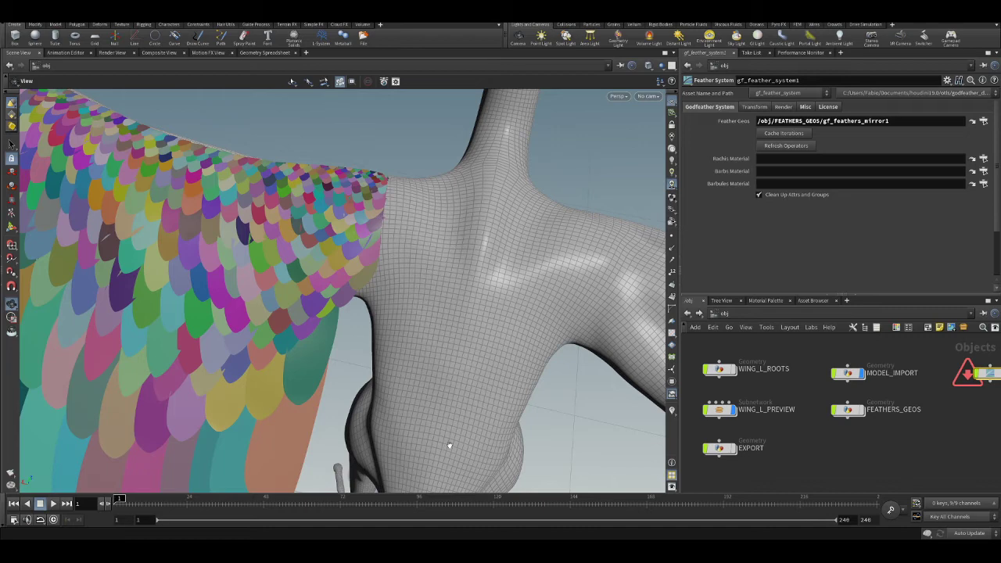
pyautogui.moveTo(413, 299); pyautogui.dragTo(466, 250)
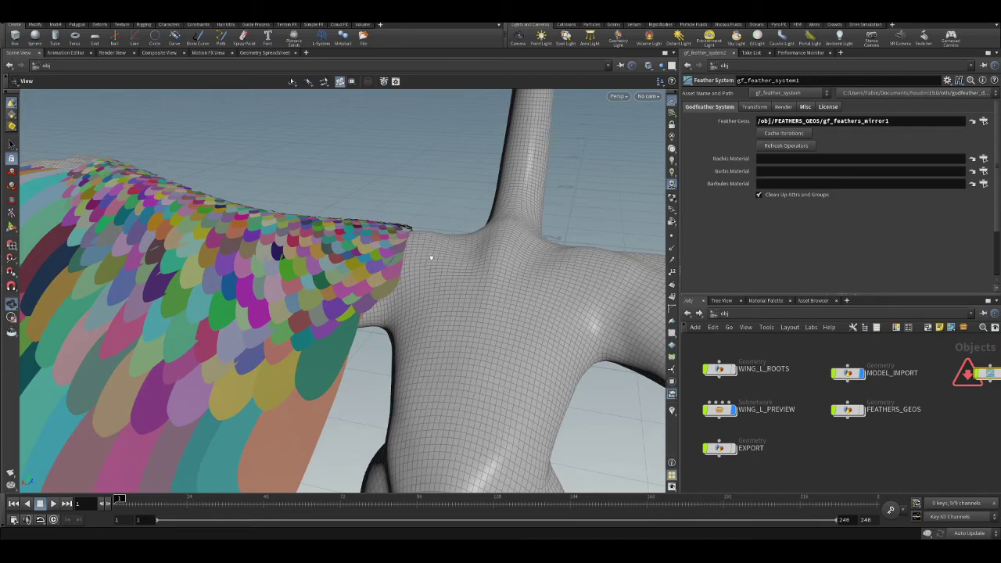
pyautogui.moveTo(461, 275); pyautogui.dragTo(440, 280)
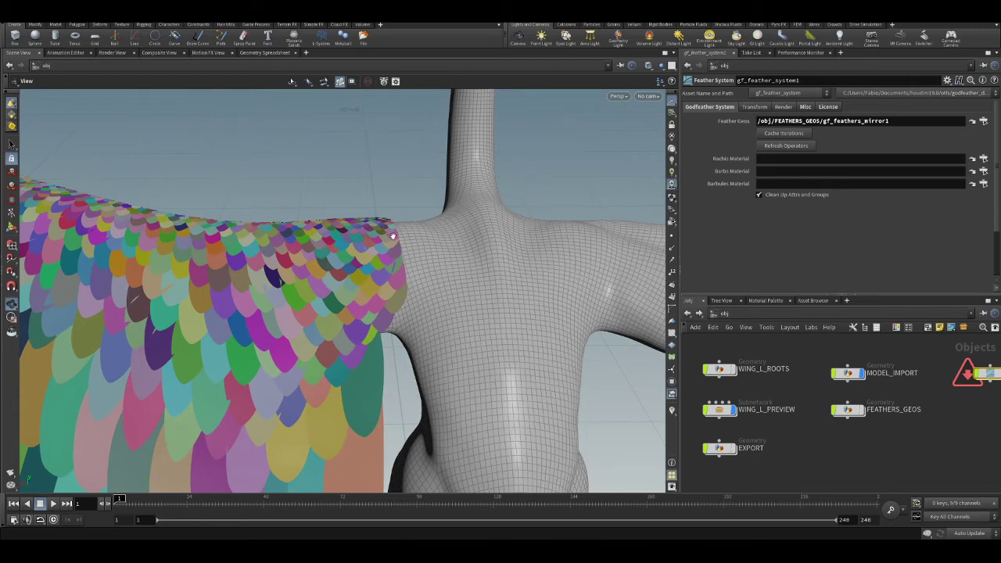
pyautogui.moveTo(407, 254); pyautogui.dragTo(404, 204)
pyautogui.moveTo(470, 370); pyautogui.dragTo(517, 205)
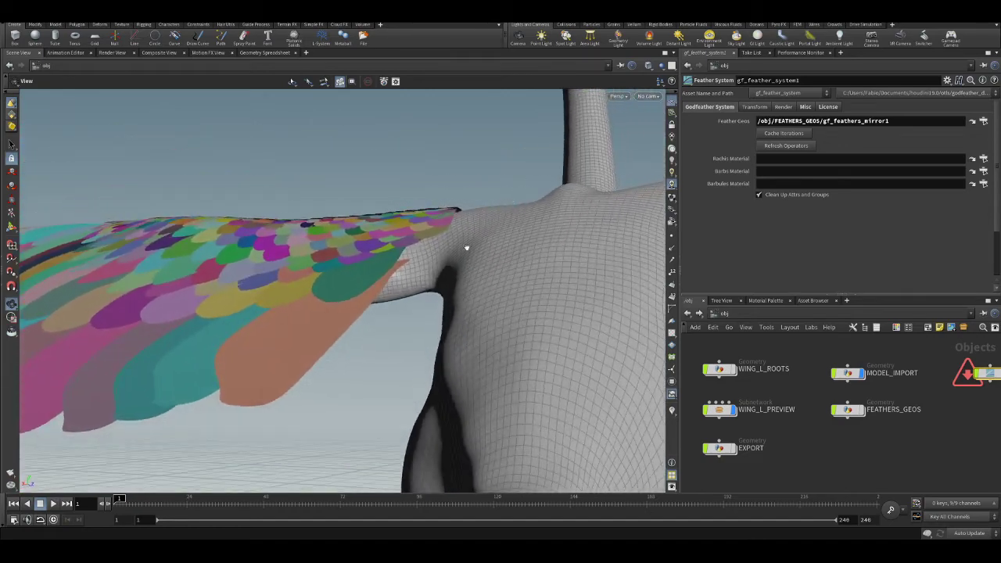
pyautogui.moveTo(379, 265); pyautogui.dragTo(498, 186)
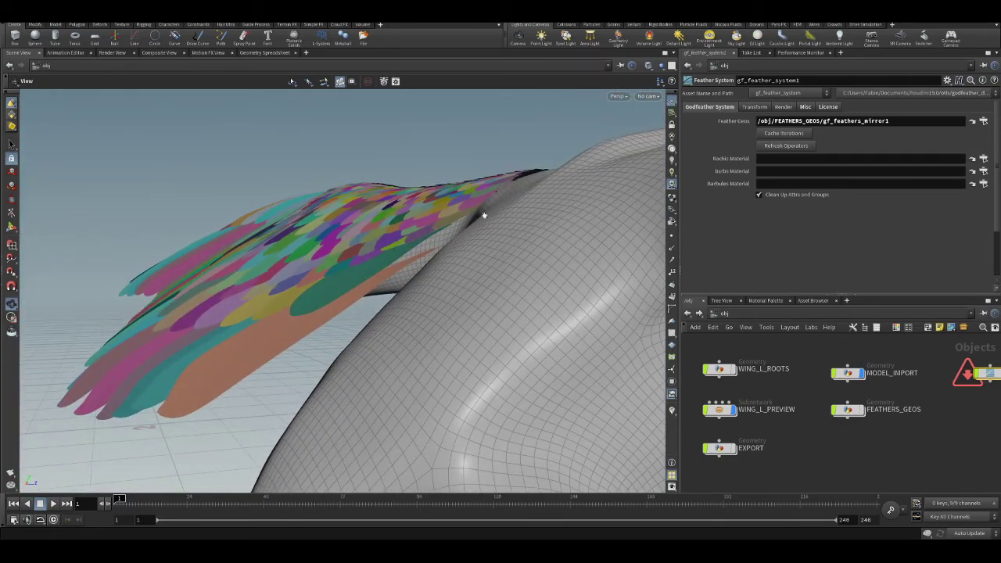
pyautogui.moveTo(349, 254); pyautogui.dragTo(391, 273)
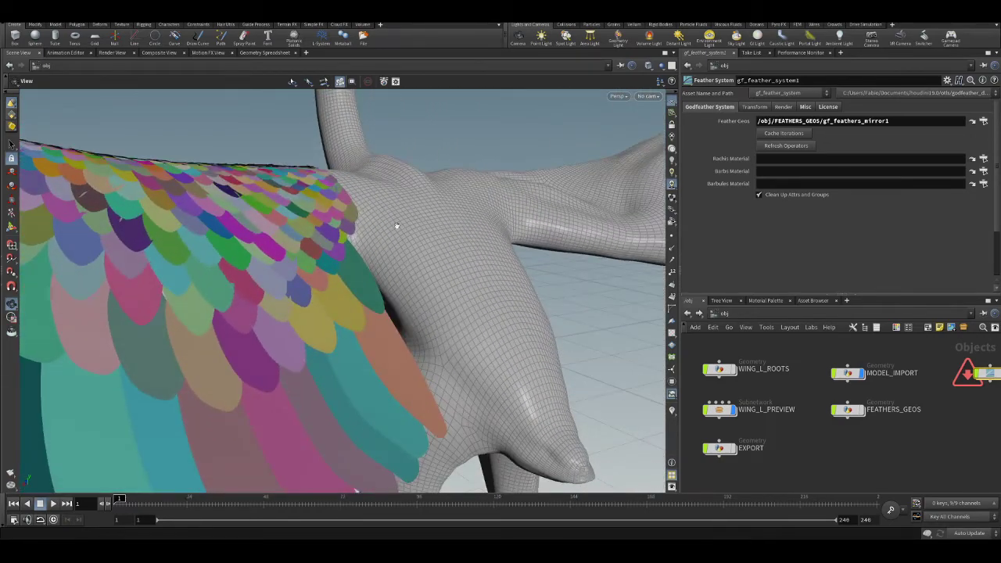
pyautogui.moveTo(389, 219); pyautogui.dragTo(380, 281)
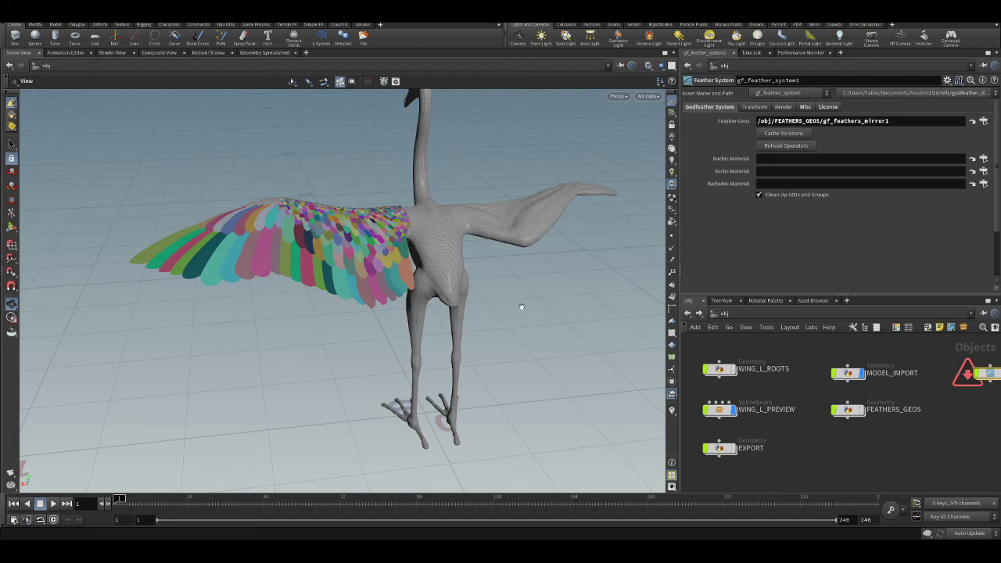
# - Tumble and zoom in close on the wing's multicoloured coverts and long flight feathers
pyautogui.keyDown('alt'); pyautogui.moveTo(415, 250); pyautogui.dragTo(416, 275); pyautogui.keyUp('alt')
pyautogui.scroll(5, 338, 241)
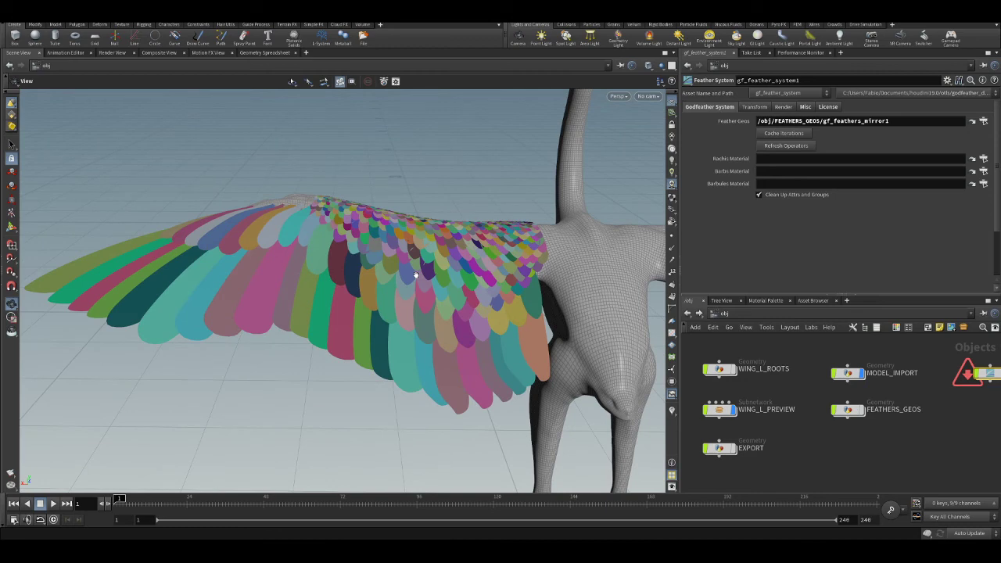